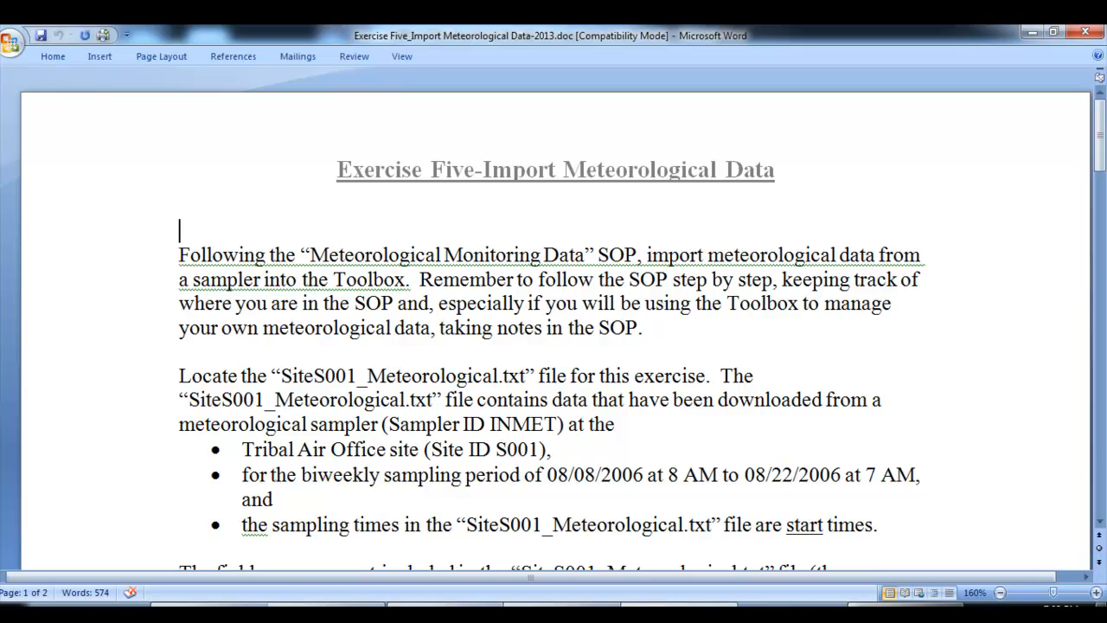
Review the SOP for Meteorological Monitoring Data from its contents through steps A–J, and bring up the SOP for Continuous (Gas and PM) Data
{"action": "mouse_move", "coordinate": [562, 605]}
{"action": "left_click", "coordinate": [388, 540]}
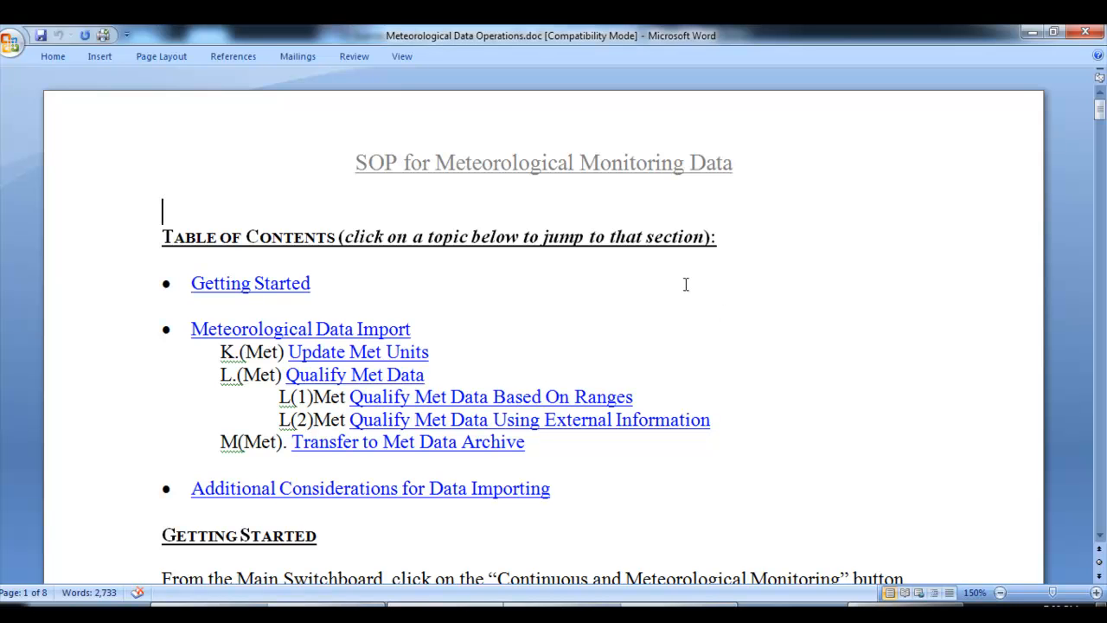
{"action": "scroll", "coordinate": [686, 284], "scroll_direction": "down", "scroll_amount": 1}
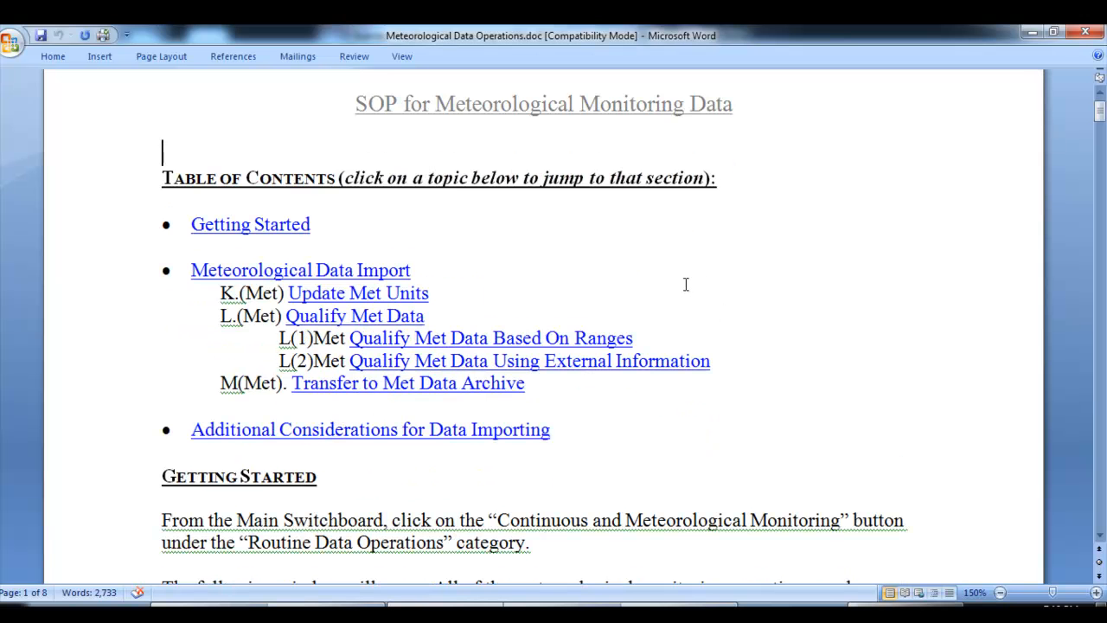
{"action": "scroll", "coordinate": [686, 285], "scroll_direction": "down", "scroll_amount": 2}
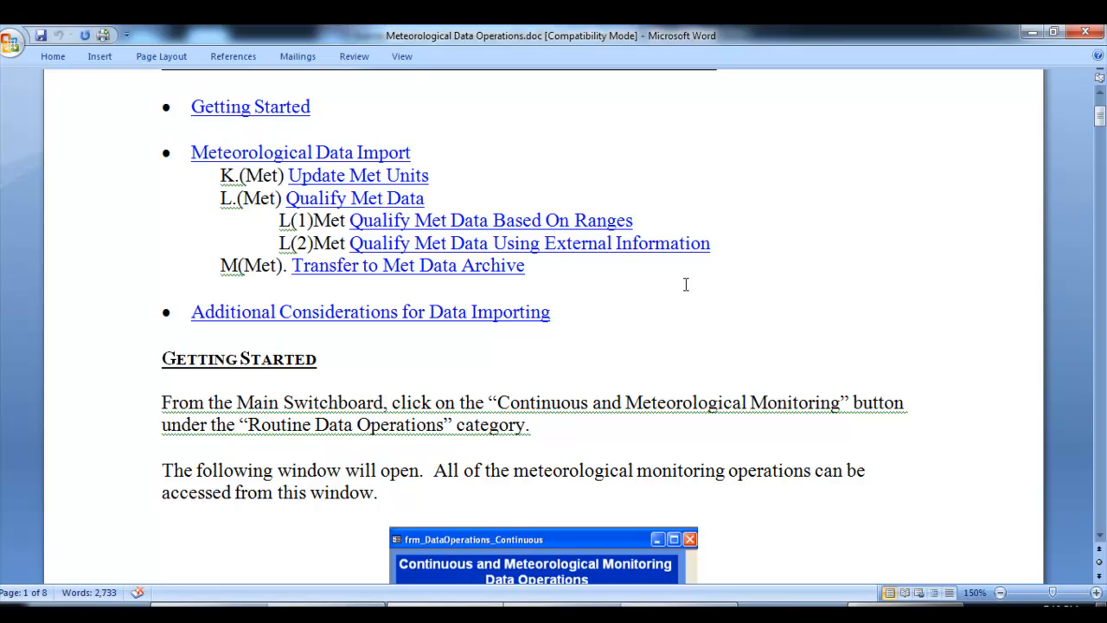
{"action": "scroll", "coordinate": [686, 284], "scroll_direction": "down", "scroll_amount": 3}
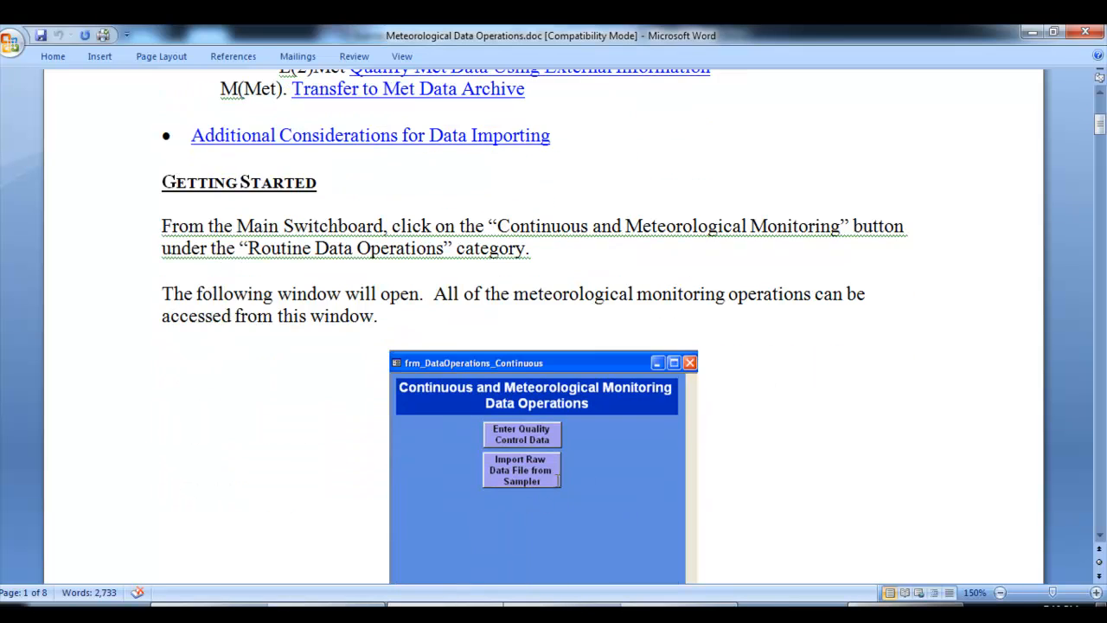
{"action": "scroll", "coordinate": [754, 415], "scroll_direction": "down", "scroll_amount": 8}
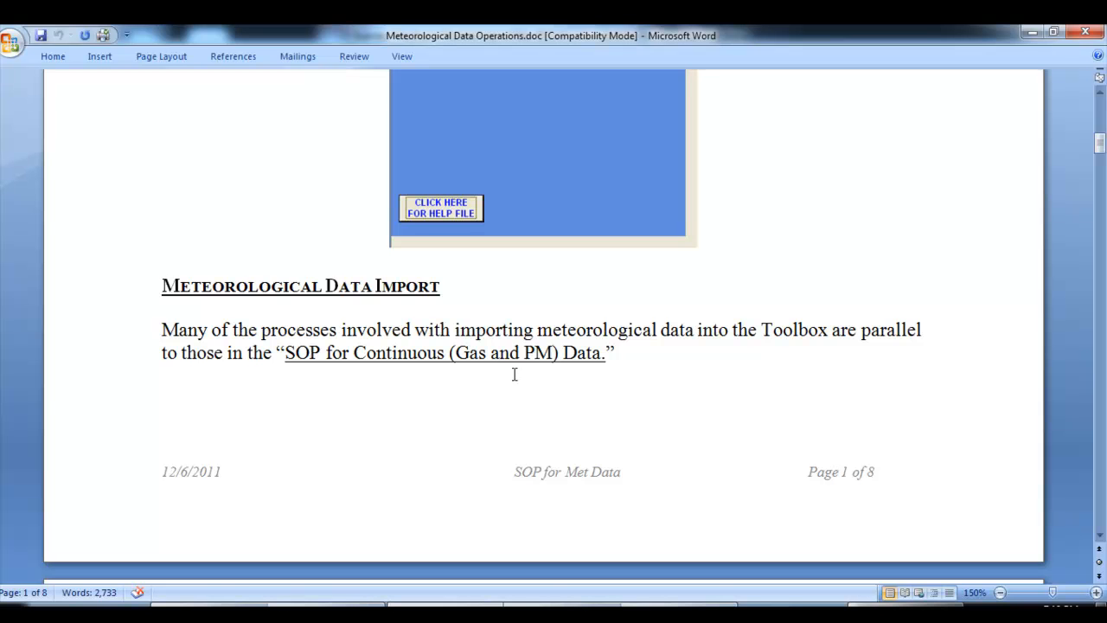
{"action": "scroll", "coordinate": [514, 373], "scroll_direction": "down", "scroll_amount": 6}
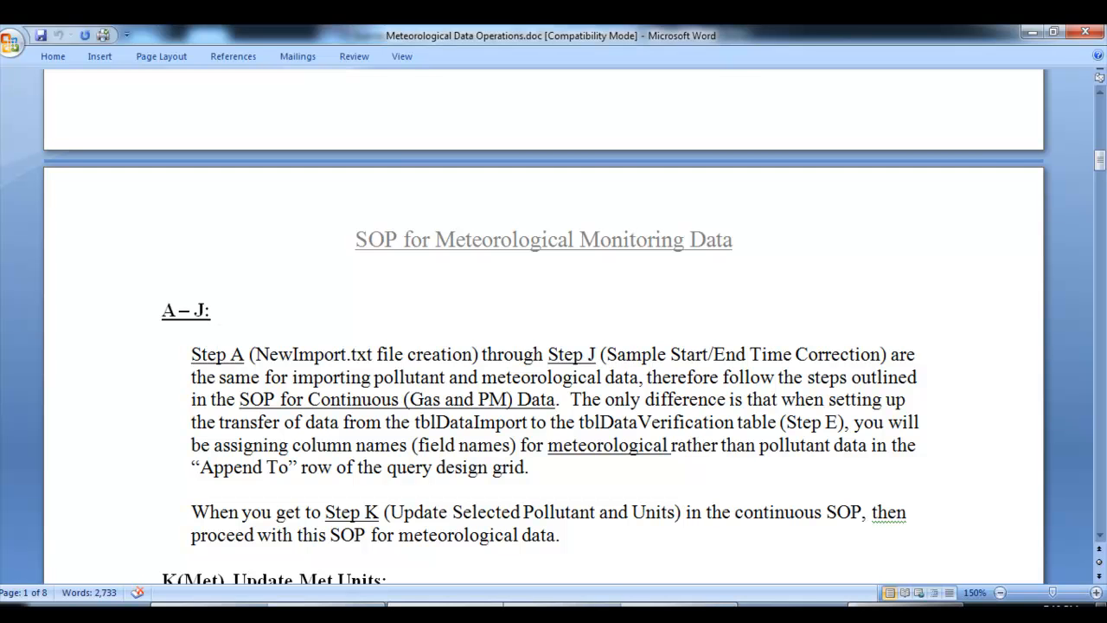
{"action": "left_click", "coordinate": [462, 605]}
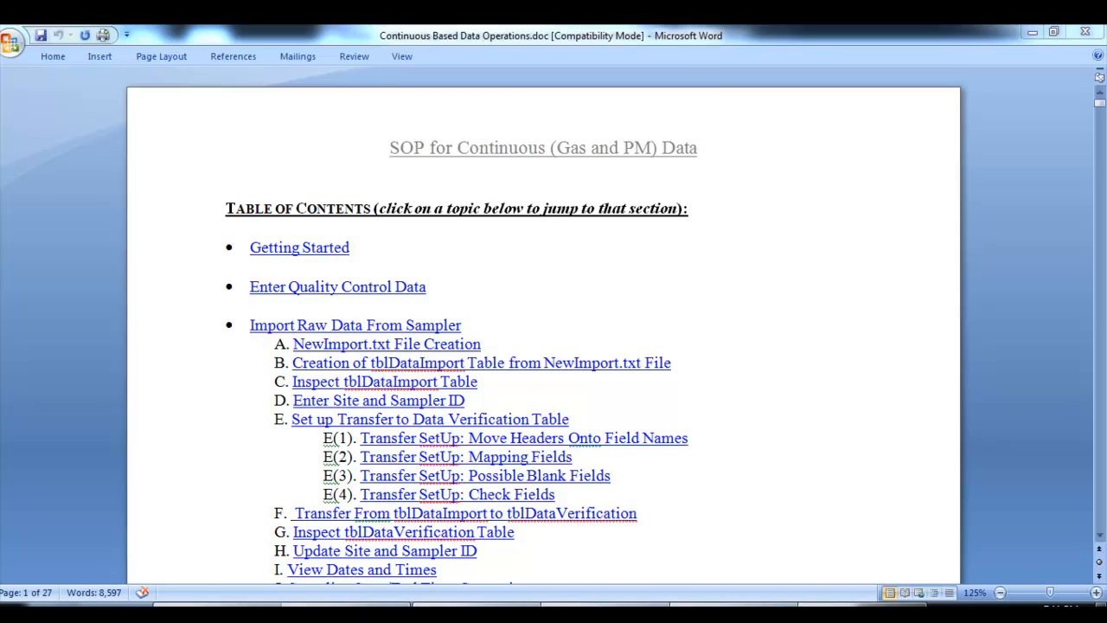
Return to the Exercise Five document and read the source file's details, highlighting the SiteS001_Meteorological file name
{"action": "mouse_move", "coordinate": [684, 612]}
{"action": "left_click", "coordinate": [570, 538]}
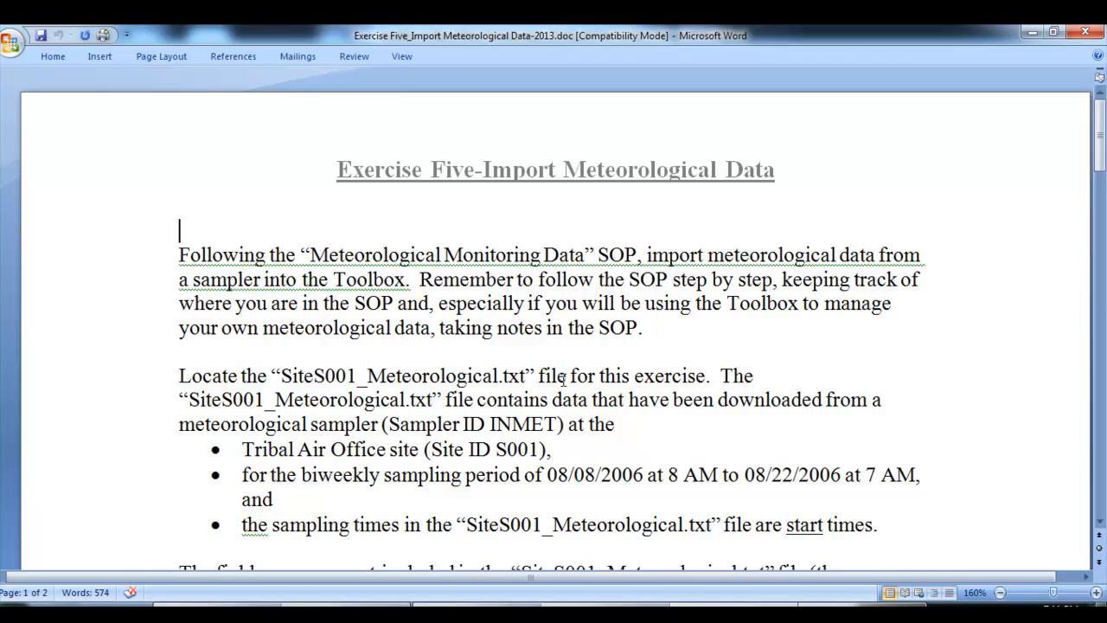
{"action": "scroll", "coordinate": [699, 479], "scroll_direction": "down", "scroll_amount": 1}
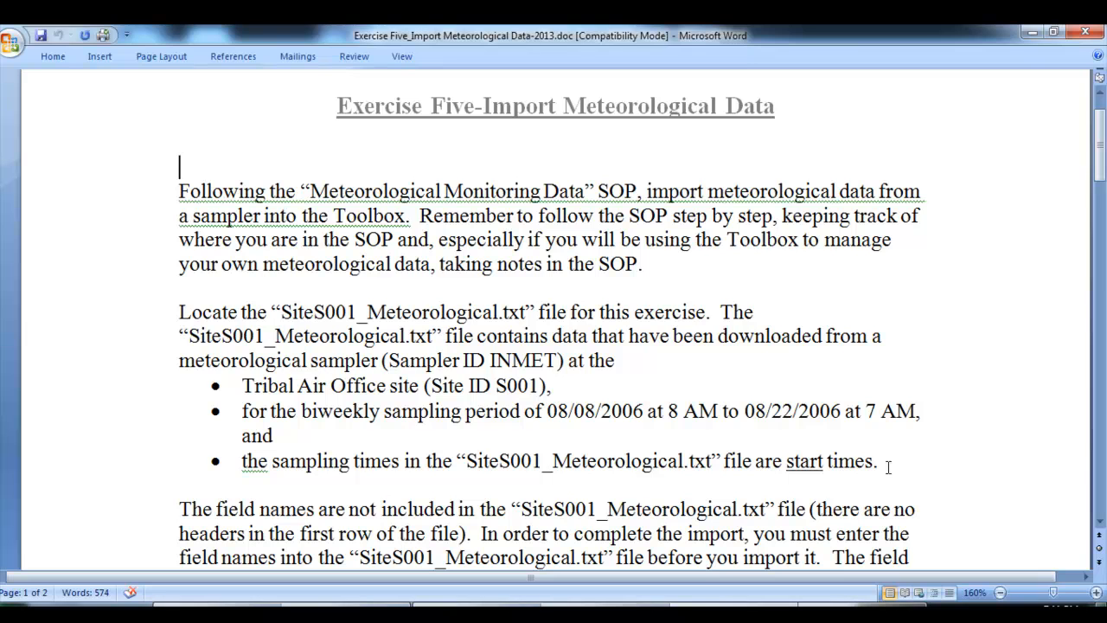
{"action": "left_click_drag", "start_coordinate": [281, 313], "coordinate": [498, 317]}
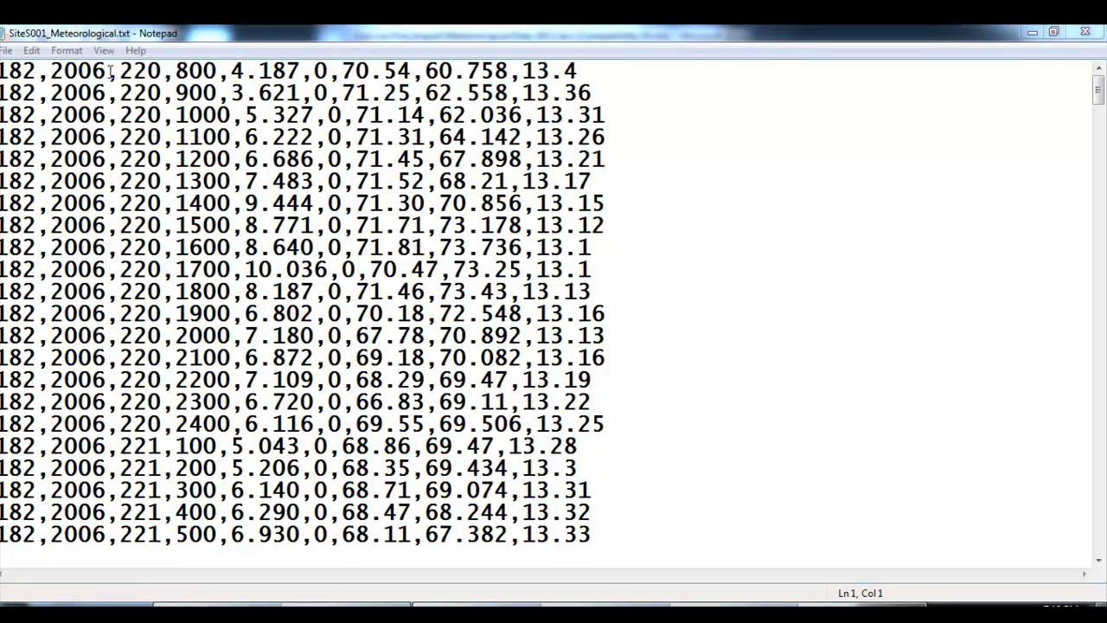
Examine the serial date and time values in the first rows of SiteS001_Meteorological.txt in Notepad
{"action": "left_click_drag", "start_coordinate": [120, 71], "coordinate": [162, 71]}
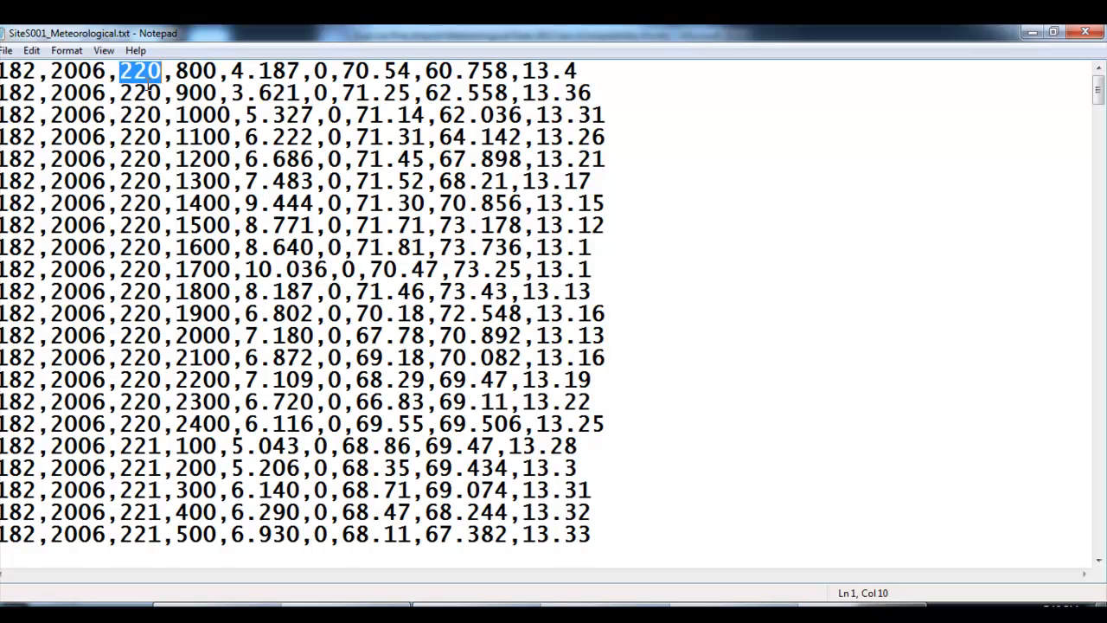
{"action": "left_click_drag", "start_coordinate": [176, 73], "coordinate": [215, 72]}
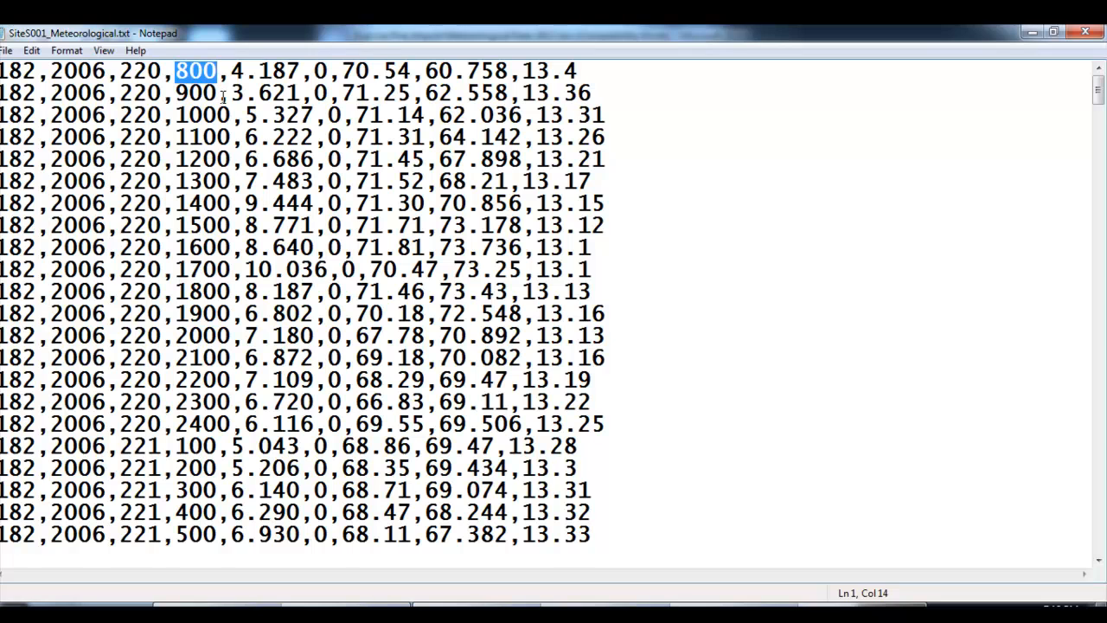
{"action": "left_click", "coordinate": [216, 95]}
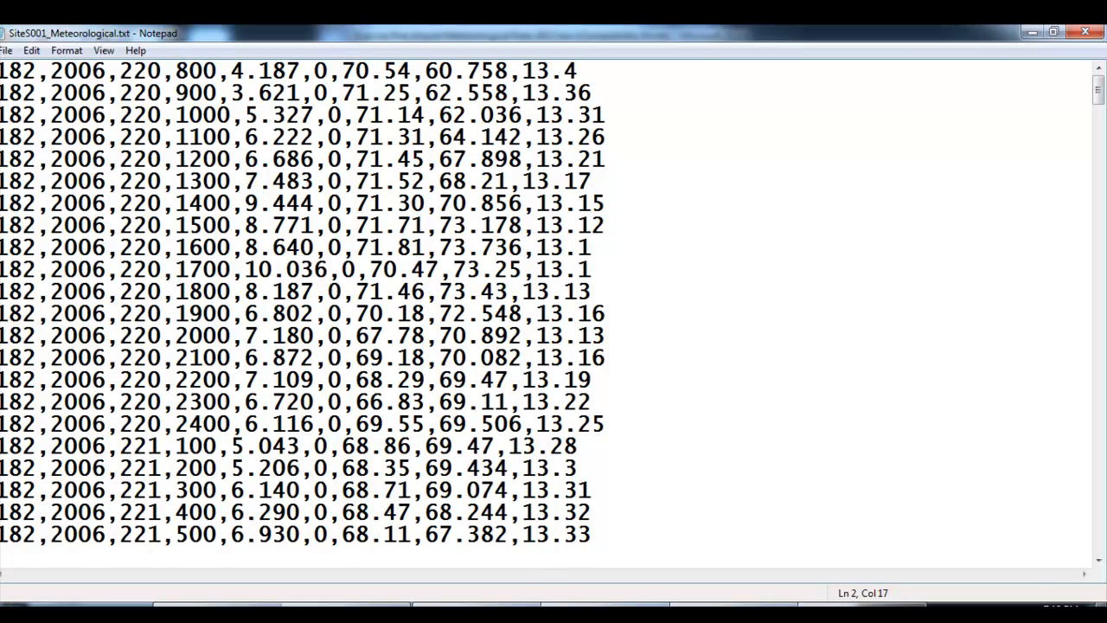
Consult the NewImport.txt checklist in the Toolbox-Ready File SOP and check the data file for comma delimiters
{"action": "mouse_move", "coordinate": [670, 614]}
{"action": "left_click", "coordinate": [578, 538]}
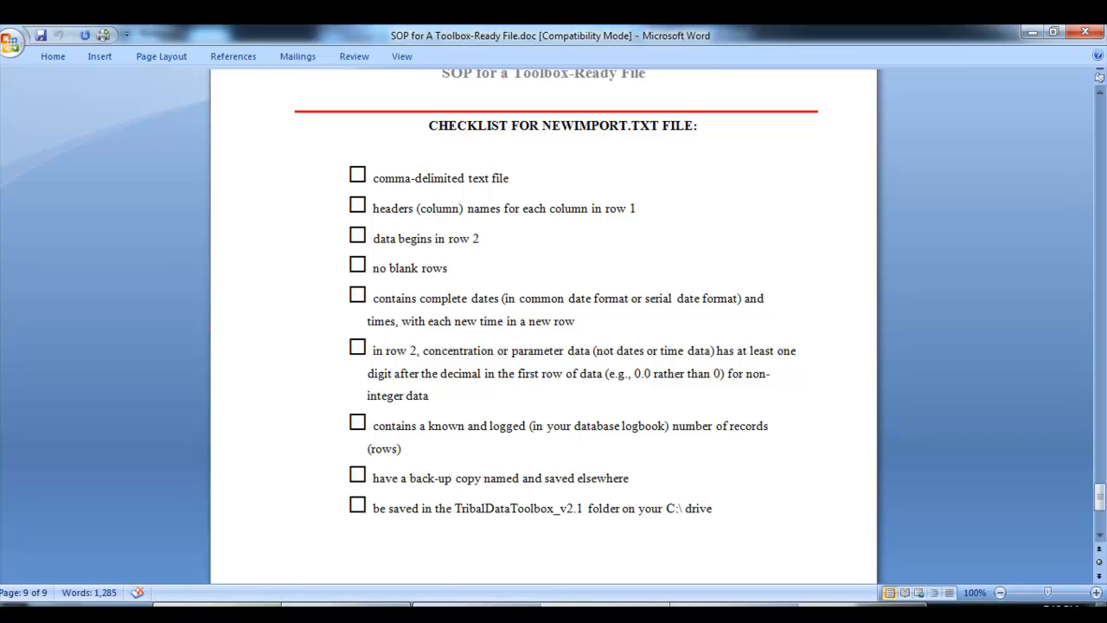
{"action": "left_click", "coordinate": [346, 611]}
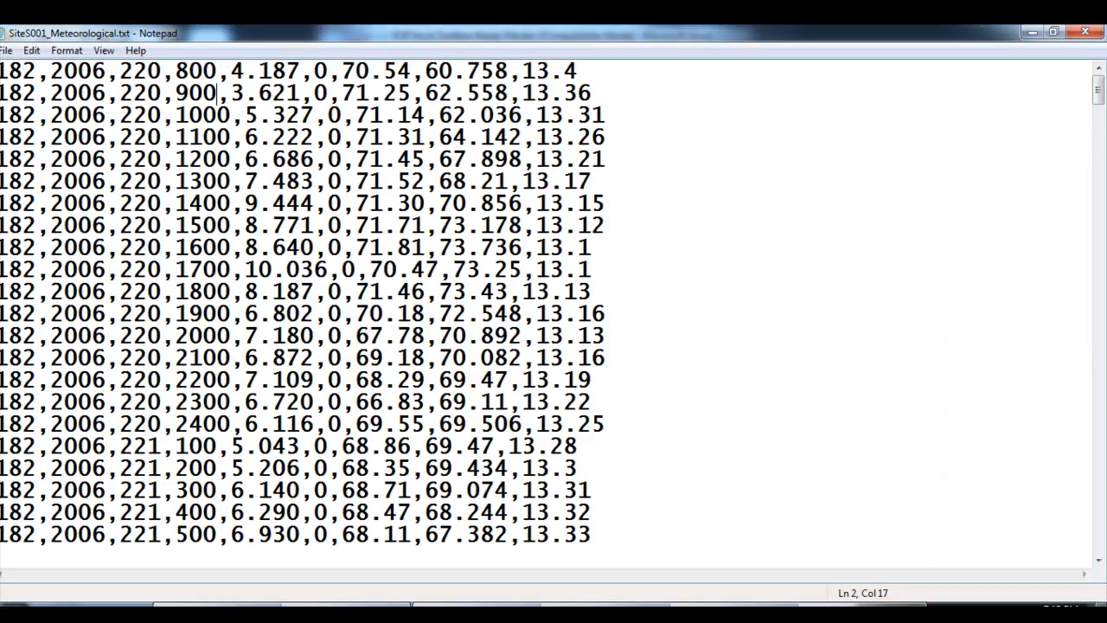
{"action": "left_click", "coordinate": [55, 71]}
{"action": "left_click", "coordinate": [55, 71]}
Read the checklist items on header names, data starting in row 2, and common or serial date format
{"action": "mouse_move", "coordinate": [670, 605]}
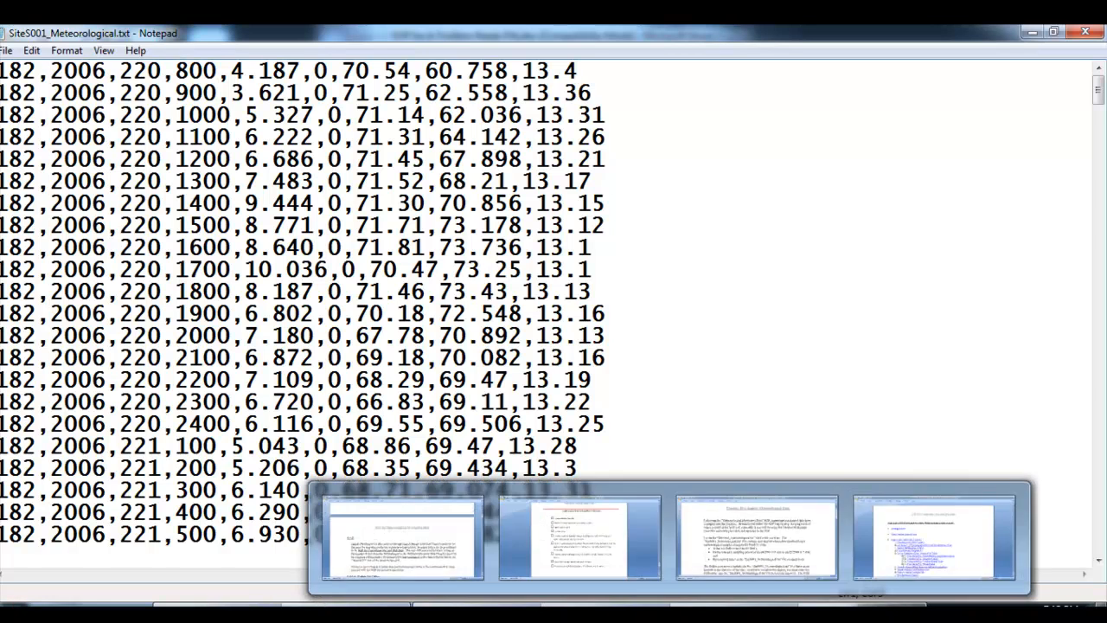
{"action": "left_click", "coordinate": [579, 537]}
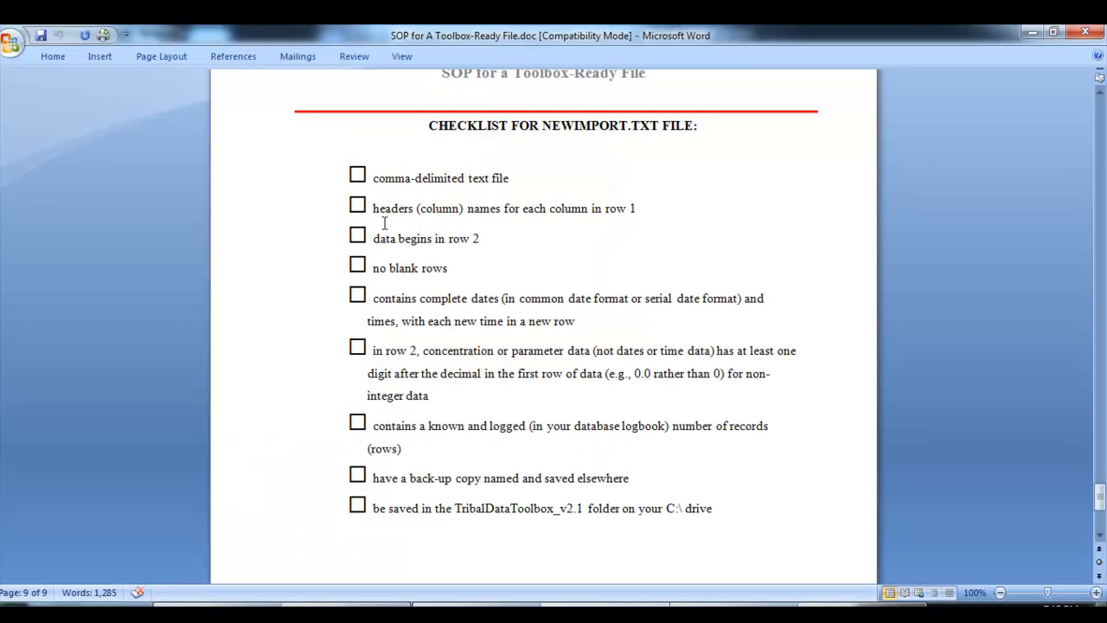
{"action": "left_click", "coordinate": [657, 204]}
{"action": "left_click", "coordinate": [502, 242]}
{"action": "left_click_drag", "start_coordinate": [631, 302], "coordinate": [719, 302]}
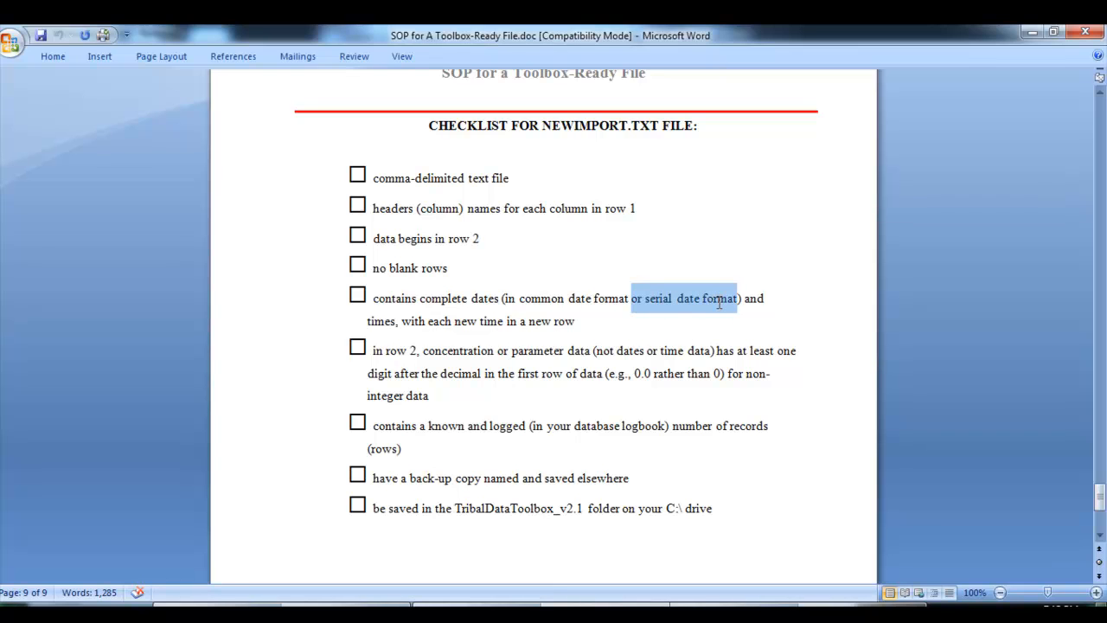
{"action": "left_click", "coordinate": [648, 323]}
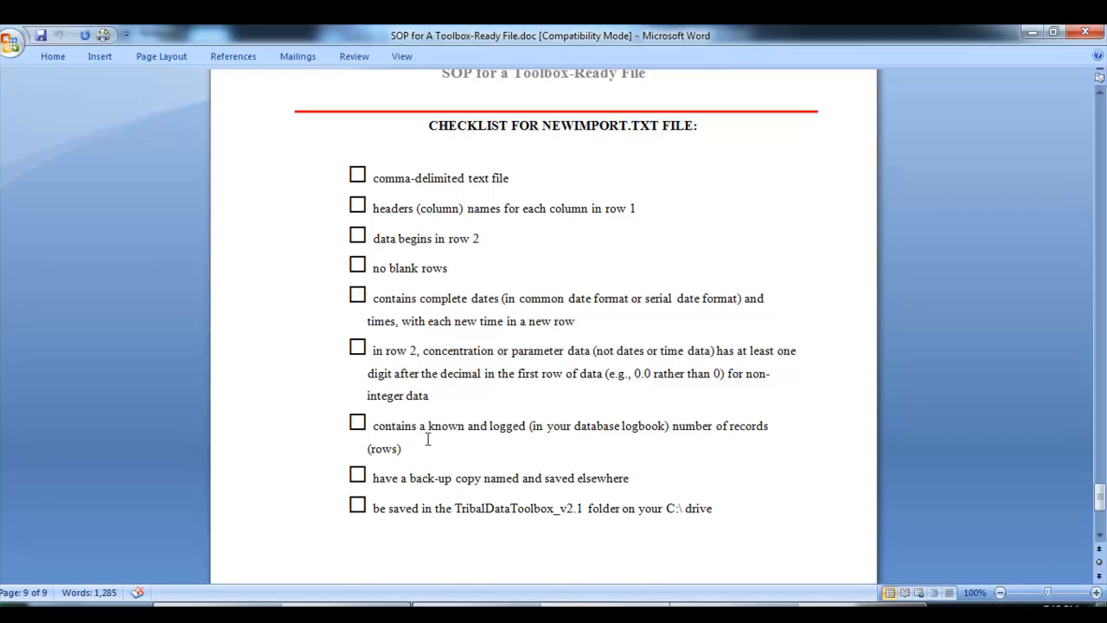
Compare the meteorological data file against the Exercise Five instructions and the NewImport.txt checklist
{"action": "mouse_move", "coordinate": [443, 610]}
{"action": "left_click", "coordinate": [444, 536]}
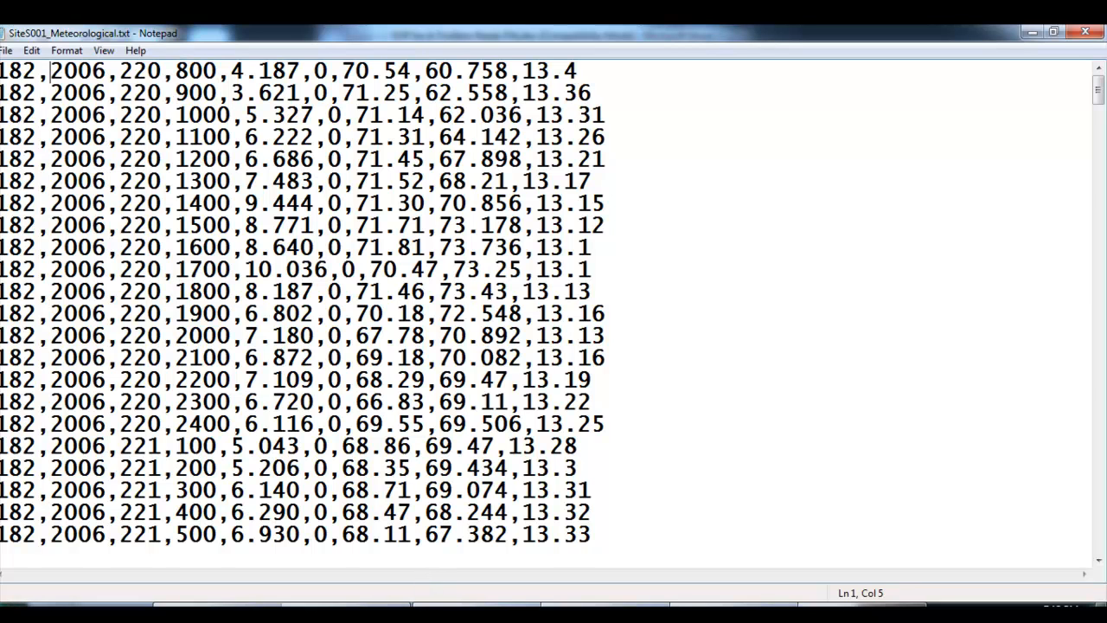
{"action": "left_click", "coordinate": [605, 605]}
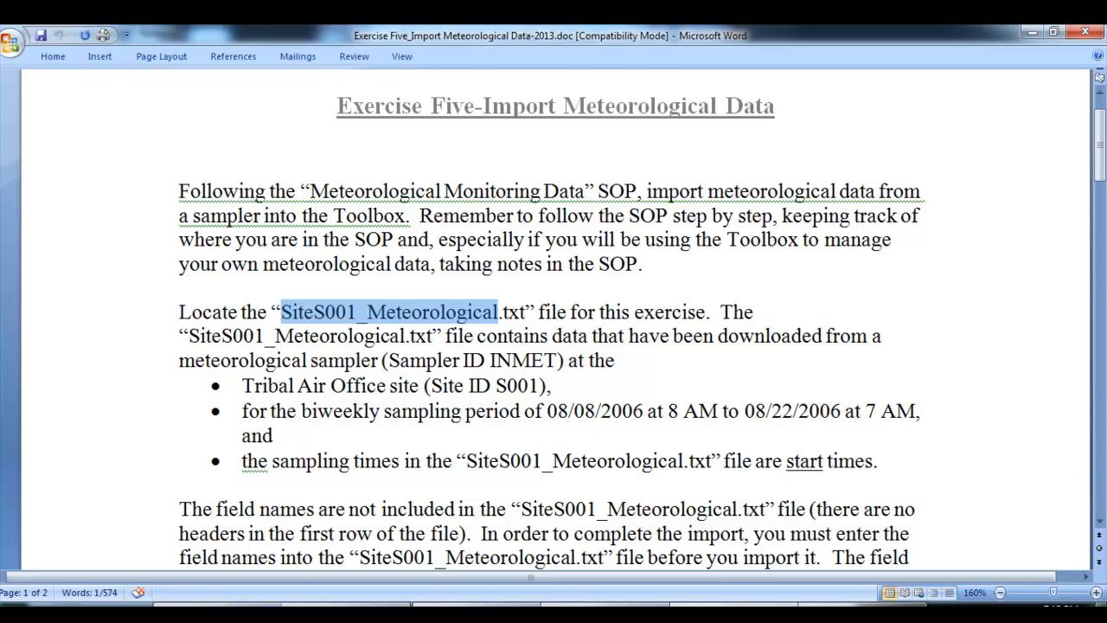
{"action": "left_click", "coordinate": [519, 607]}
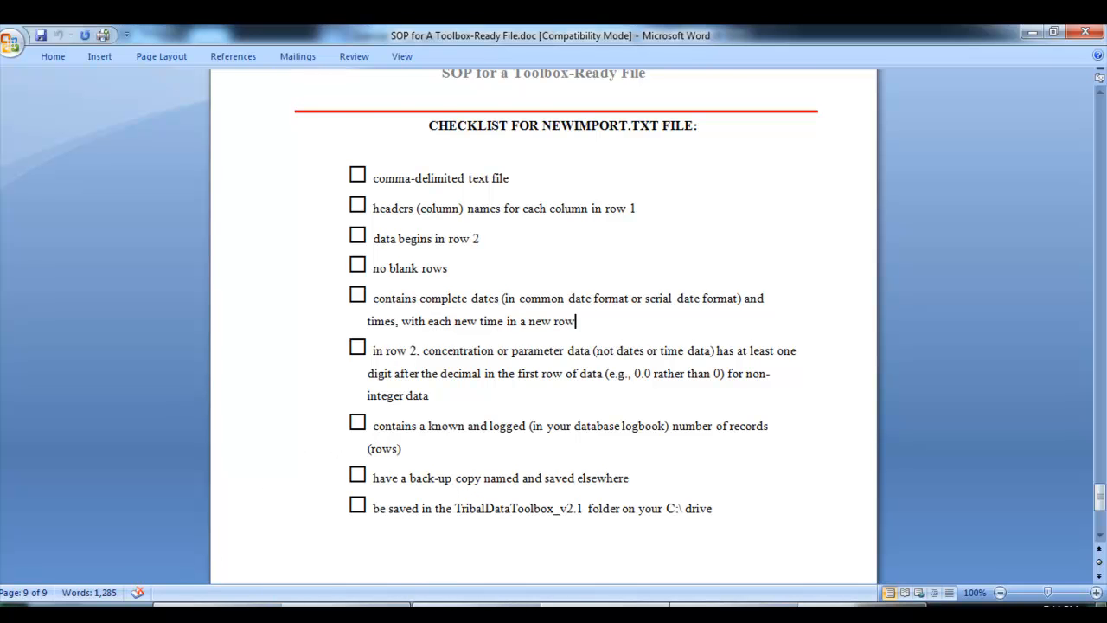
Check the status bar option in Notepad and read the line number of the last data row to count the records
{"action": "key", "text": "alt+Tab"}
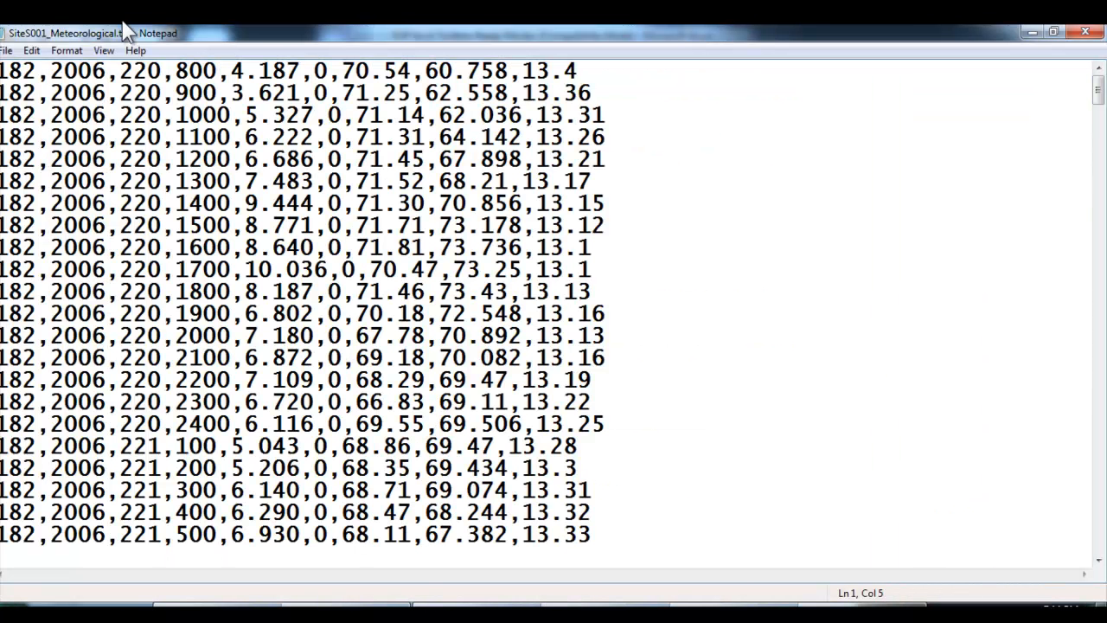
{"action": "left_click", "coordinate": [101, 54]}
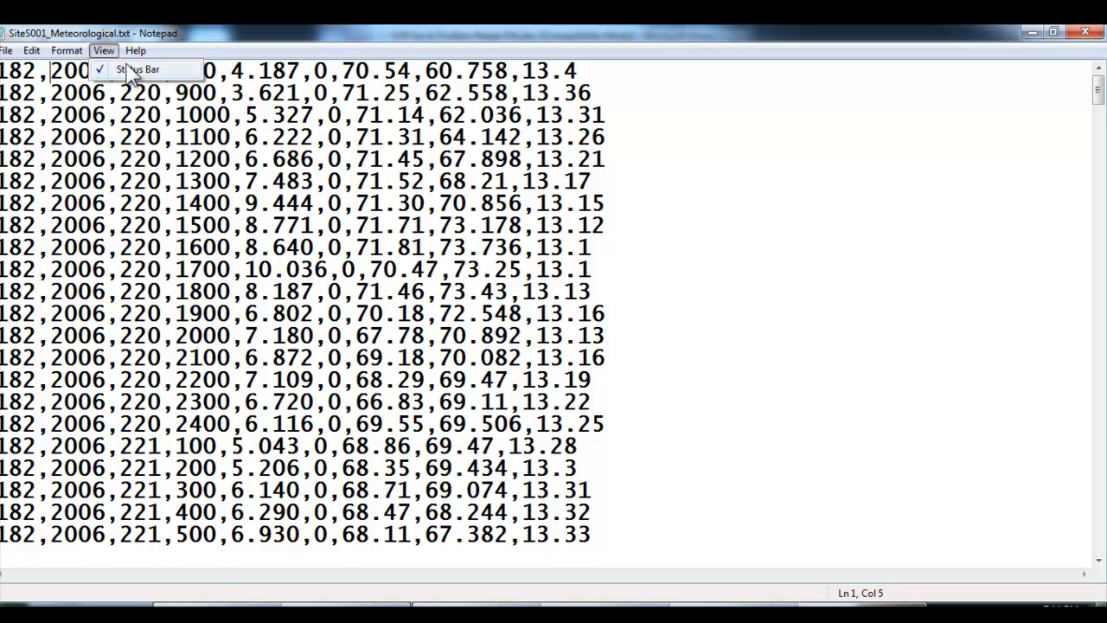
{"action": "mouse_move", "coordinate": [138, 52]}
{"action": "left_click", "coordinate": [396, 379]}
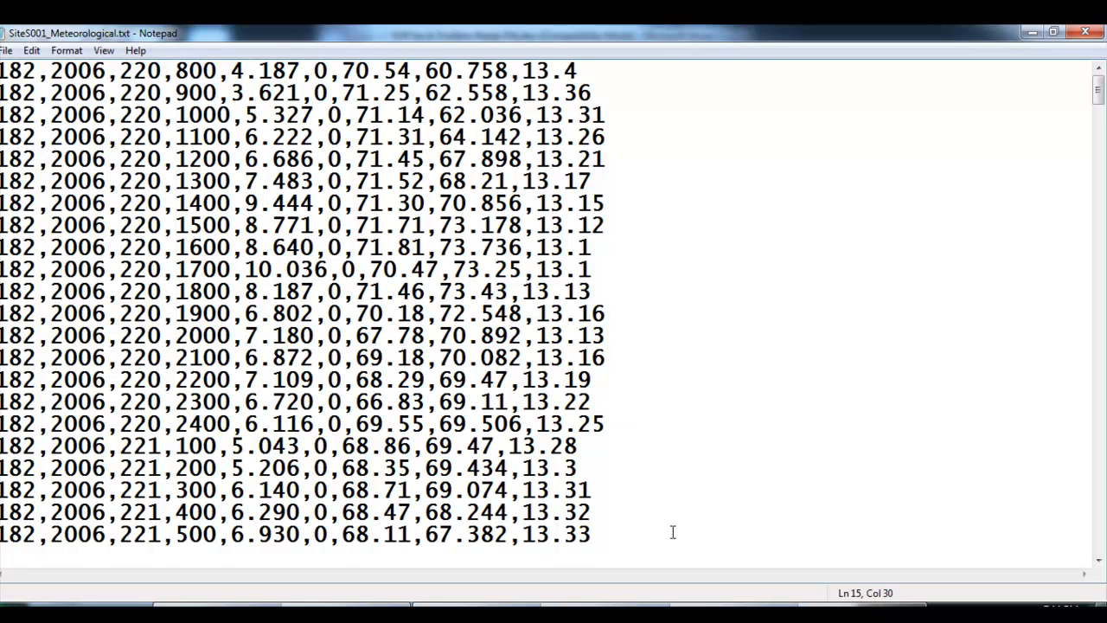
{"action": "left_click_drag", "start_coordinate": [1098, 87], "coordinate": [1098, 538]}
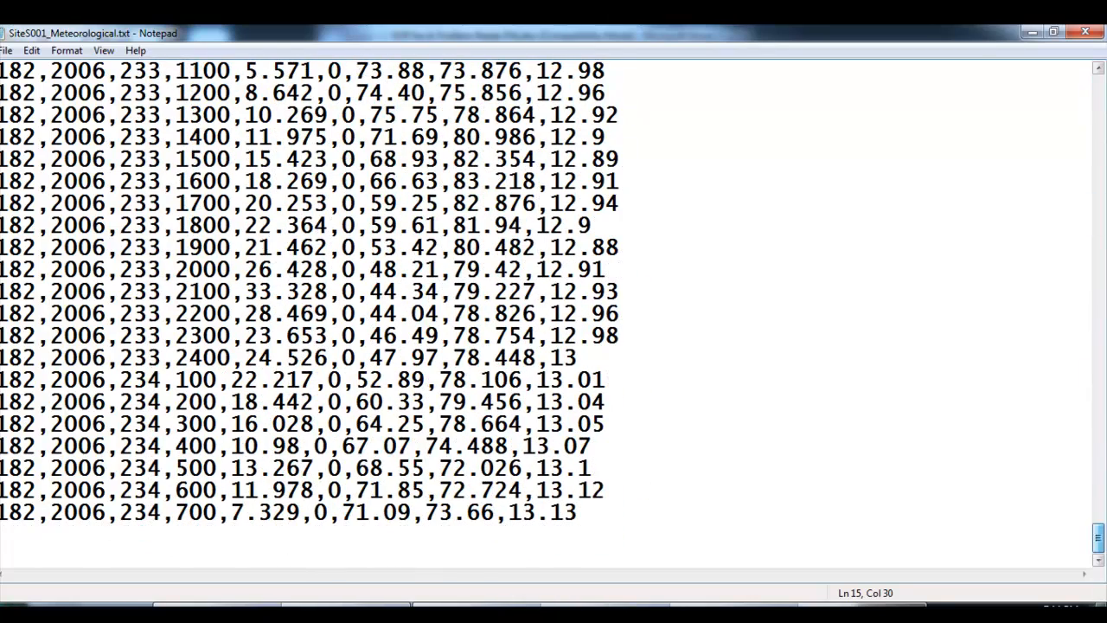
{"action": "left_click", "coordinate": [157, 513]}
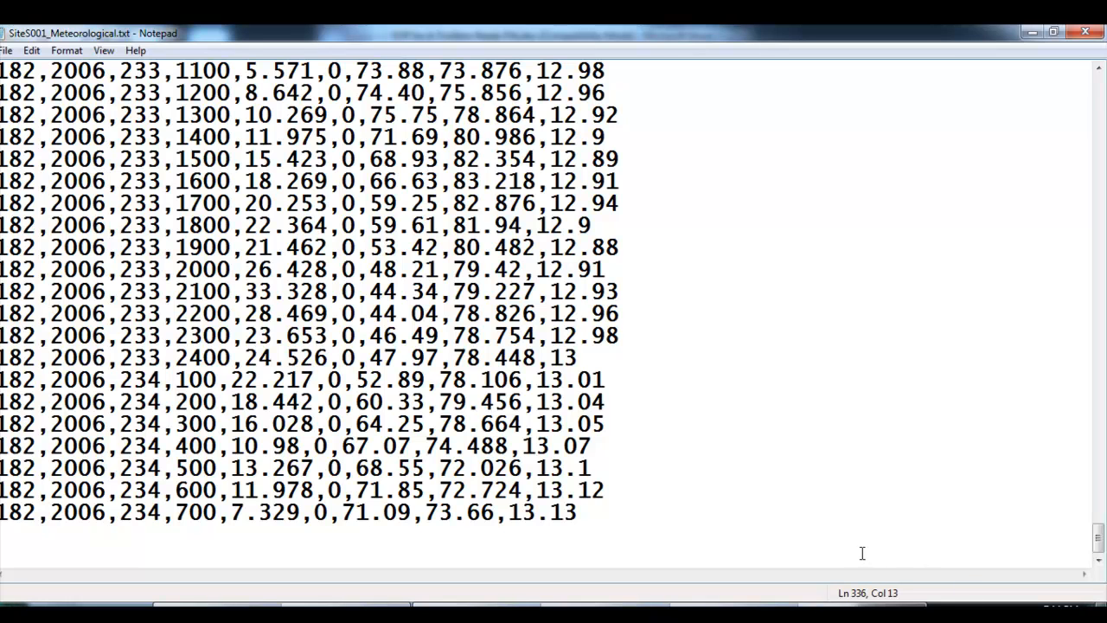
{"action": "left_click_drag", "start_coordinate": [1099, 536], "coordinate": [1099, 89]}
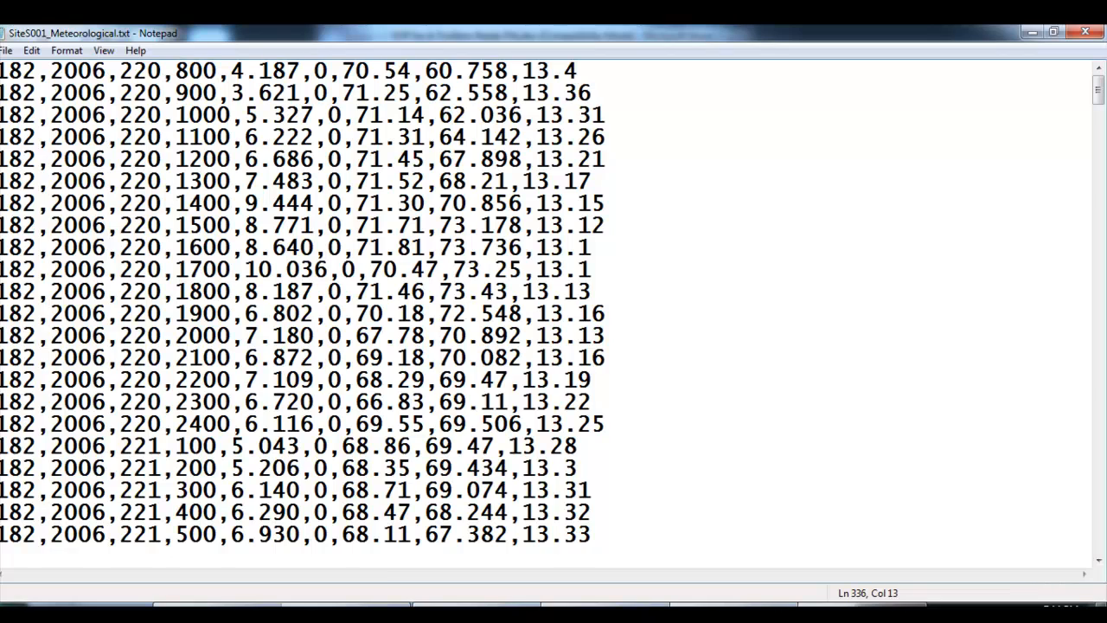
Recheck the NewImport.txt checklist and place the cursor at the start of the data file's first row
{"action": "left_click", "coordinate": [481, 611]}
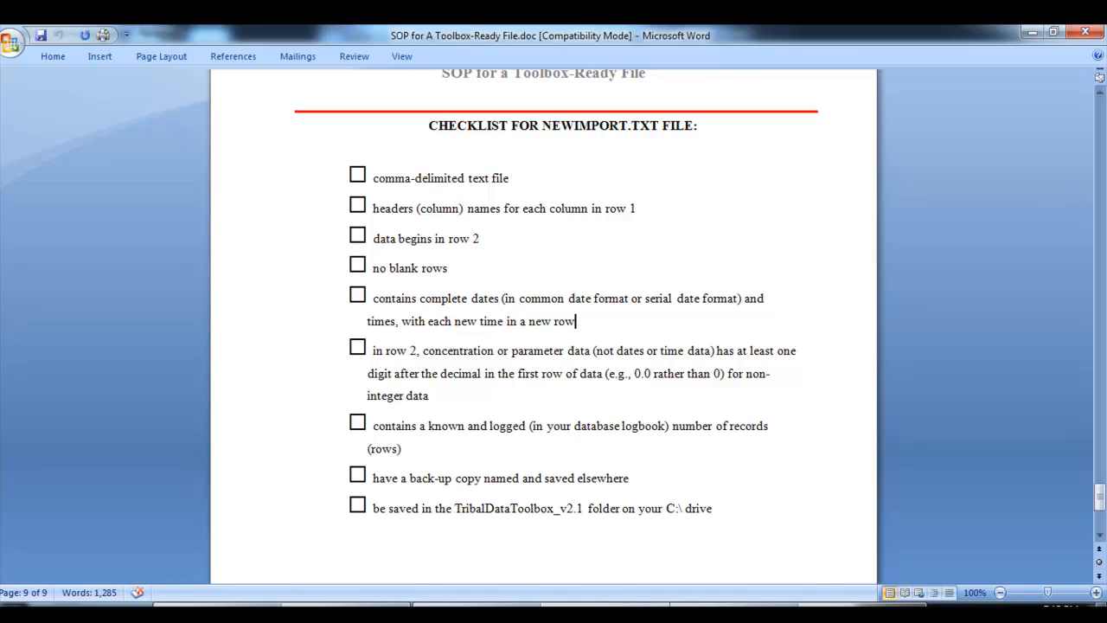
{"action": "left_click", "coordinate": [449, 613]}
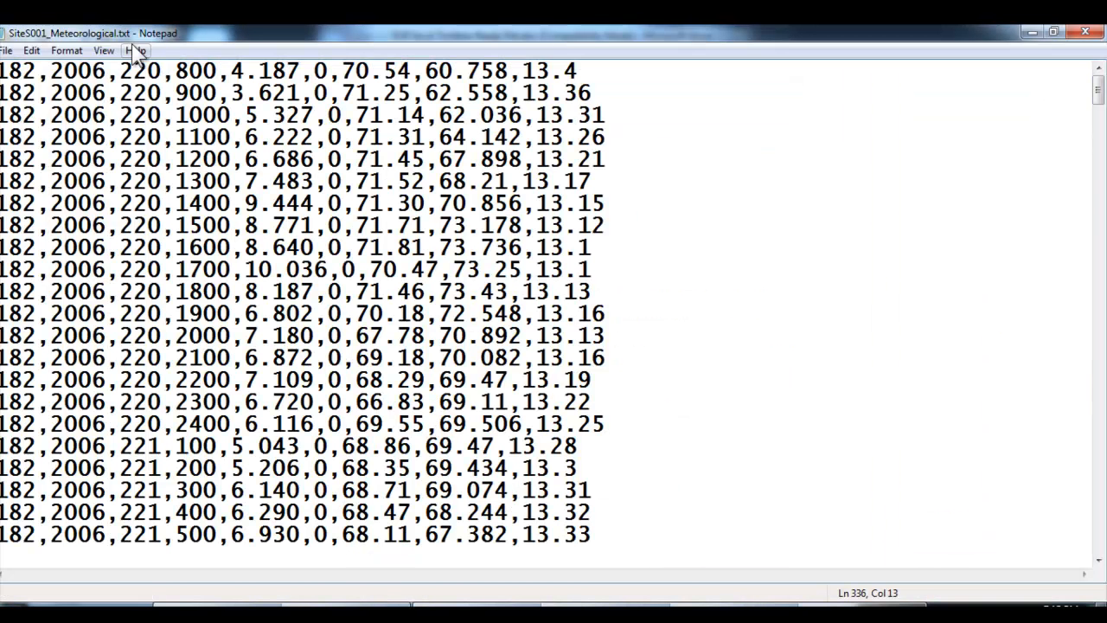
{"action": "left_click", "coordinate": [328, 71]}
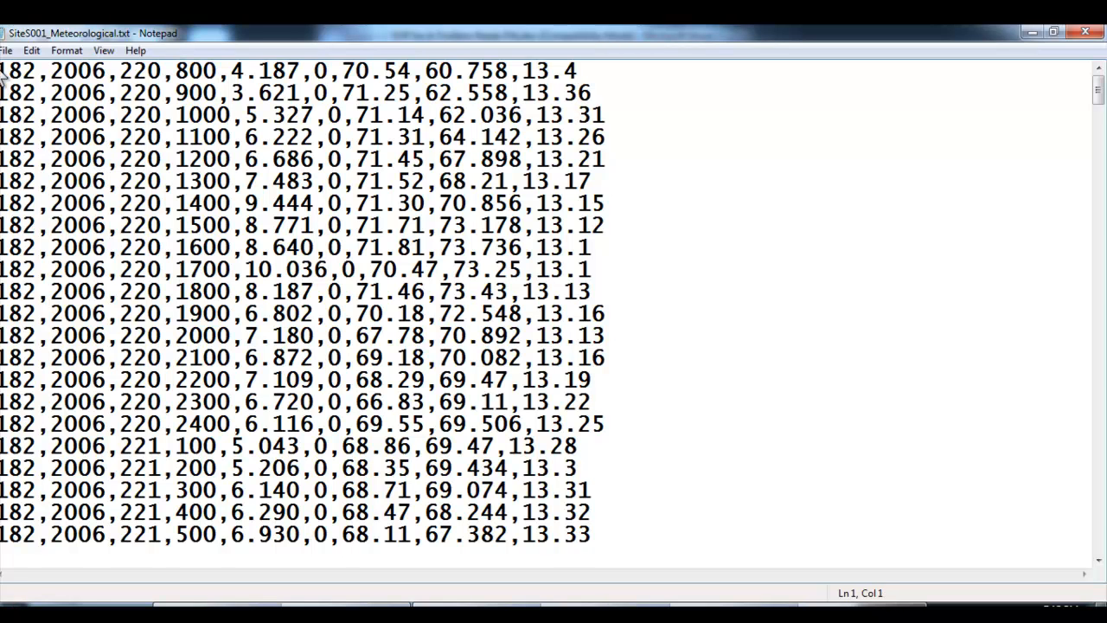
Look up the field name list in Exercise Five and insert a blank row above the first data row of SiteS001_Meteorological.txt
{"action": "left_click", "coordinate": [746, 605]}
{"action": "left_click", "coordinate": [580, 545]}
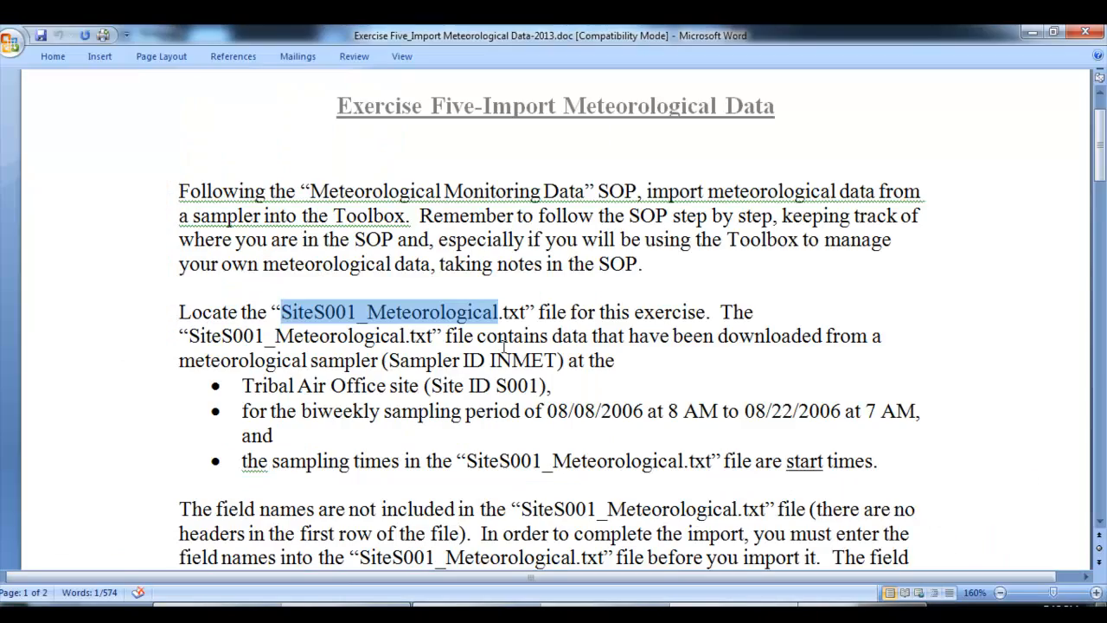
{"action": "scroll", "coordinate": [503, 343], "scroll_direction": "down", "scroll_amount": 5}
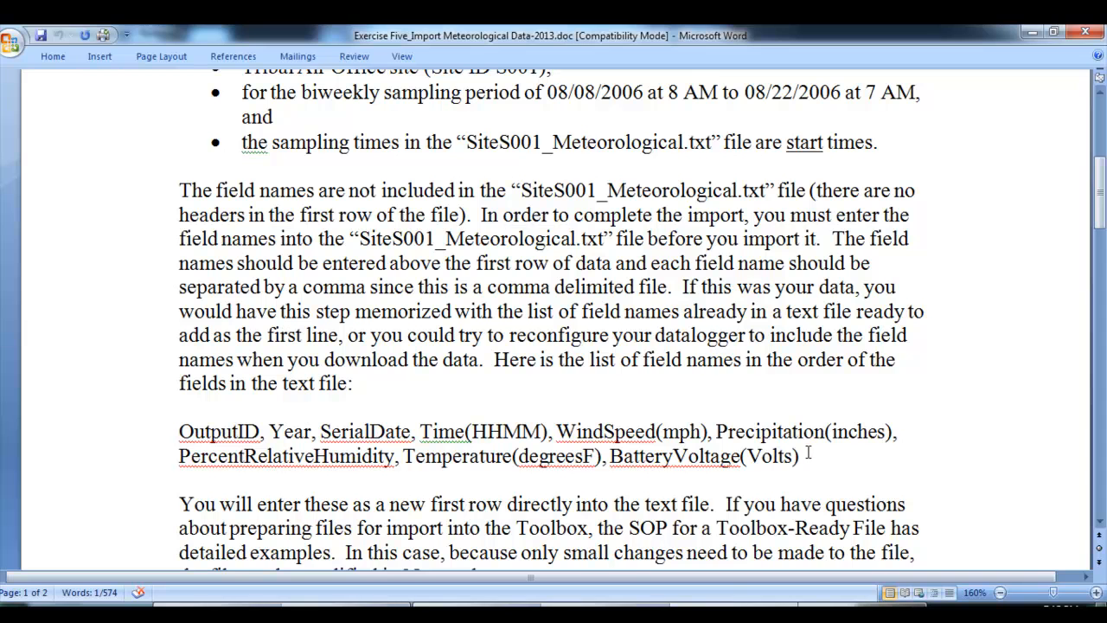
{"action": "left_click", "coordinate": [430, 609]}
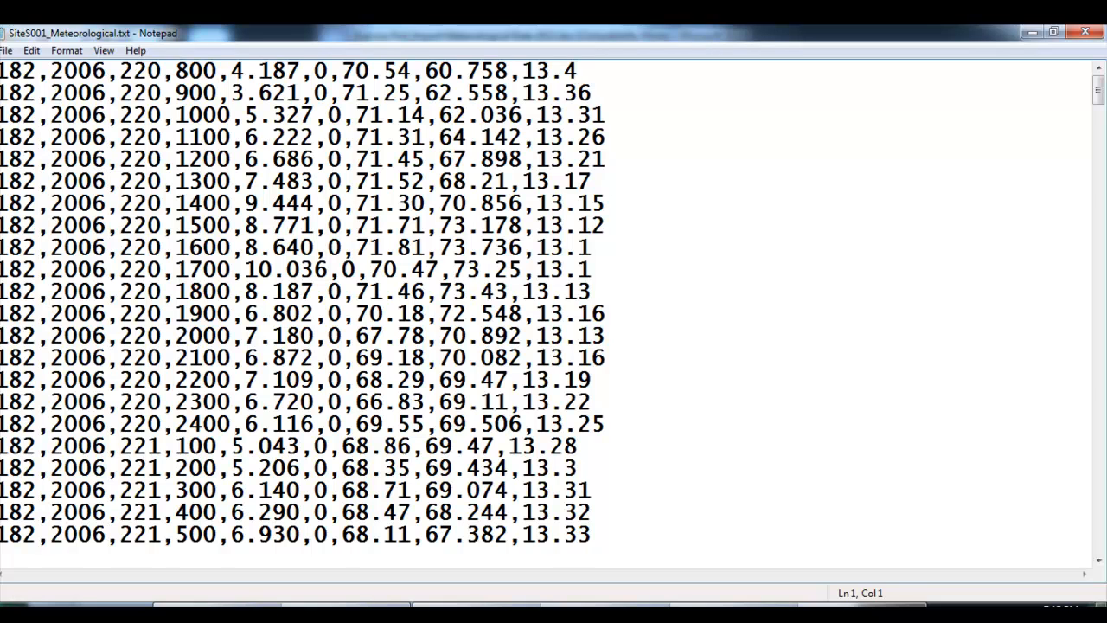
{"action": "key", "text": "Return"}
{"action": "left_click", "coordinate": [3, 71]}
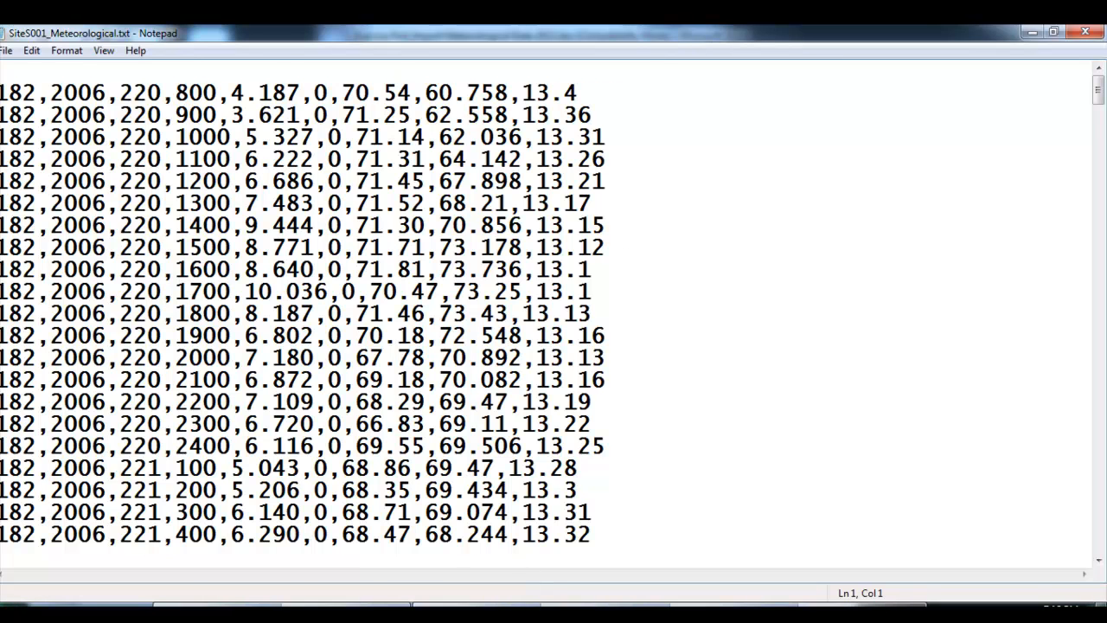
Copy the field name list from OutputID to BatteryVoltage(Volts) in Exercise Five and paste it into the blank first row of SiteS001_Meteorological.txt
{"action": "left_click", "coordinate": [656, 612]}
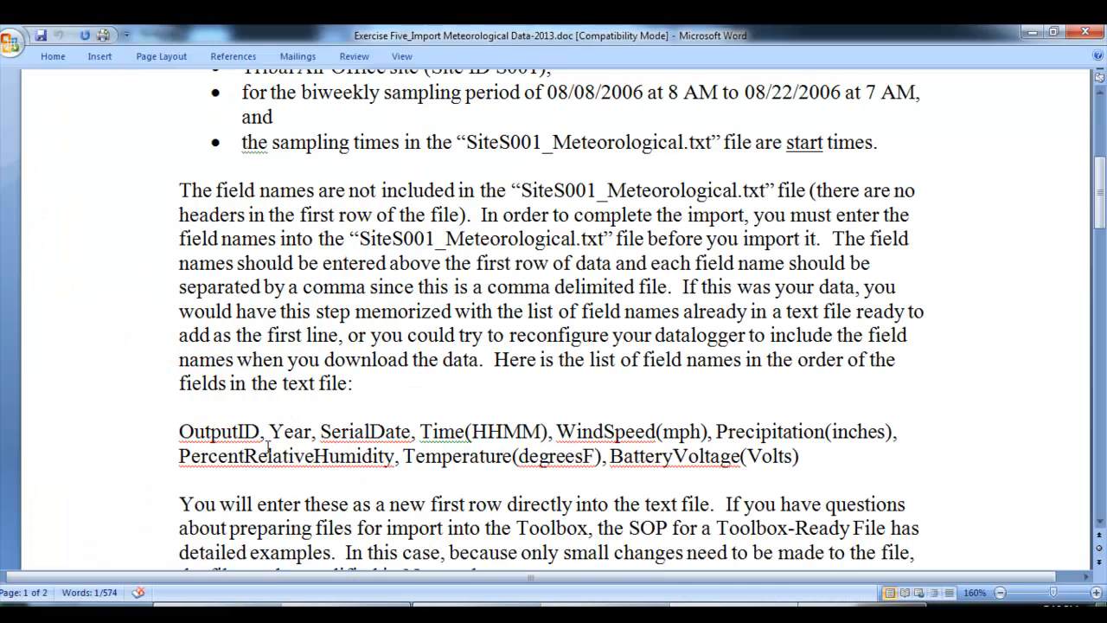
{"action": "left_click_drag", "start_coordinate": [178, 432], "coordinate": [801, 455]}
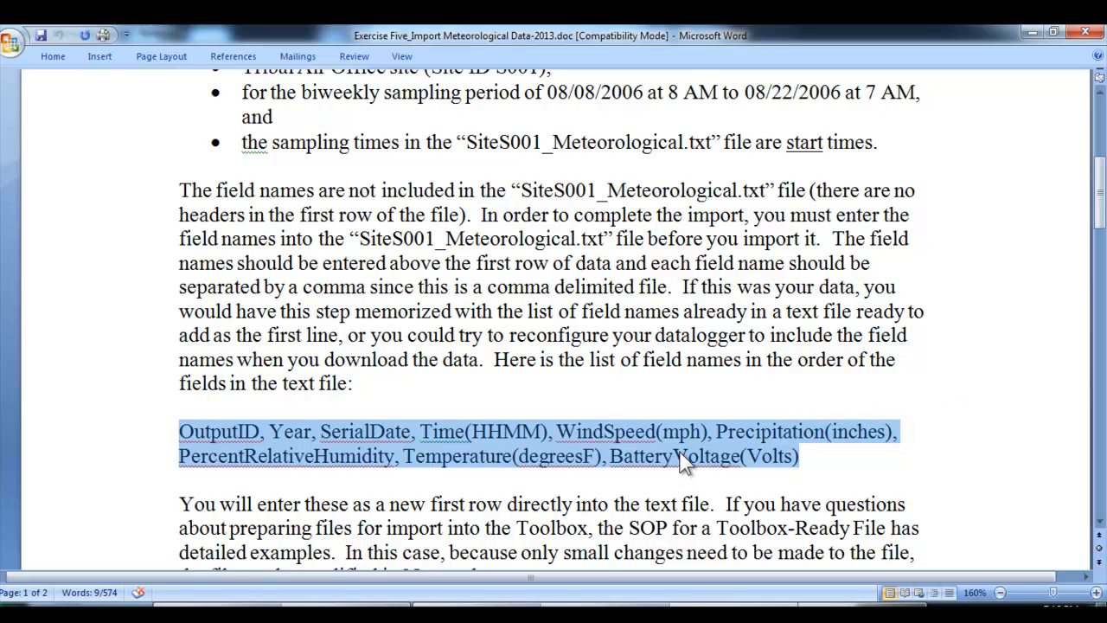
{"action": "right_click", "coordinate": [610, 454]}
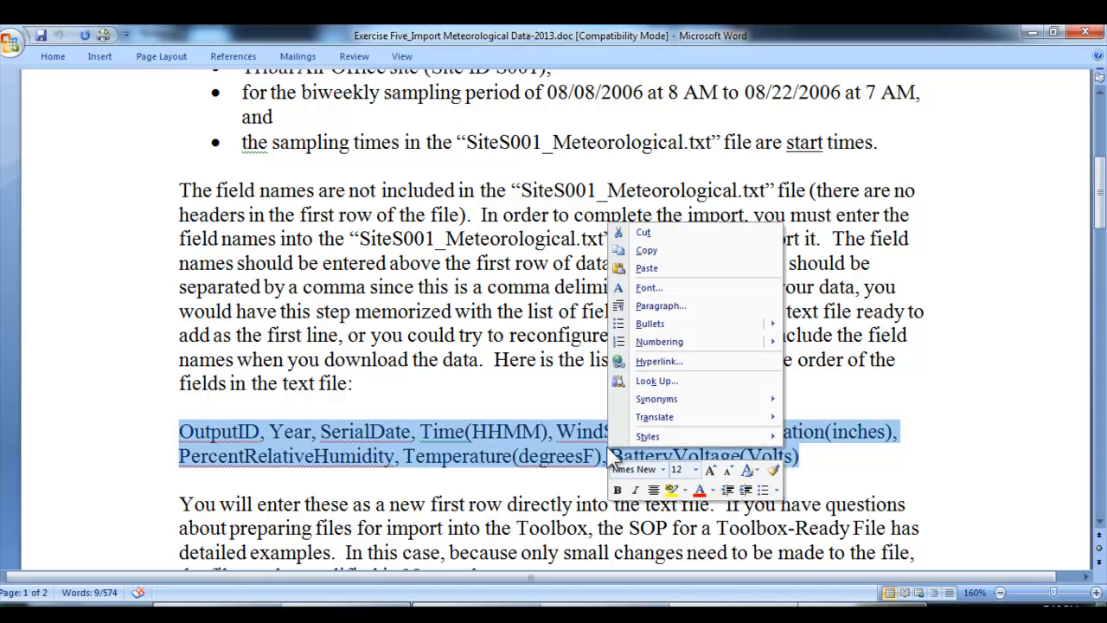
{"action": "left_click", "coordinate": [671, 252]}
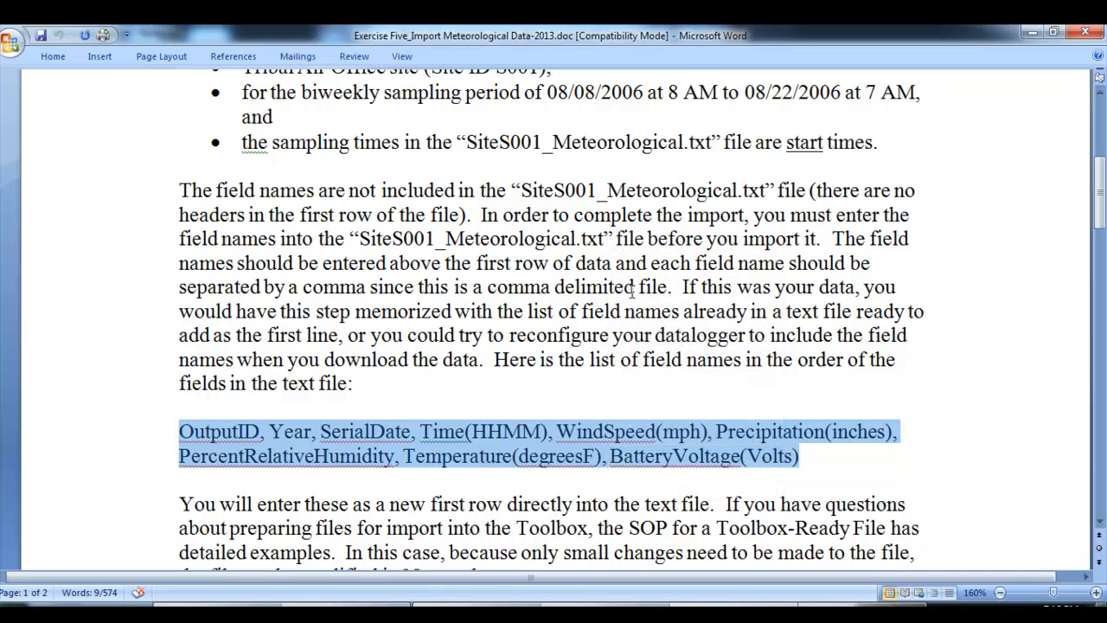
{"action": "left_click", "coordinate": [373, 606]}
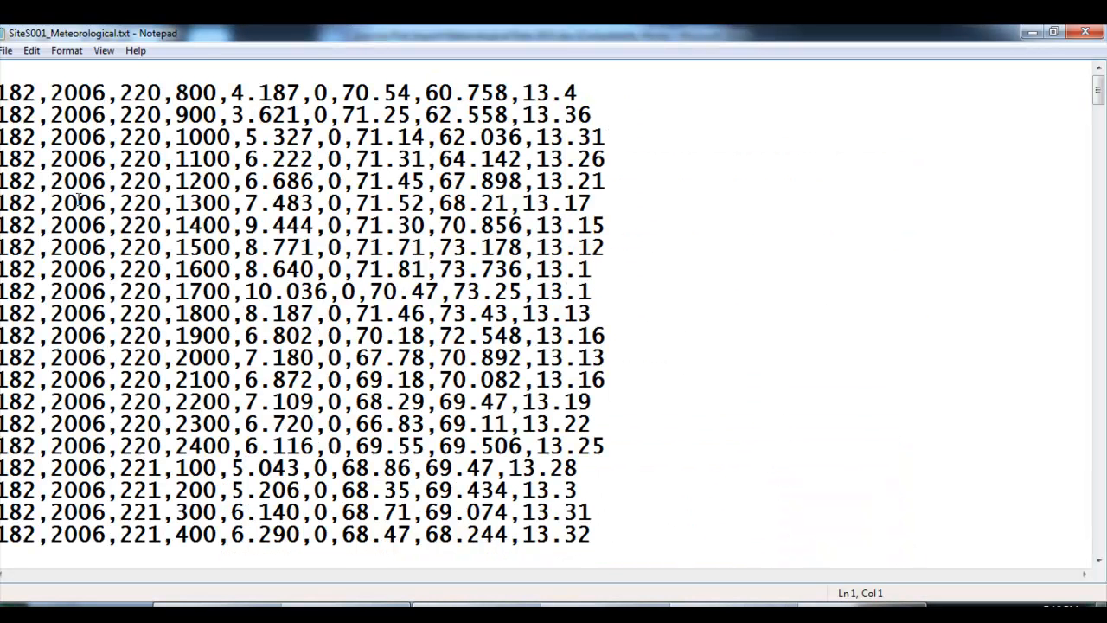
{"action": "right_click", "coordinate": [1, 71]}
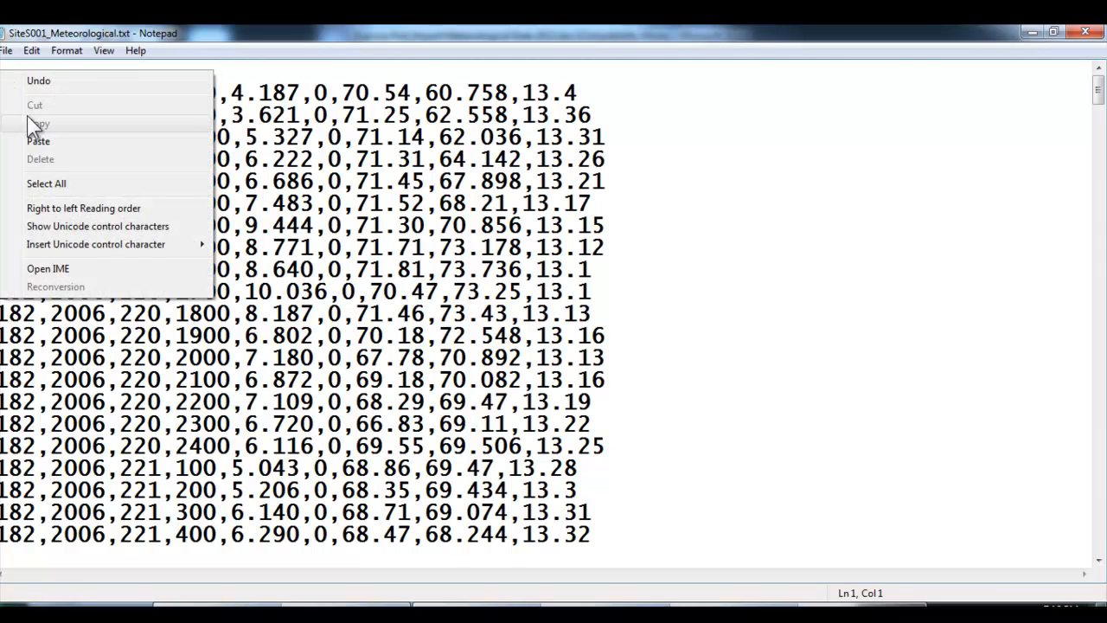
{"action": "left_click", "coordinate": [36, 141]}
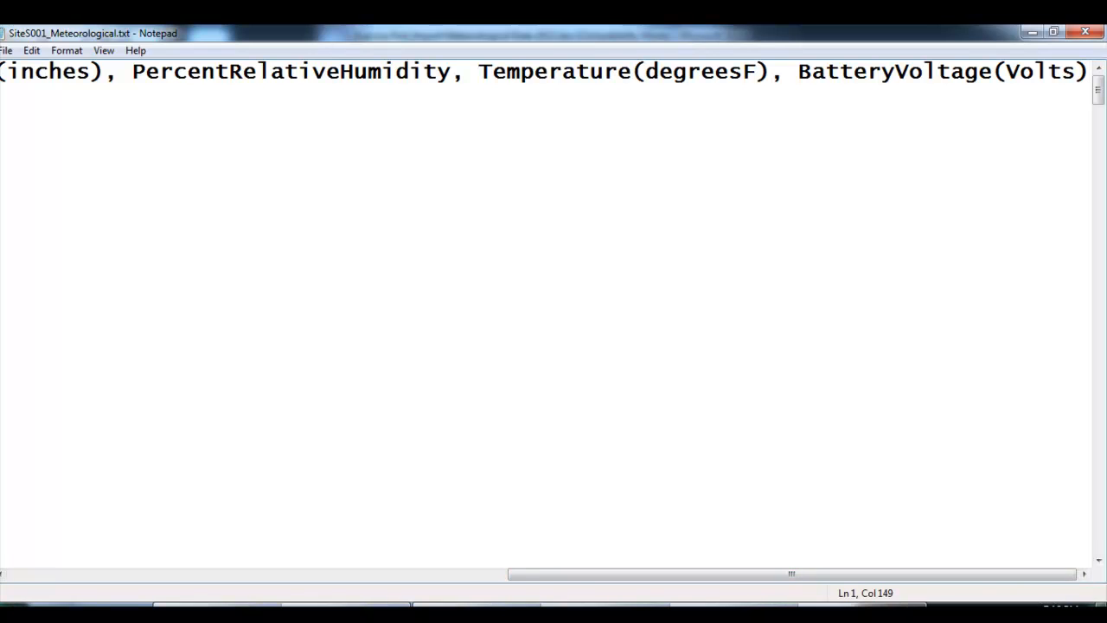
{"action": "left_click", "coordinate": [744, 608]}
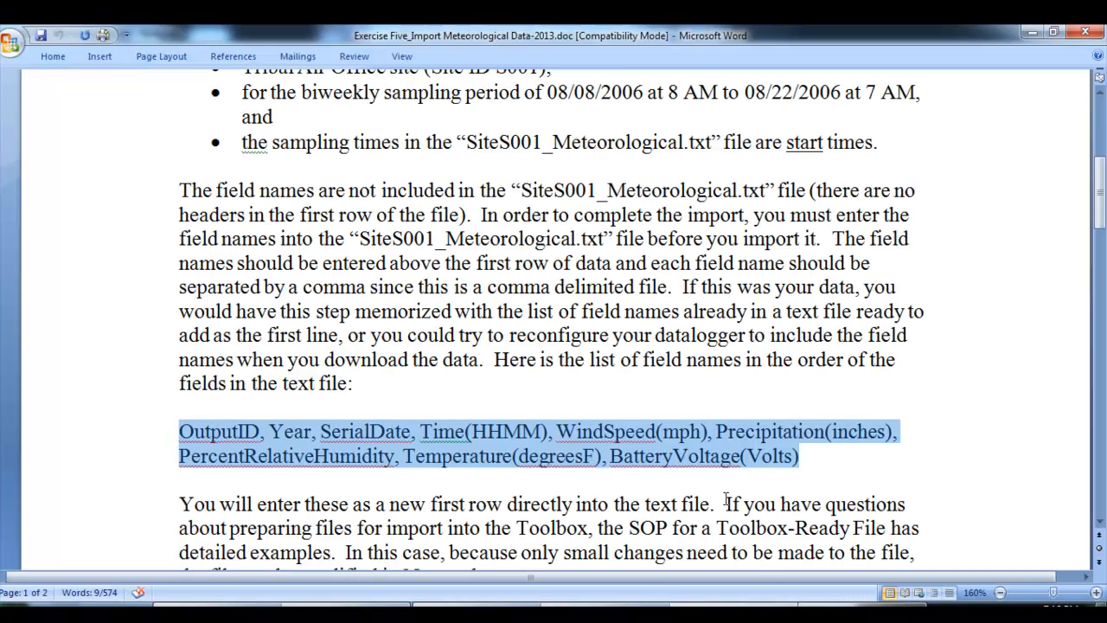
{"action": "left_click", "coordinate": [743, 608]}
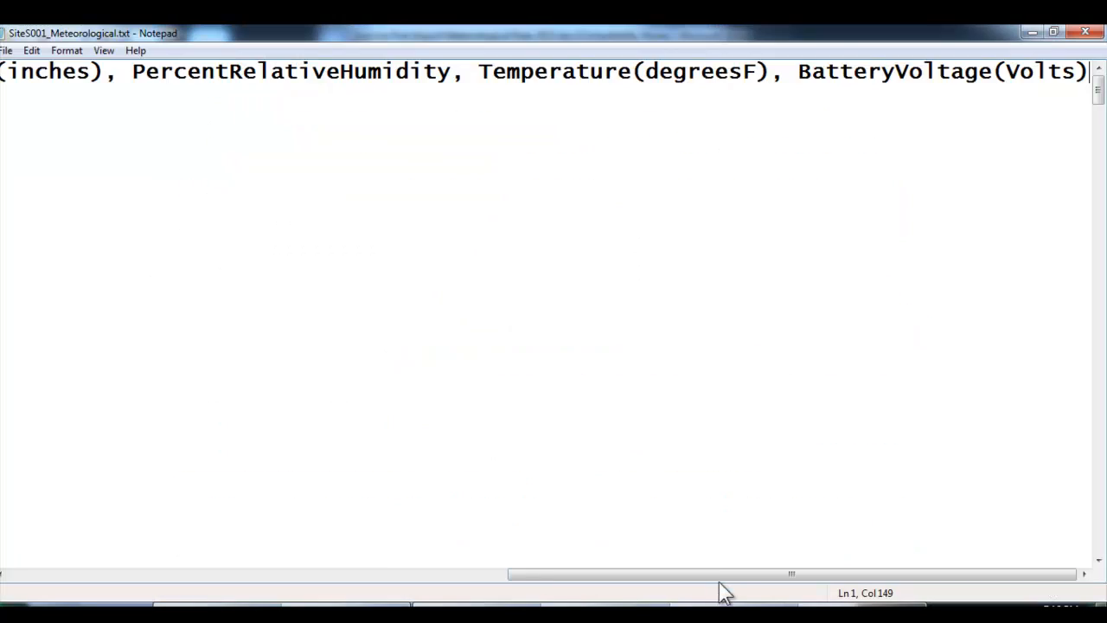
{"action": "left_click_drag", "start_coordinate": [718, 581], "coordinate": [190, 563]}
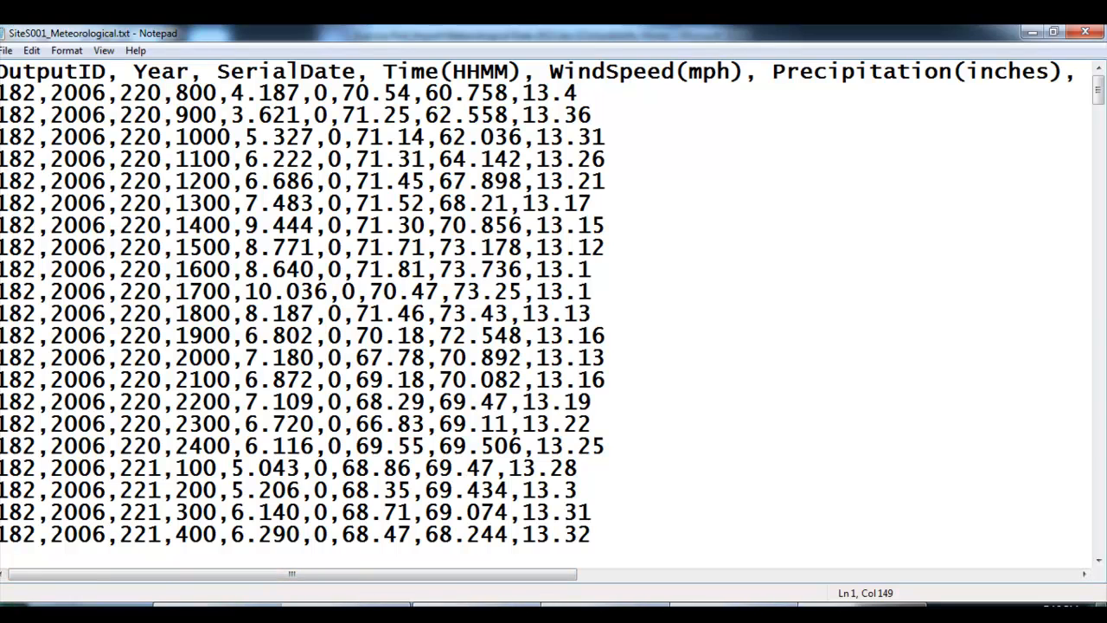
Recheck the Exercise Five field names and set the precipitation value in the first data row to 0.0
{"action": "left_click", "coordinate": [346, 606]}
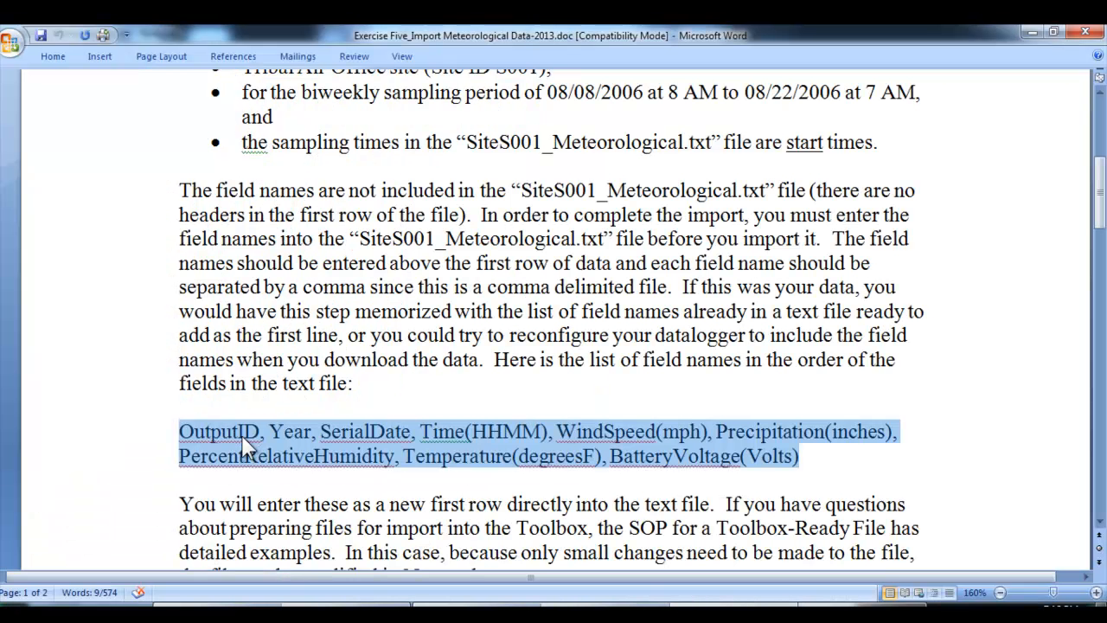
{"action": "left_click", "coordinate": [390, 609]}
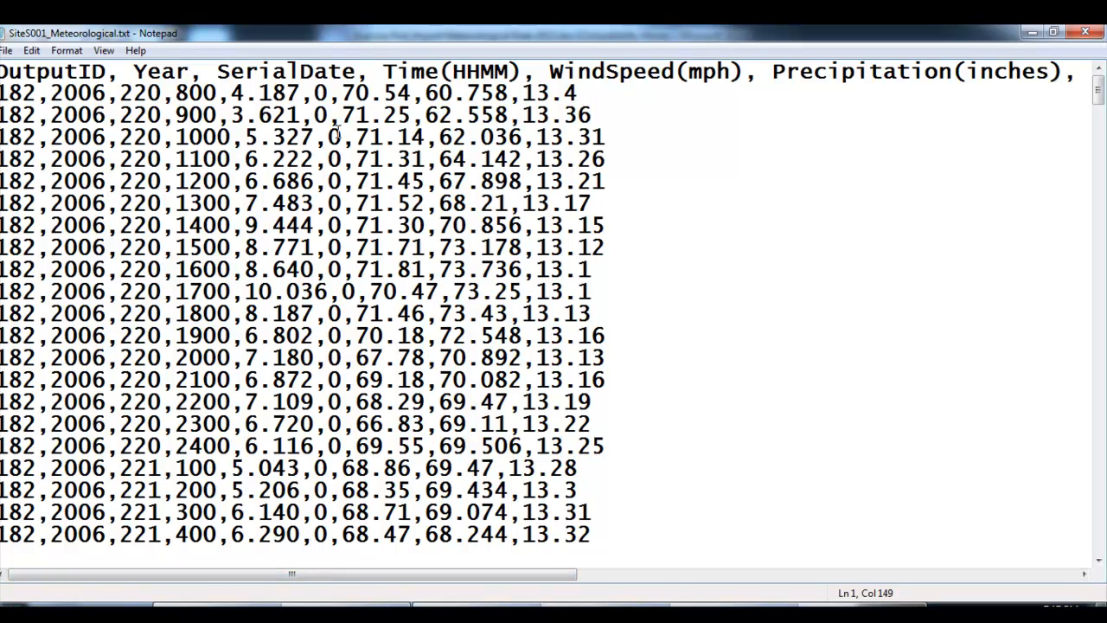
{"action": "left_click", "coordinate": [326, 91]}
{"action": "type", "text": ".0"}
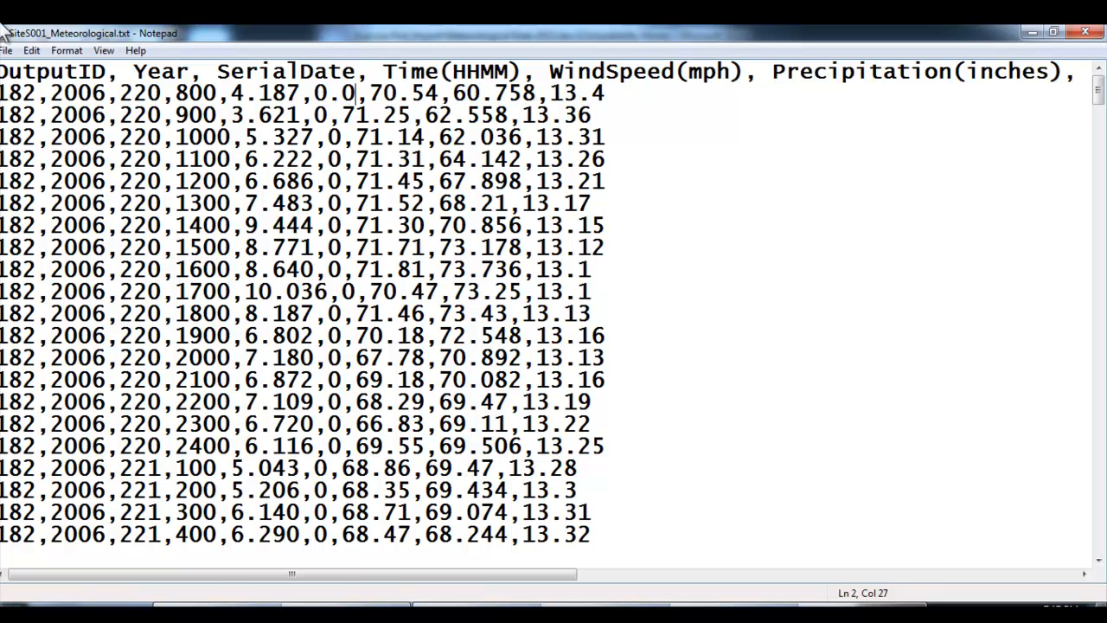
Save the edited data file as NewImport.txt in the TribalDataToolbox_v2.1 folder on the C: drive, replacing the existing file
{"action": "left_click", "coordinate": [7, 51]}
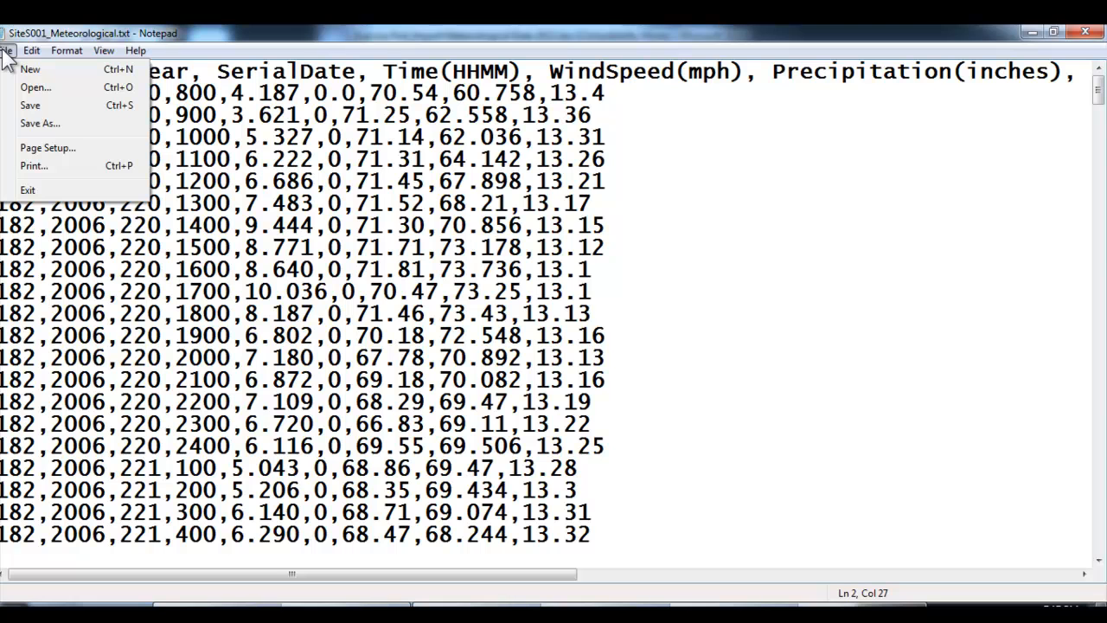
{"action": "left_click", "coordinate": [40, 125]}
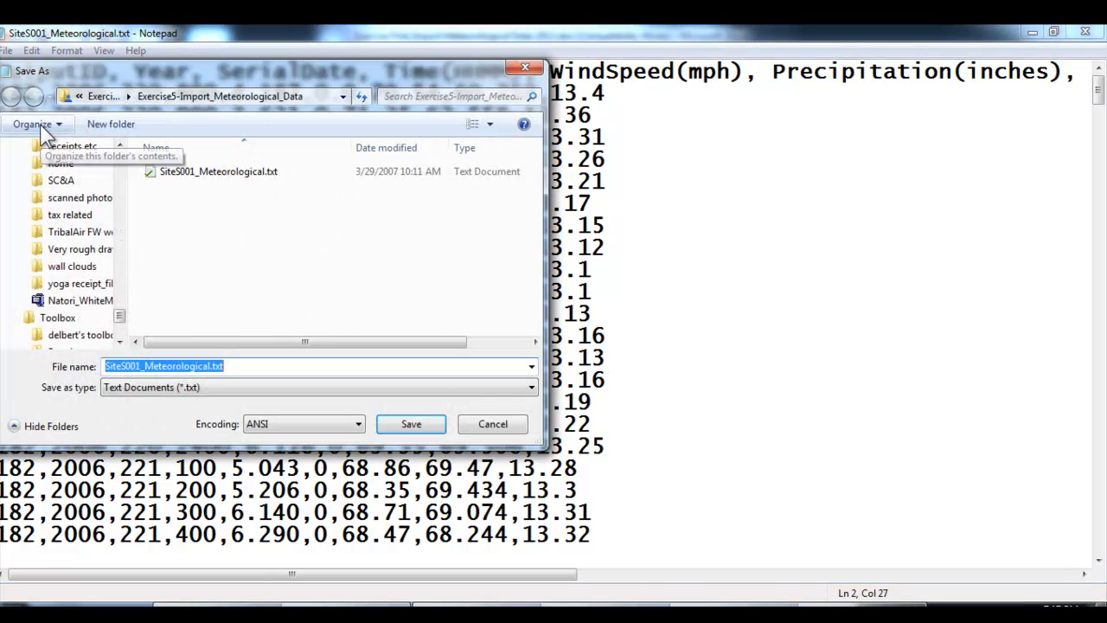
{"action": "left_click_drag", "start_coordinate": [124, 318], "coordinate": [126, 158]}
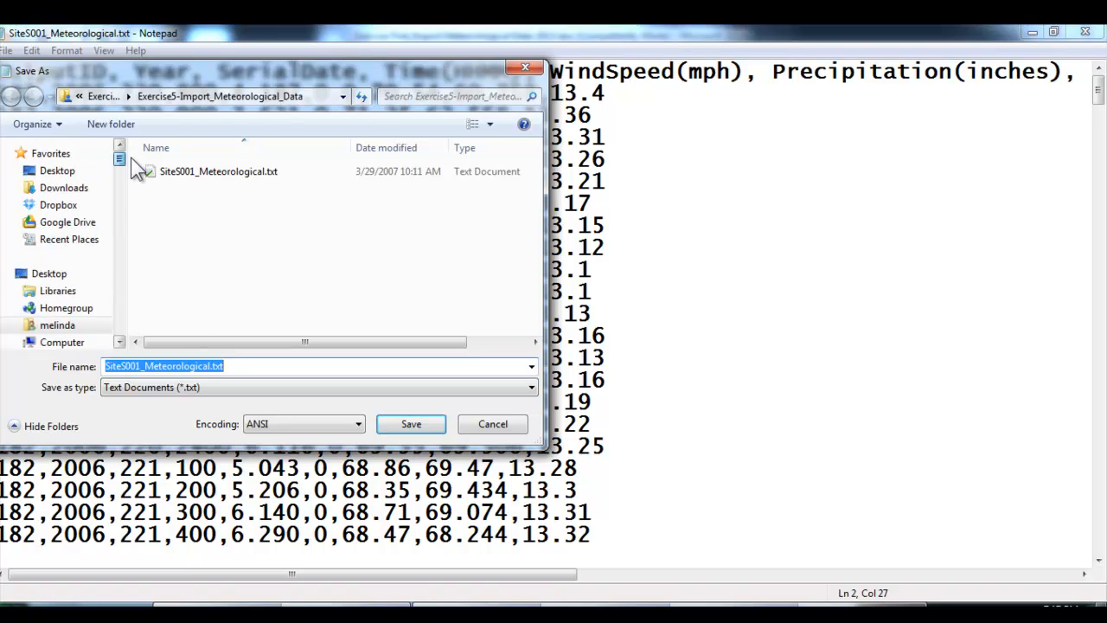
{"action": "left_click", "coordinate": [77, 343]}
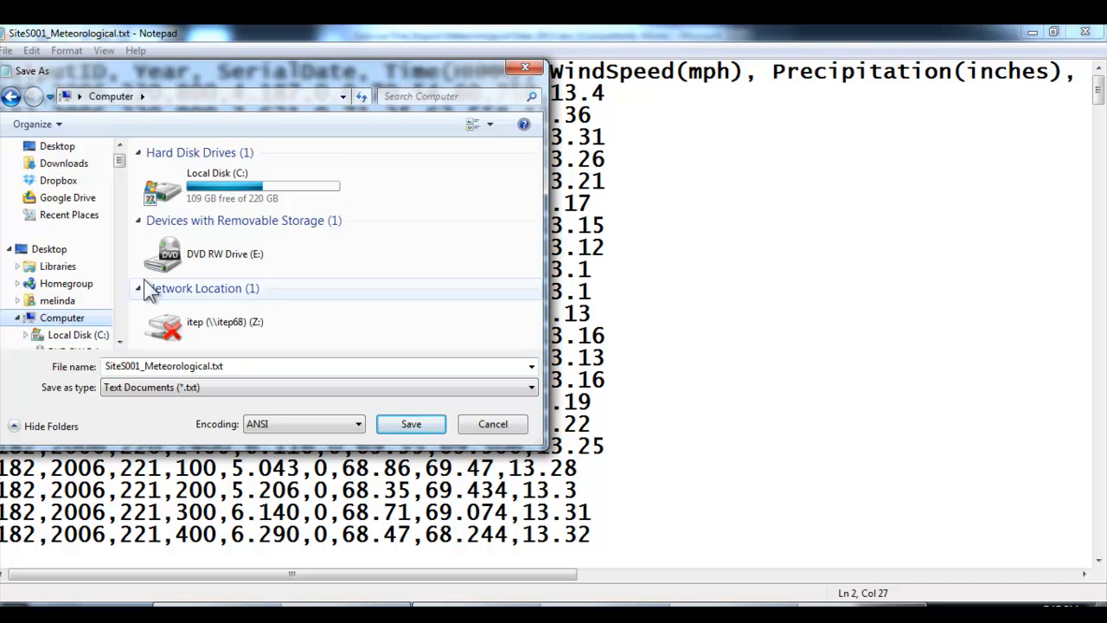
{"action": "double_click", "coordinate": [224, 182]}
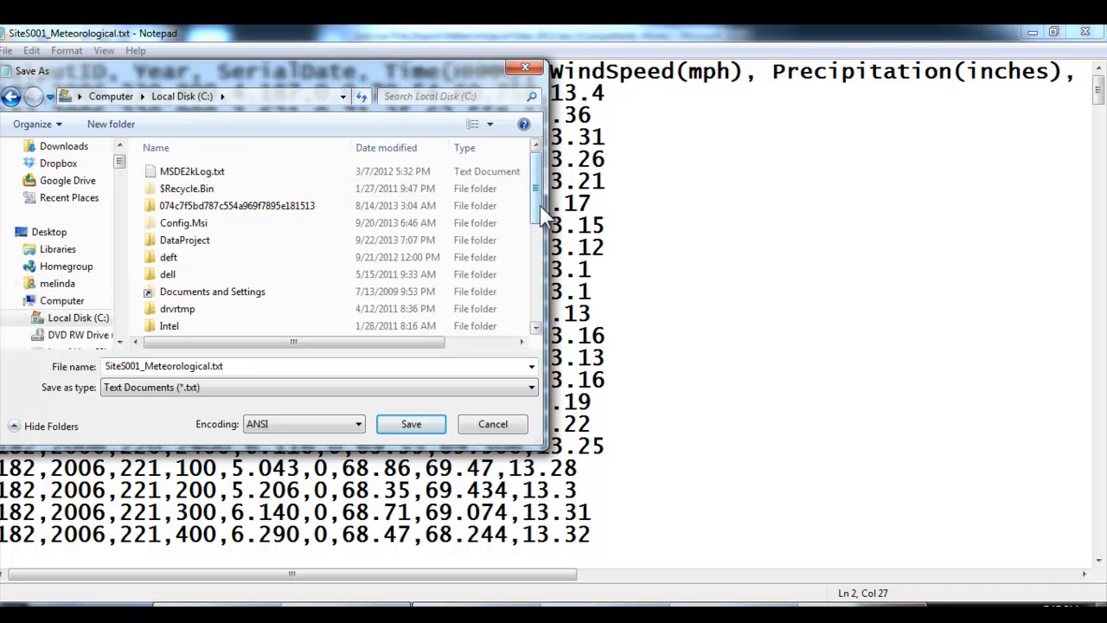
{"action": "left_click_drag", "start_coordinate": [537, 208], "coordinate": [543, 299]}
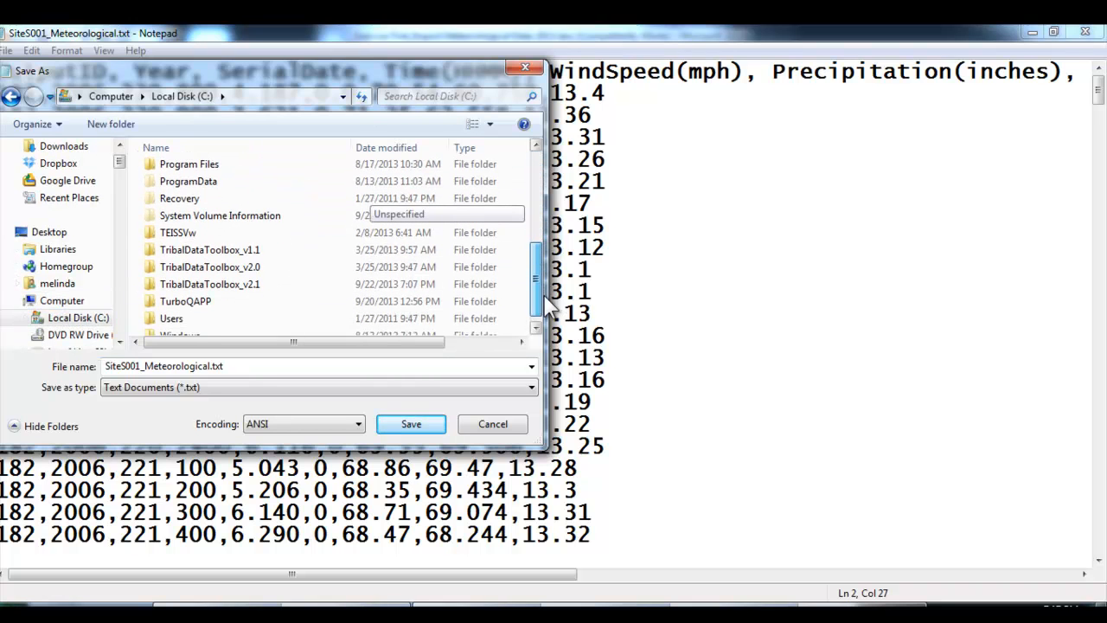
{"action": "double_click", "coordinate": [277, 286]}
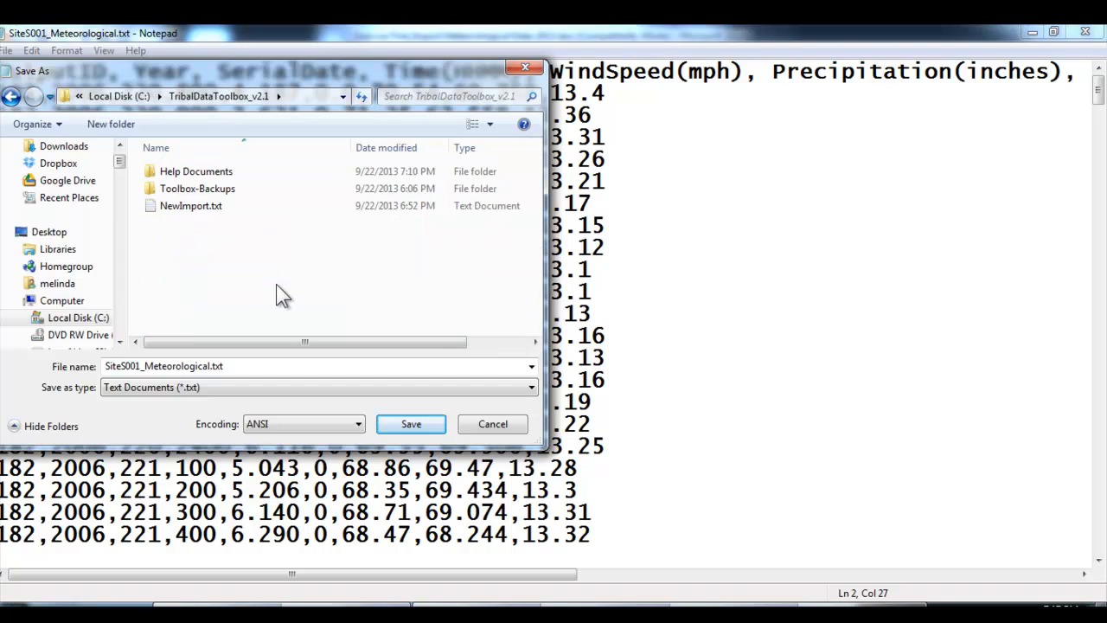
{"action": "left_click", "coordinate": [216, 207]}
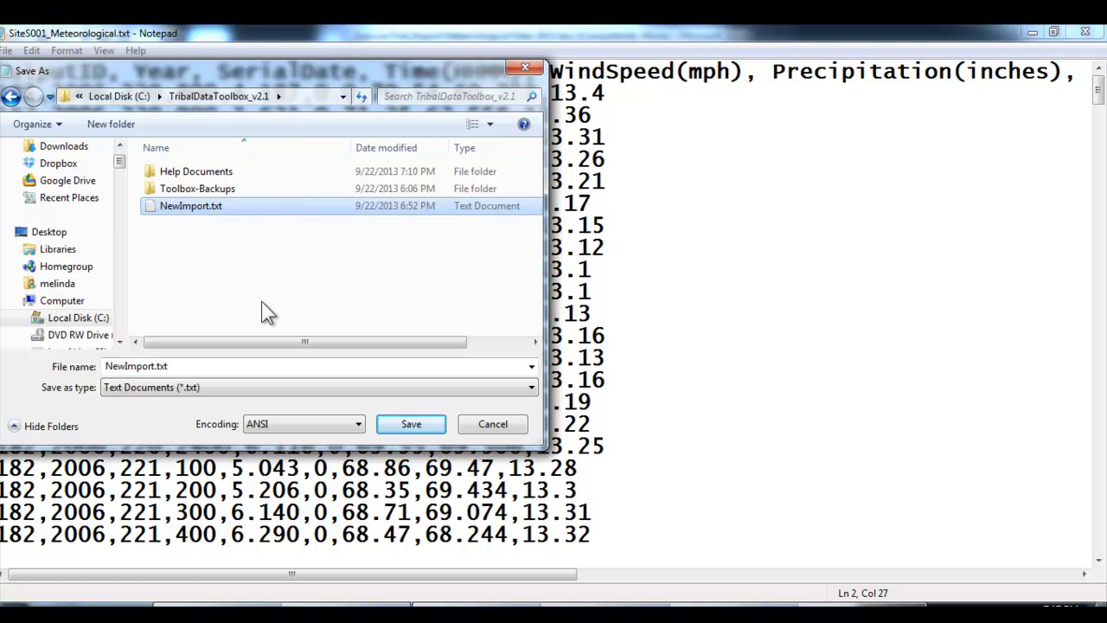
{"action": "left_click", "coordinate": [407, 423]}
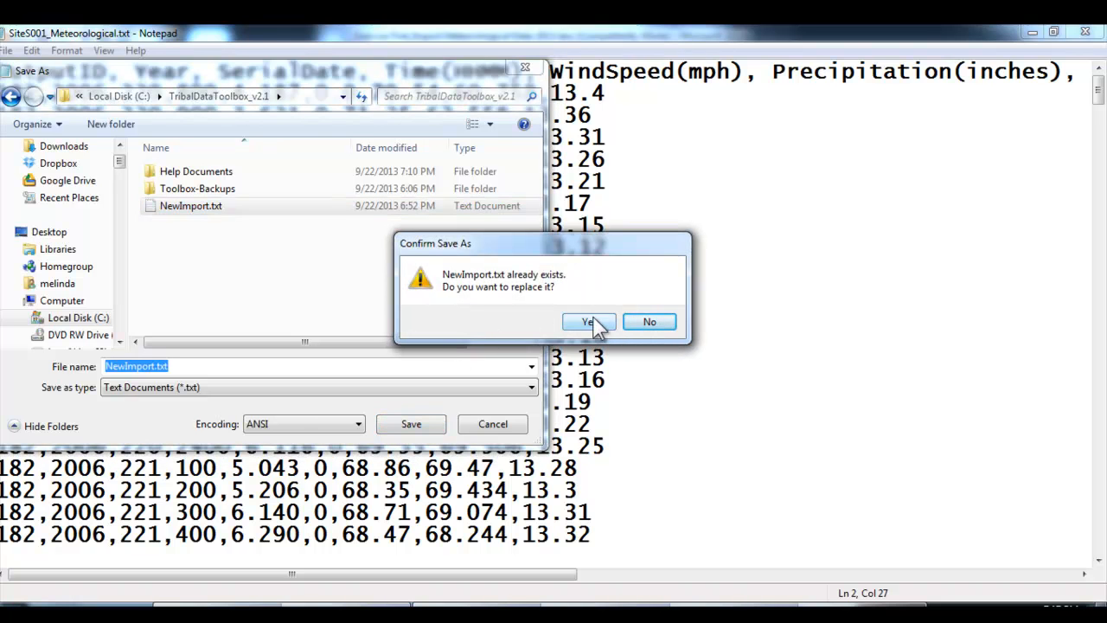
{"action": "left_click", "coordinate": [591, 323]}
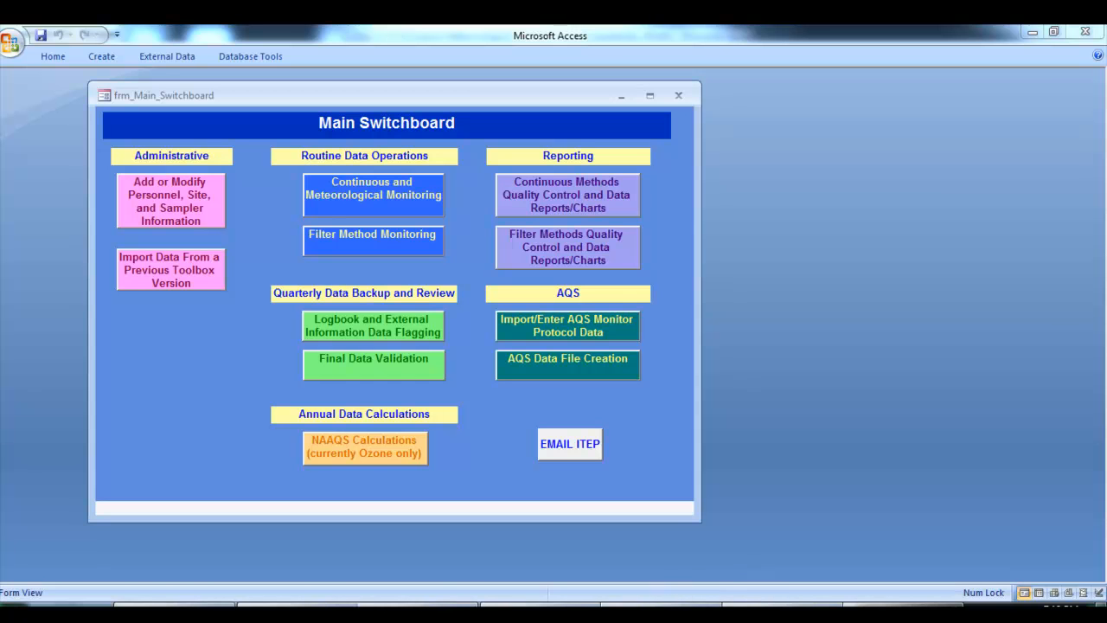
Read section A–J of the SOP for Meteorological Monitoring Data in Meteorological Data Operations.doc, and return to the Access switchboard
{"action": "mouse_move", "coordinate": [735, 612]}
{"action": "left_click", "coordinate": [458, 543]}
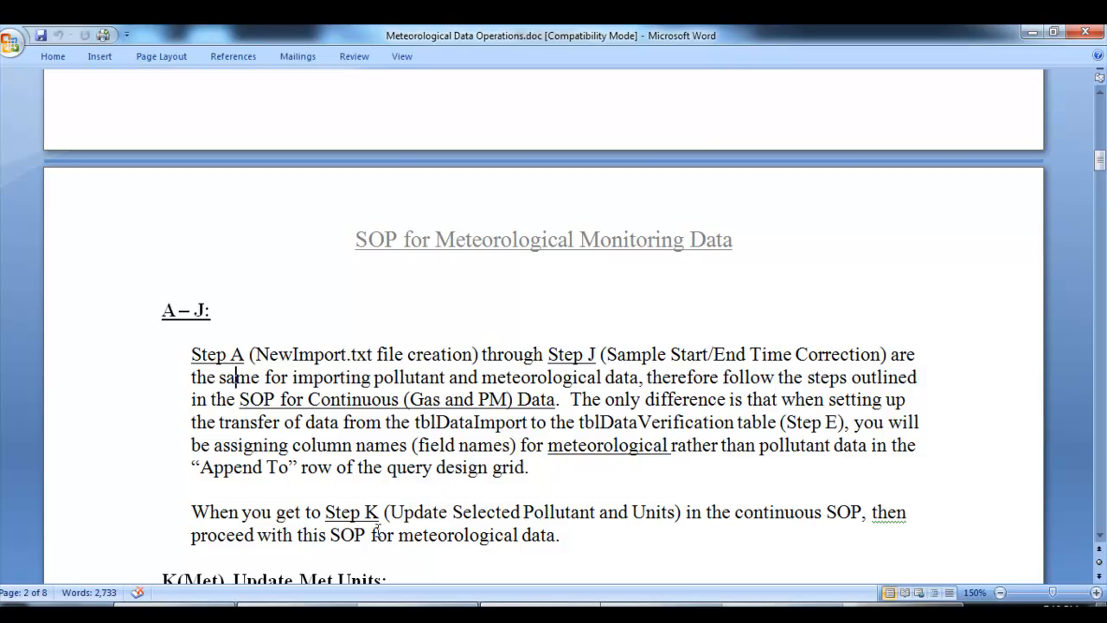
{"action": "left_click", "coordinate": [177, 605]}
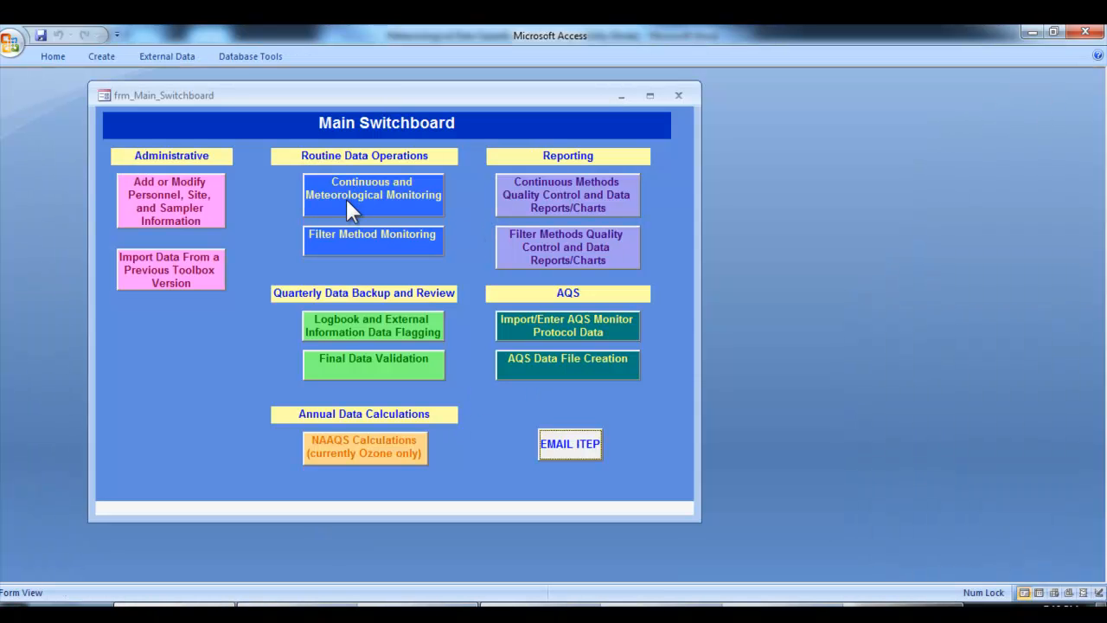
Import the NewImport text file through the Continuous and Meteorological Monitoring data import form and inspect the tblDataImport table
{"action": "left_click", "coordinate": [362, 216]}
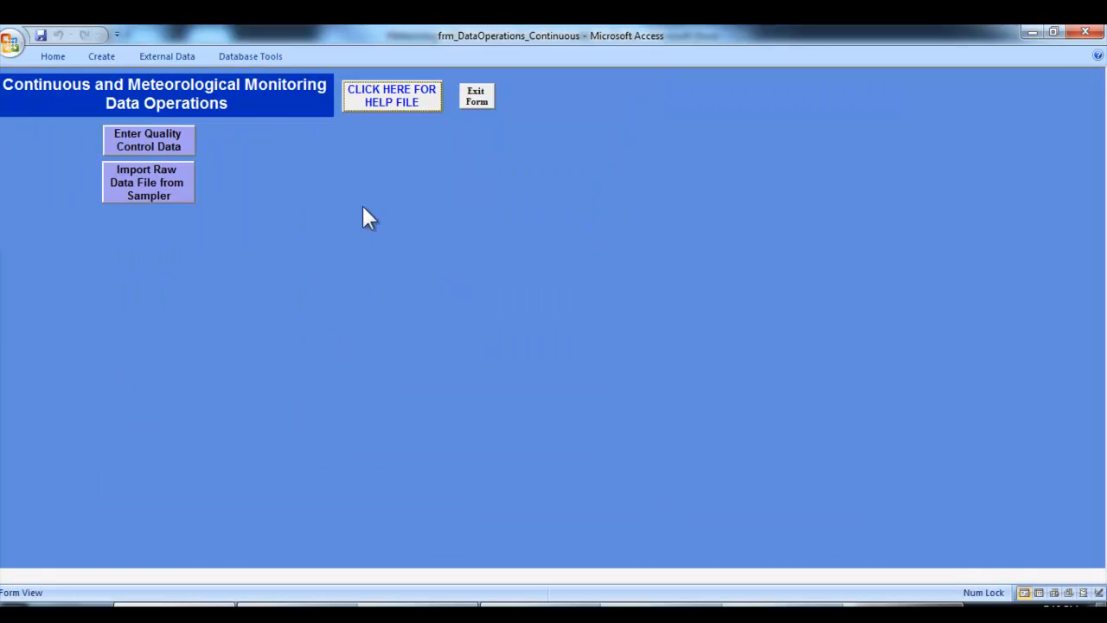
{"action": "left_click", "coordinate": [175, 194]}
{"action": "left_click", "coordinate": [158, 215]}
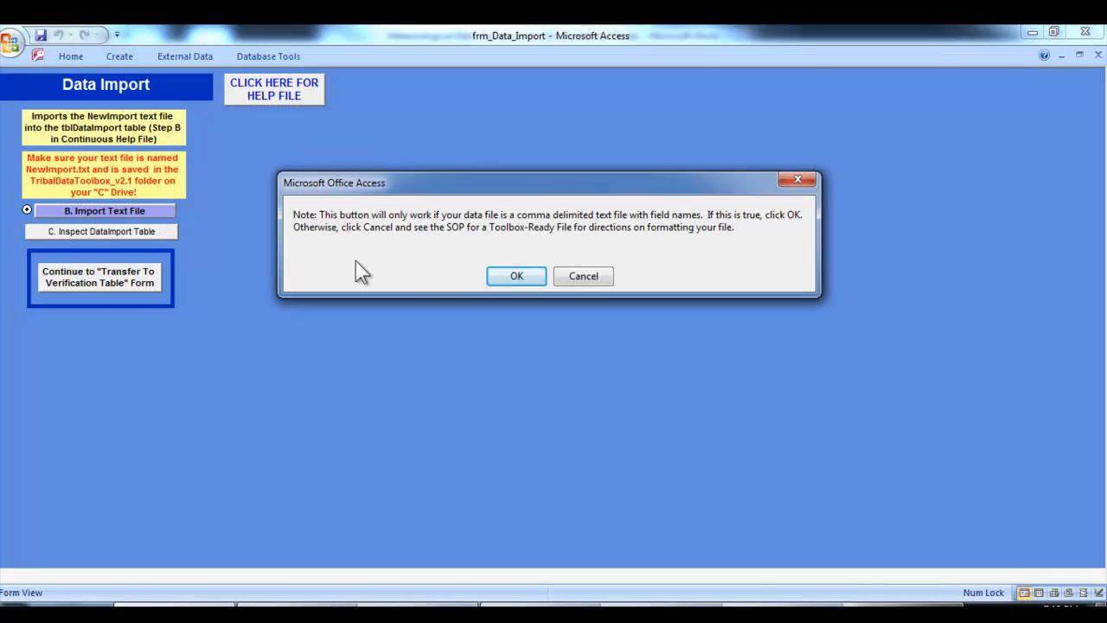
{"action": "left_click", "coordinate": [515, 275]}
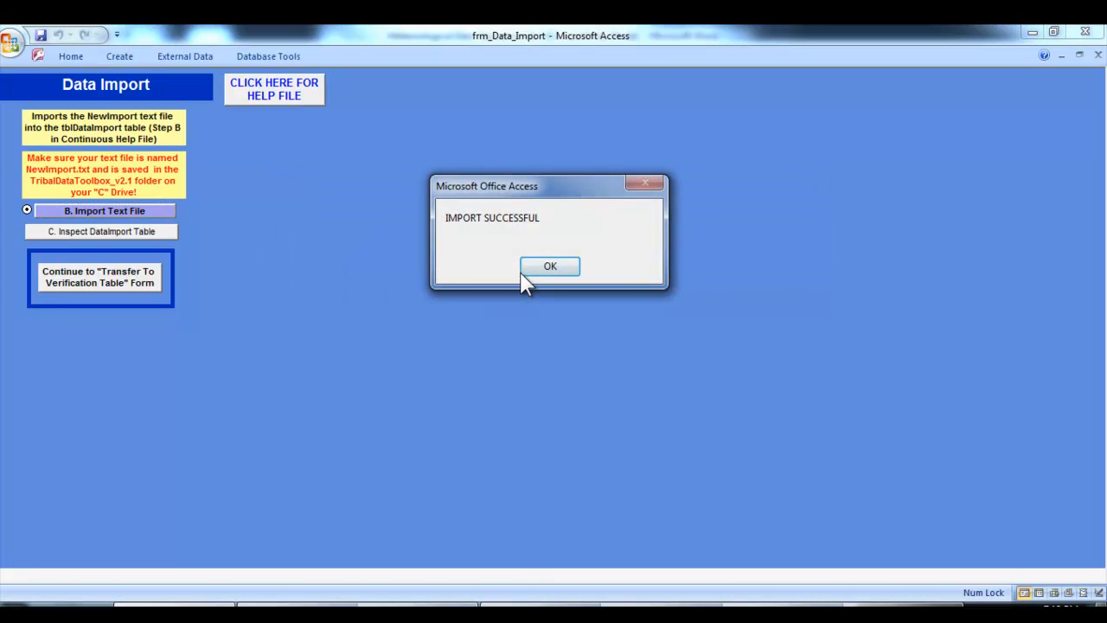
{"action": "left_click", "coordinate": [525, 266]}
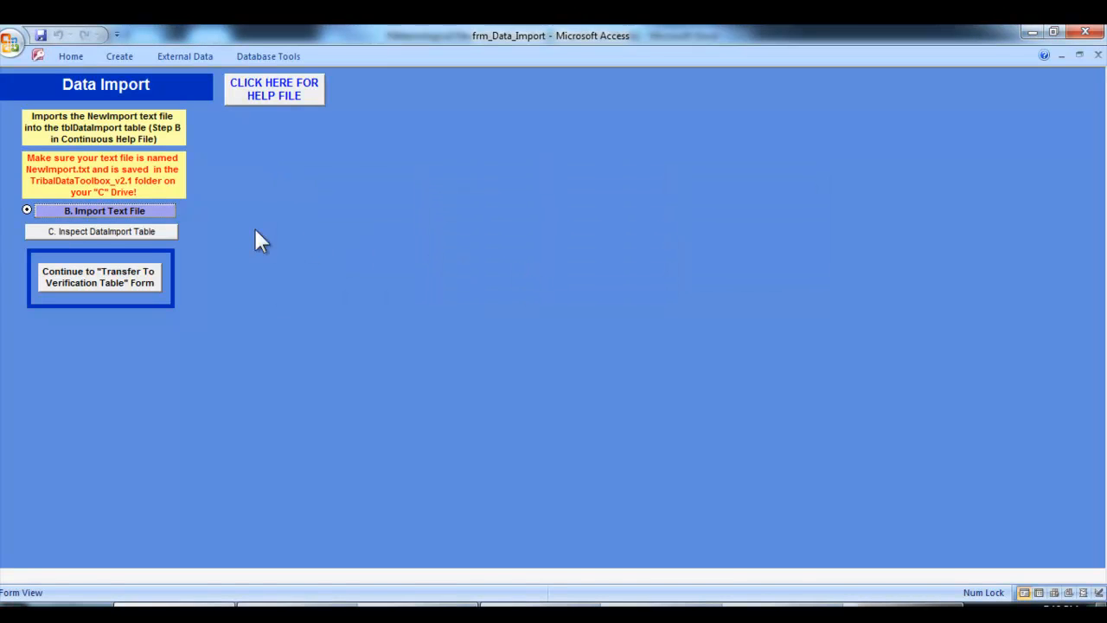
{"action": "left_click", "coordinate": [169, 233]}
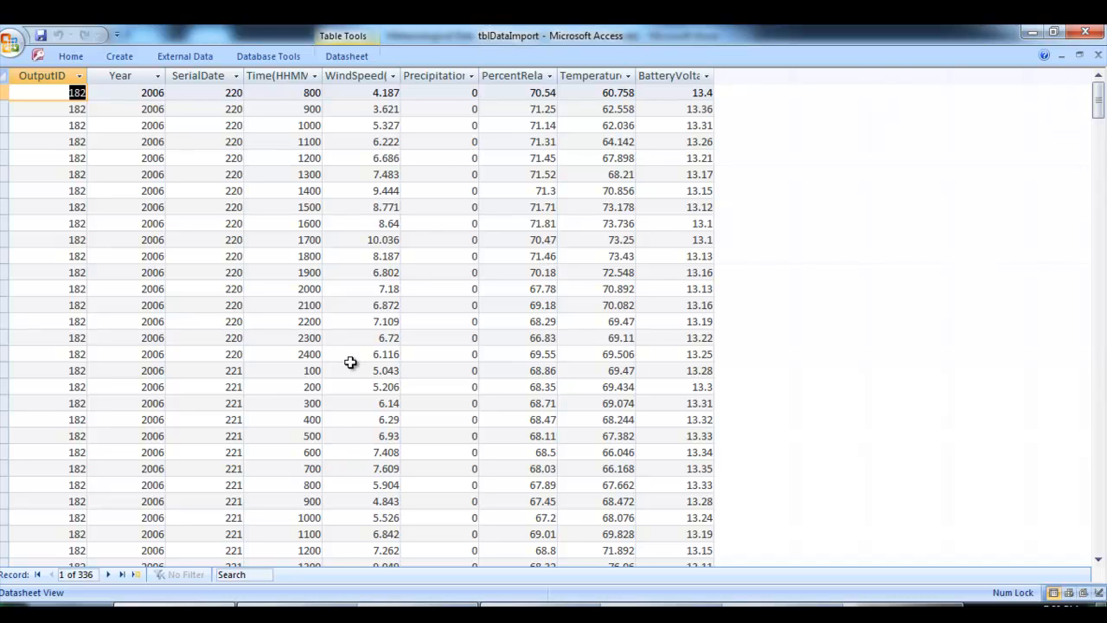
{"action": "left_click", "coordinate": [313, 370]}
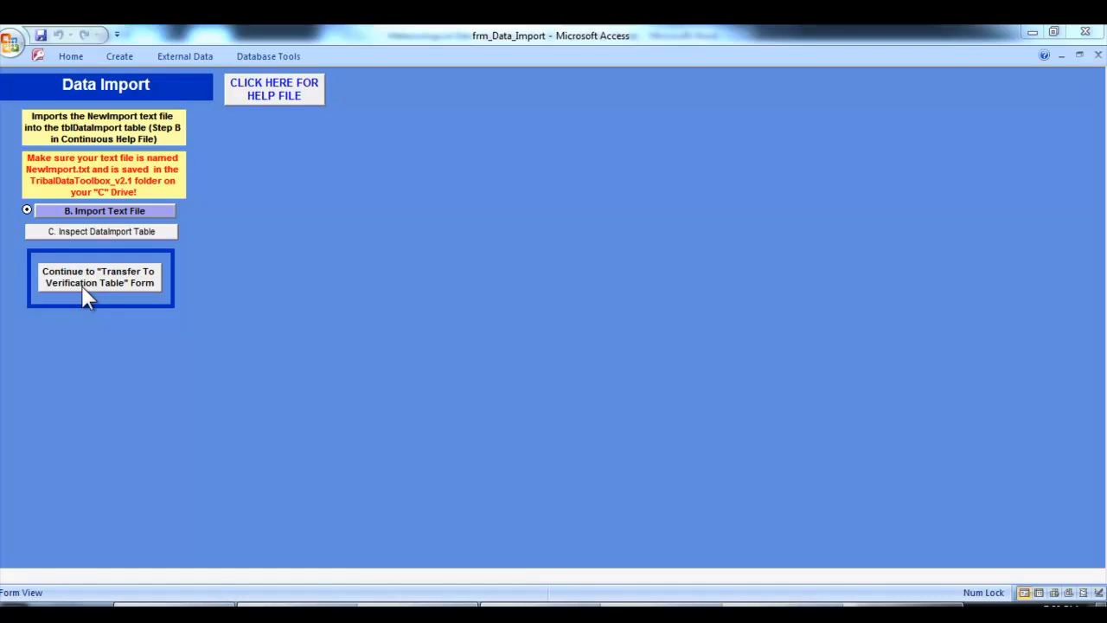
In the Transfer To Verification Table form, select site S001 with sampler INMET and open the Data Verification transfer setup query
{"action": "left_click", "coordinate": [86, 297]}
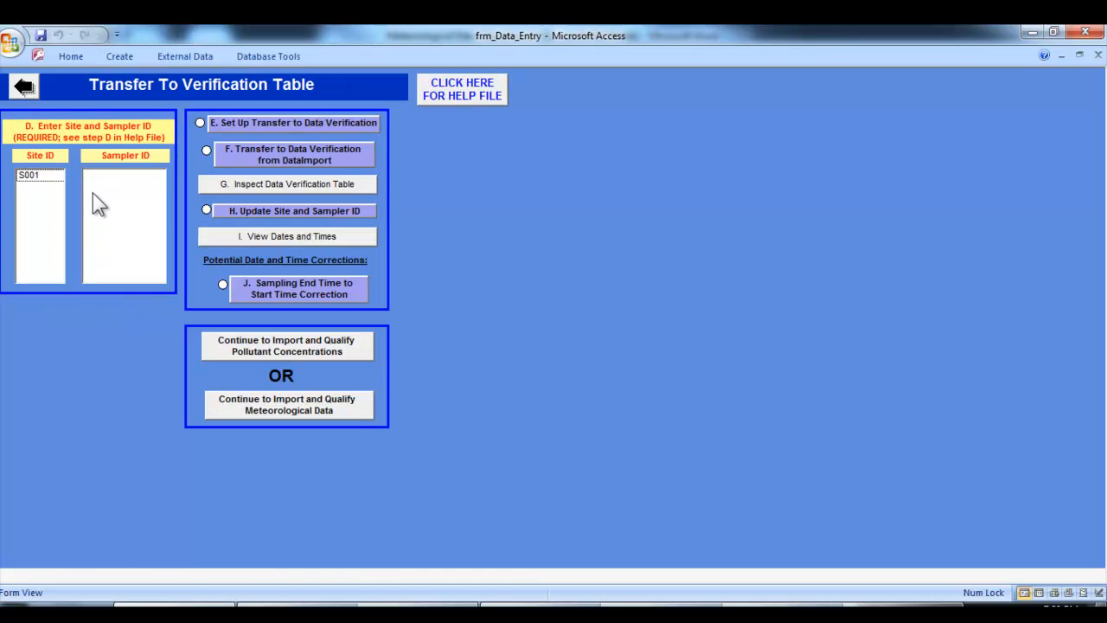
{"action": "left_click", "coordinate": [42, 175]}
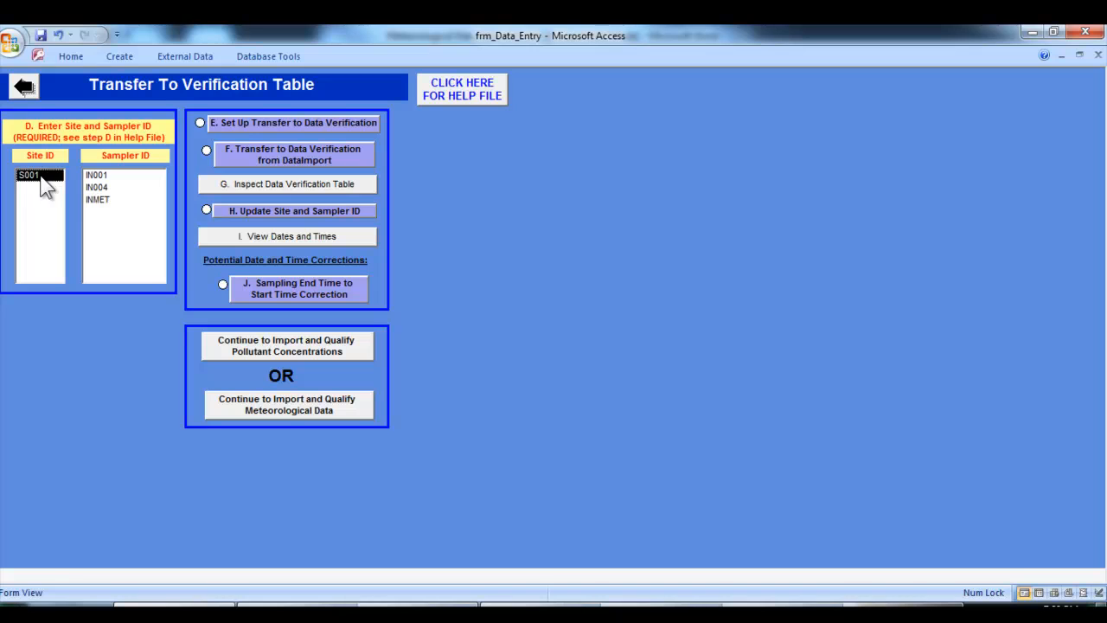
{"action": "left_click", "coordinate": [111, 202]}
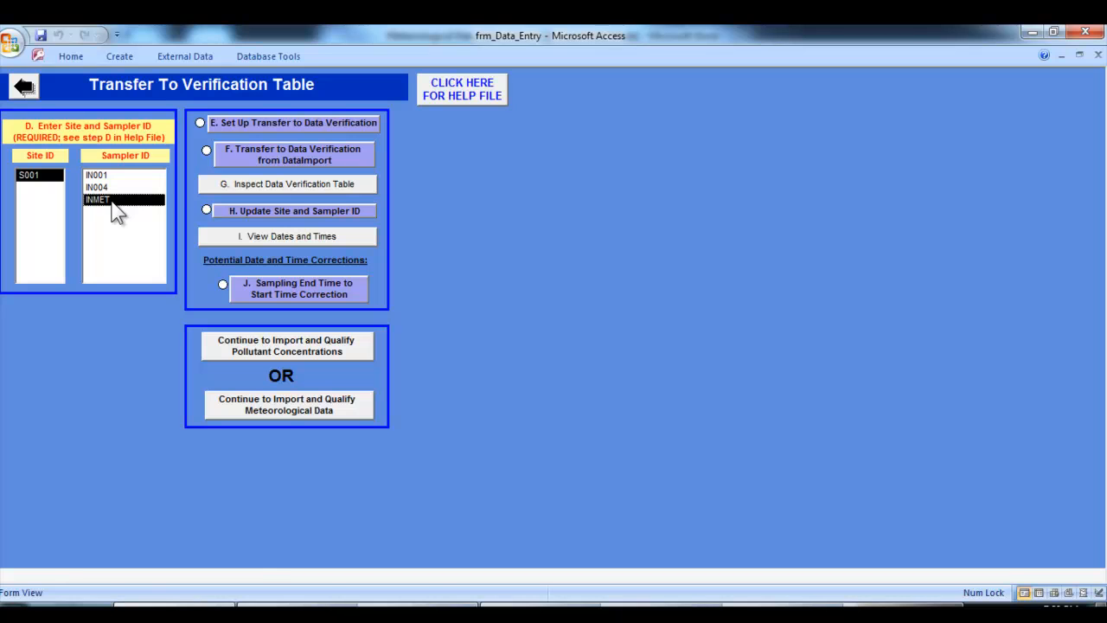
{"action": "left_click", "coordinate": [261, 126]}
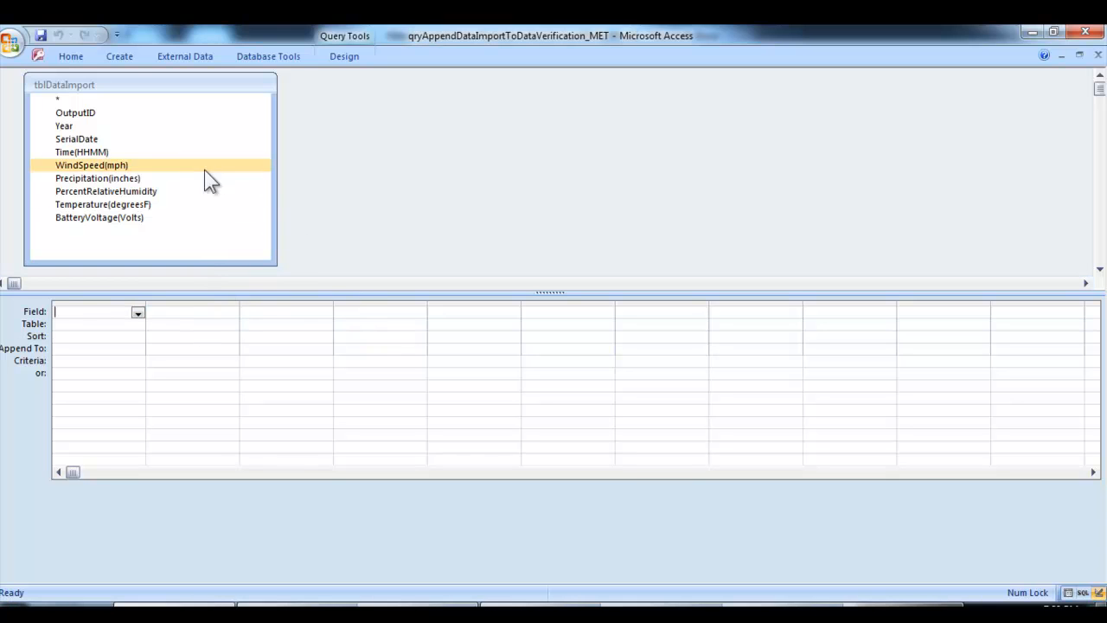
{"action": "left_click", "coordinate": [128, 126]}
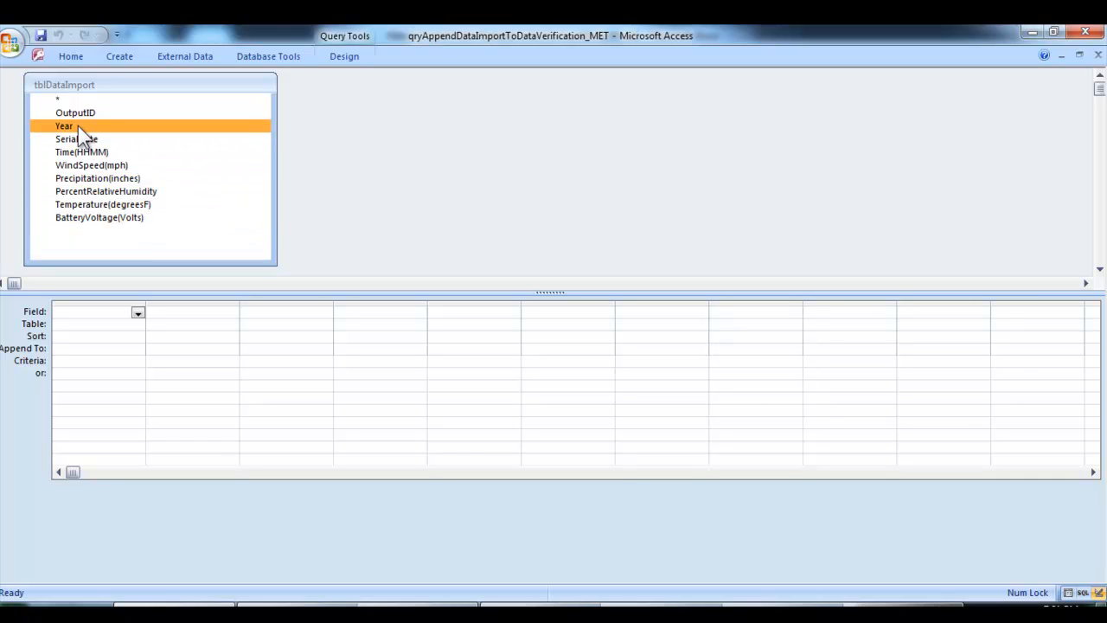
{"action": "left_click_drag", "start_coordinate": [78, 126], "coordinate": [89, 309]}
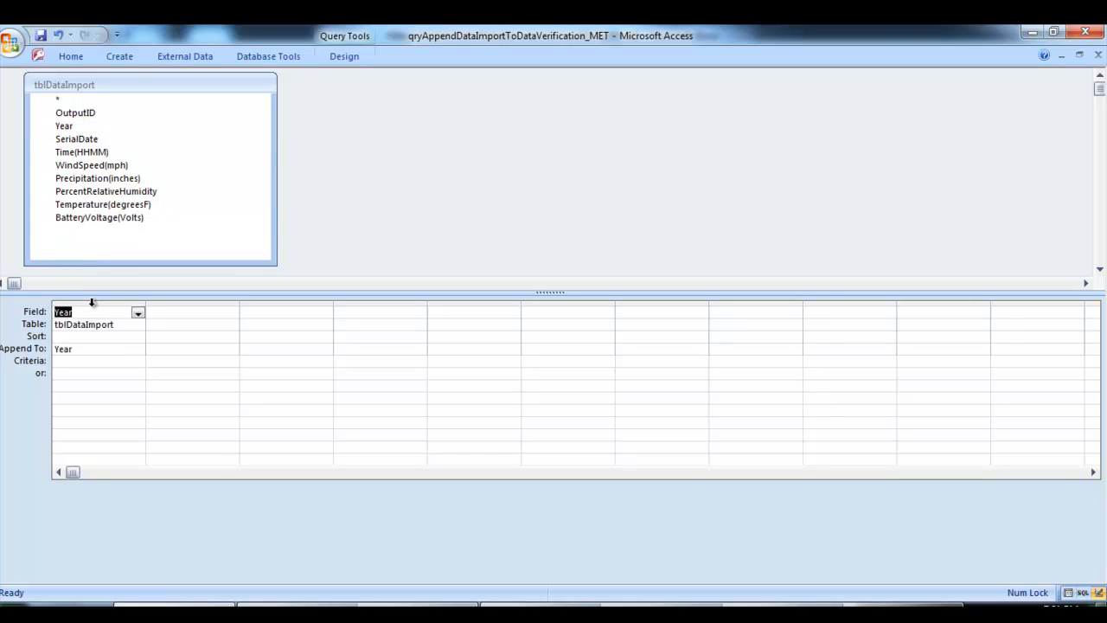
{"action": "left_click", "coordinate": [92, 302]}
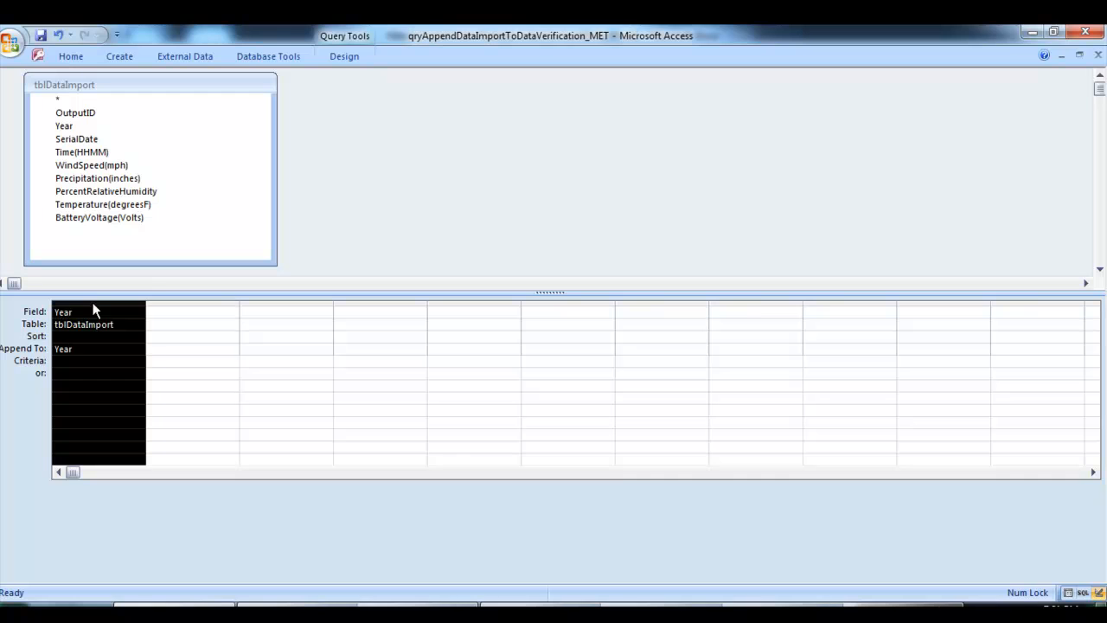
{"action": "key", "text": "Delete"}
Add the tblDataImport fields Year through Temperature(degreesF) to the append query's design grid
{"action": "left_click", "coordinate": [98, 142]}
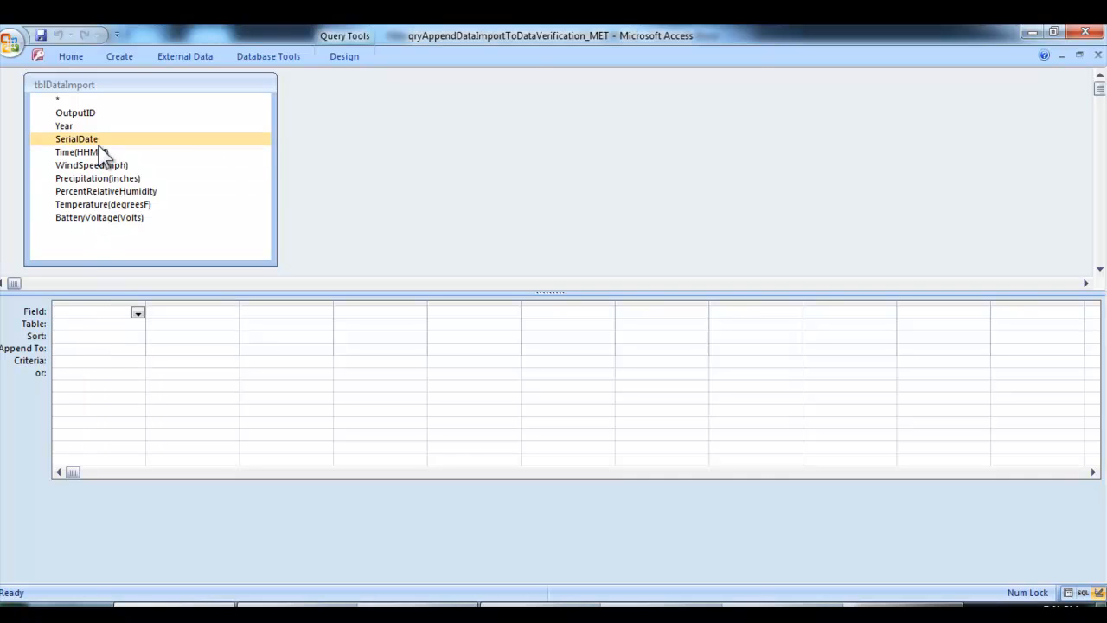
{"action": "left_click", "coordinate": [102, 130]}
{"action": "left_click", "coordinate": [74, 125]}
{"action": "left_click", "coordinate": [143, 136], "text": "shift"}
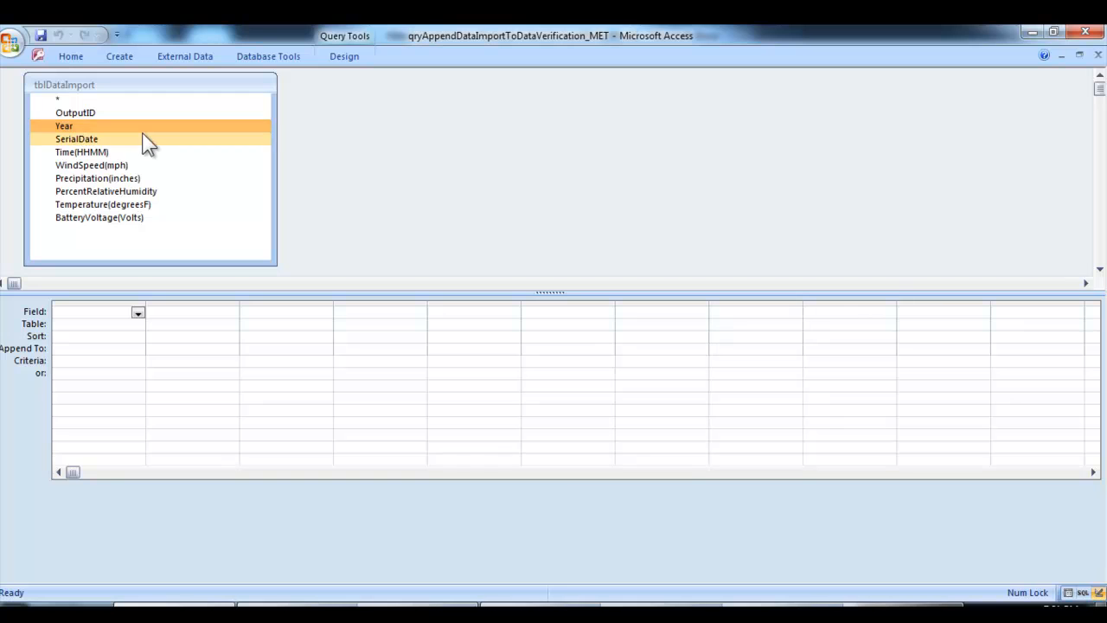
{"action": "left_click", "coordinate": [165, 206], "text": "shift"}
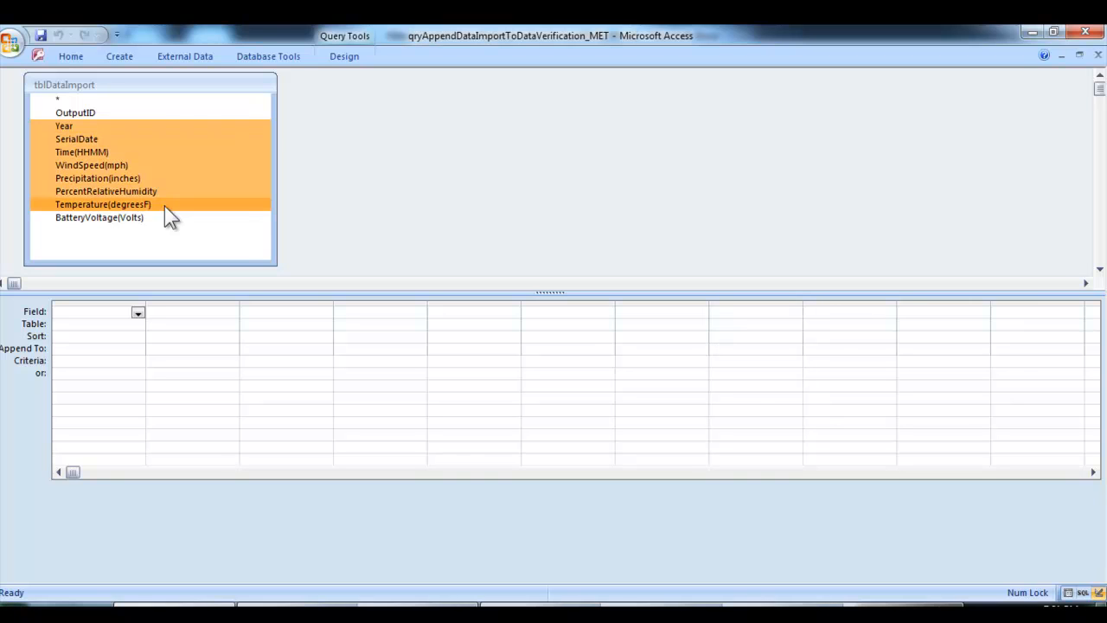
{"action": "left_click_drag", "start_coordinate": [164, 206], "coordinate": [110, 313]}
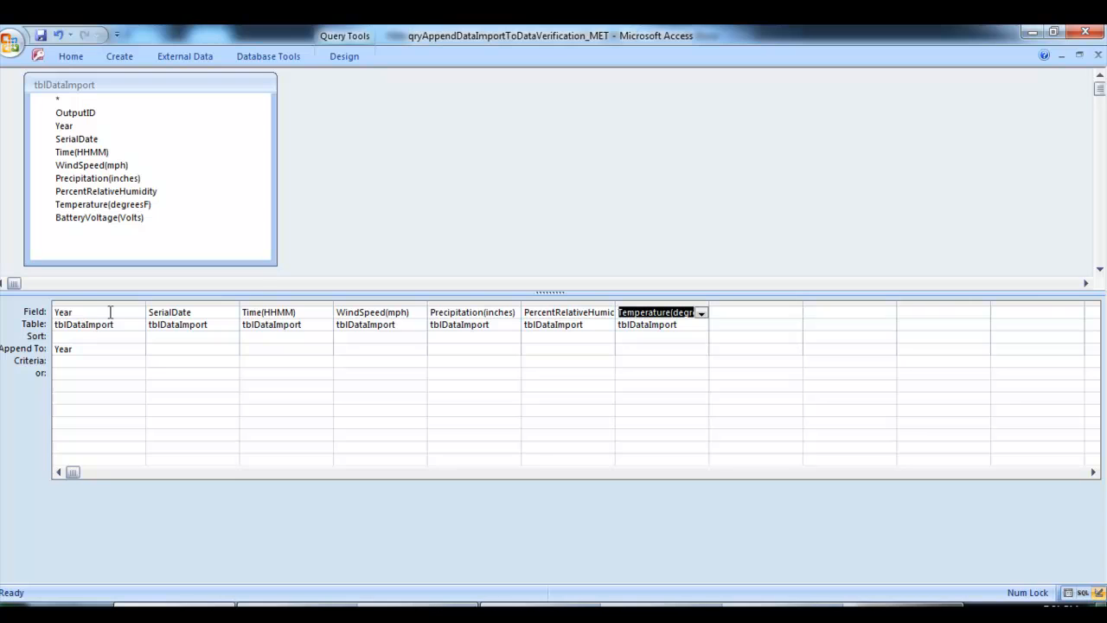
Set the append query to map SerialDate to JulianDate and Time(HHMM) to Hour, checking the time format in NewImport.txt
{"action": "left_click", "coordinate": [98, 348]}
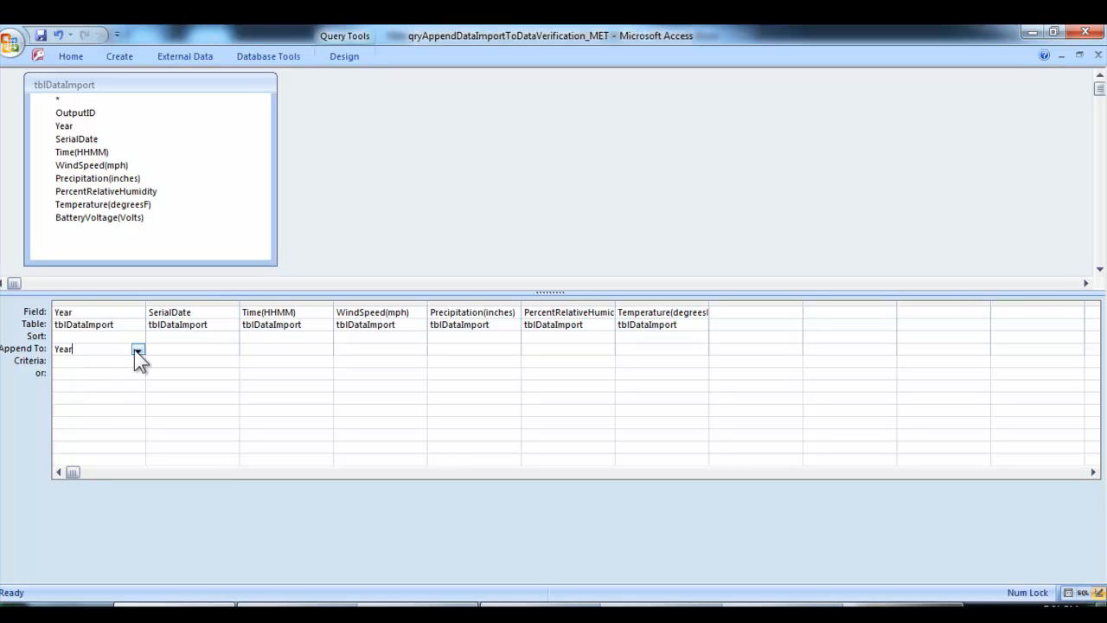
{"action": "left_click", "coordinate": [199, 351]}
{"action": "left_click", "coordinate": [231, 350]}
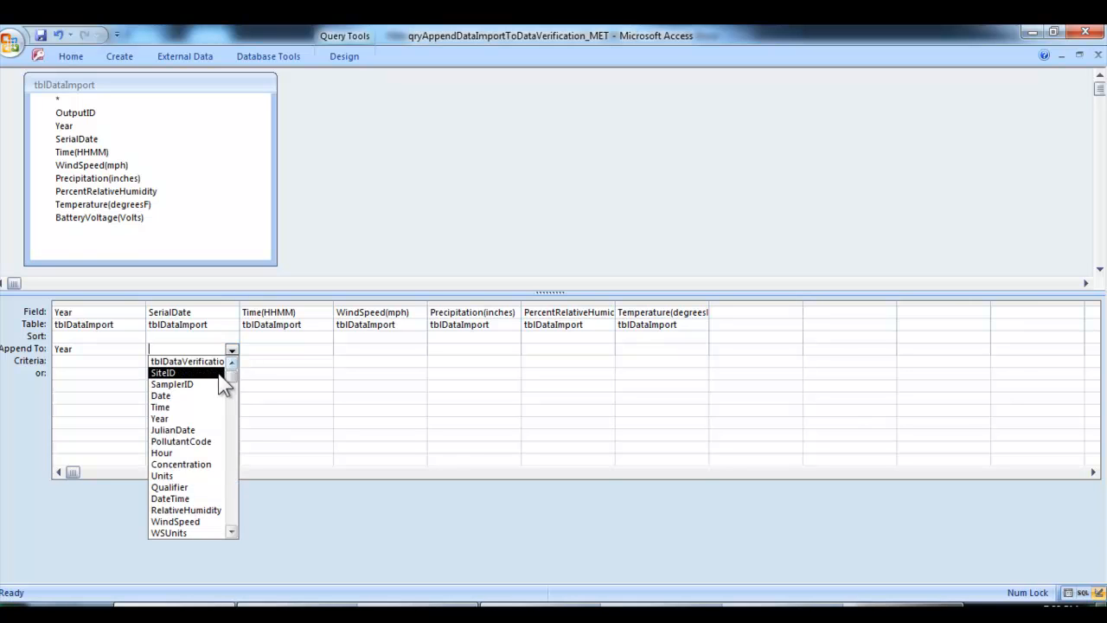
{"action": "left_click", "coordinate": [207, 431]}
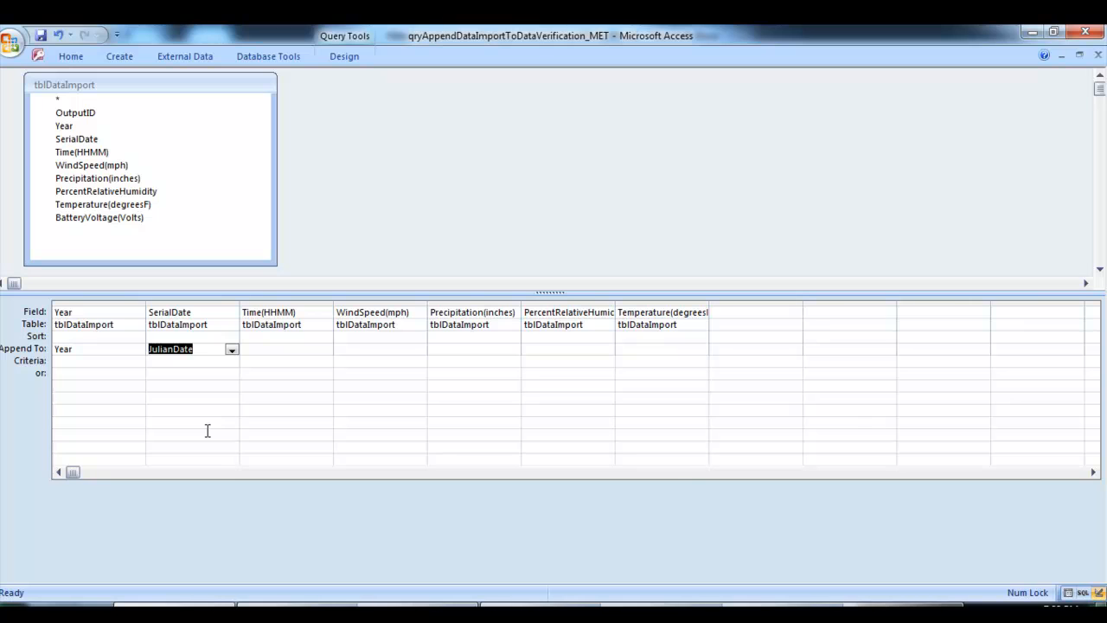
{"action": "left_click", "coordinate": [278, 350]}
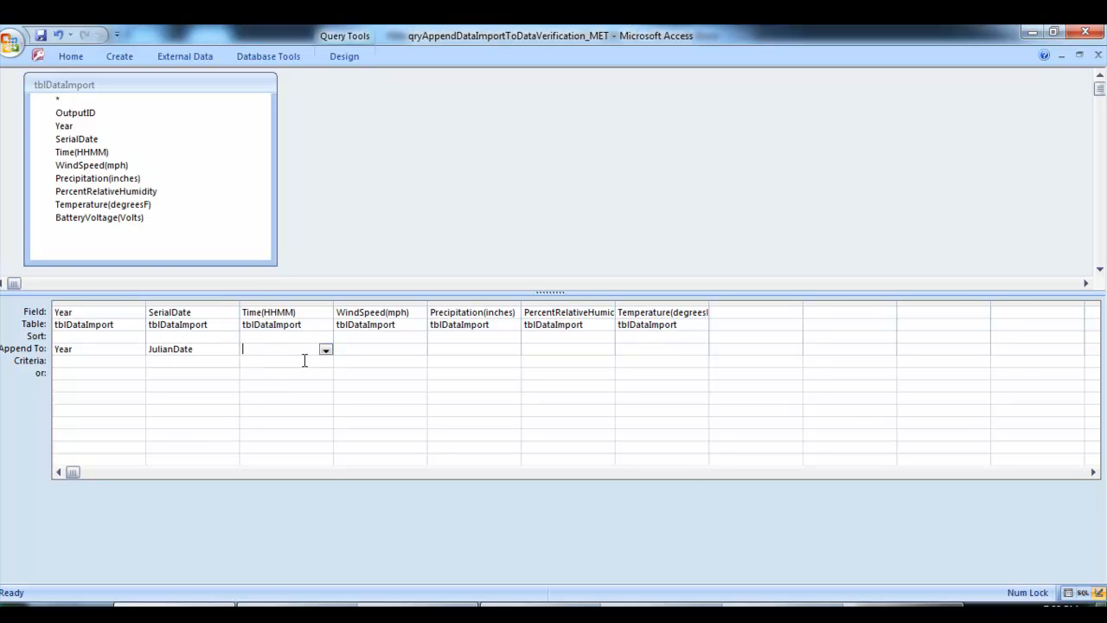
{"action": "left_click", "coordinate": [326, 352]}
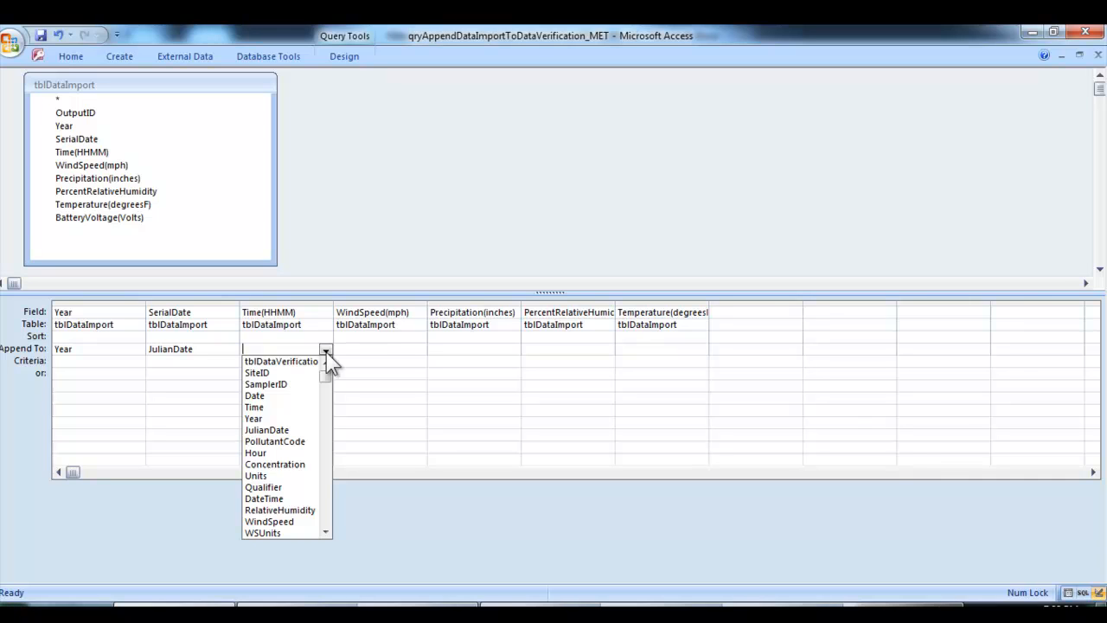
{"action": "left_click", "coordinate": [299, 452]}
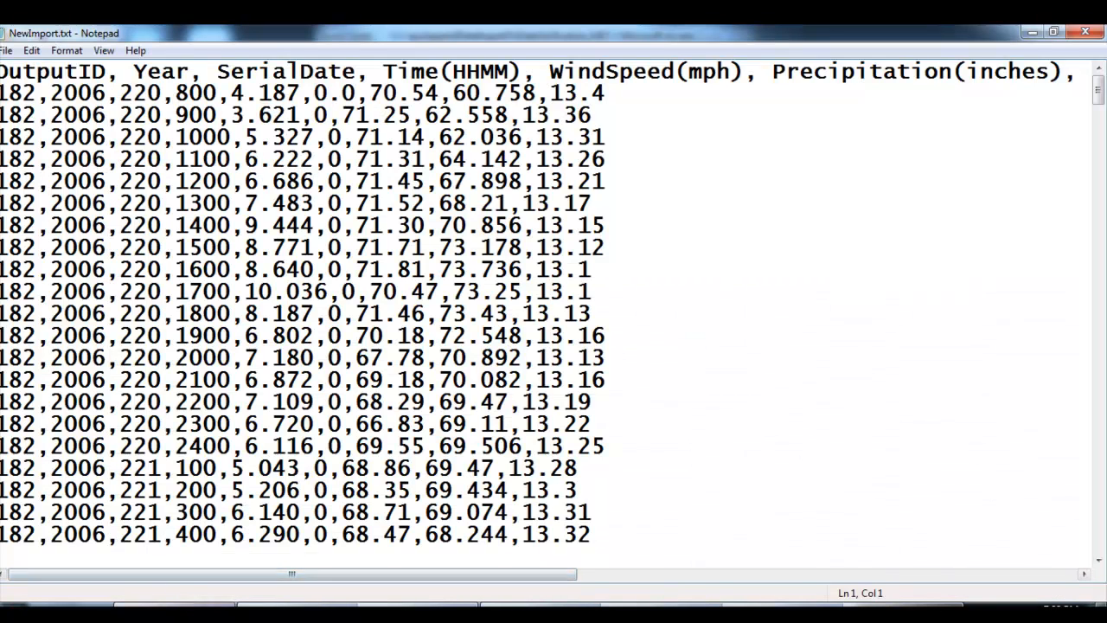
{"action": "left_click", "coordinate": [195, 604]}
{"action": "left_click", "coordinate": [277, 349]}
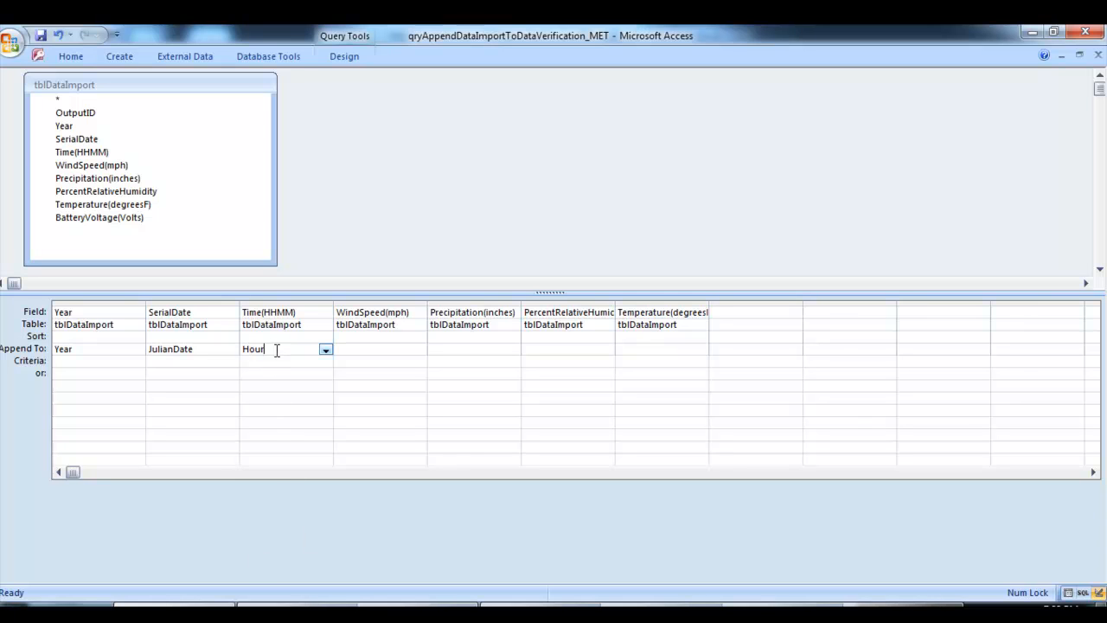
Map WindSpeed(mph) to the WindSpeed destination field and Precipitation(inches) to Precipitation
{"action": "left_click", "coordinate": [375, 350]}
{"action": "left_click", "coordinate": [420, 351]}
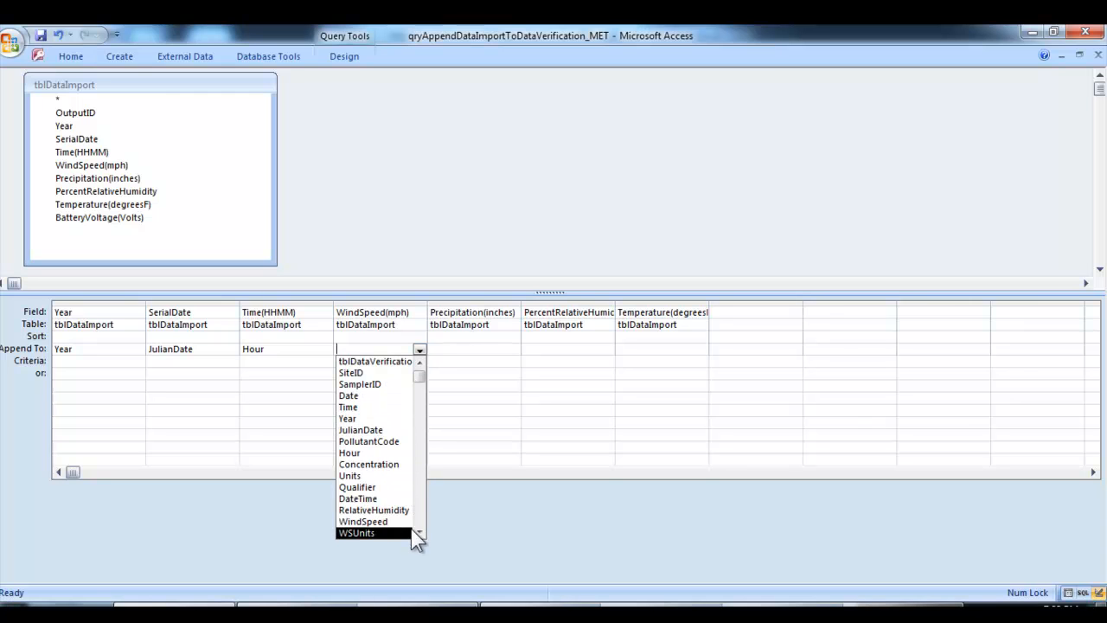
{"action": "left_click", "coordinate": [364, 522]}
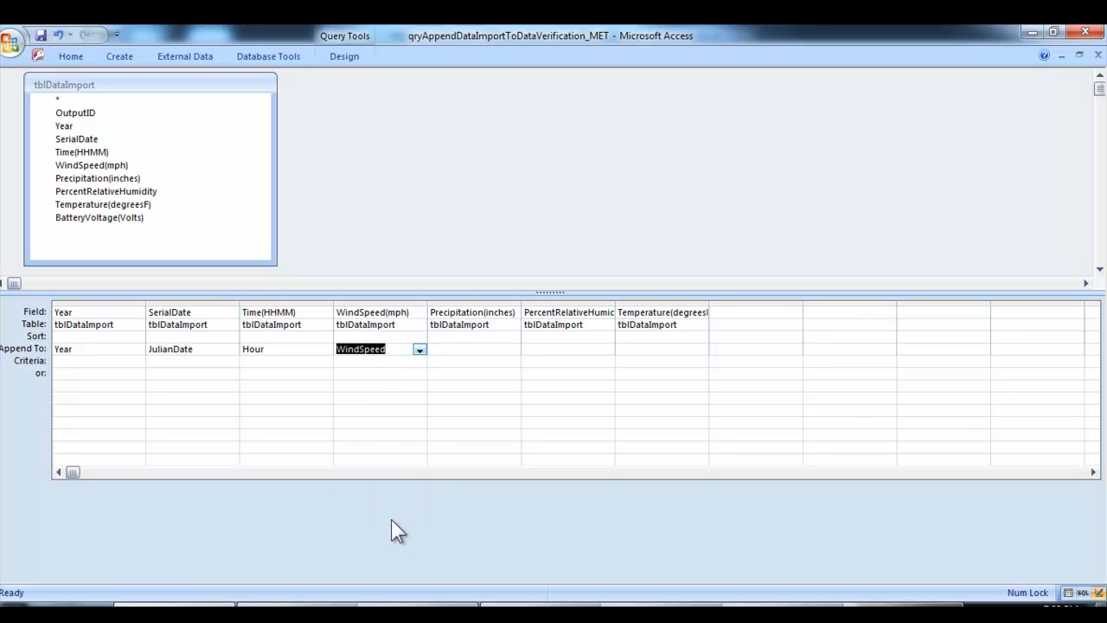
{"action": "left_click", "coordinate": [466, 346]}
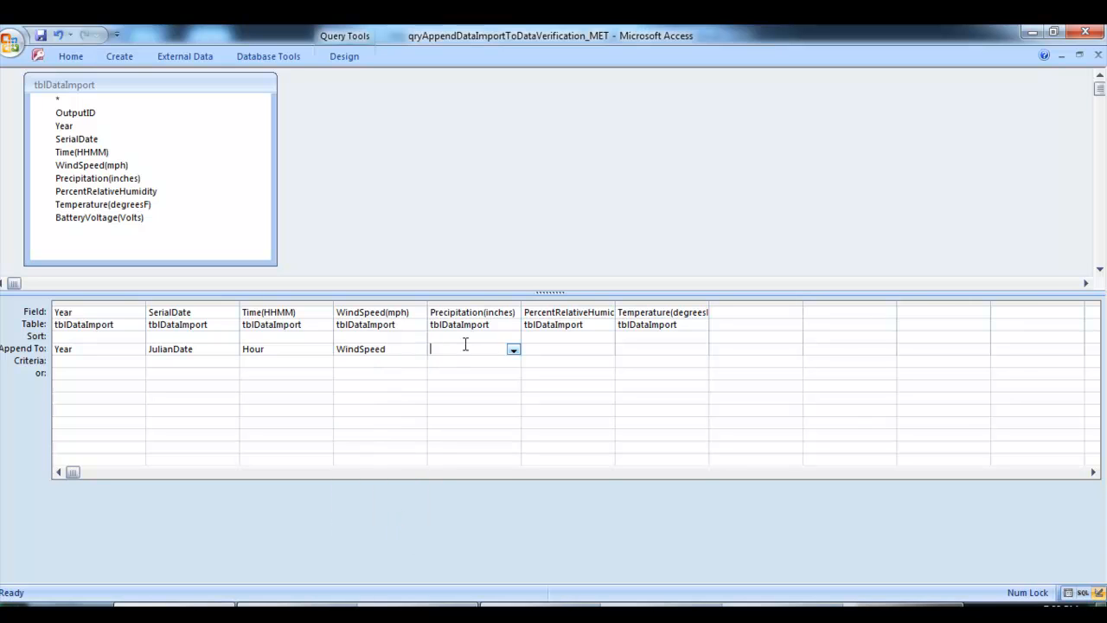
{"action": "left_click", "coordinate": [513, 348]}
{"action": "left_click", "coordinate": [512, 533]}
{"action": "left_click", "coordinate": [512, 532]}
{"action": "left_click", "coordinate": [512, 533]}
{"action": "left_click", "coordinate": [513, 533]}
{"action": "left_click", "coordinate": [513, 533]}
{"action": "left_click", "coordinate": [513, 533]}
{"action": "left_click", "coordinate": [512, 532]}
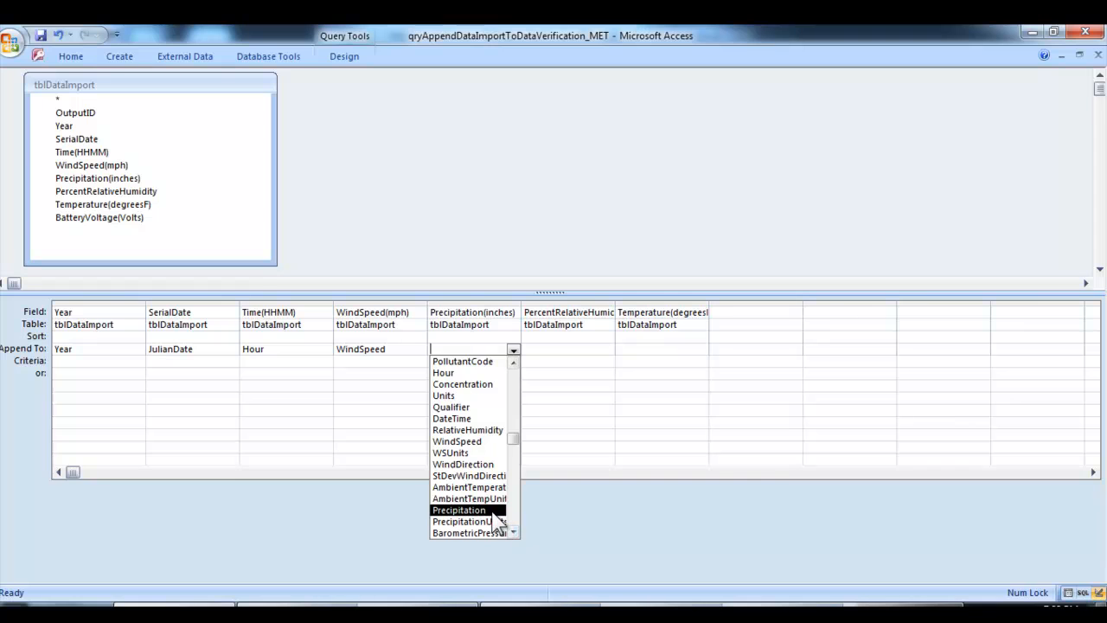
{"action": "left_click", "coordinate": [484, 512]}
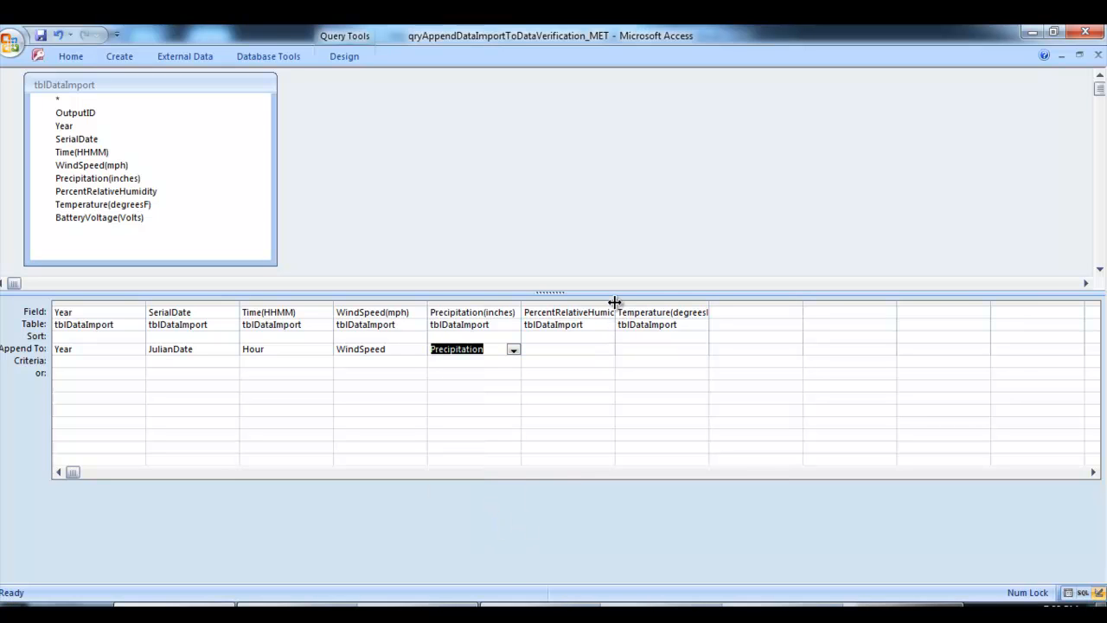
Widen the PercentRelativeHumidity column to show its full name and append it to RelativeHumidity
{"action": "left_click_drag", "start_coordinate": [614, 302], "coordinate": [614, 302]}
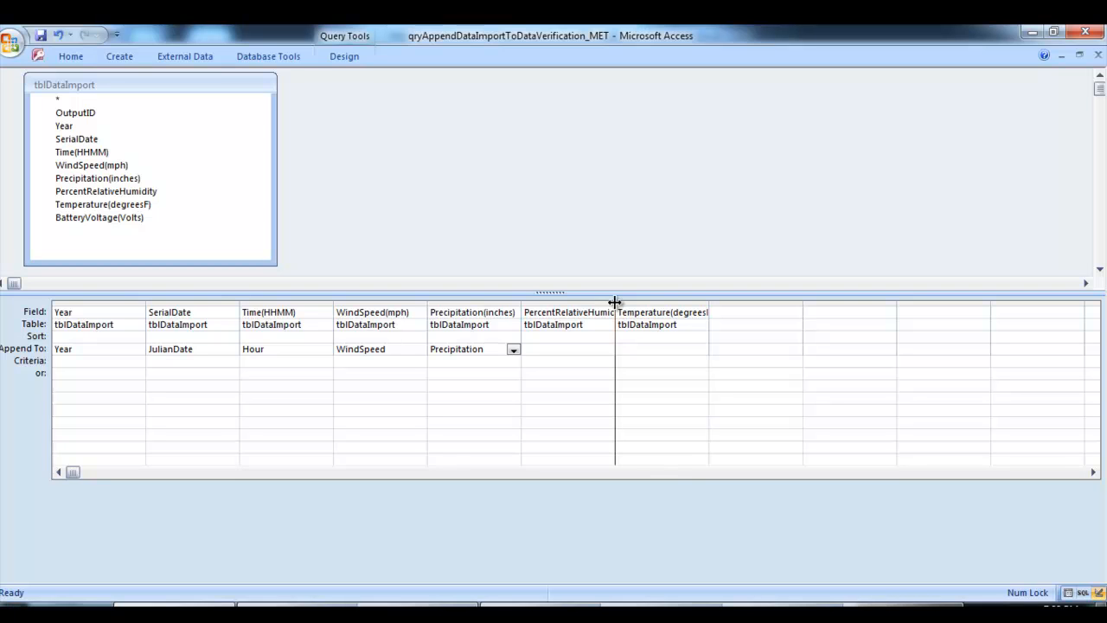
{"action": "left_click_drag", "start_coordinate": [614, 301], "coordinate": [655, 309]}
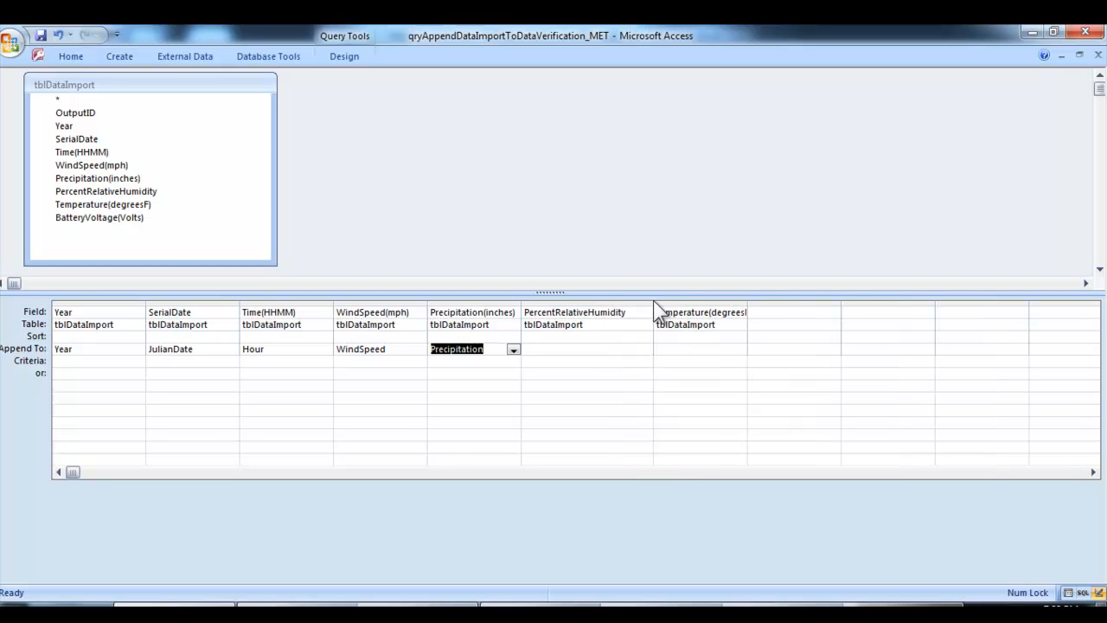
{"action": "left_click", "coordinate": [596, 348]}
{"action": "left_click", "coordinate": [645, 349]}
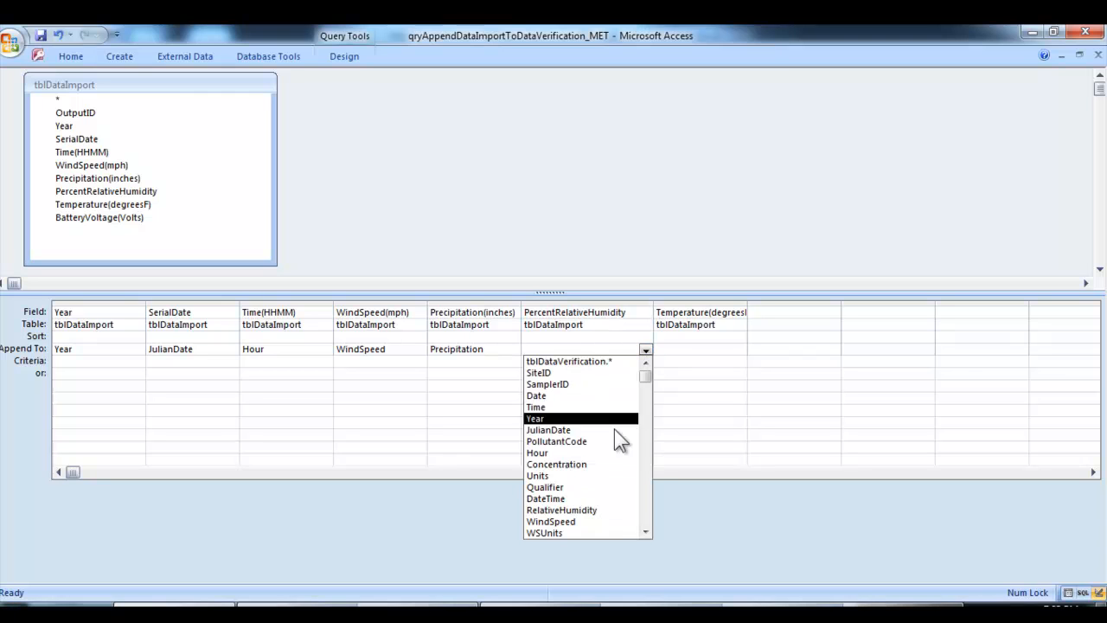
{"action": "left_click", "coordinate": [614, 511]}
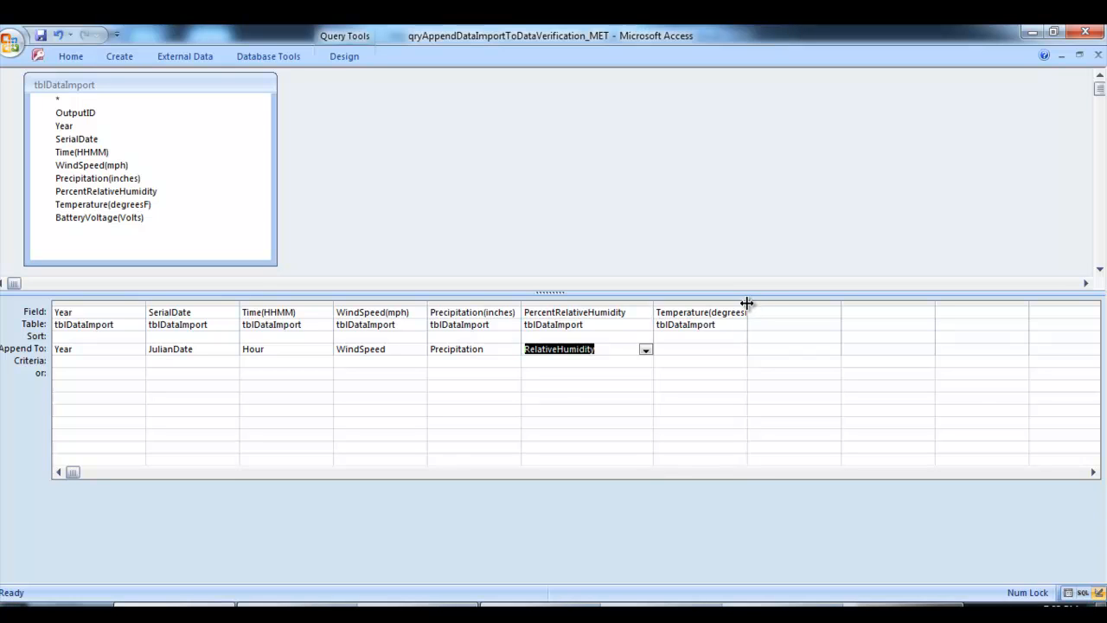
Widen the Temperature(degreesF) column, append it to AmbientTemperature, and save and close the query
{"action": "left_click_drag", "start_coordinate": [747, 301], "coordinate": [771, 300]}
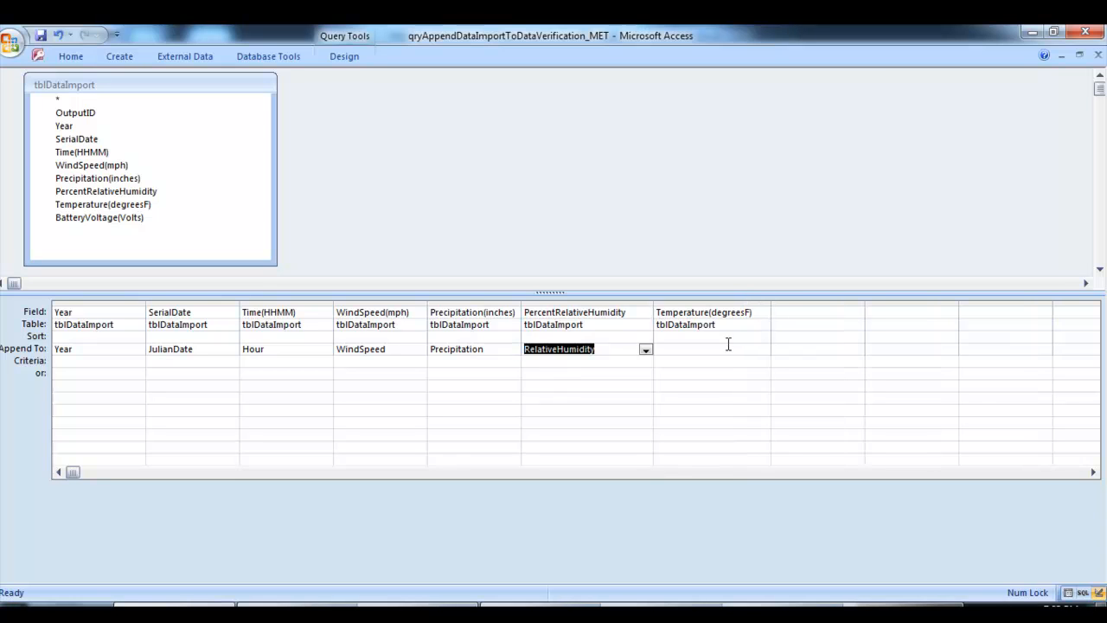
{"action": "left_click", "coordinate": [724, 346]}
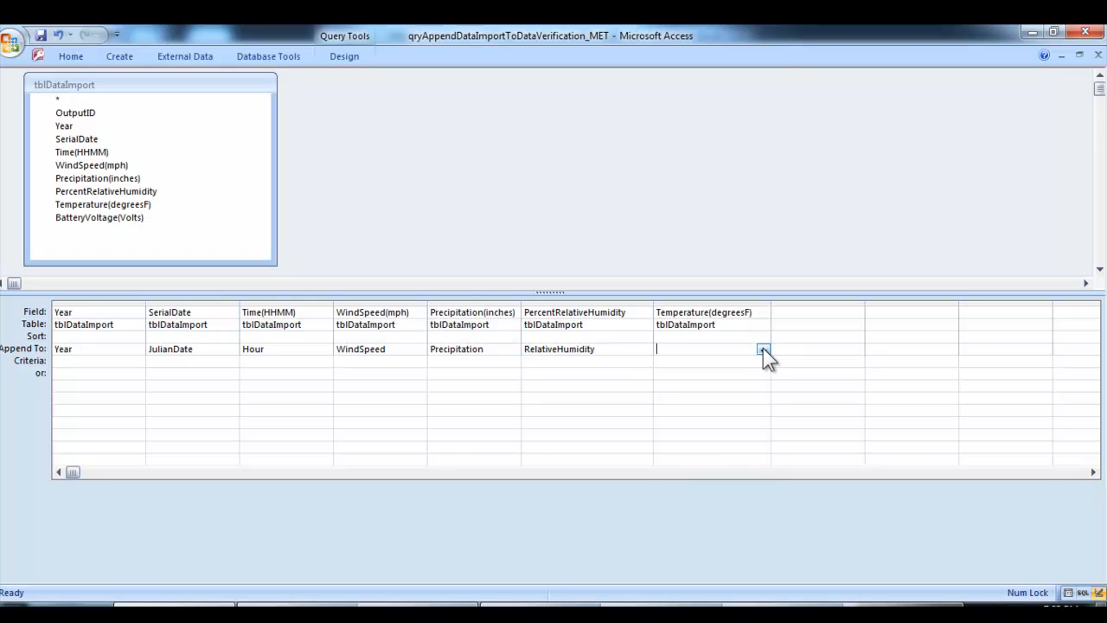
{"action": "left_click", "coordinate": [763, 350]}
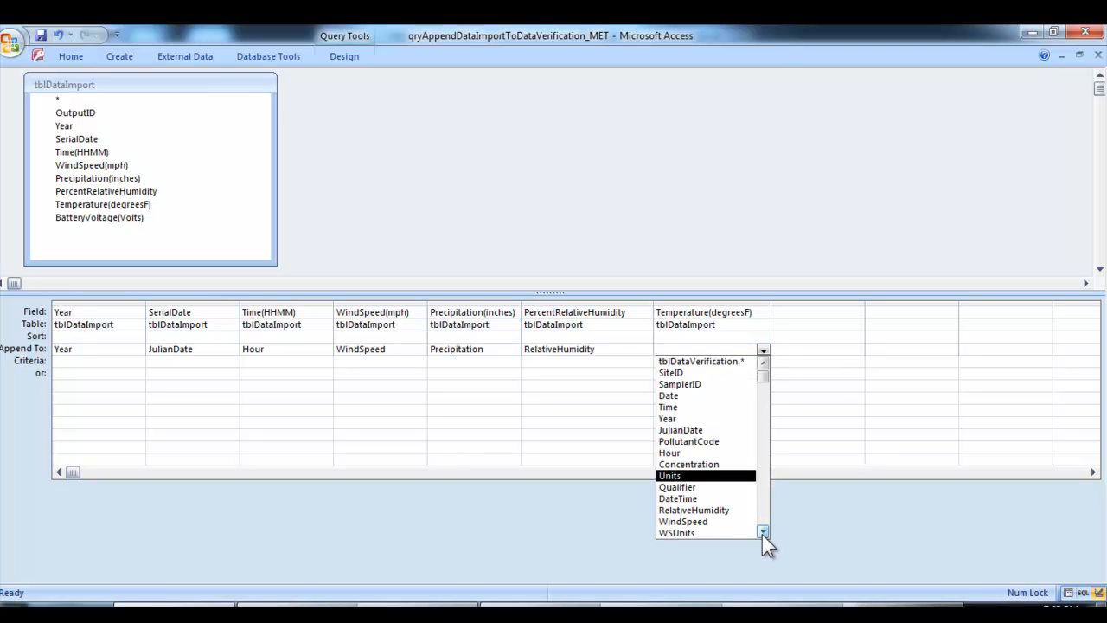
{"action": "left_click_drag", "start_coordinate": [763, 532], "coordinate": [763, 531]}
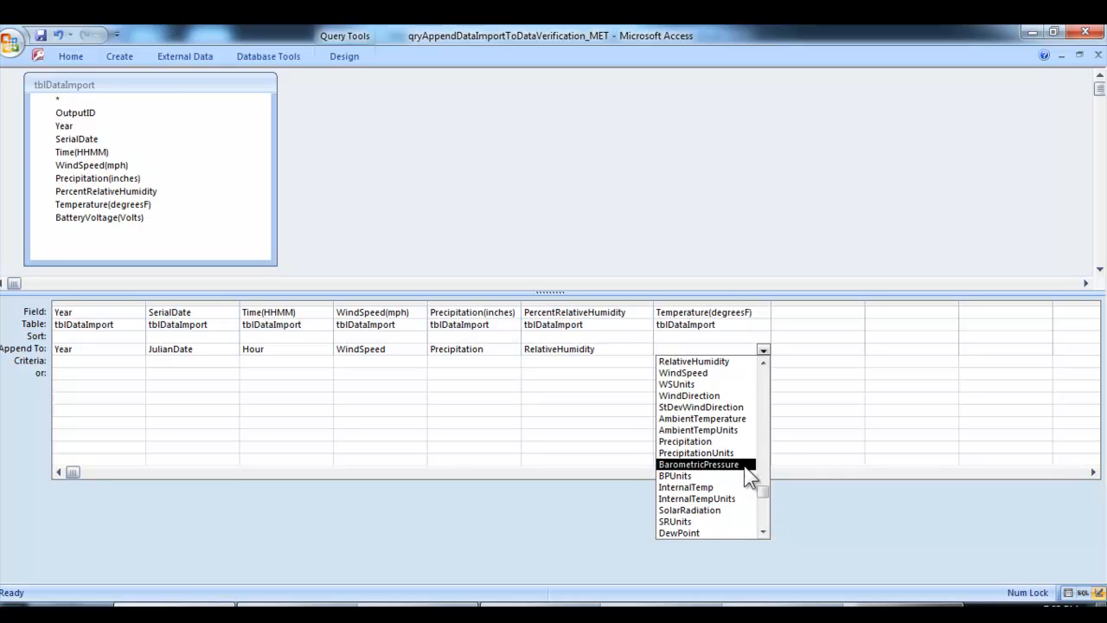
{"action": "left_click", "coordinate": [733, 421]}
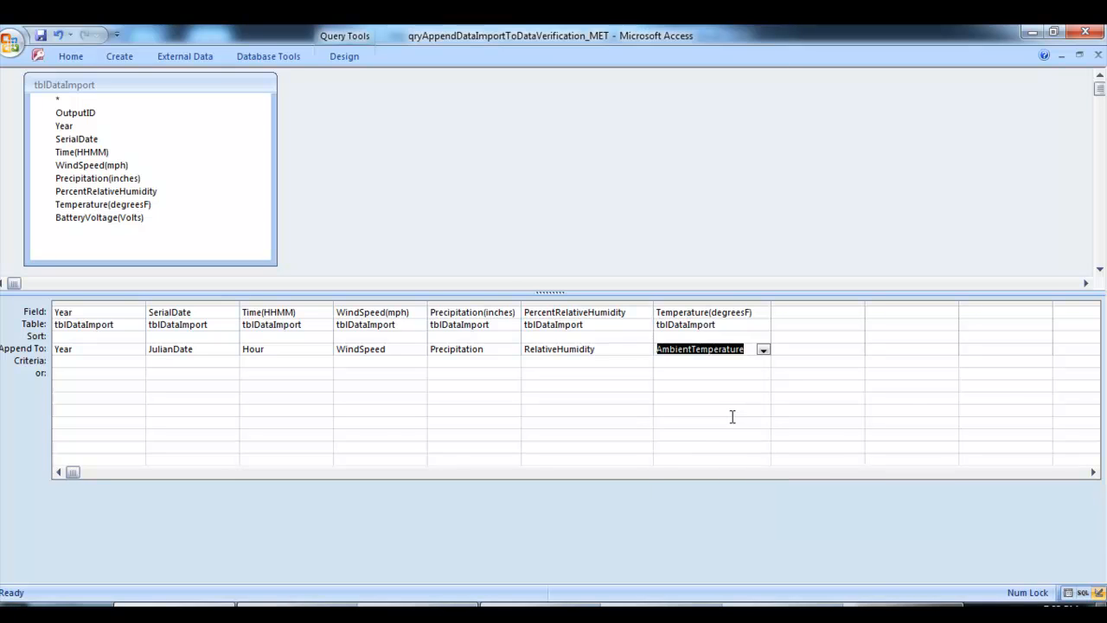
{"action": "left_click", "coordinate": [733, 420]}
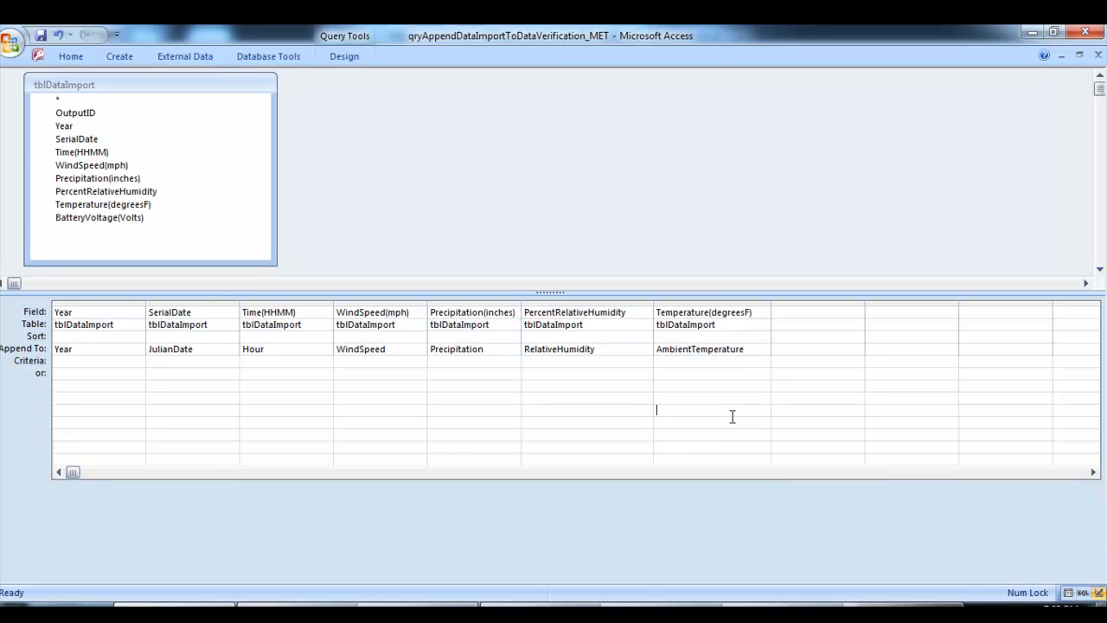
{"action": "left_click", "coordinate": [42, 36]}
{"action": "left_click", "coordinate": [1099, 55]}
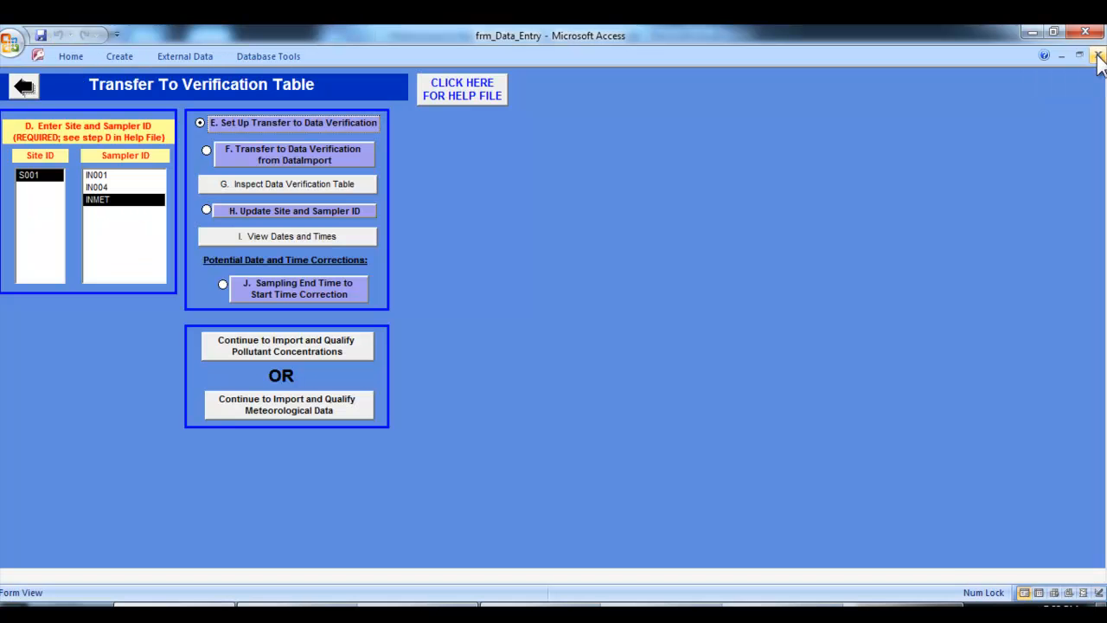
Transfer the imported data to Data Verification, approving the append query, and open the Data Verification table for inspection
{"action": "left_click", "coordinate": [361, 157]}
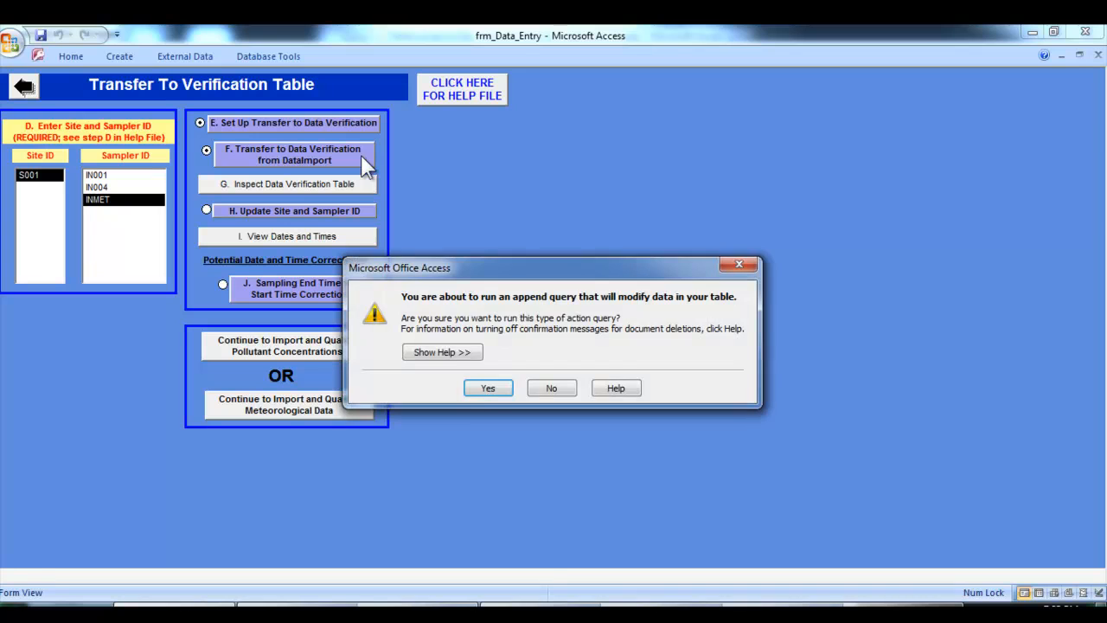
{"action": "left_click", "coordinate": [487, 388]}
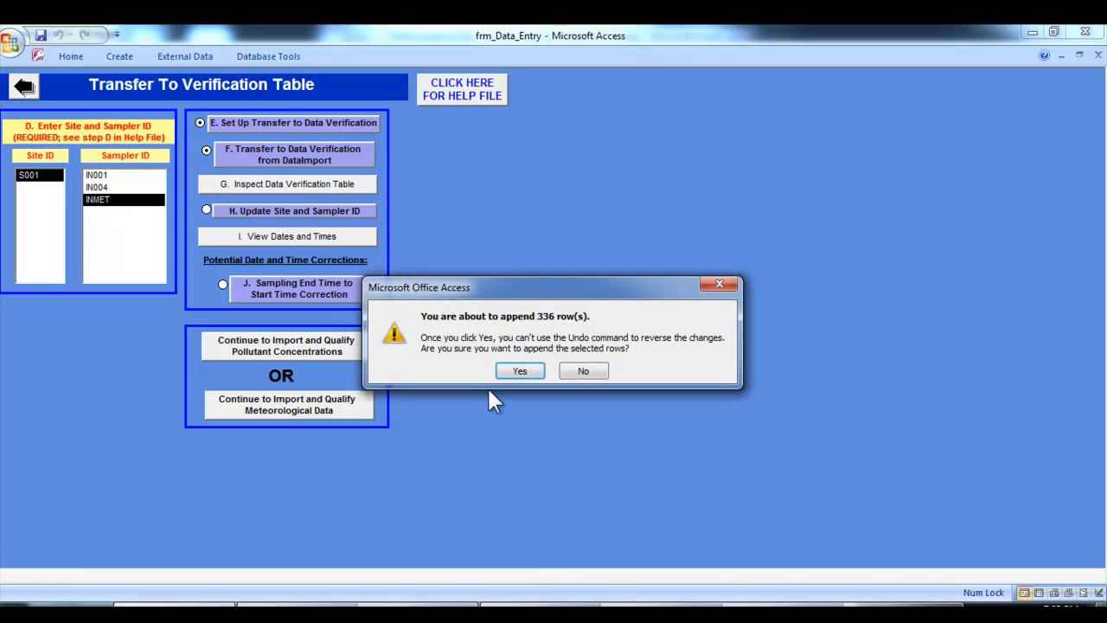
{"action": "left_click", "coordinate": [519, 371]}
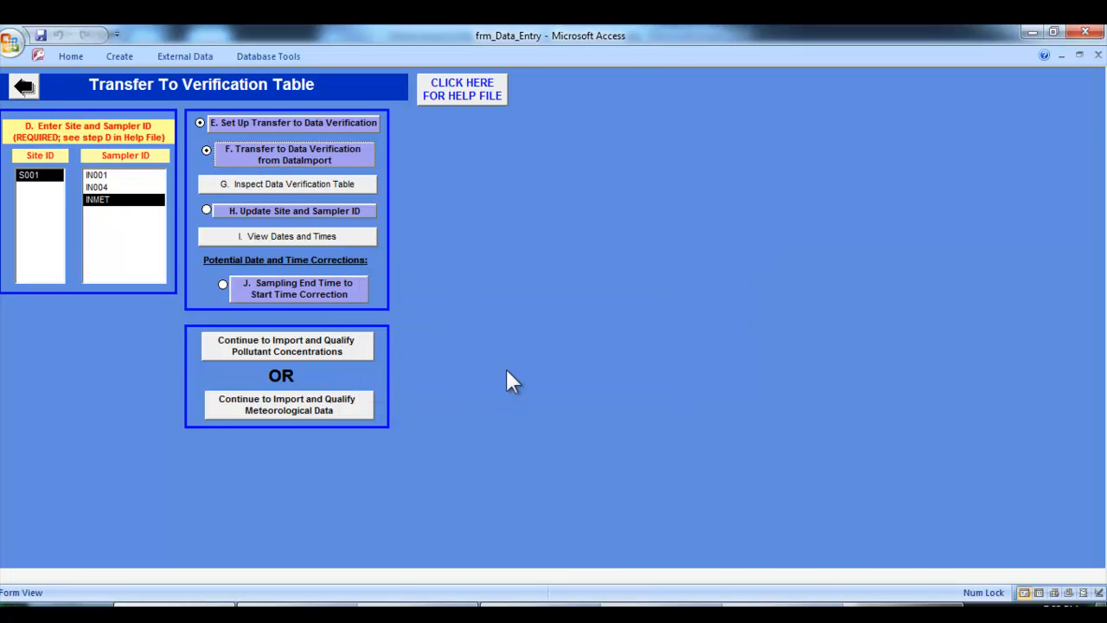
{"action": "left_click", "coordinate": [308, 184]}
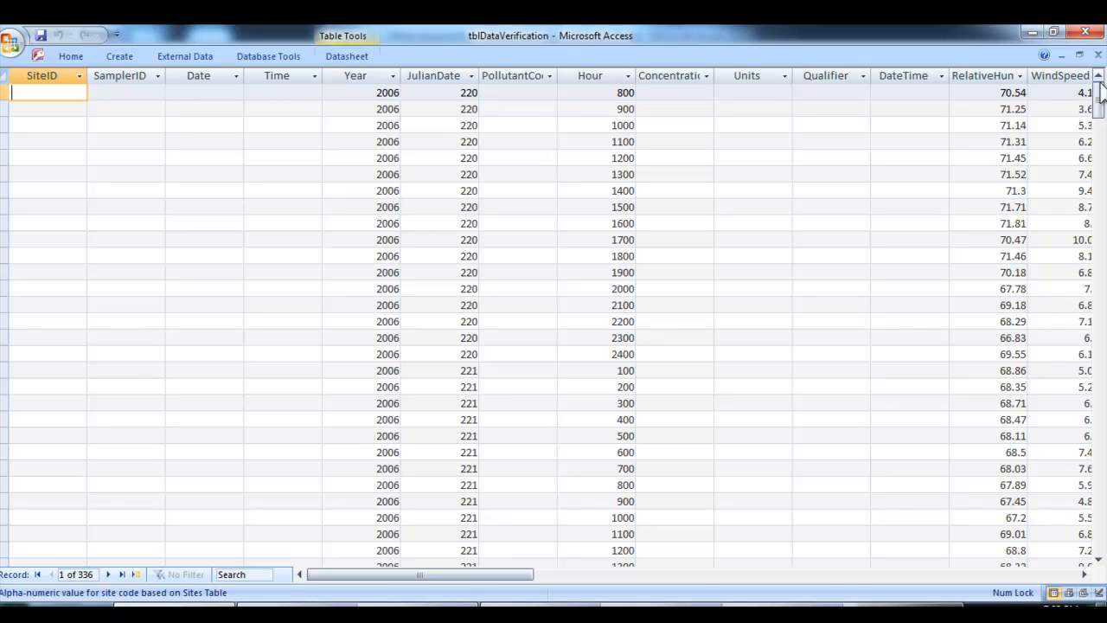
Close the Data Verification table and update the Site and Sampler ID for S001 and INMET, approving the update query
{"action": "left_click", "coordinate": [1097, 56]}
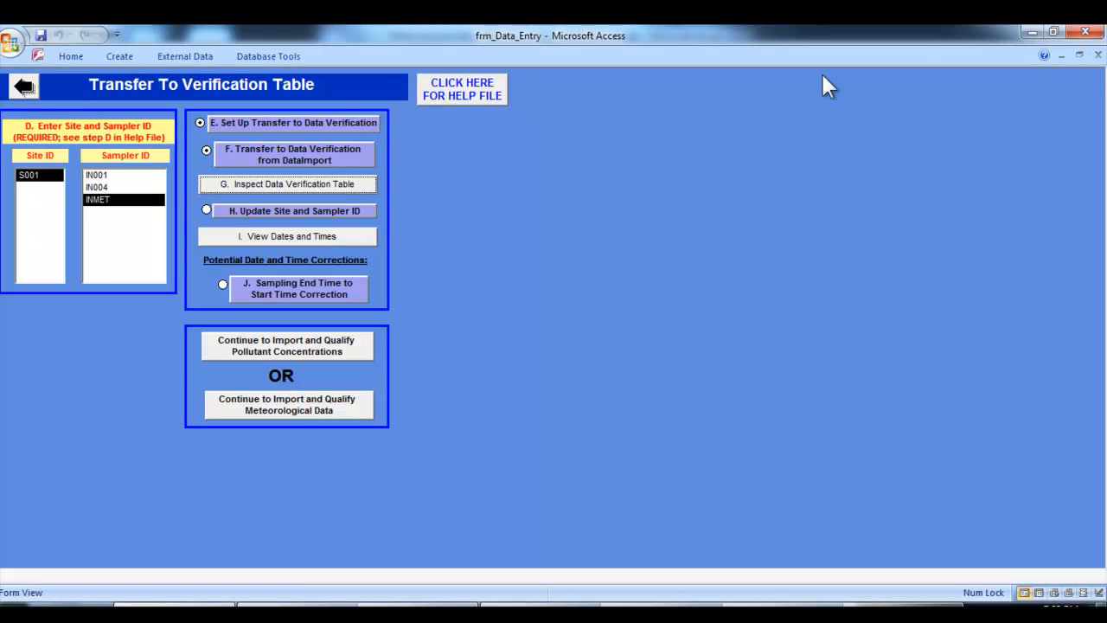
{"action": "left_click", "coordinate": [250, 212]}
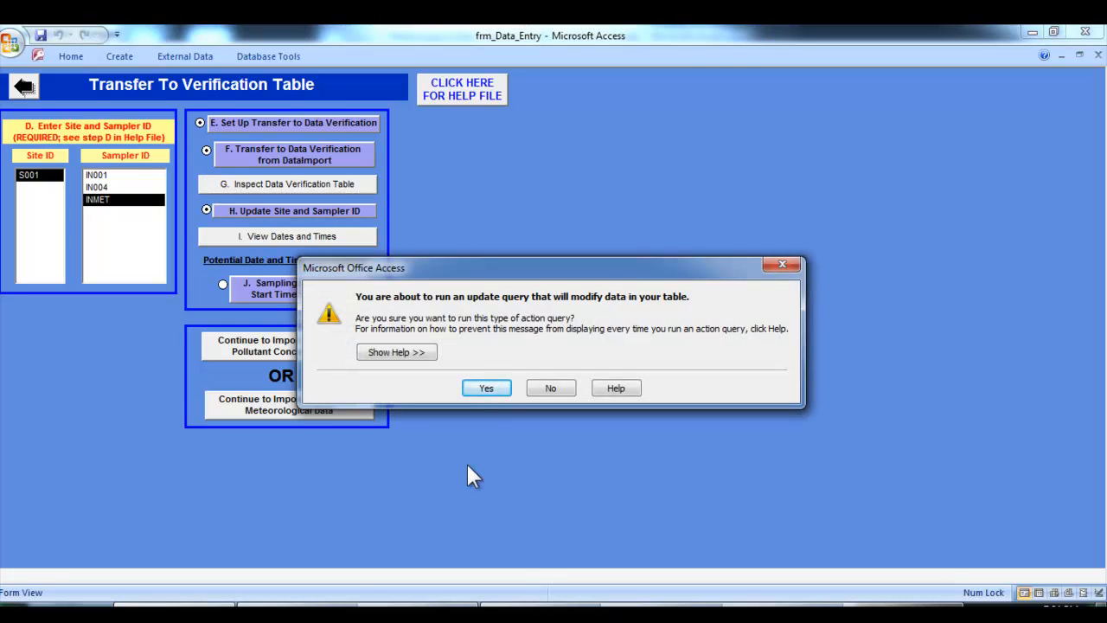
{"action": "left_click", "coordinate": [484, 388]}
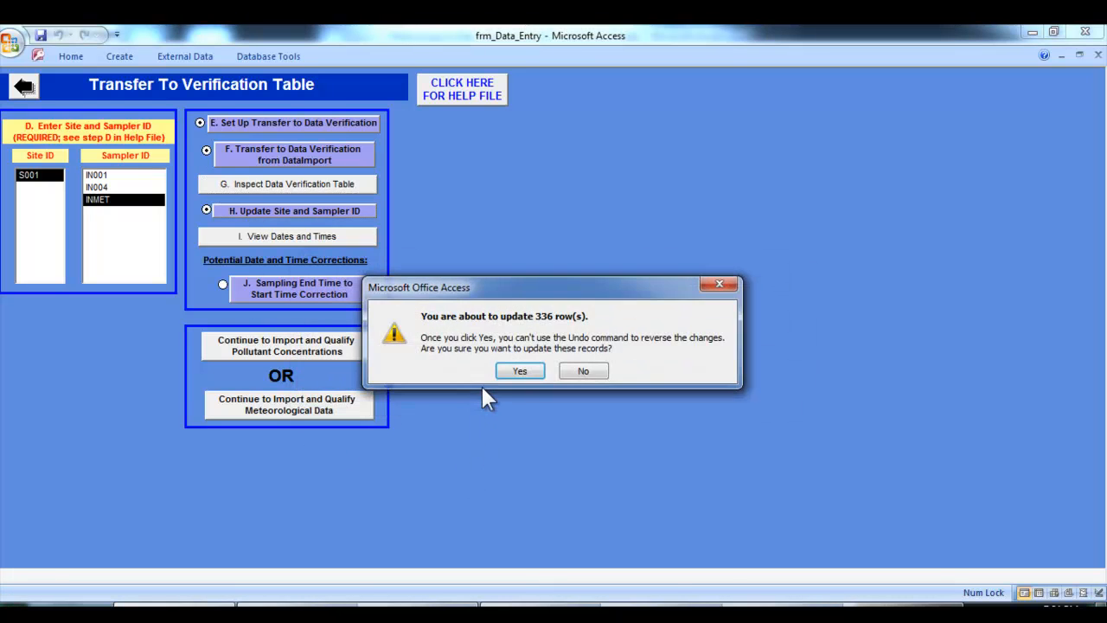
{"action": "left_click", "coordinate": [517, 372]}
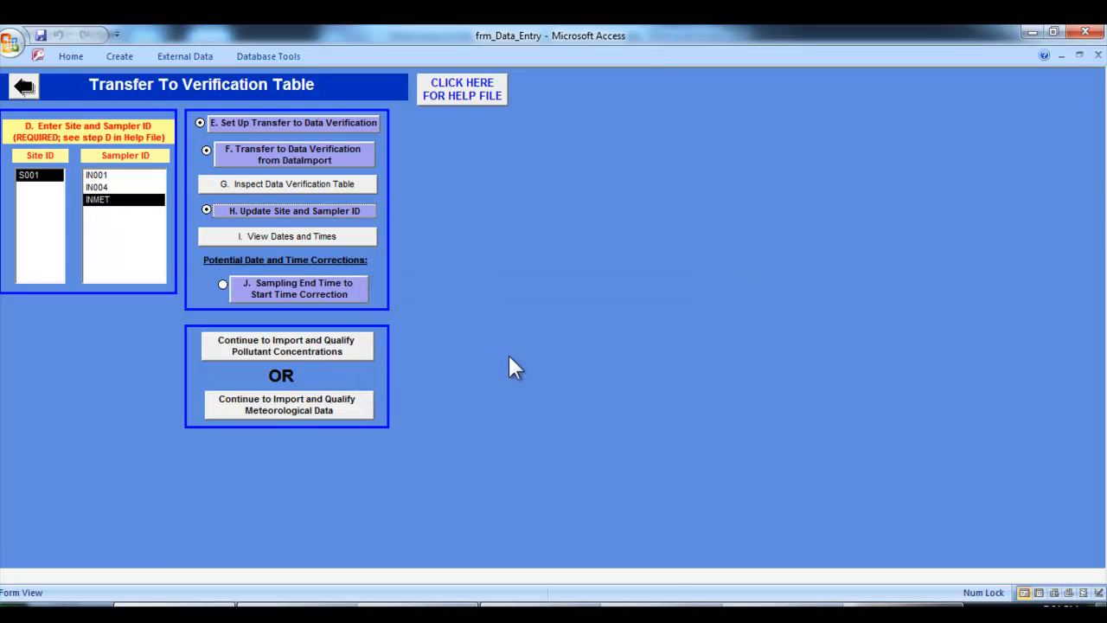
Review the sampling dates and times, close that view, and continue to importing and qualifying meteorological data
{"action": "left_click", "coordinate": [333, 239]}
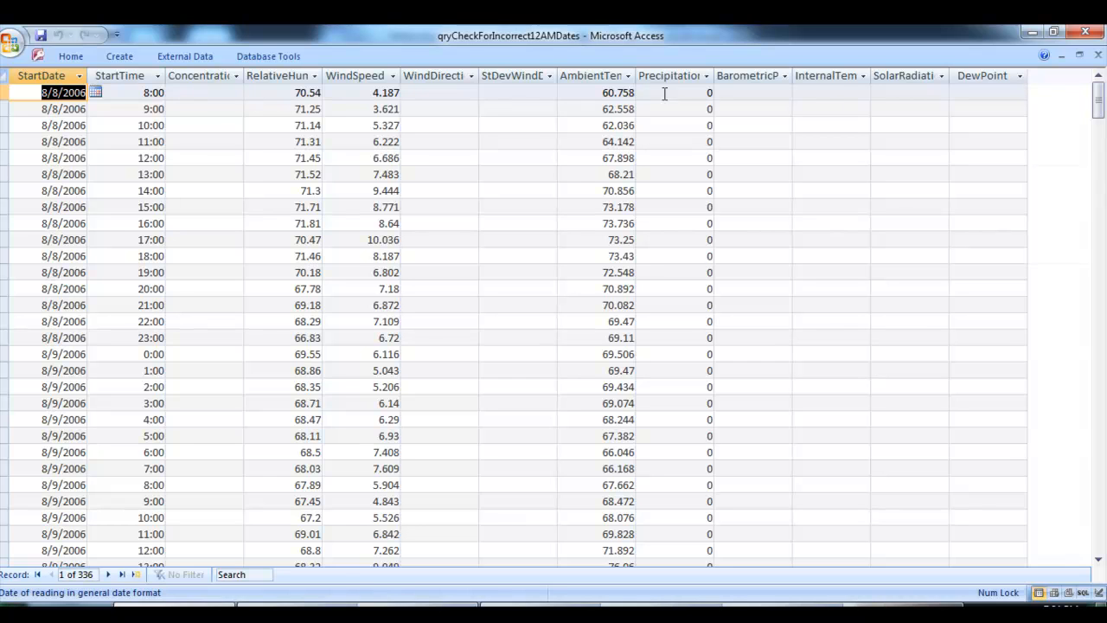
{"action": "left_click", "coordinate": [1098, 56]}
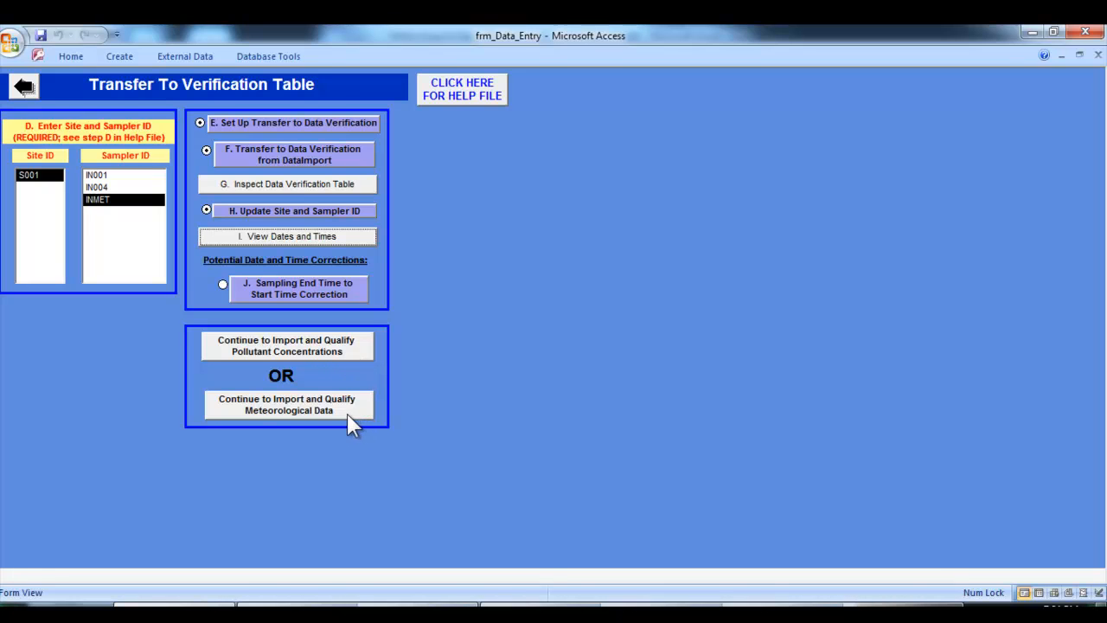
{"action": "left_click", "coordinate": [266, 412]}
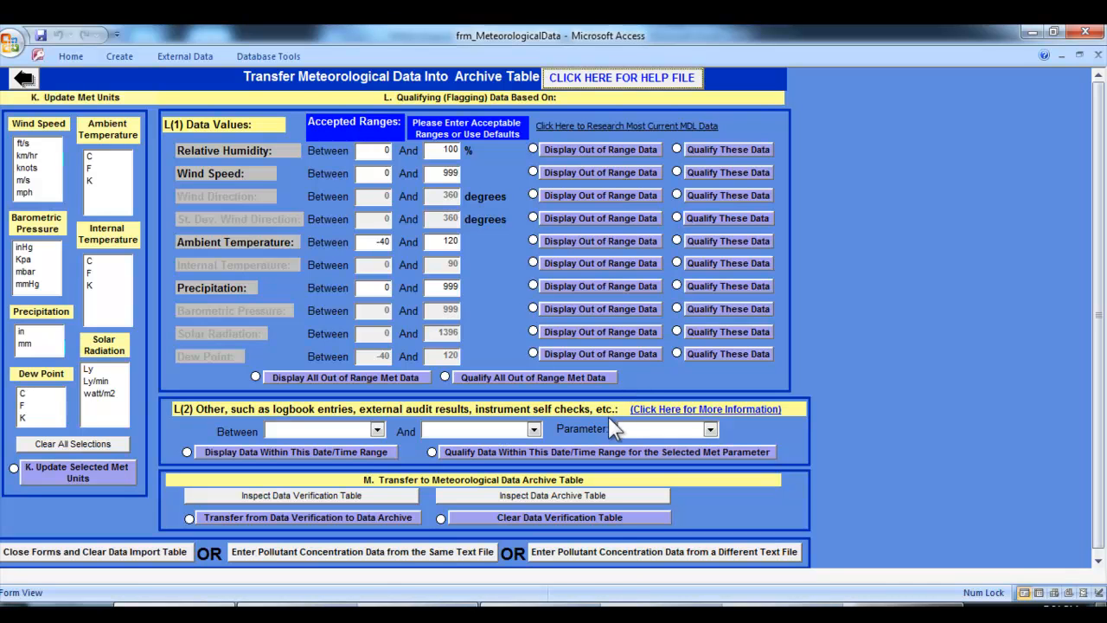
Switch to the Meteorological Data Operations document in Word and read the K(Met) Update Met Units instructions
{"action": "mouse_move", "coordinate": [744, 610]}
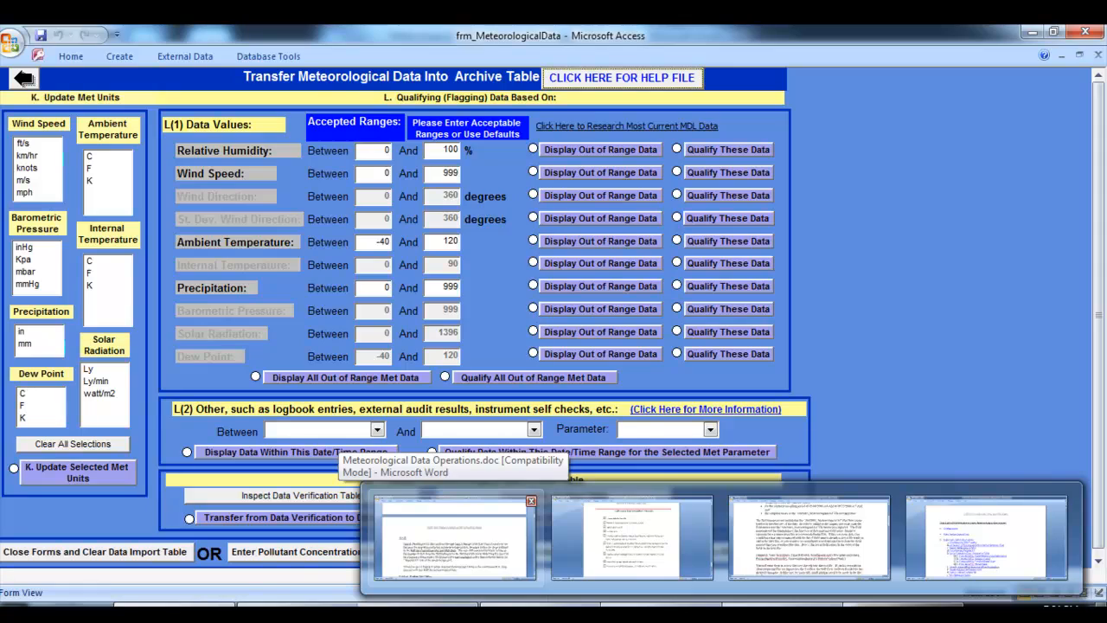
{"action": "left_click", "coordinate": [454, 536]}
{"action": "scroll", "coordinate": [369, 370], "scroll_direction": "down", "scroll_amount": 2}
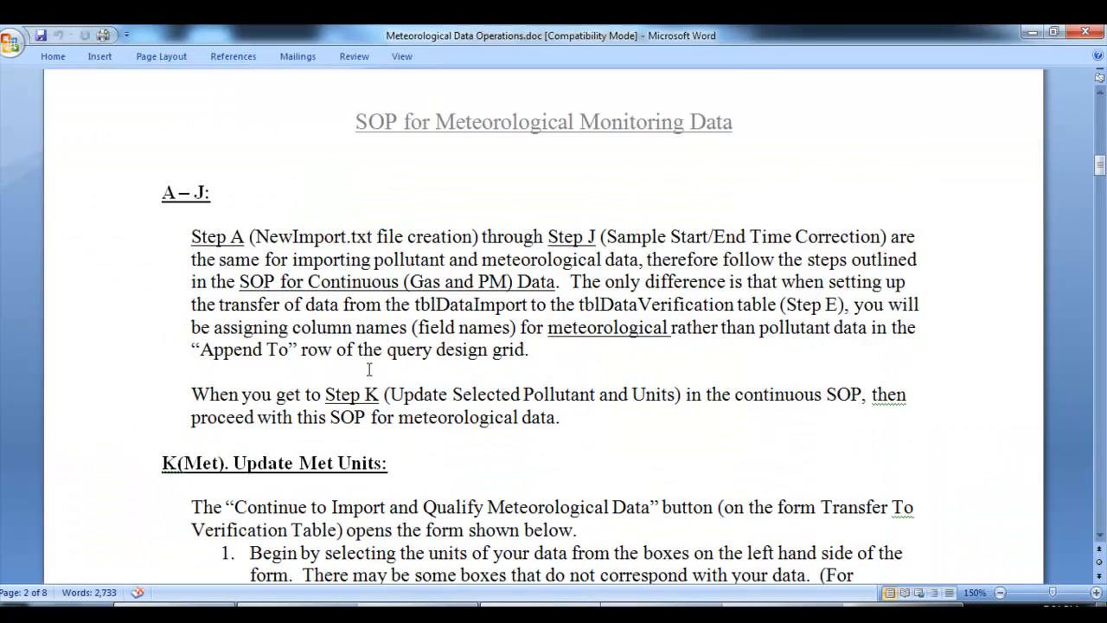
{"action": "scroll", "coordinate": [364, 358], "scroll_direction": "down", "scroll_amount": 1}
{"action": "scroll", "coordinate": [406, 208], "scroll_direction": "down", "scroll_amount": 2}
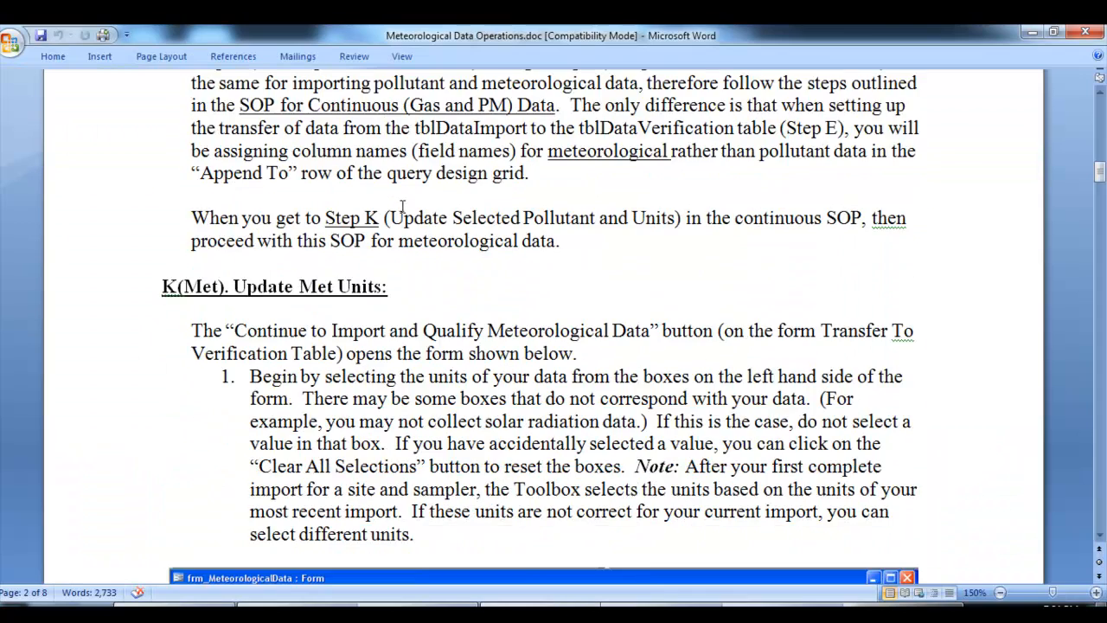
{"action": "scroll", "coordinate": [402, 207], "scroll_direction": "down", "scroll_amount": 1}
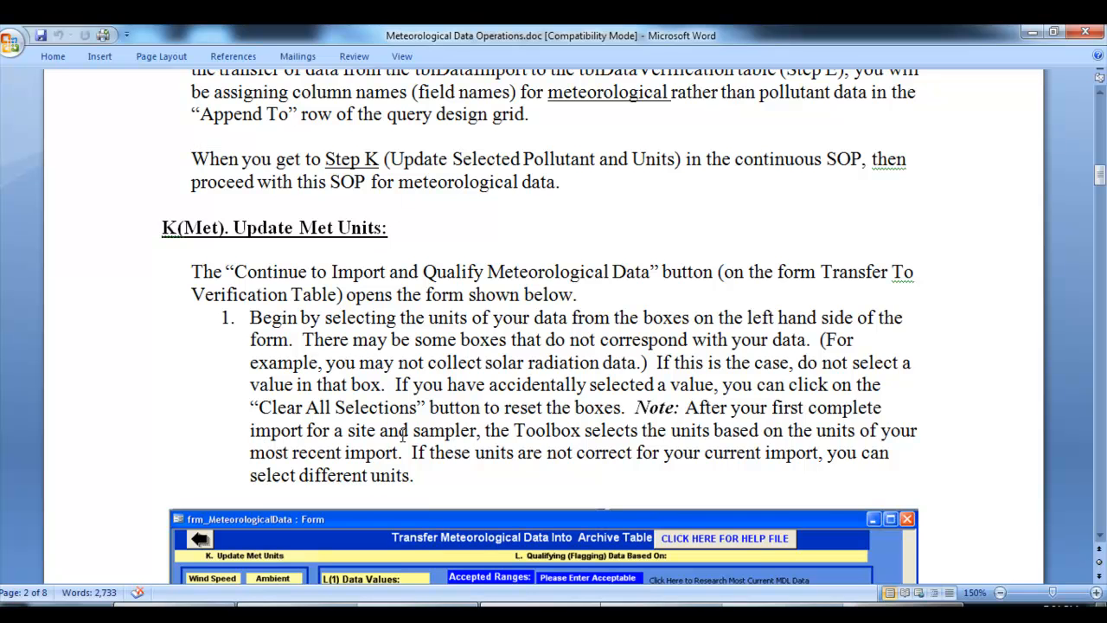
{"action": "scroll", "coordinate": [402, 433], "scroll_direction": "down", "scroll_amount": 5}
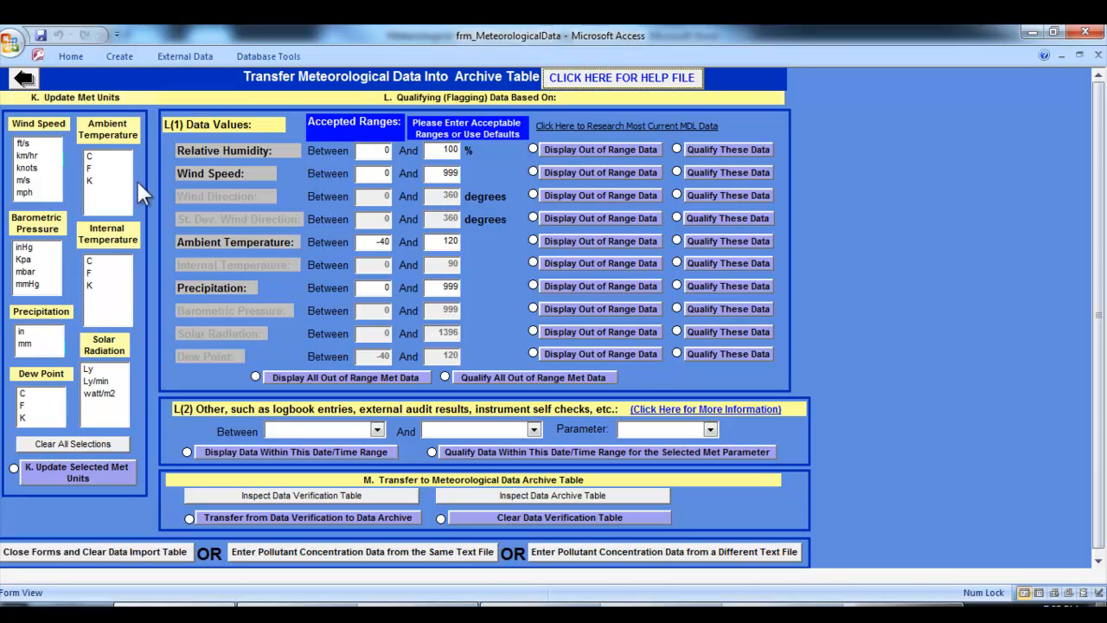
Select mph for wind speed, in for precipitation and F for ambient temperature, checking the units against the NewImport.txt header
{"action": "left_click", "coordinate": [32, 193]}
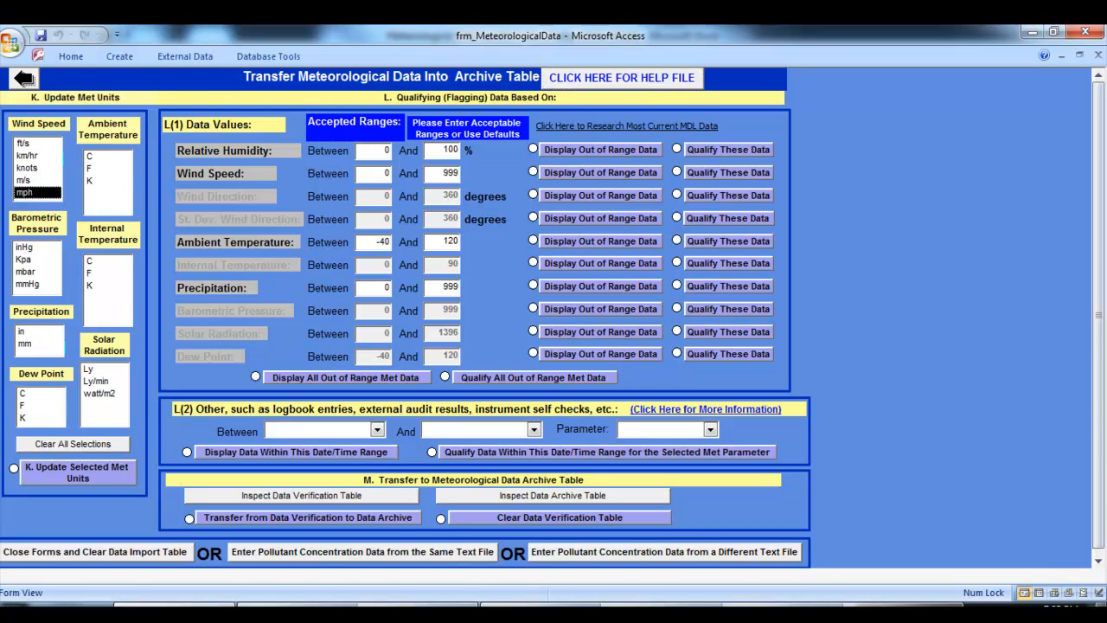
{"action": "left_click", "coordinate": [554, 605]}
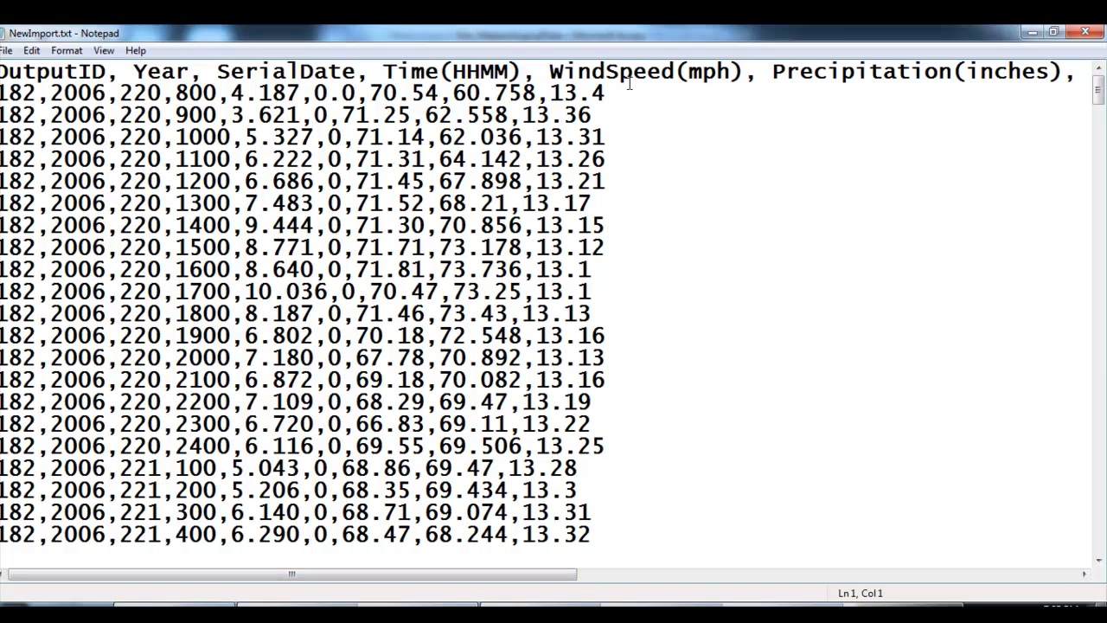
{"action": "left_click_drag", "start_coordinate": [543, 578], "coordinate": [425, 603]}
{"action": "mouse_move", "coordinate": [751, 611]}
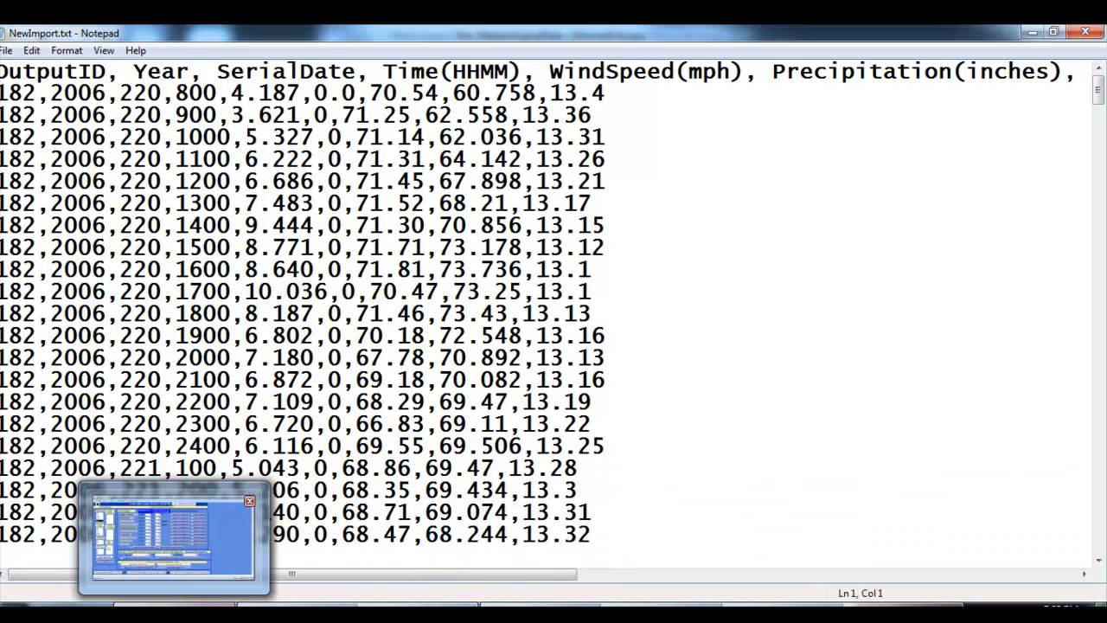
{"action": "left_click", "coordinate": [175, 611]}
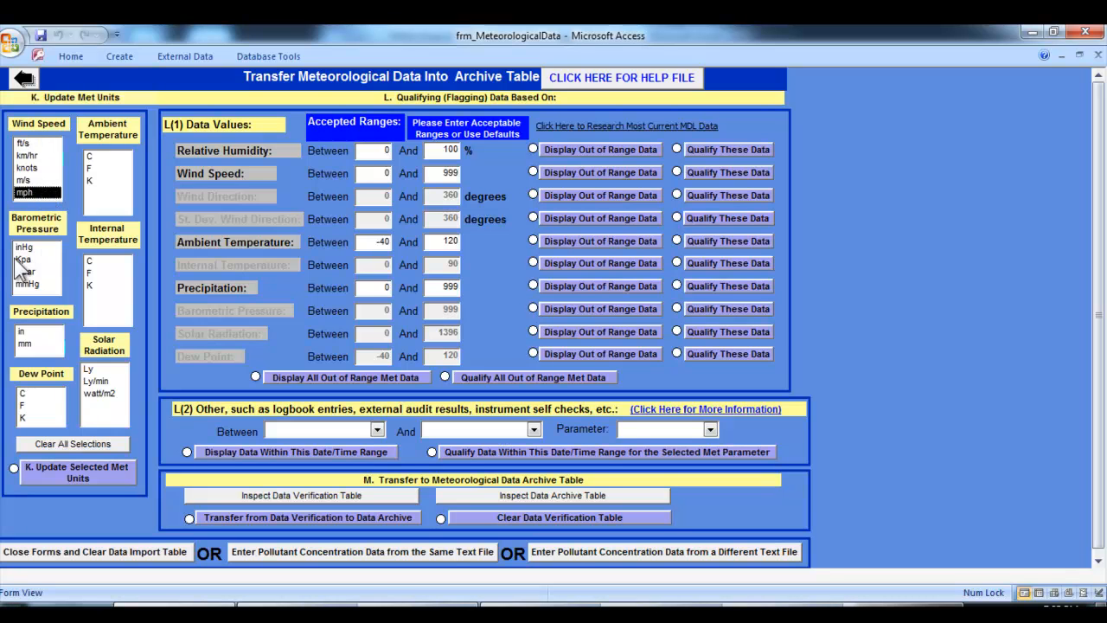
{"action": "left_click", "coordinate": [29, 333]}
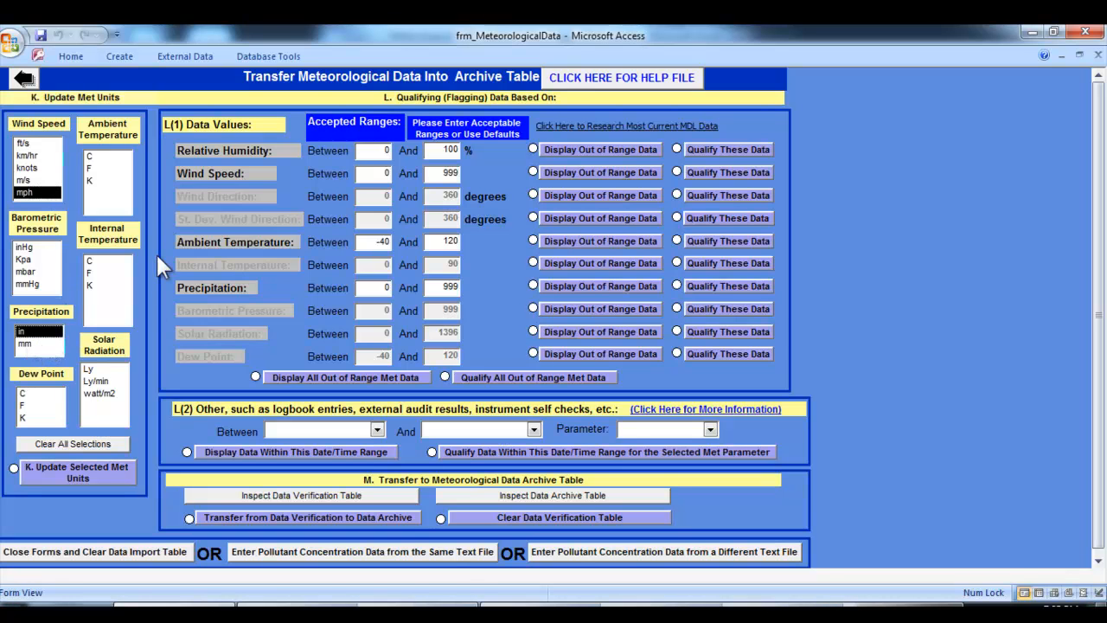
{"action": "left_click", "coordinate": [101, 169]}
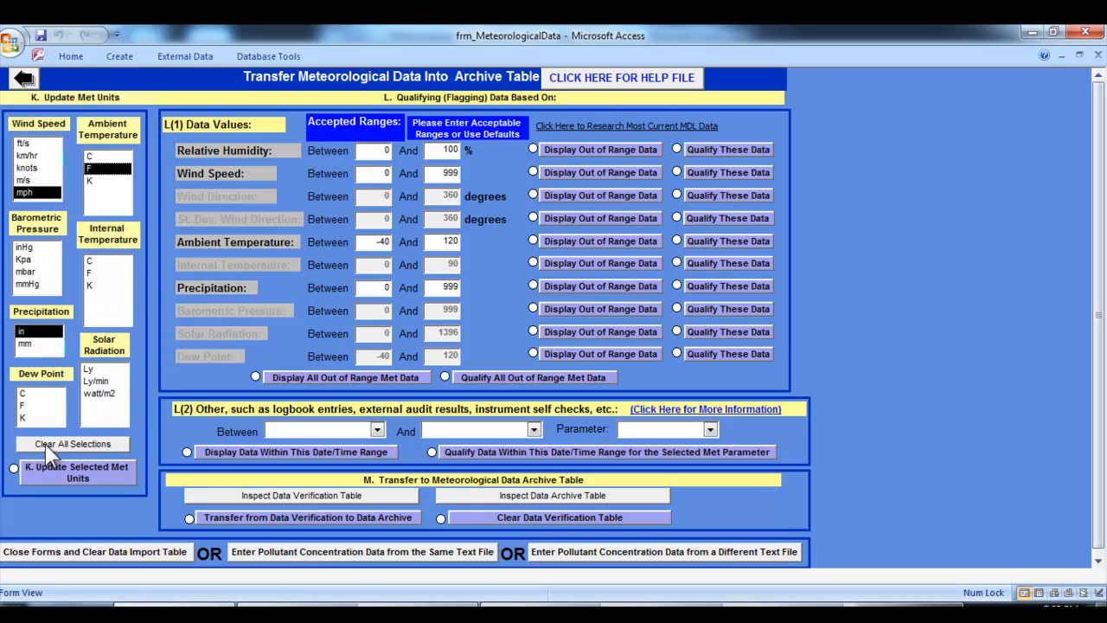
Update the selected met units in the verification data, approving the update query
{"action": "left_click", "coordinate": [107, 474]}
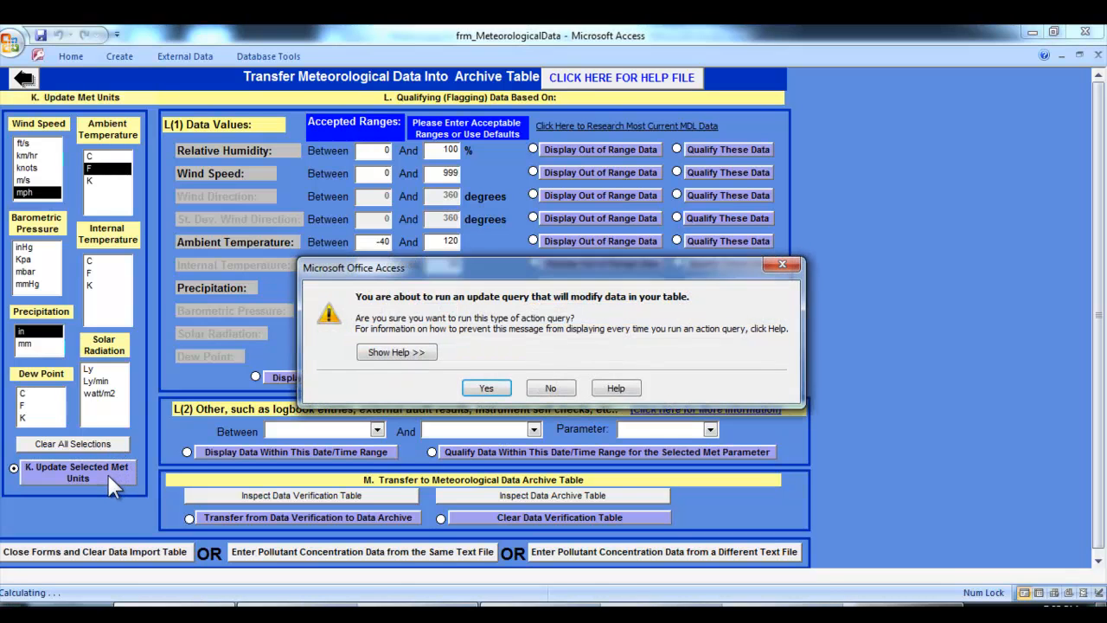
{"action": "left_click", "coordinate": [486, 388]}
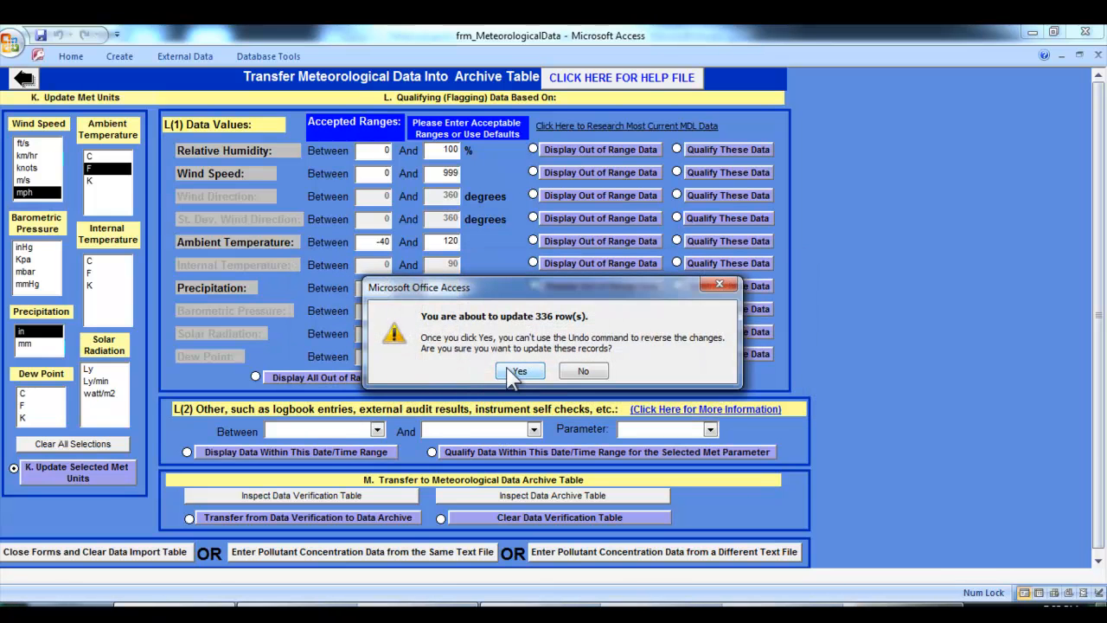
{"action": "left_click", "coordinate": [518, 372]}
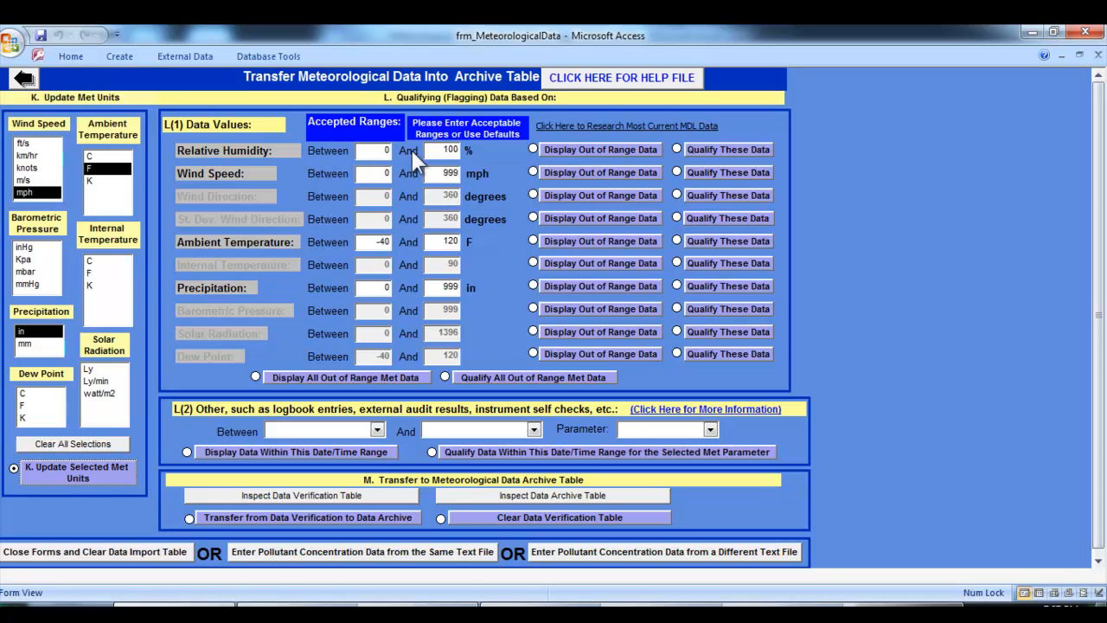
Set the upper relative humidity limit to 95% and check for out-of-range readings
{"action": "double_click", "coordinate": [444, 150]}
{"action": "type", "text": "95"}
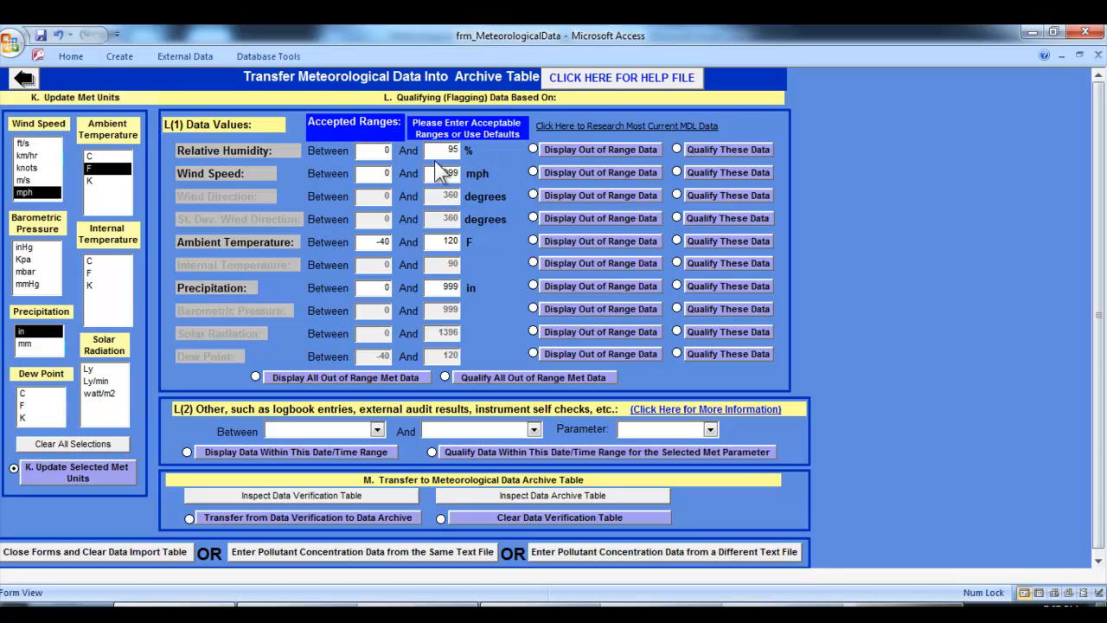
{"action": "left_click", "coordinate": [557, 147]}
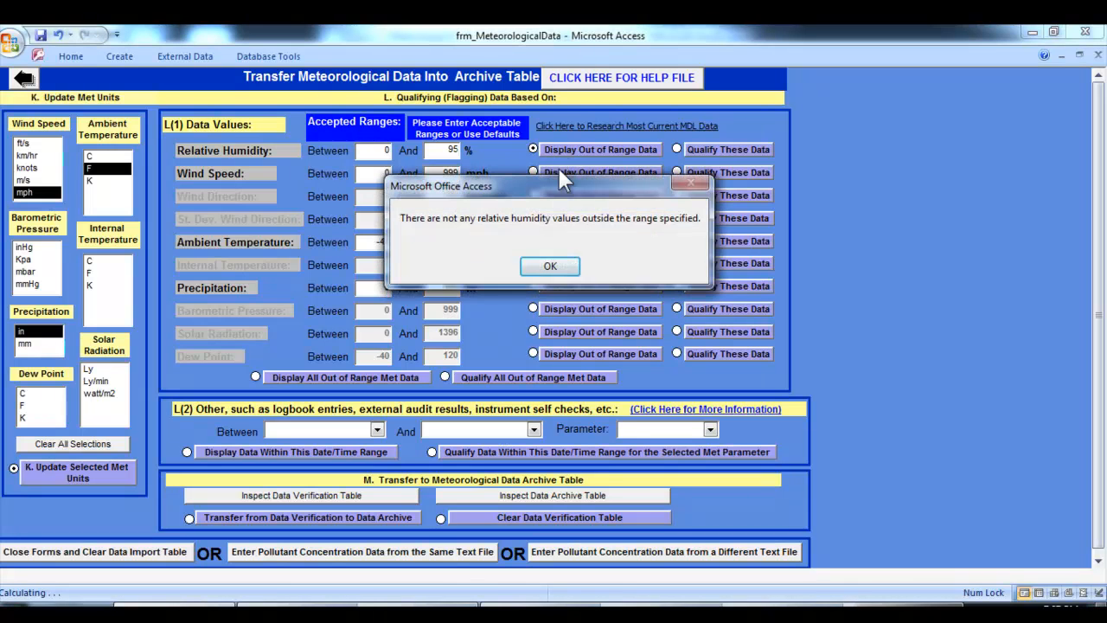
{"action": "left_click", "coordinate": [544, 267]}
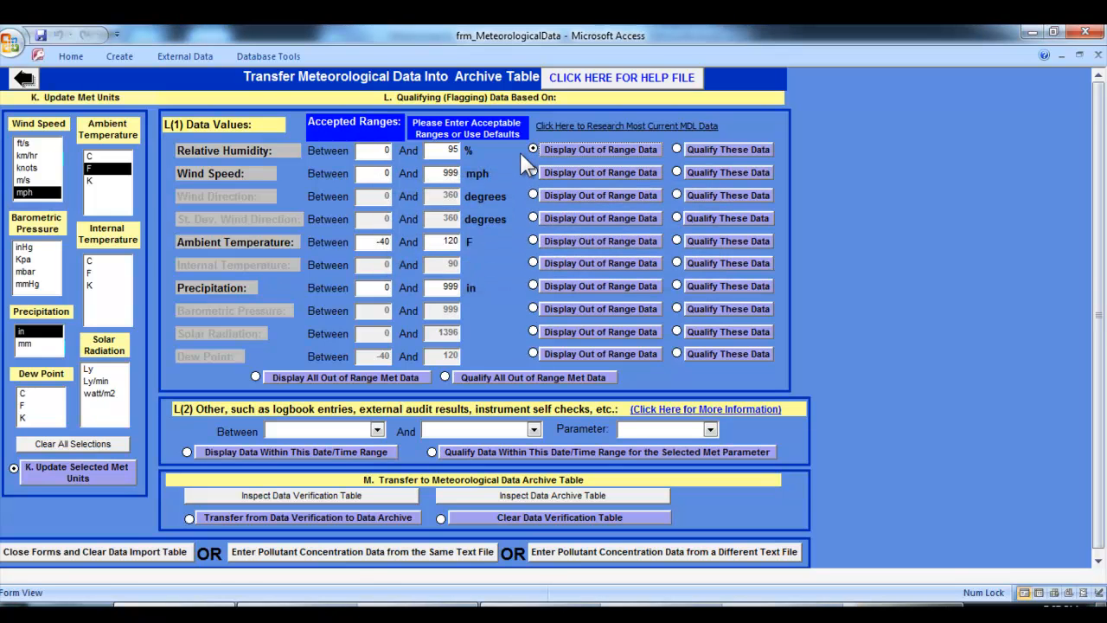
Set the upper relative humidity limit to 80%, display the out-of-range readings, and close the results
{"action": "left_click_drag", "start_coordinate": [444, 151], "coordinate": [478, 150]}
{"action": "type", "text": "80"}
{"action": "left_click", "coordinate": [569, 153]}
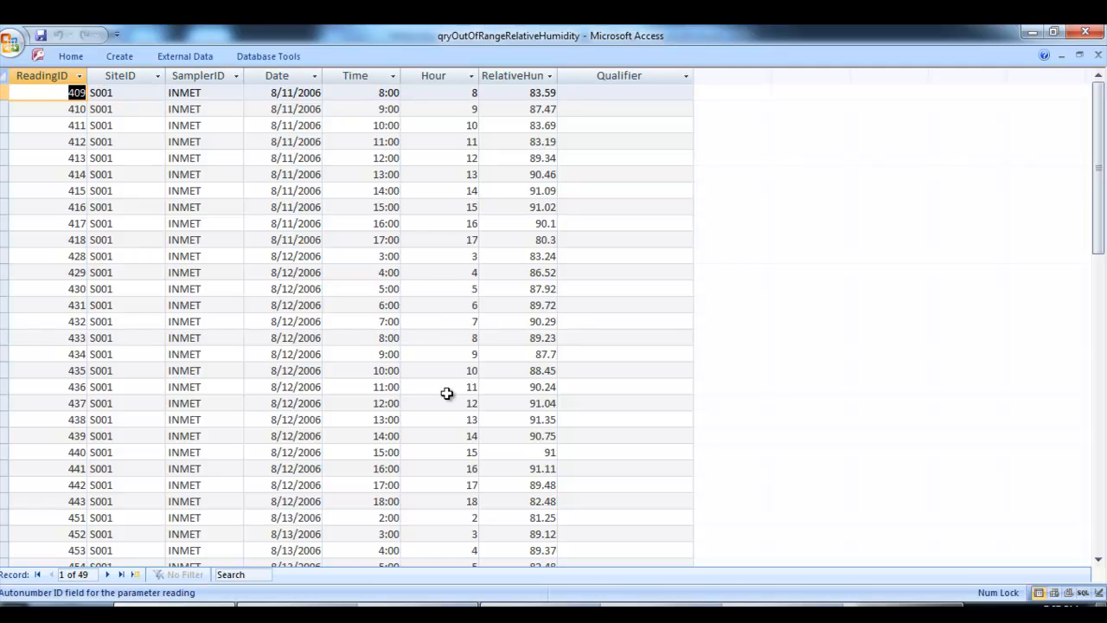
{"action": "left_click", "coordinate": [1098, 54]}
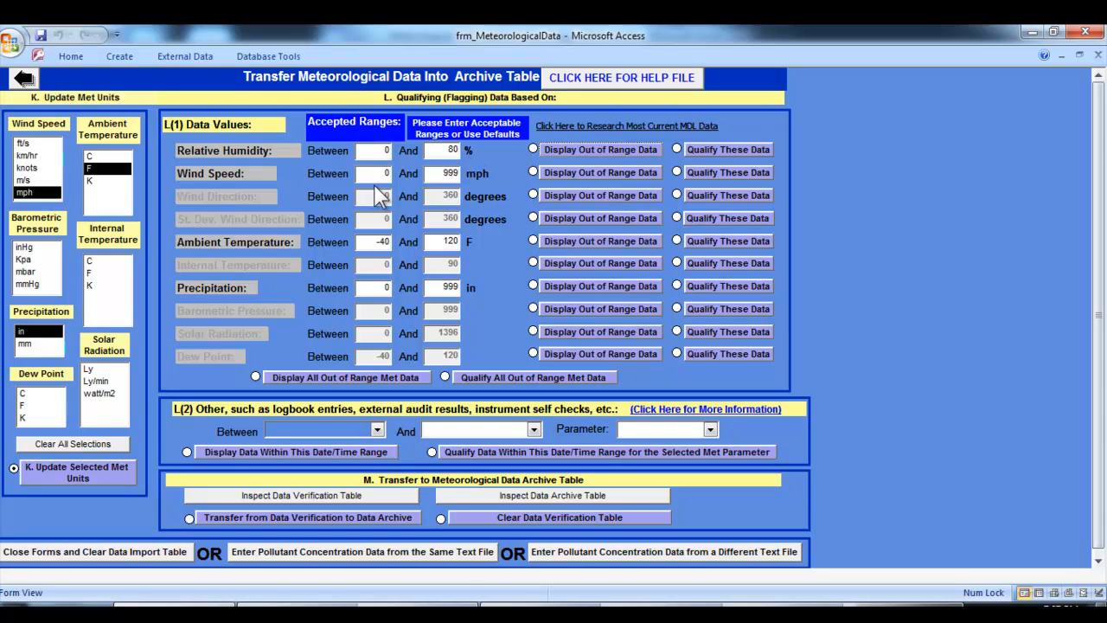
Display the out-of-range wind speed data, close the results, and qualify those records, approving the update query
{"action": "left_click", "coordinate": [556, 172]}
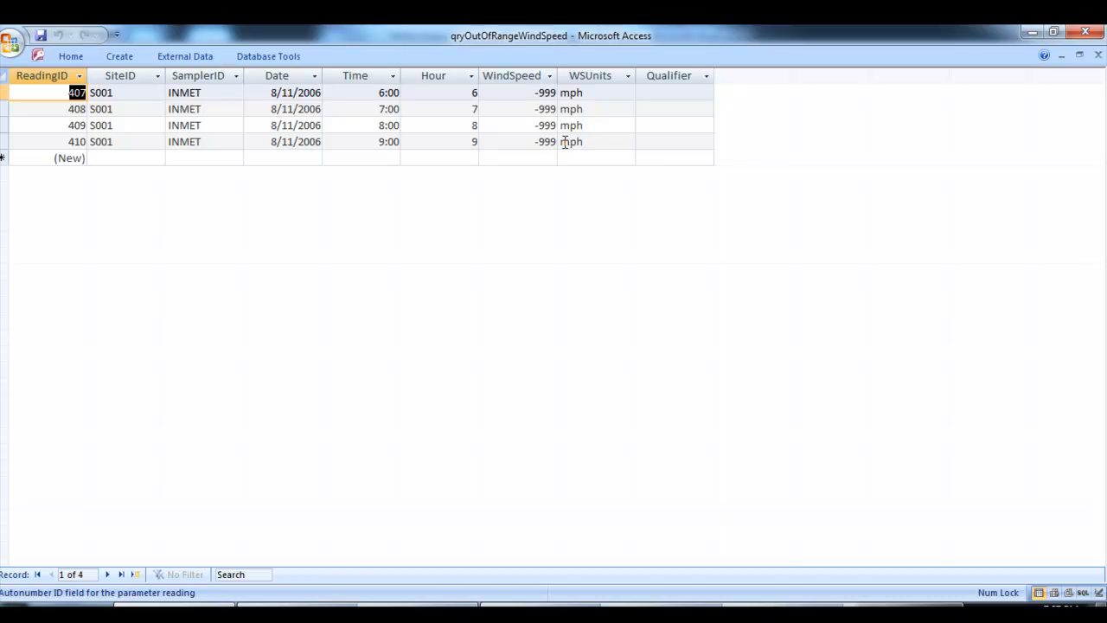
{"action": "left_click", "coordinate": [1098, 54]}
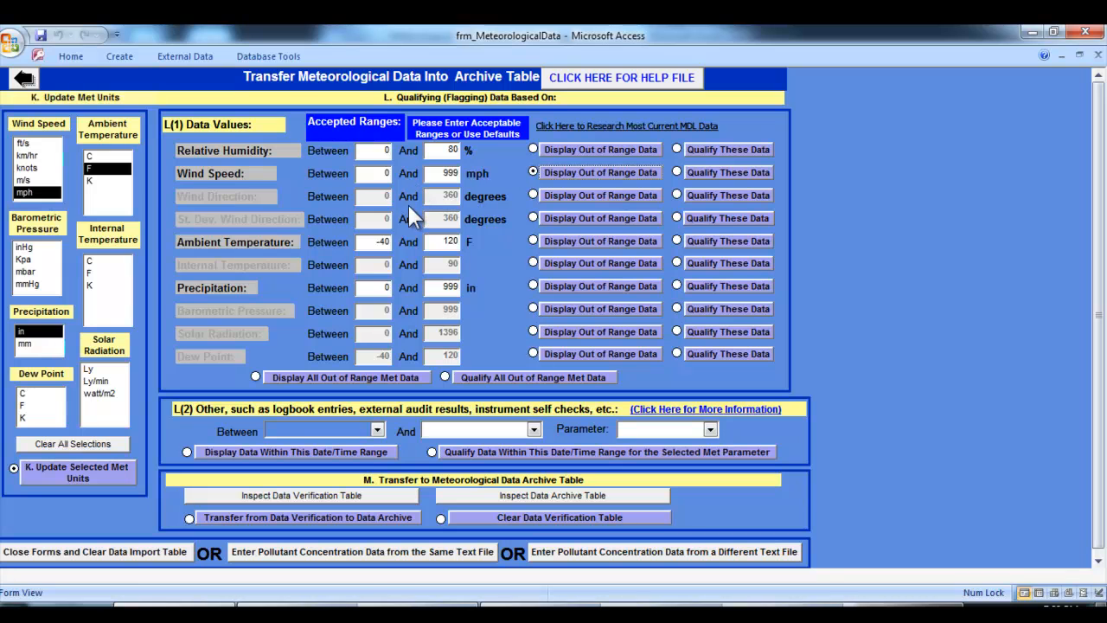
{"action": "left_click", "coordinate": [714, 172]}
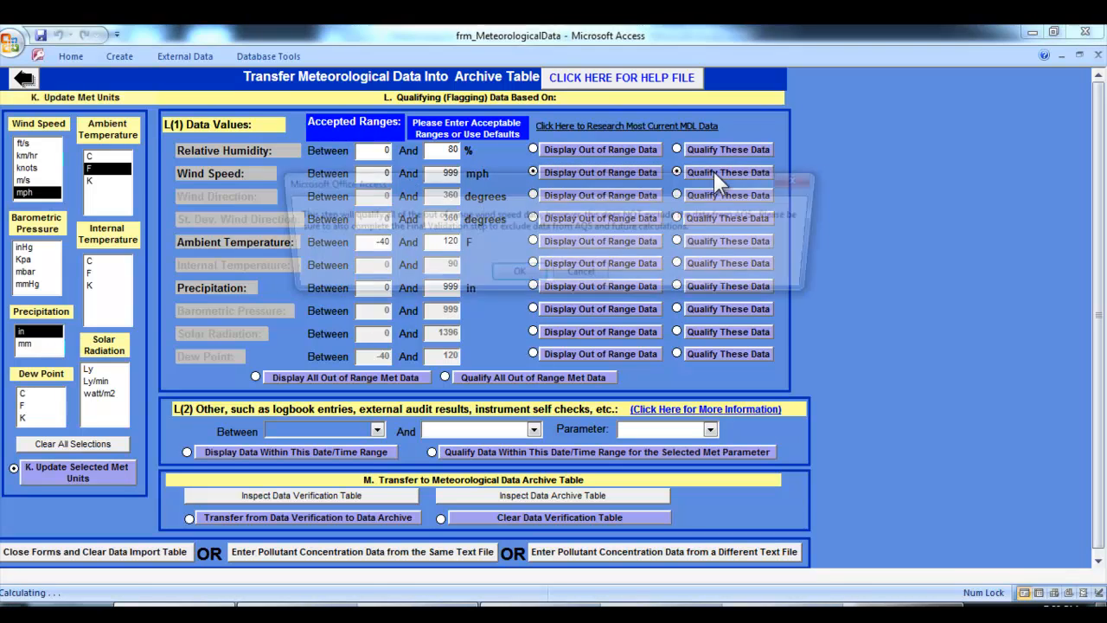
{"action": "left_click", "coordinate": [525, 275]}
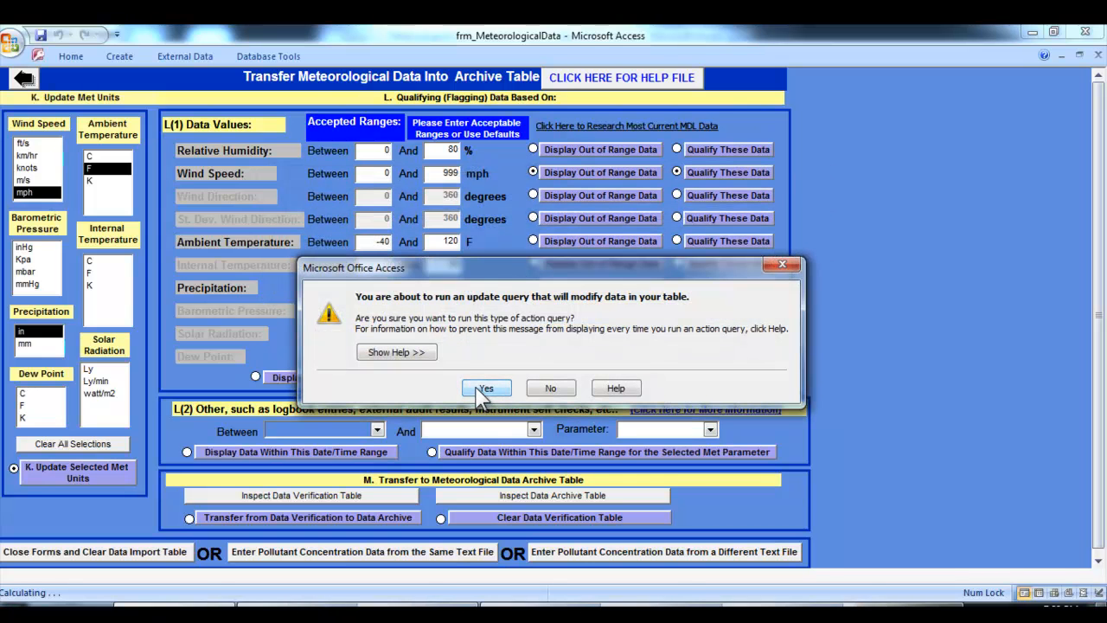
{"action": "left_click", "coordinate": [485, 390]}
{"action": "left_click", "coordinate": [499, 371]}
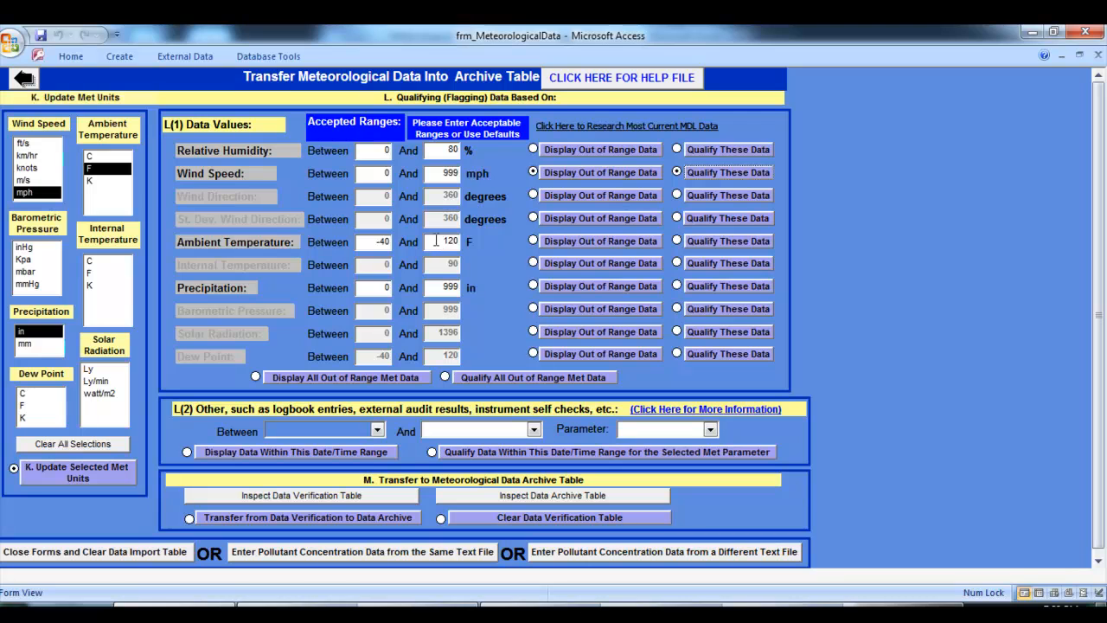
Display the out-of-range ambient temperature data, close the results, and qualify those records, approving the update query
{"action": "left_click", "coordinate": [561, 238]}
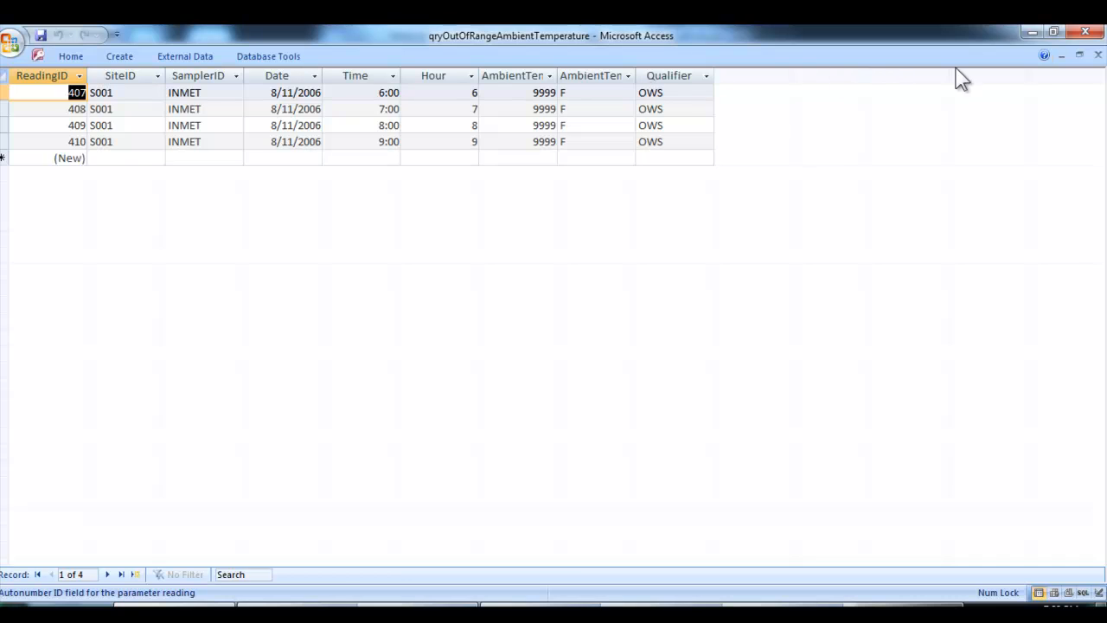
{"action": "left_click", "coordinate": [1098, 56]}
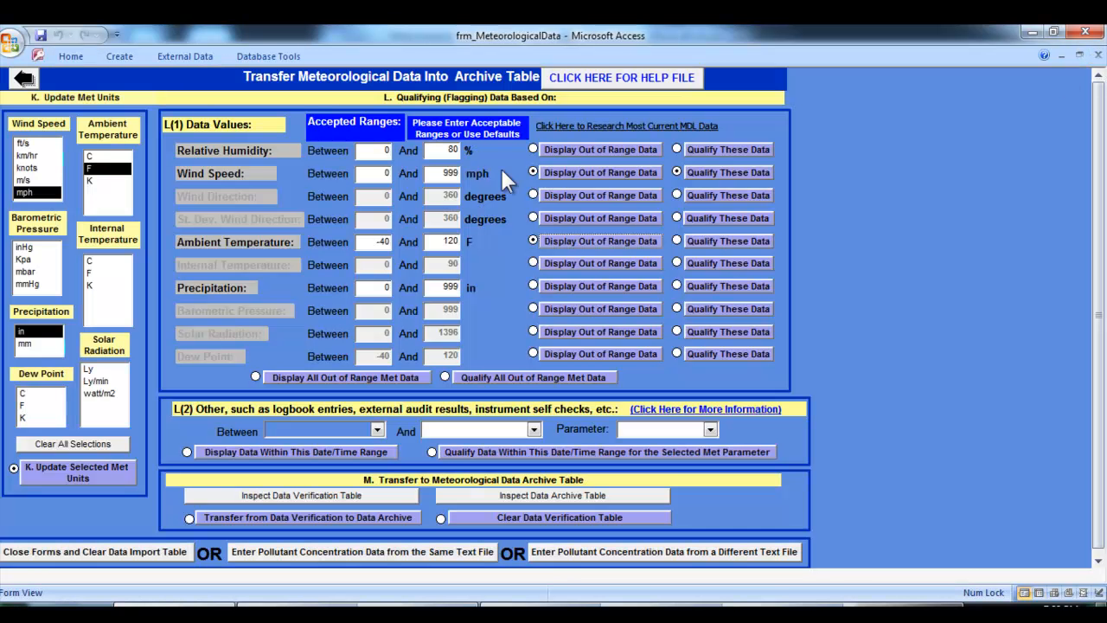
{"action": "left_click", "coordinate": [716, 240]}
{"action": "left_click", "coordinate": [515, 277]}
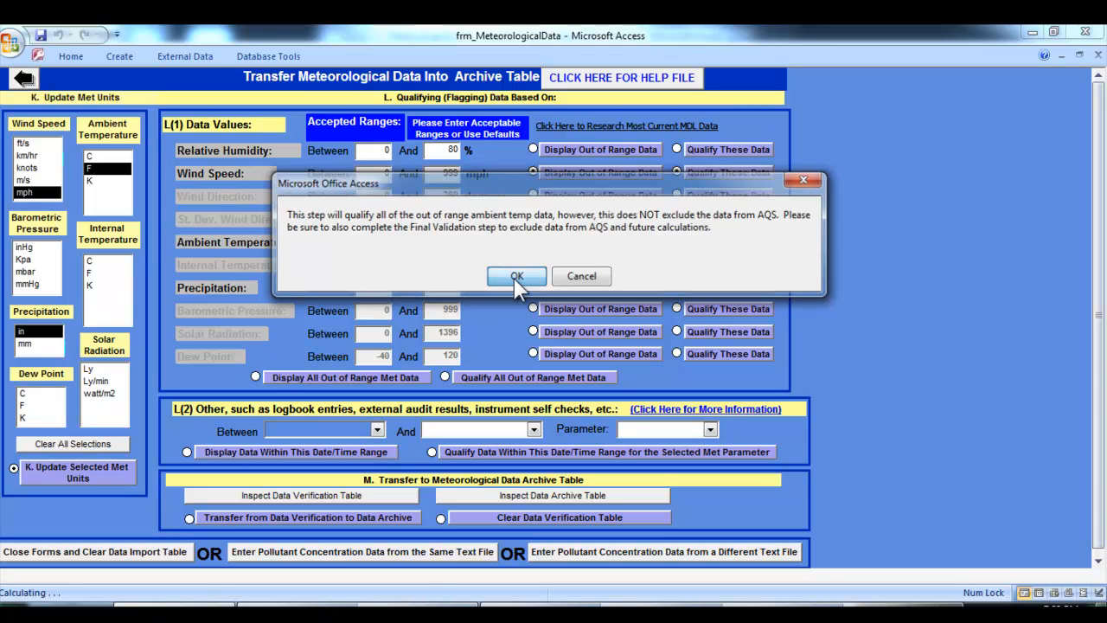
{"action": "left_click", "coordinate": [490, 389]}
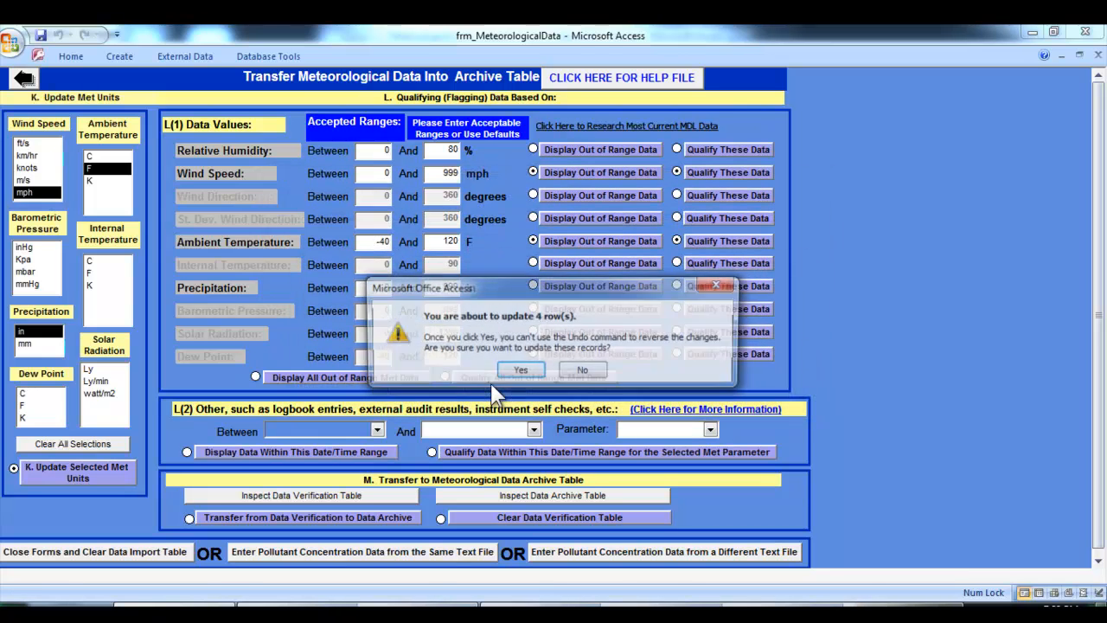
{"action": "left_click", "coordinate": [515, 367]}
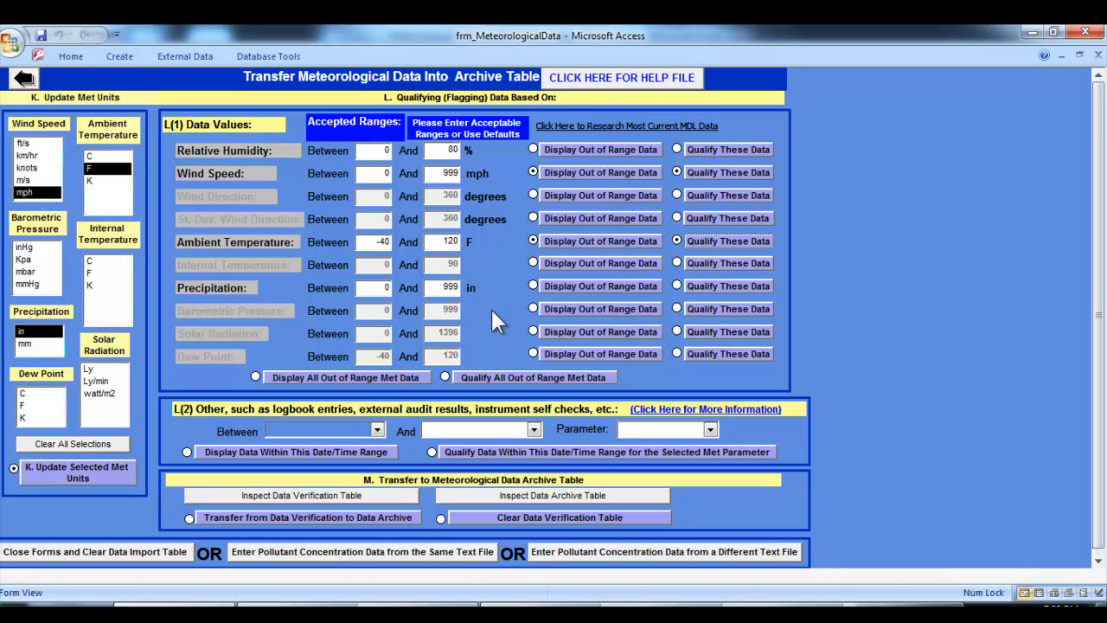
Check for out-of-range precipitation data with the default limits and again with the upper limit set to 0.5 in, closing the results
{"action": "left_click", "coordinate": [574, 285]}
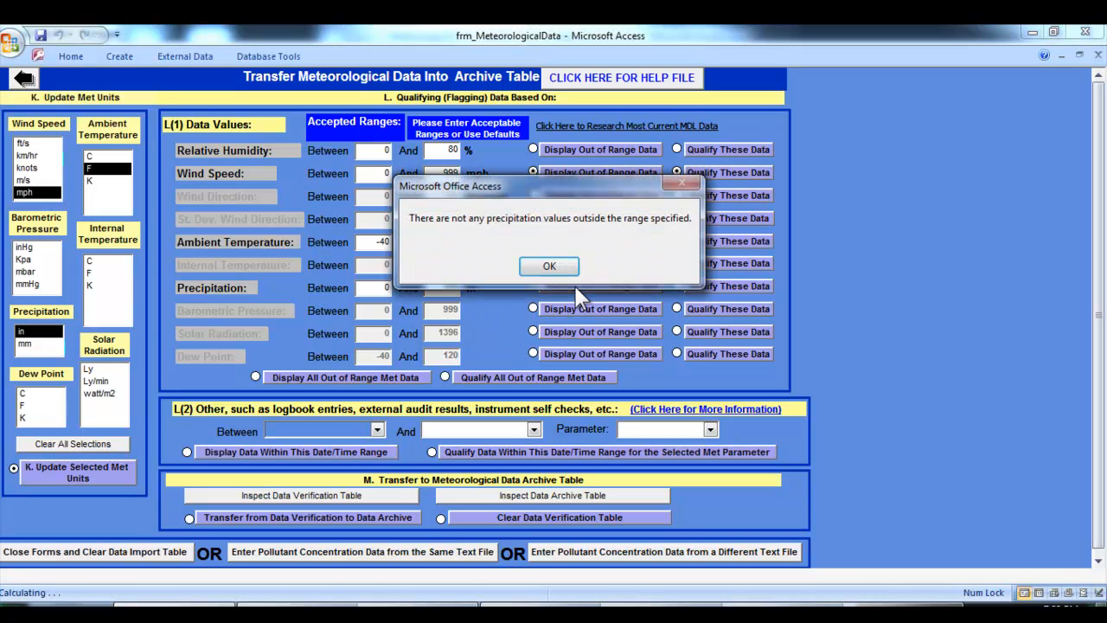
{"action": "left_click", "coordinate": [562, 268]}
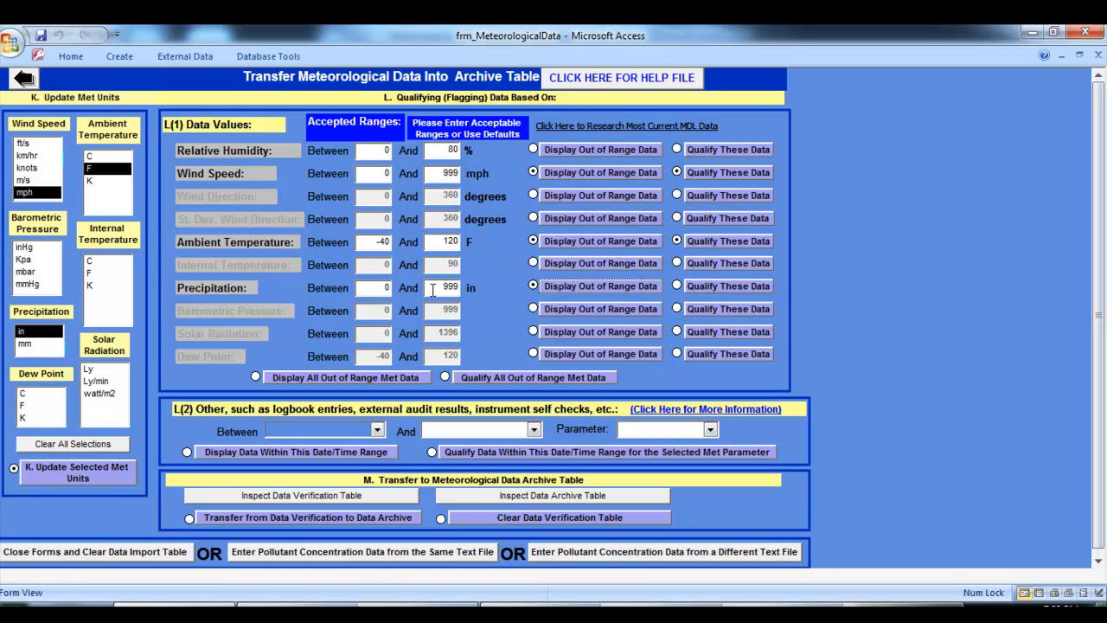
{"action": "left_click_drag", "start_coordinate": [440, 288], "coordinate": [459, 287]}
{"action": "type", "text": "0"}
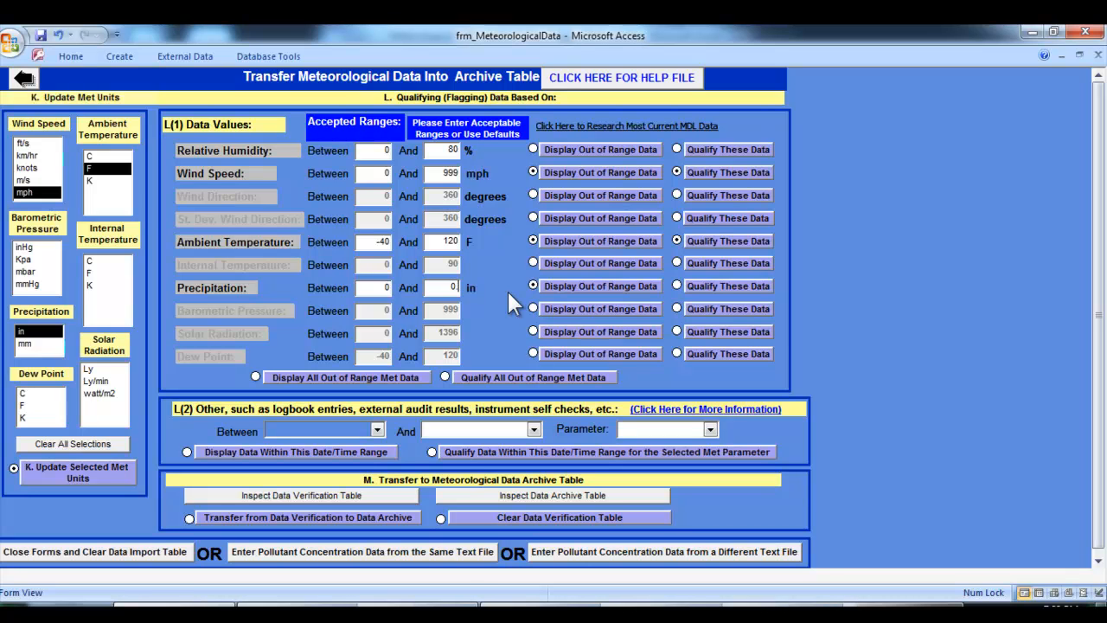
{"action": "type", "text": ".5"}
{"action": "left_click", "coordinate": [568, 286]}
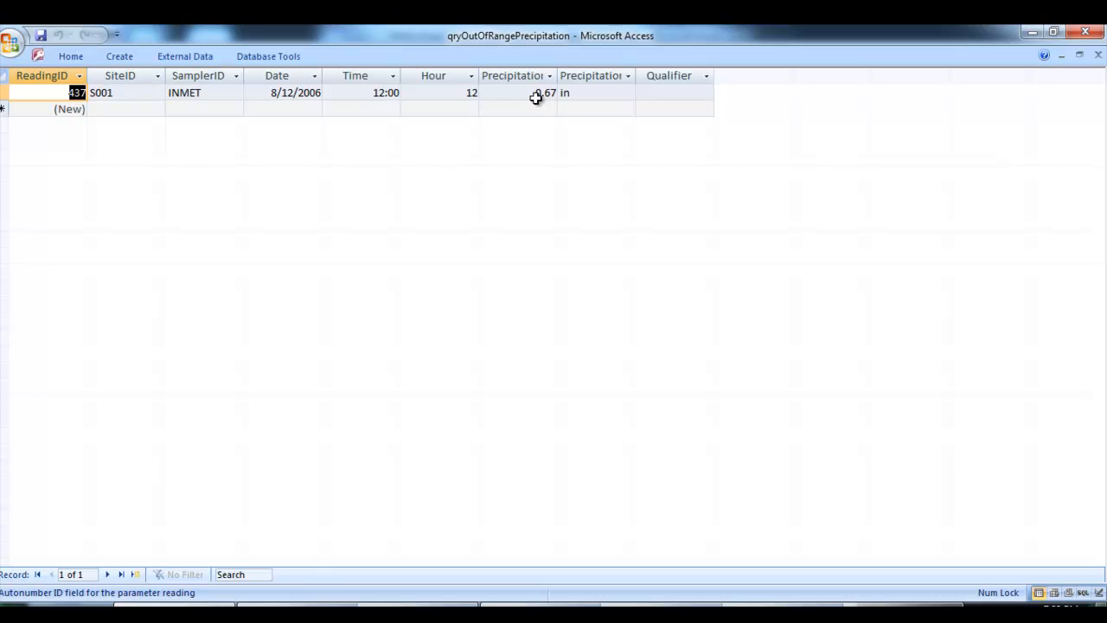
{"action": "left_click", "coordinate": [1097, 55]}
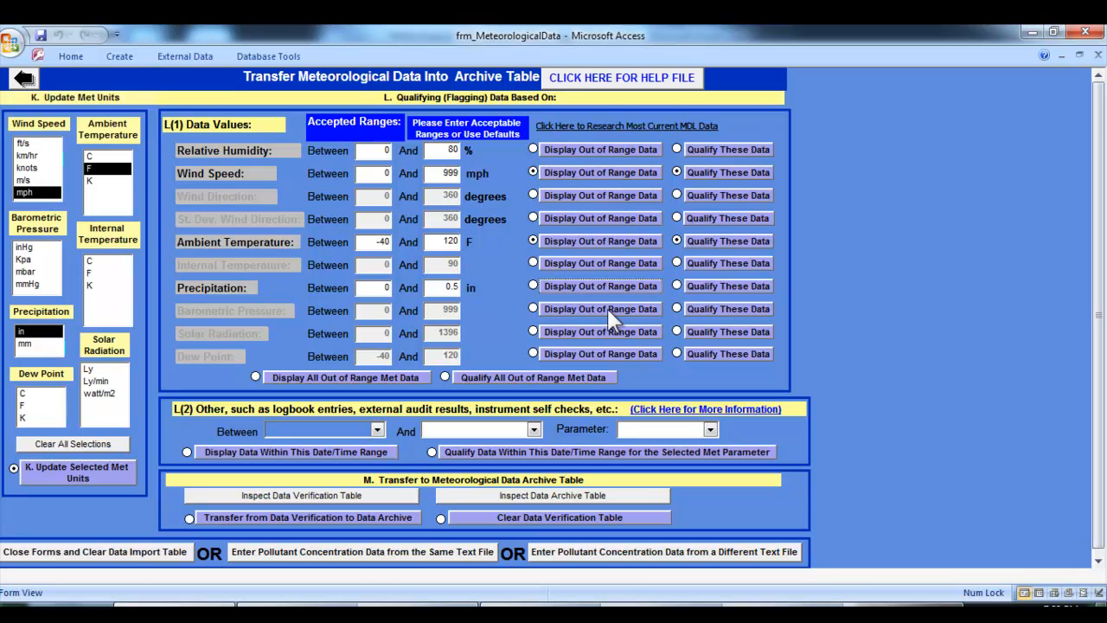
Qualify the out-of-range precipitation records, approving the update query
{"action": "left_click", "coordinate": [716, 288]}
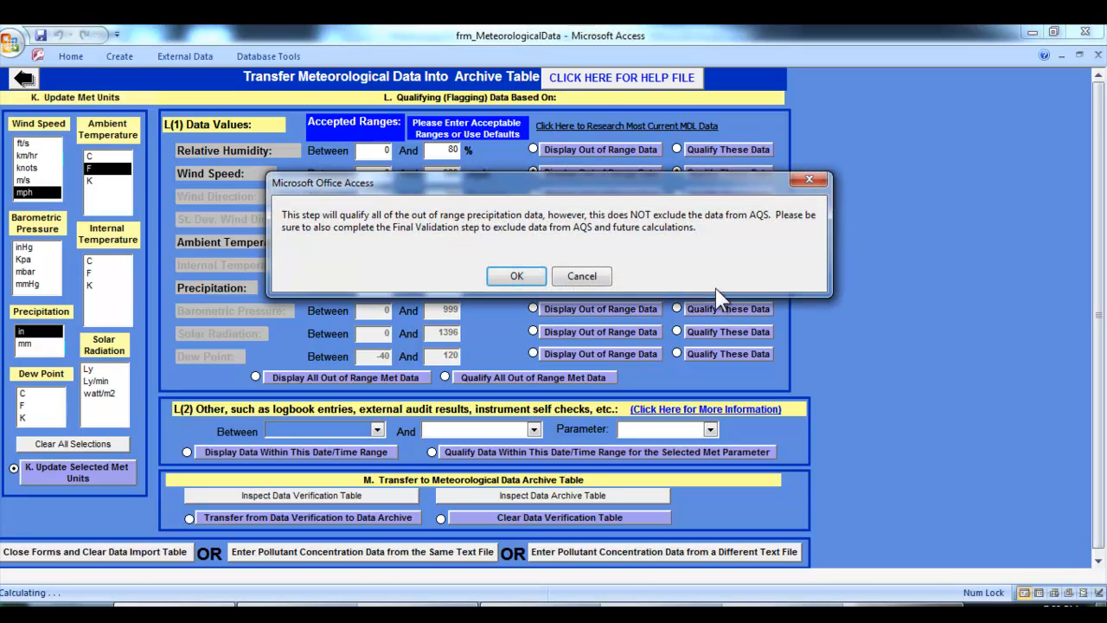
{"action": "left_click", "coordinate": [518, 277]}
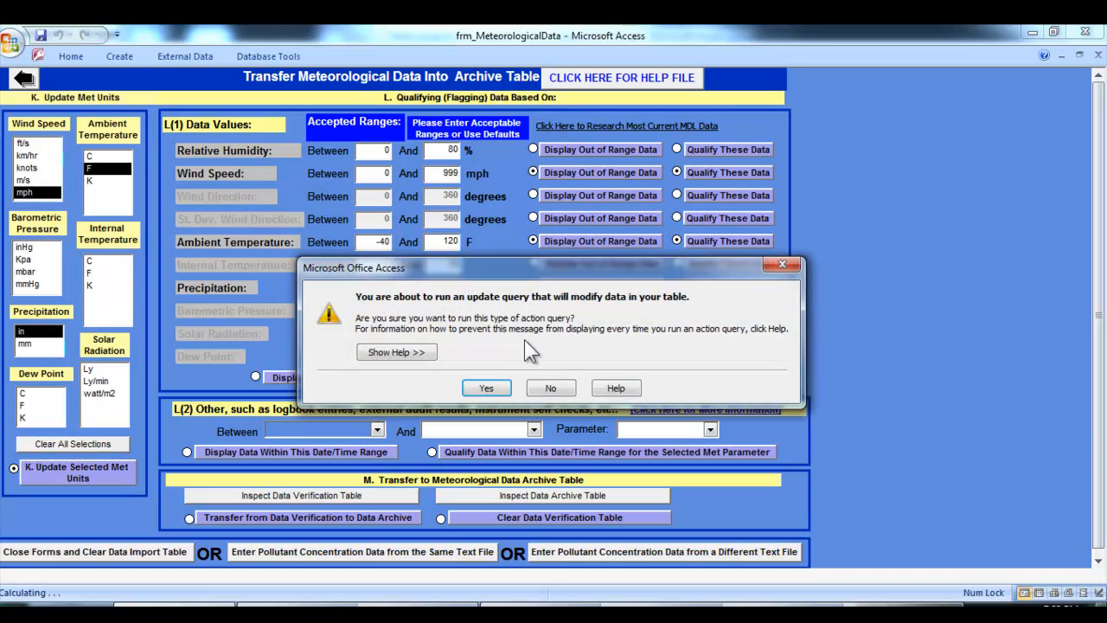
{"action": "left_click", "coordinate": [486, 388]}
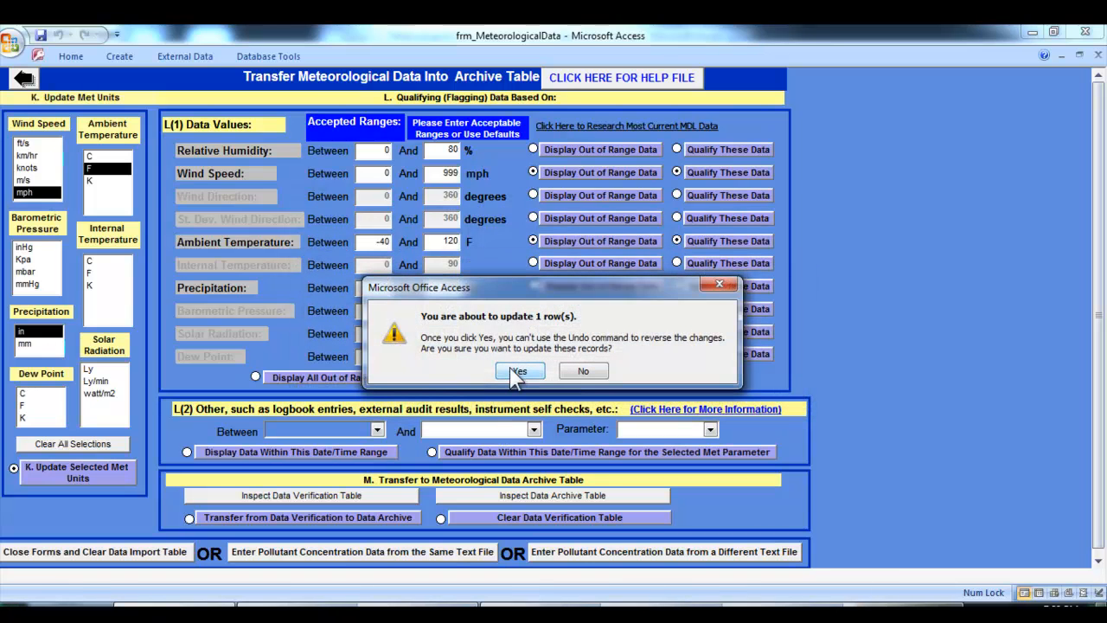
{"action": "left_click", "coordinate": [510, 368]}
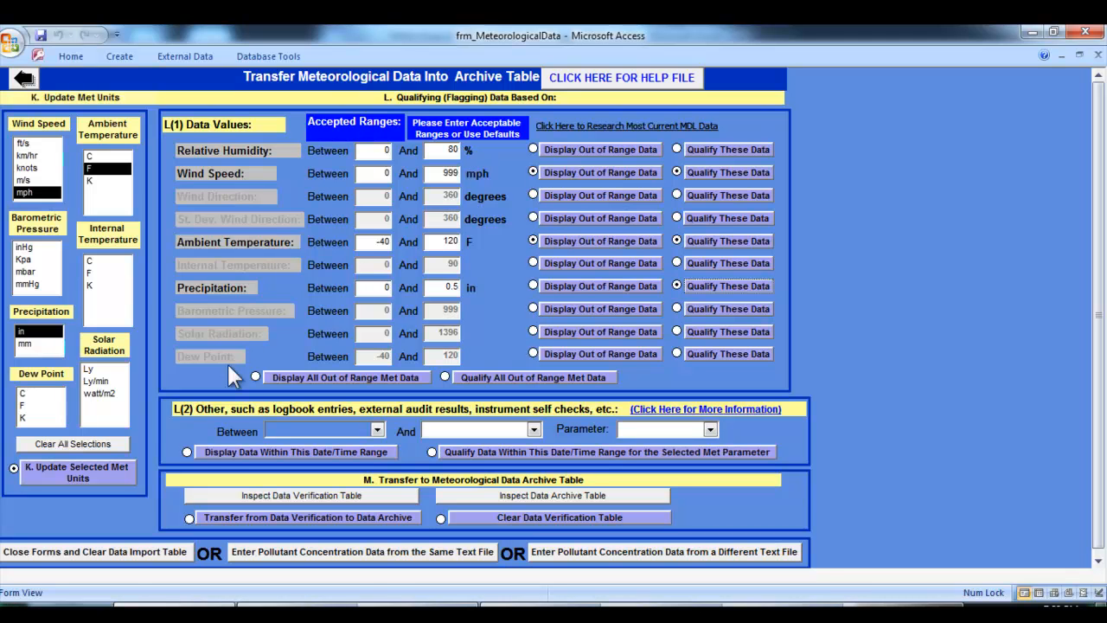
Display all out-of-range met data, look through the parameter columns, and close the results
{"action": "left_click", "coordinate": [316, 379]}
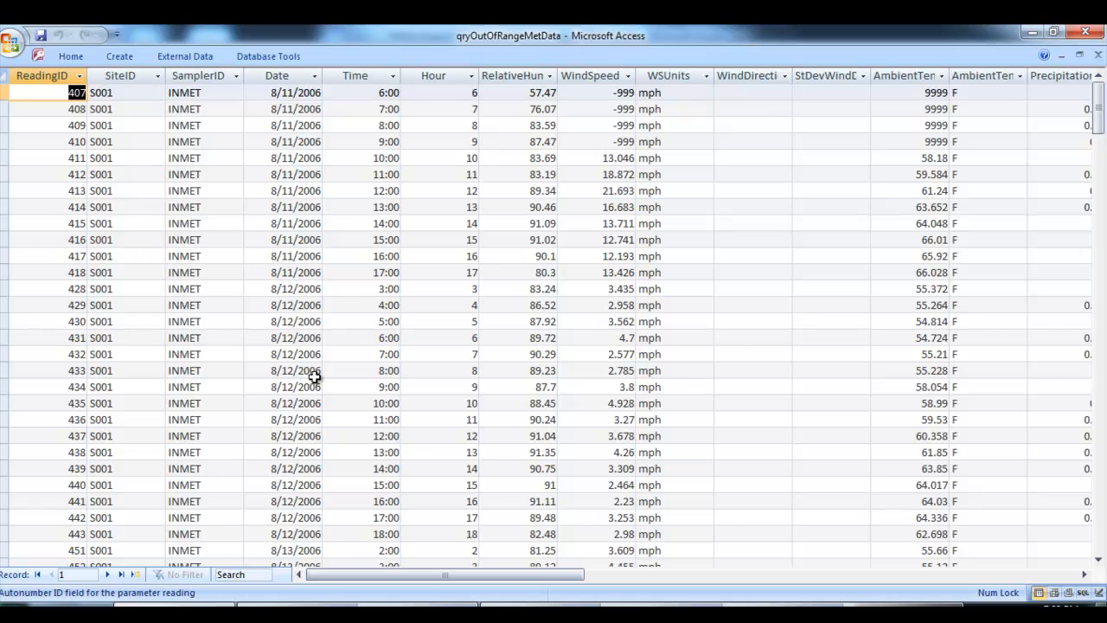
{"action": "left_click_drag", "start_coordinate": [333, 575], "coordinate": [510, 583]}
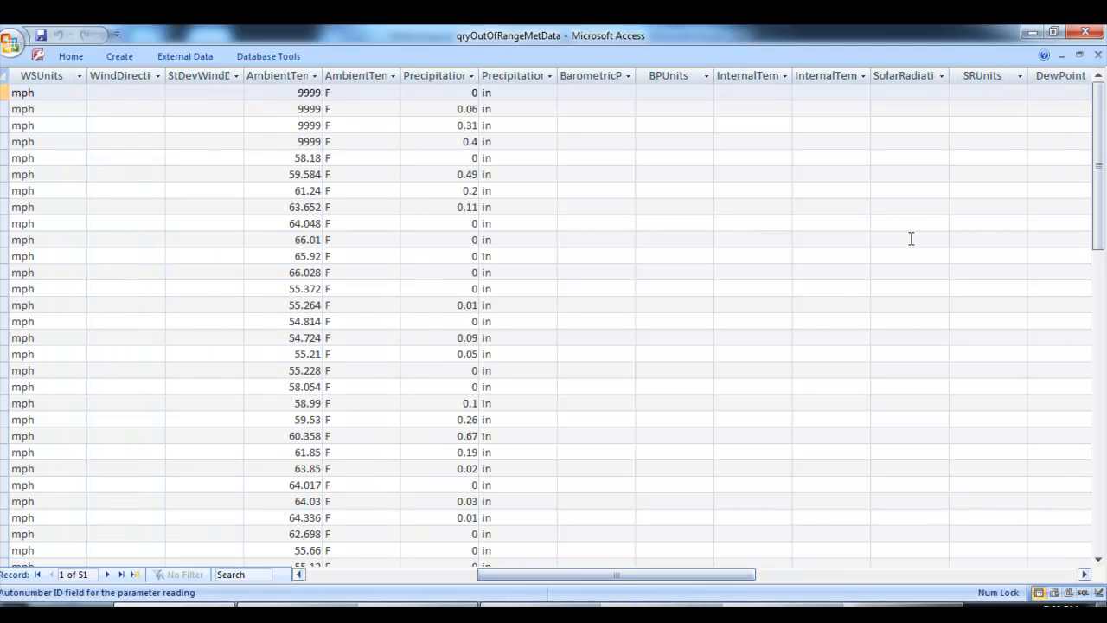
{"action": "left_click", "coordinate": [1098, 54]}
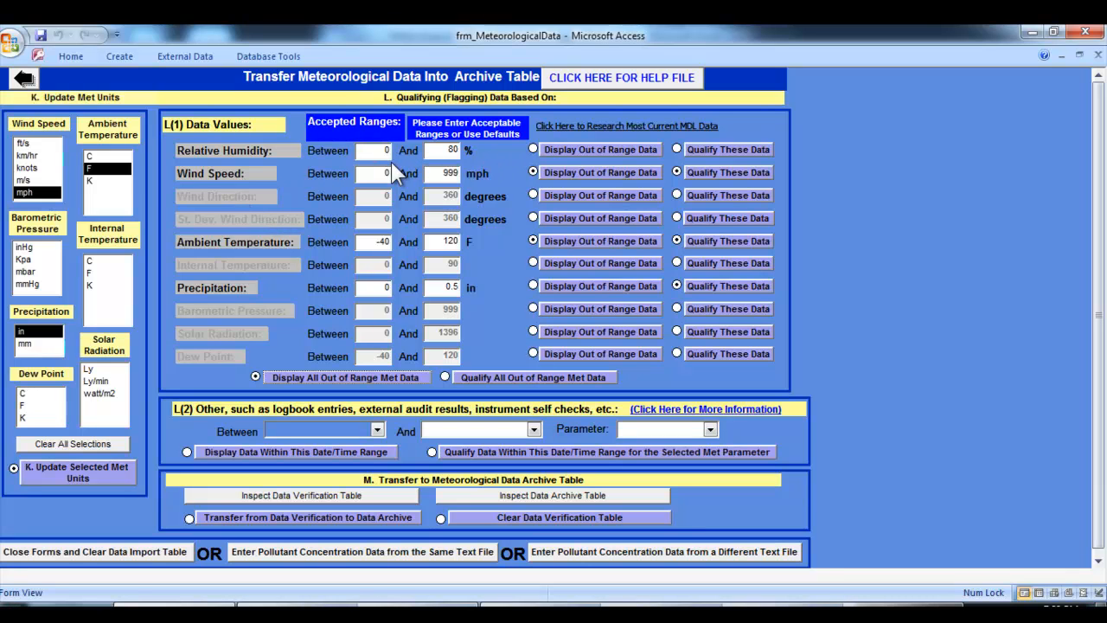
Set the upper relative humidity limit to 100% and review all out-of-range met data with its qualifiers, closing the results
{"action": "double_click", "coordinate": [444, 153]}
{"action": "left_click", "coordinate": [318, 379]}
{"action": "left_click_drag", "start_coordinate": [325, 574], "coordinate": [418, 575]}
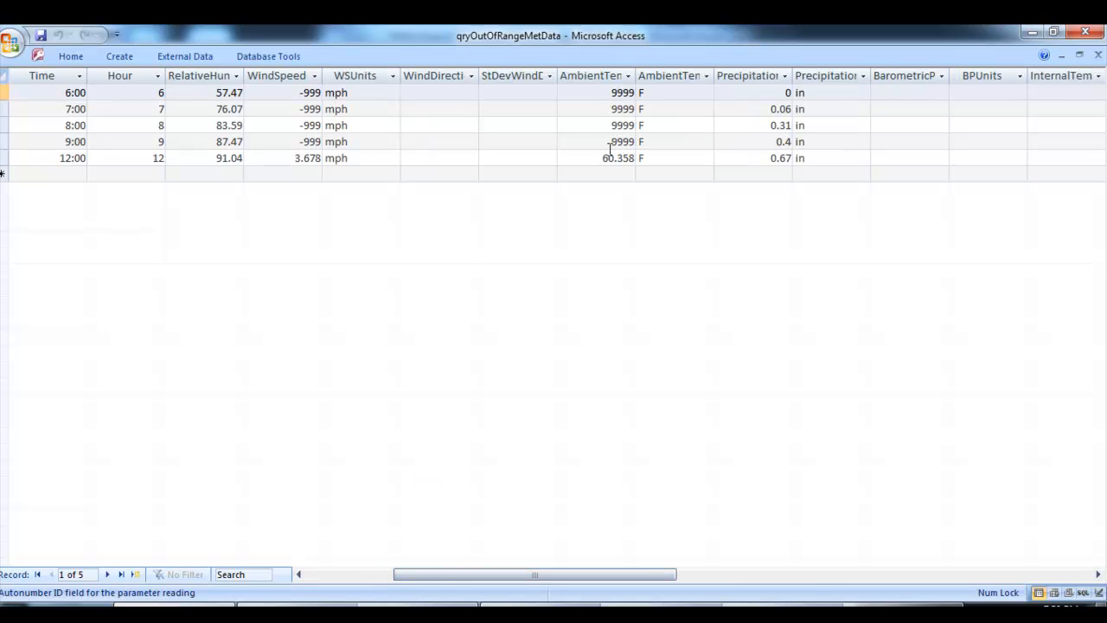
{"action": "left_click_drag", "start_coordinate": [426, 578], "coordinate": [474, 571]}
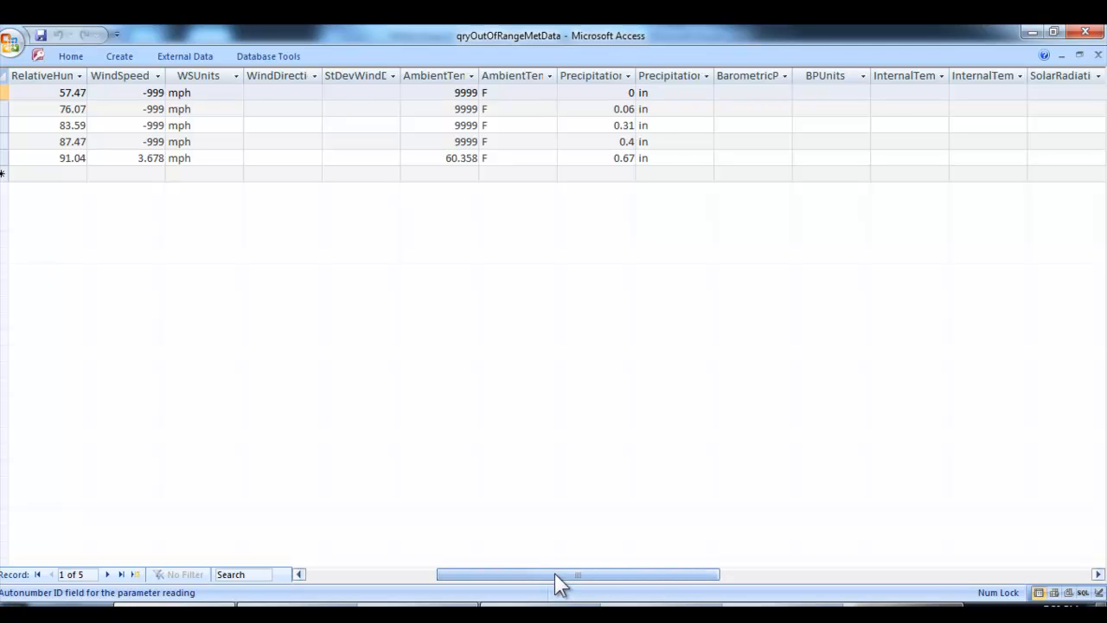
{"action": "left_click_drag", "start_coordinate": [555, 573], "coordinate": [709, 581]}
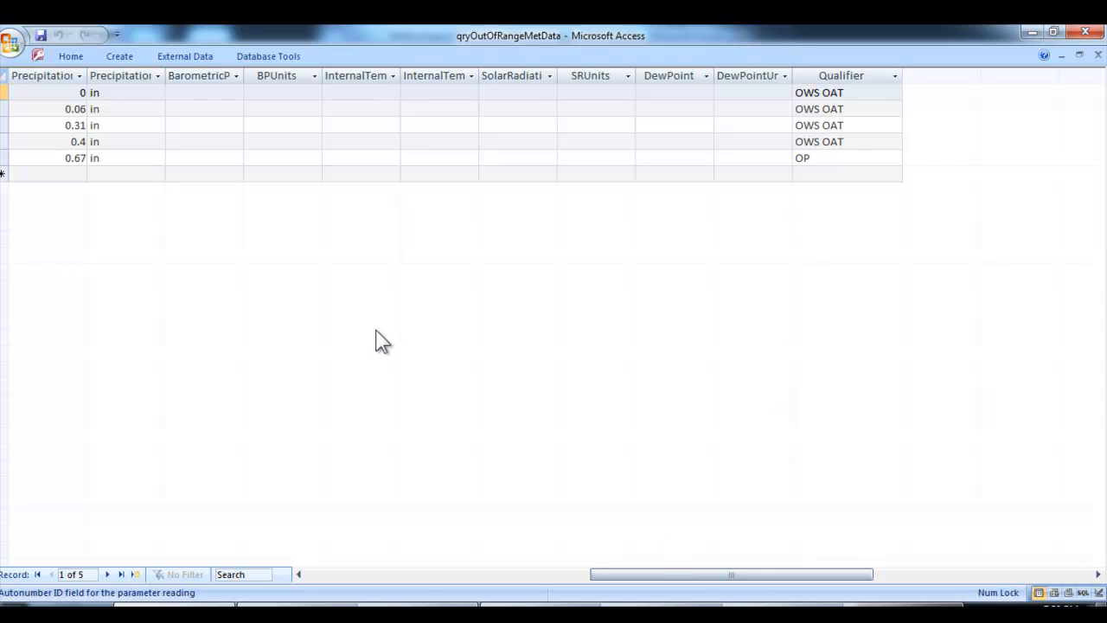
{"action": "left_click", "coordinate": [821, 159]}
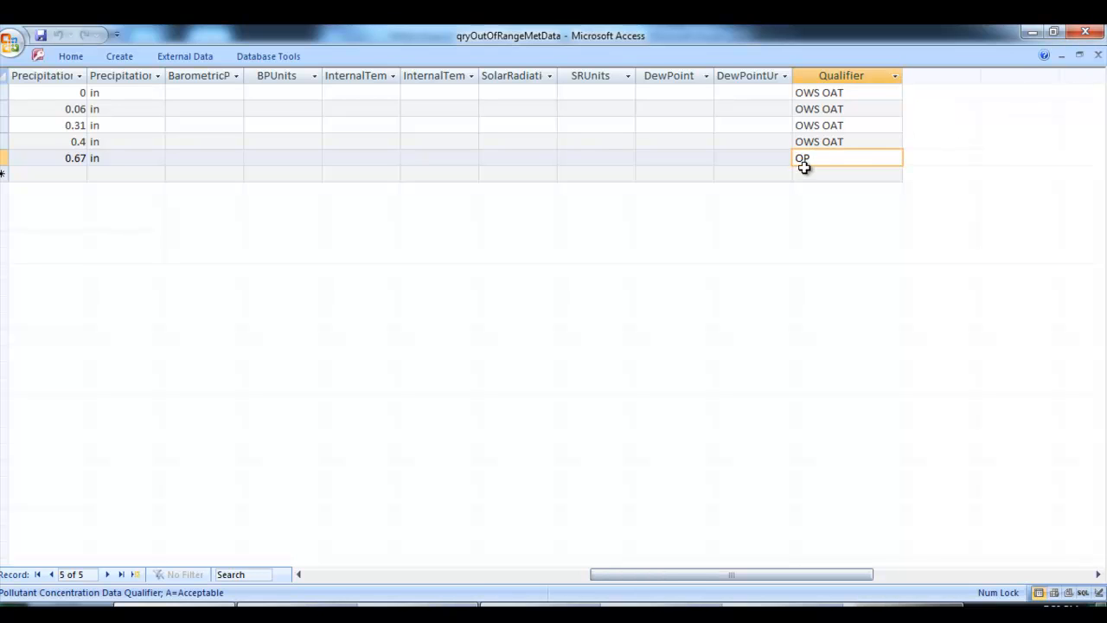
{"action": "left_click", "coordinate": [1097, 57]}
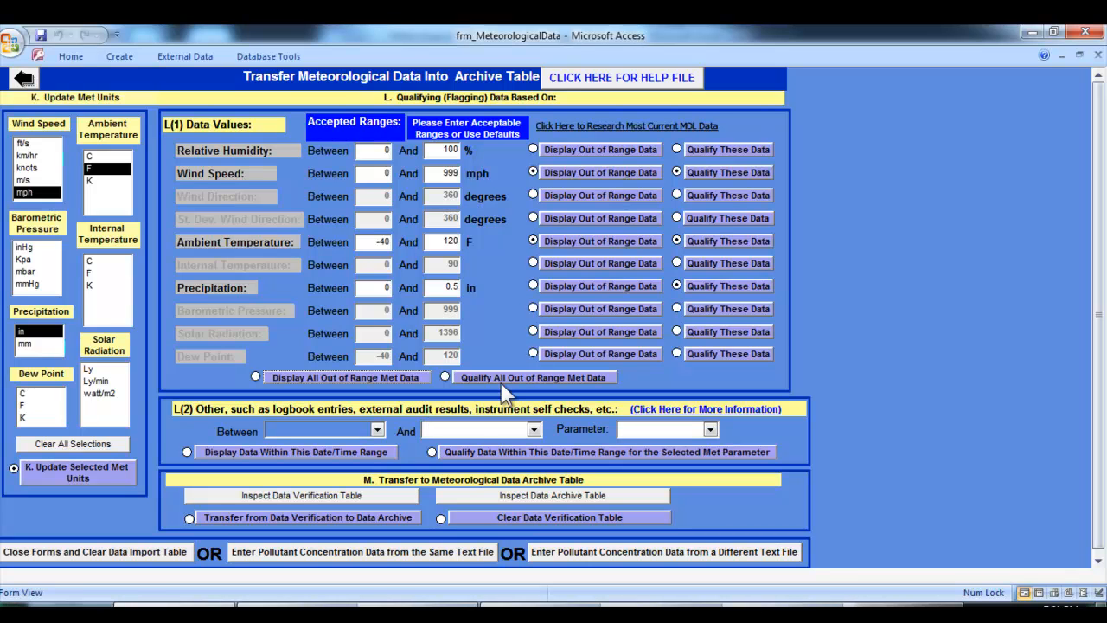
Set the date/time range from 8/11/2006 5:00 AM to 8/11/2006 12:00 PM and choose Ambient Temp as the parameter to qualify
{"action": "left_click", "coordinate": [378, 430]}
{"action": "left_click", "coordinate": [378, 412]}
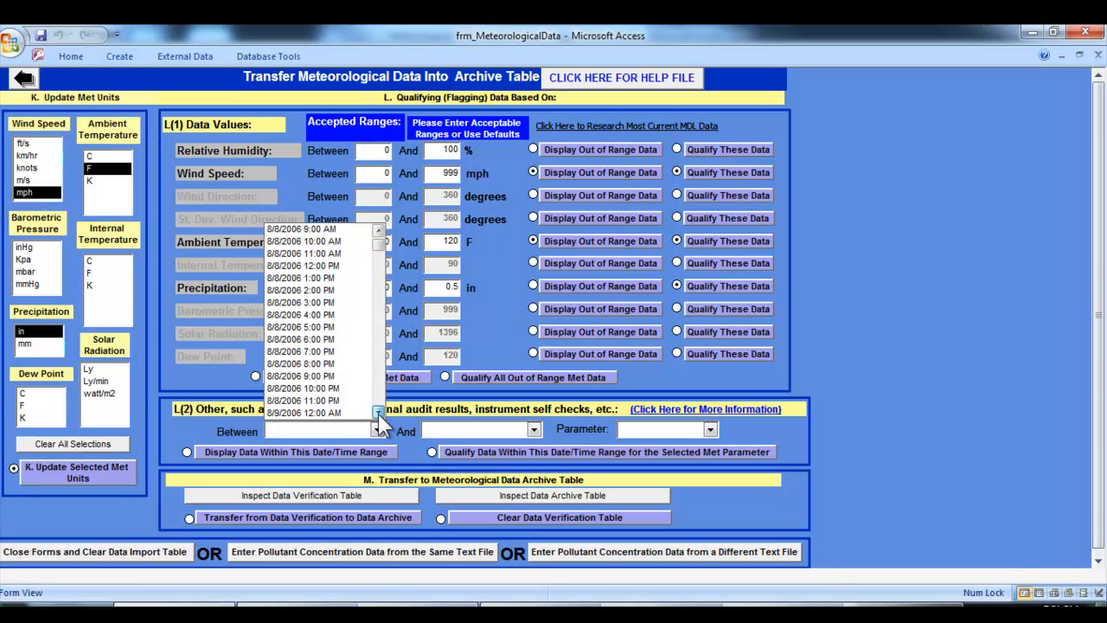
{"action": "left_click_drag", "start_coordinate": [378, 412], "coordinate": [378, 414]}
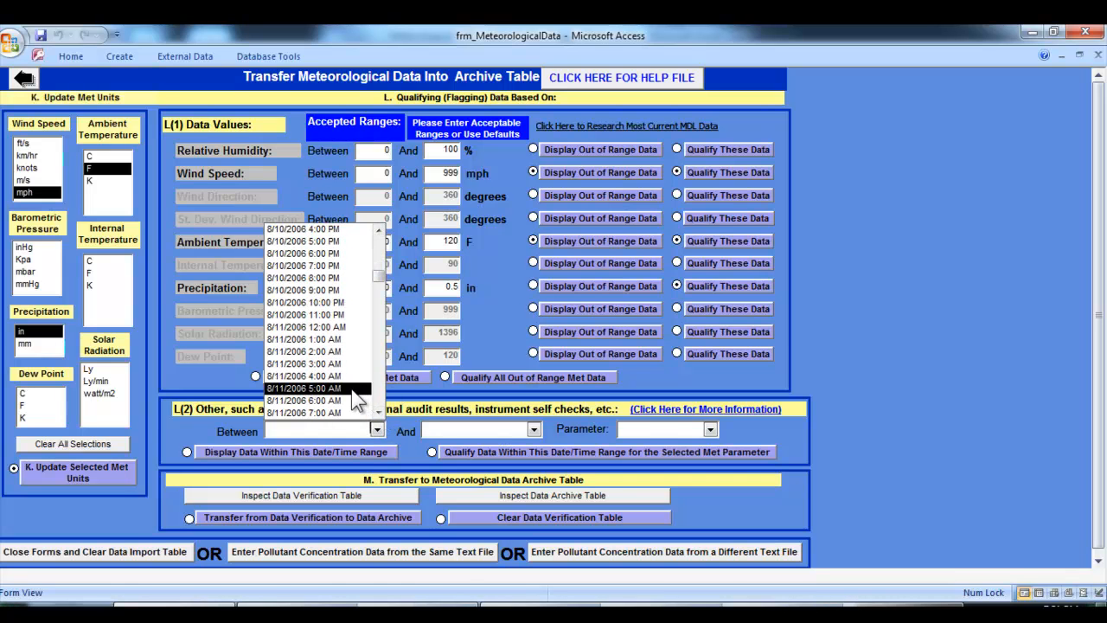
{"action": "left_click", "coordinate": [352, 389]}
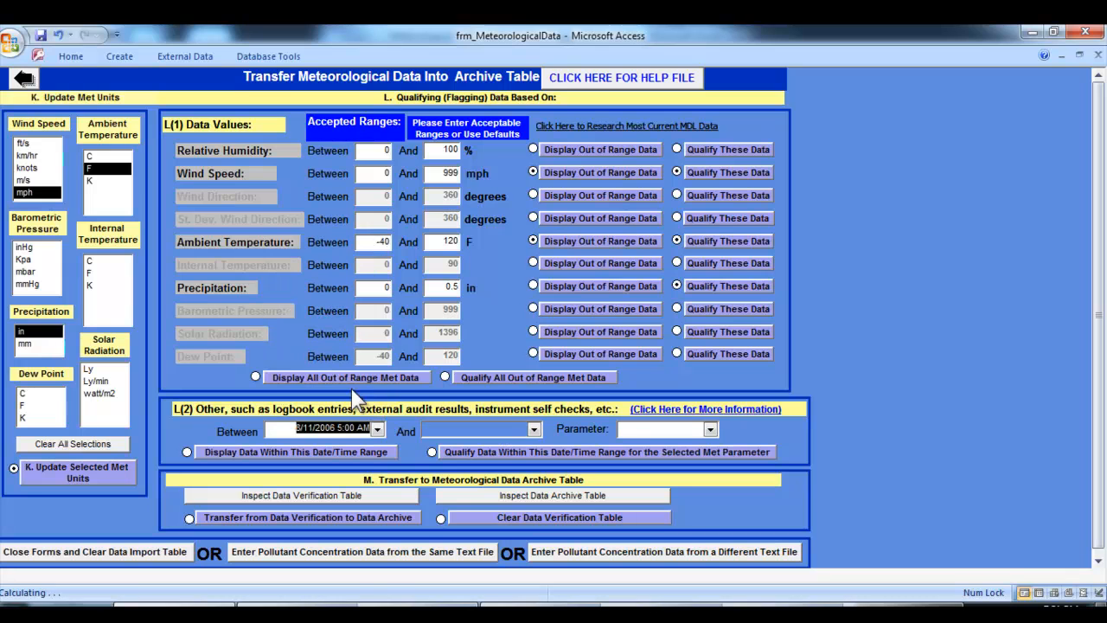
{"action": "left_click", "coordinate": [533, 431]}
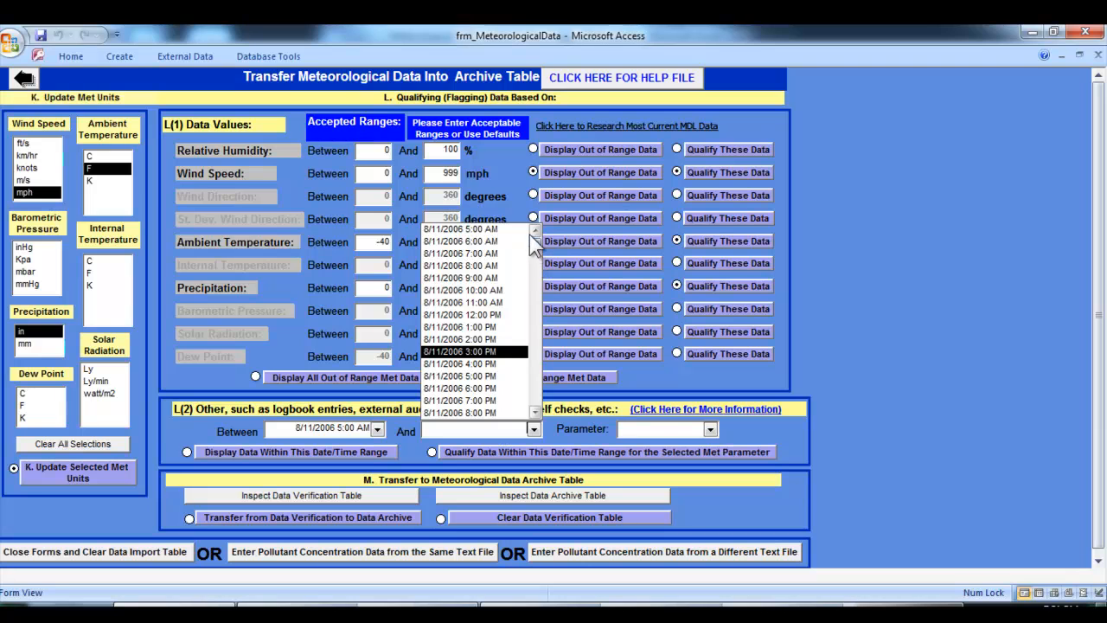
{"action": "left_click", "coordinate": [499, 315]}
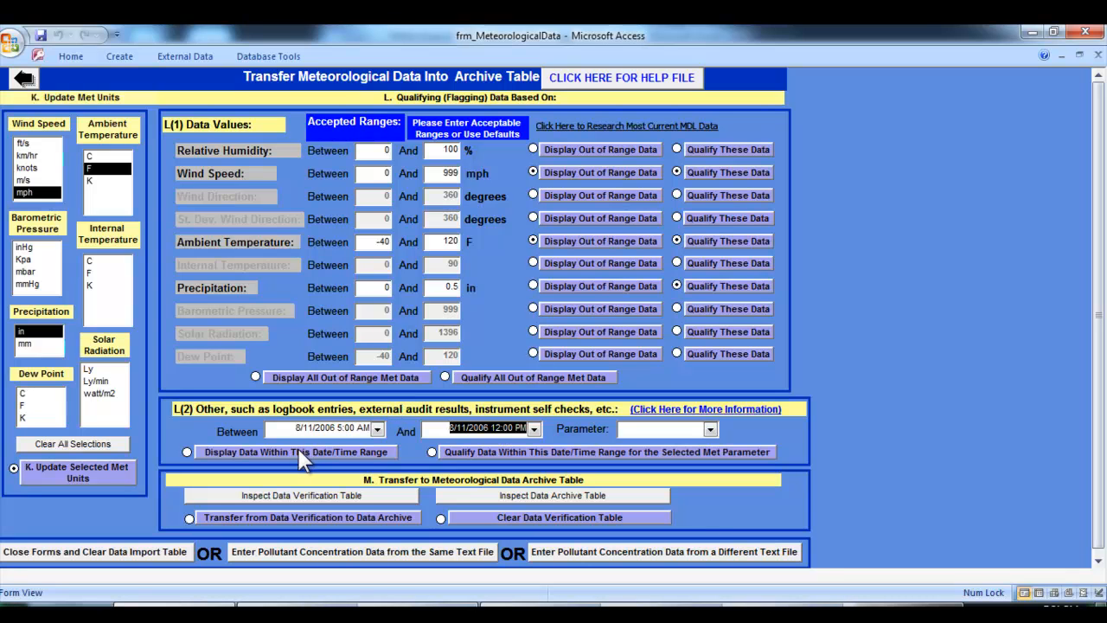
{"action": "left_click", "coordinate": [710, 430]}
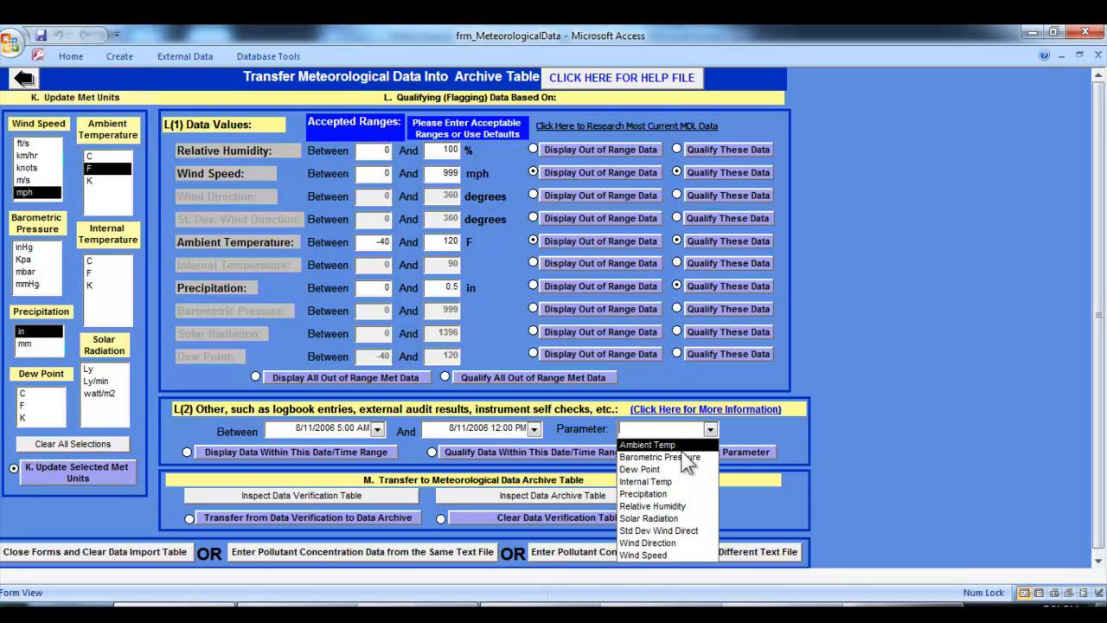
{"action": "left_click", "coordinate": [680, 447]}
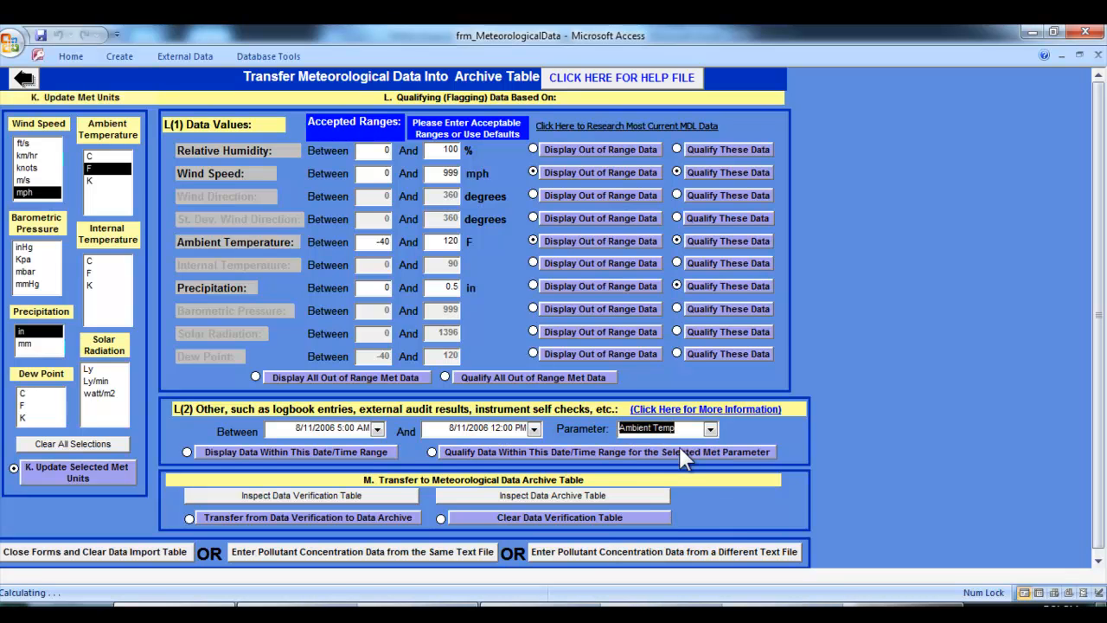
Display the data within the selected date/time range, examine the readings, and close the results
{"action": "left_click", "coordinate": [261, 456]}
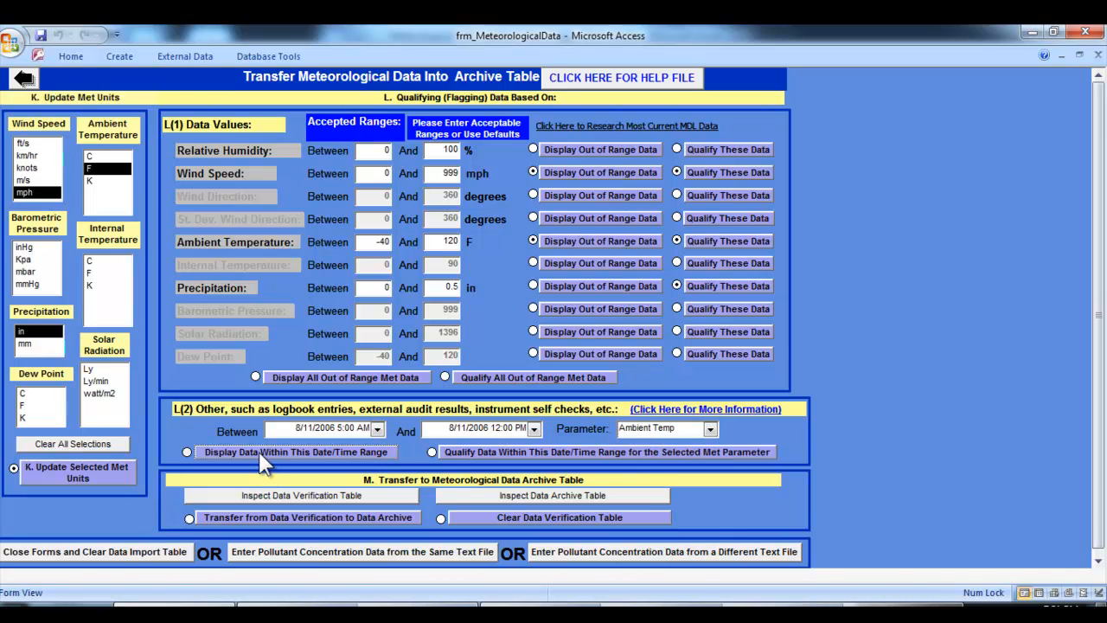
{"action": "left_click_drag", "start_coordinate": [336, 574], "coordinate": [358, 576]}
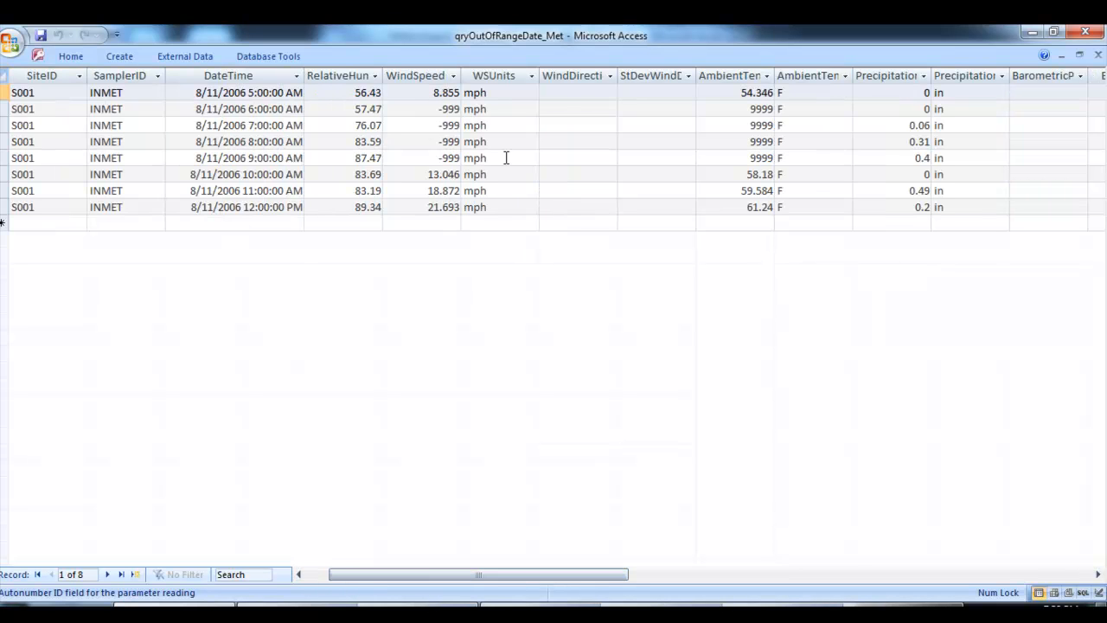
{"action": "left_click_drag", "start_coordinate": [471, 574], "coordinate": [423, 578]}
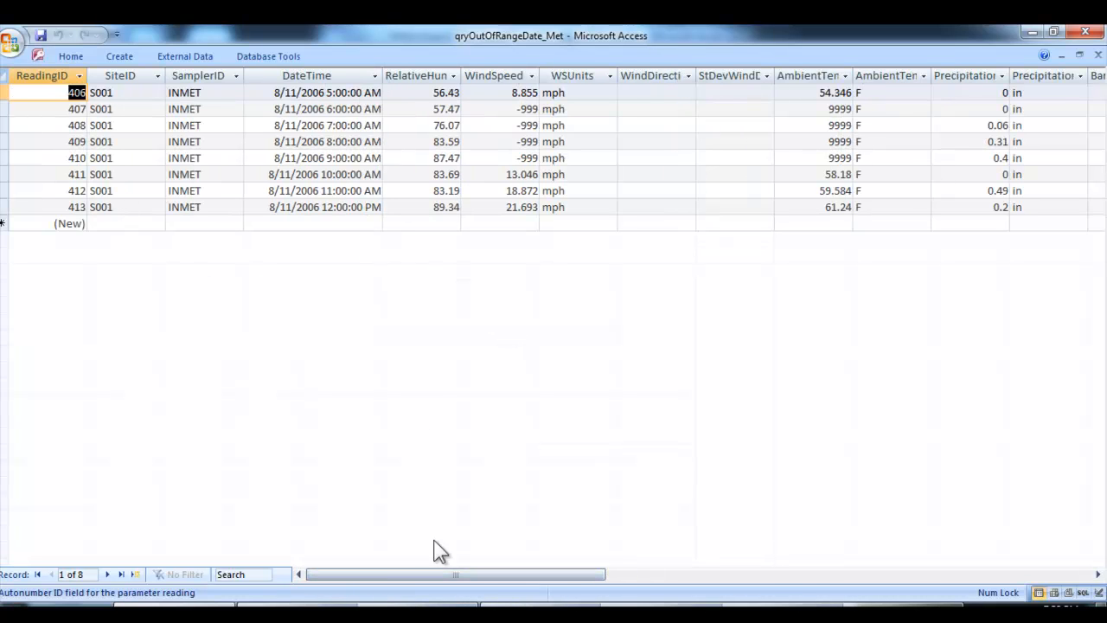
{"action": "left_click_drag", "start_coordinate": [421, 575], "coordinate": [496, 595]}
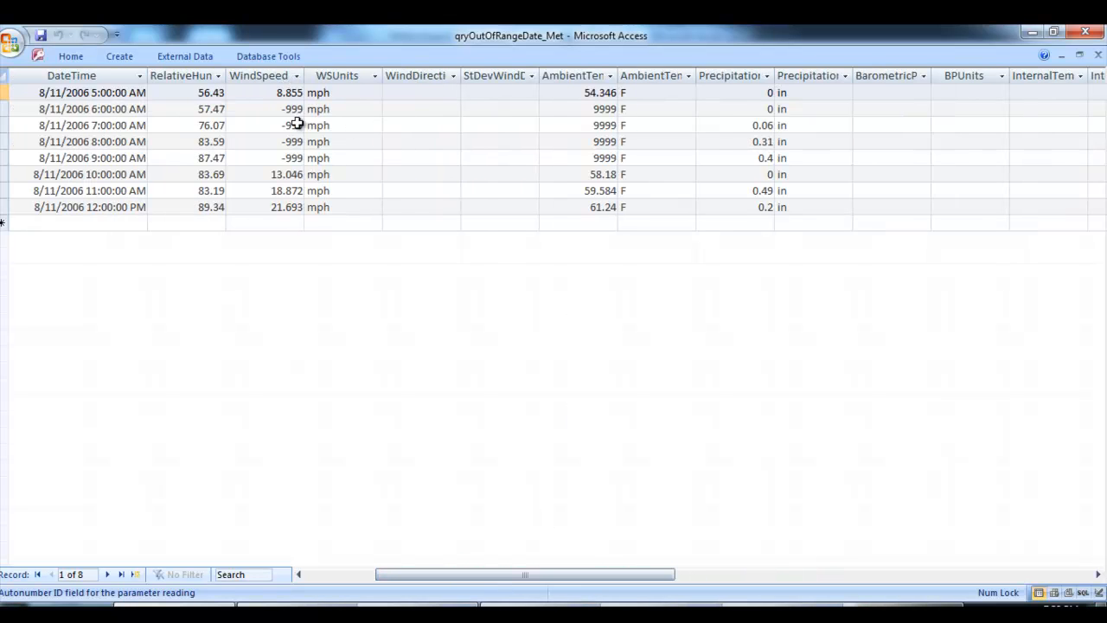
{"action": "left_click", "coordinate": [1097, 55]}
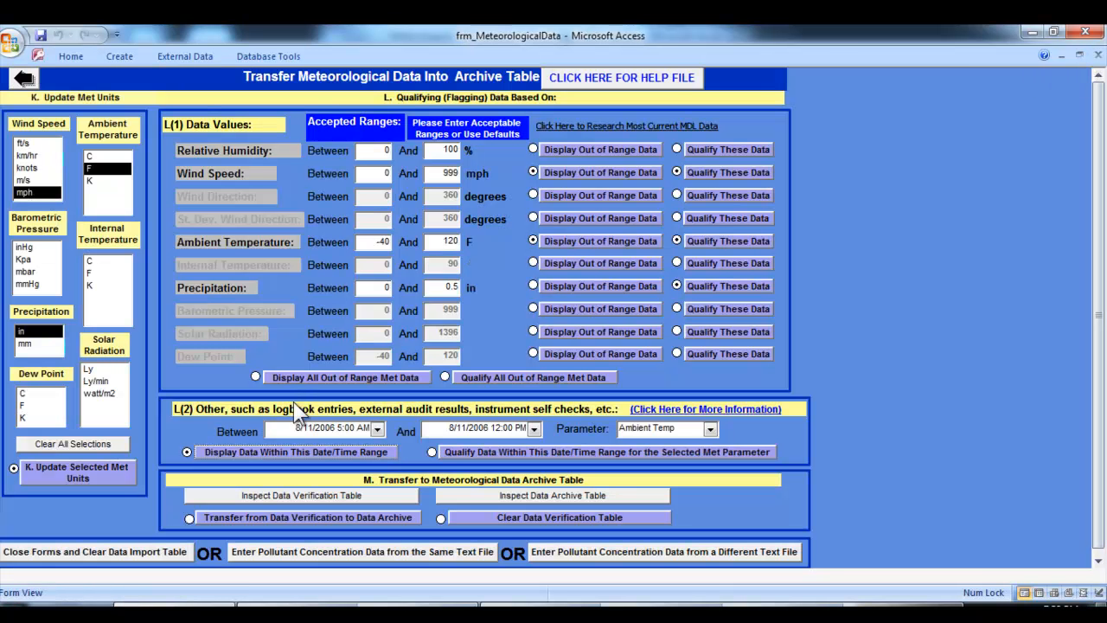
Qualify the Ambient Temp data within the selected date/time range and accept the update to the records
{"action": "left_click", "coordinate": [502, 451]}
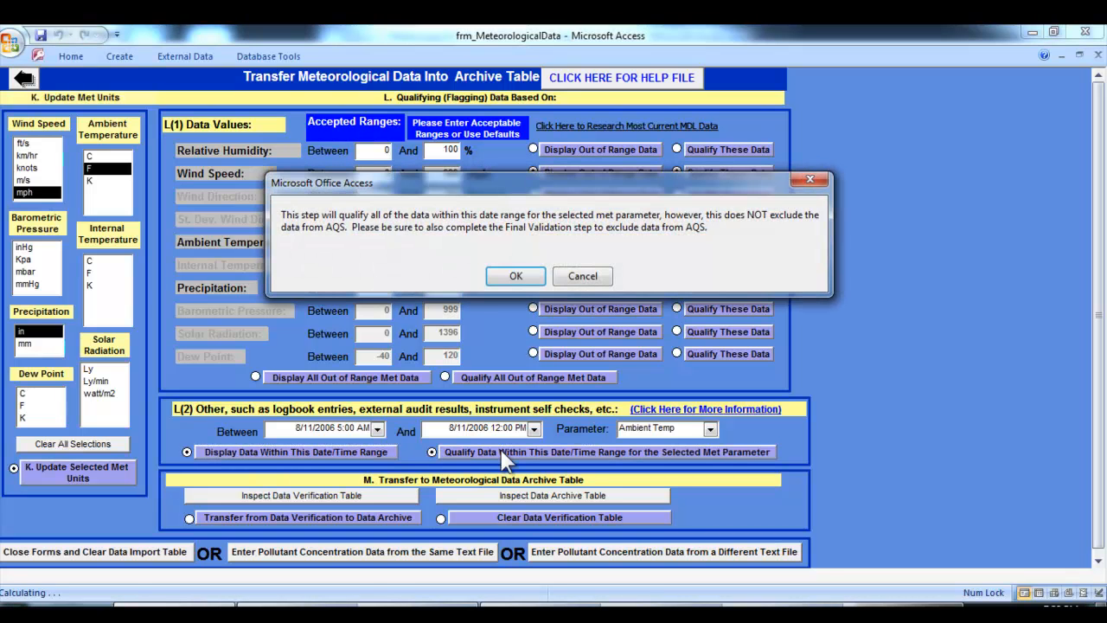
{"action": "left_click", "coordinate": [510, 275]}
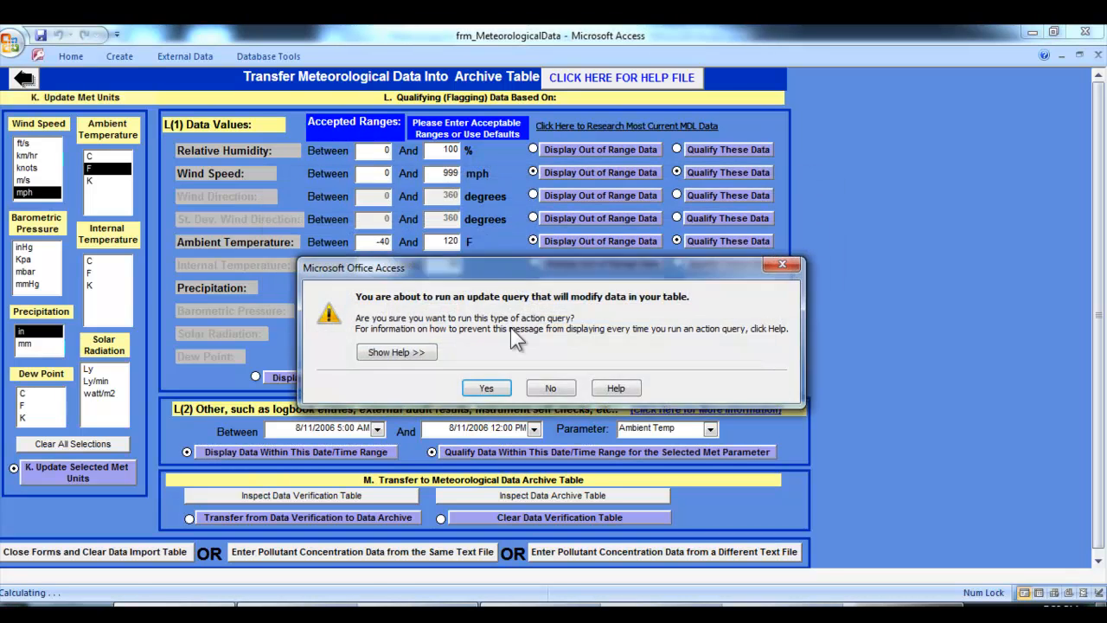
{"action": "left_click", "coordinate": [486, 389]}
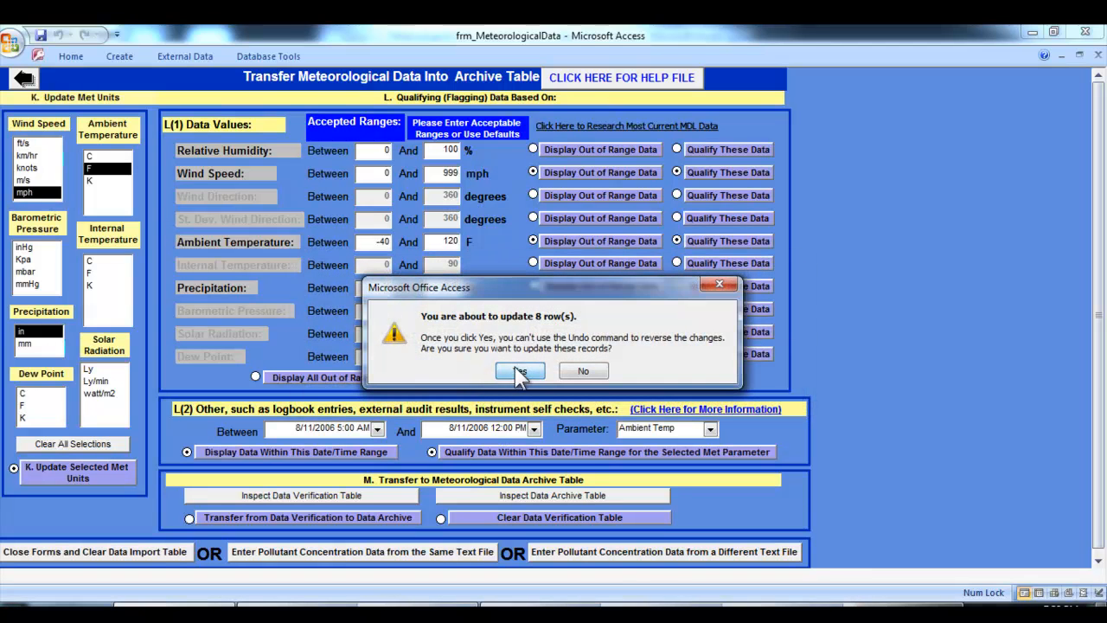
{"action": "left_click", "coordinate": [515, 369]}
Display the data within the selected date/time range again, review the Qualifier column, and close the results
{"action": "left_click", "coordinate": [380, 452]}
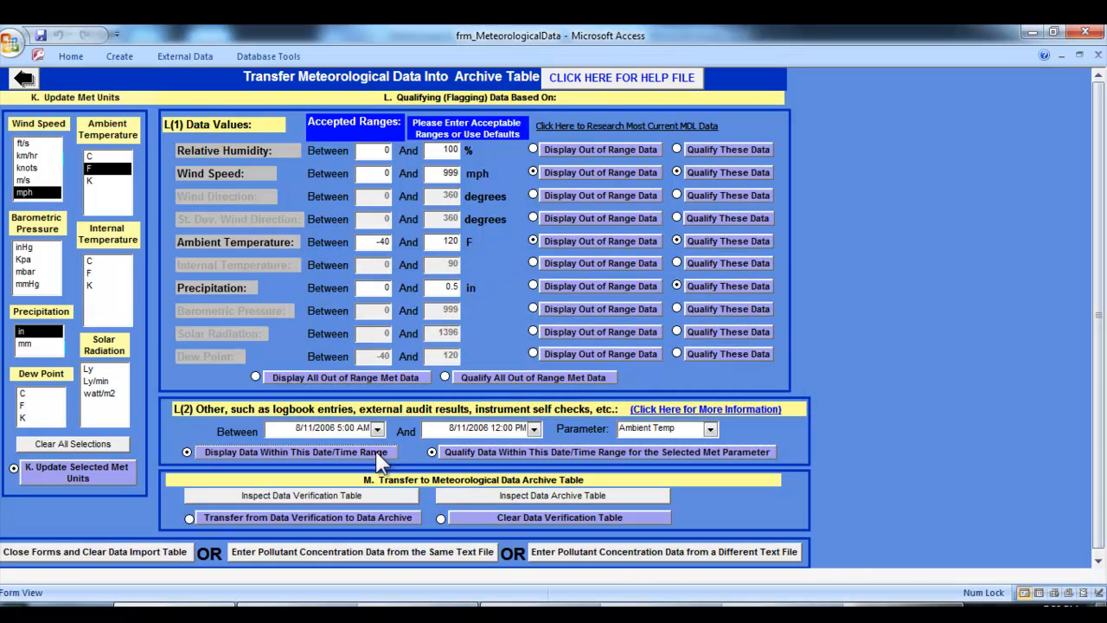
{"action": "left_click_drag", "start_coordinate": [339, 573], "coordinate": [573, 589]}
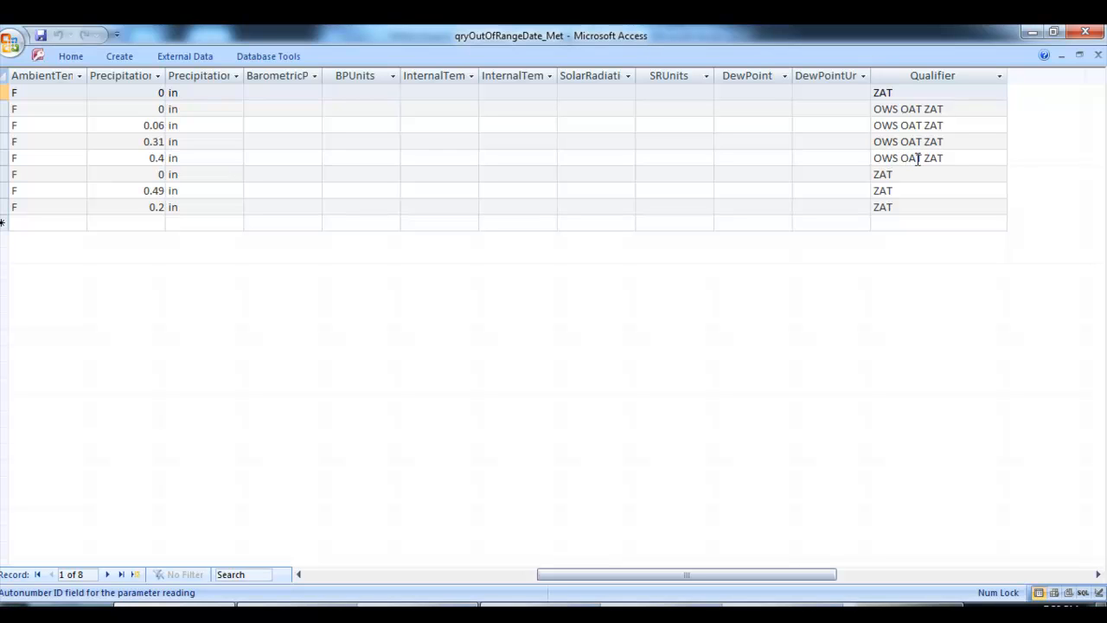
{"action": "left_click", "coordinate": [1096, 56]}
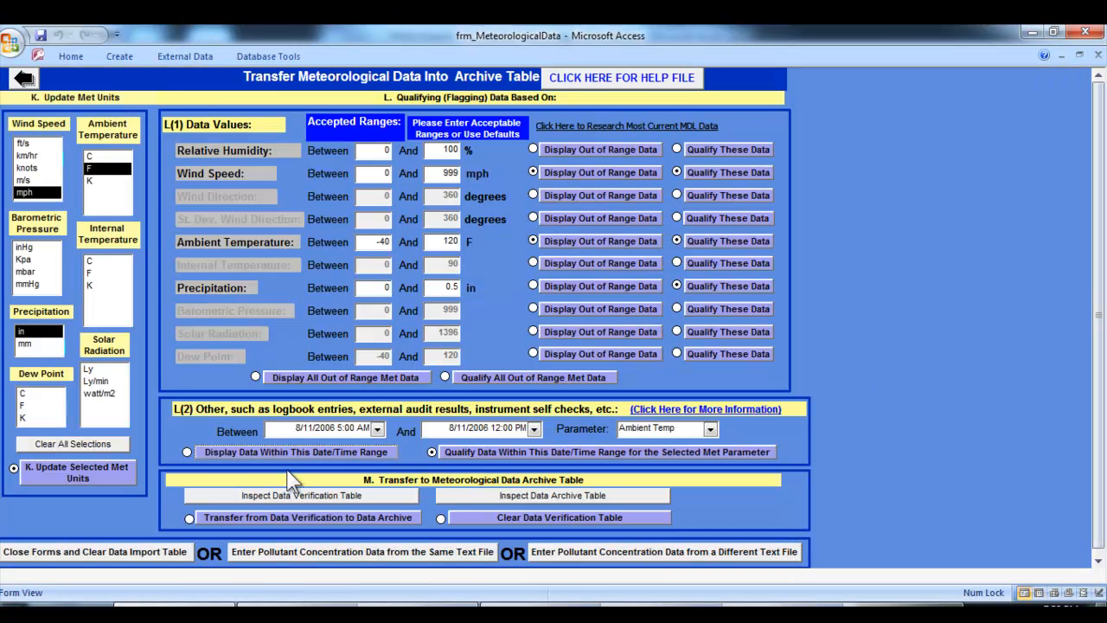
Inspect the Data Verification table, look through its weather parameter, unit and qualifier columns, and close it
{"action": "scroll", "coordinate": [159, 481], "scroll_direction": "down", "scroll_amount": 1}
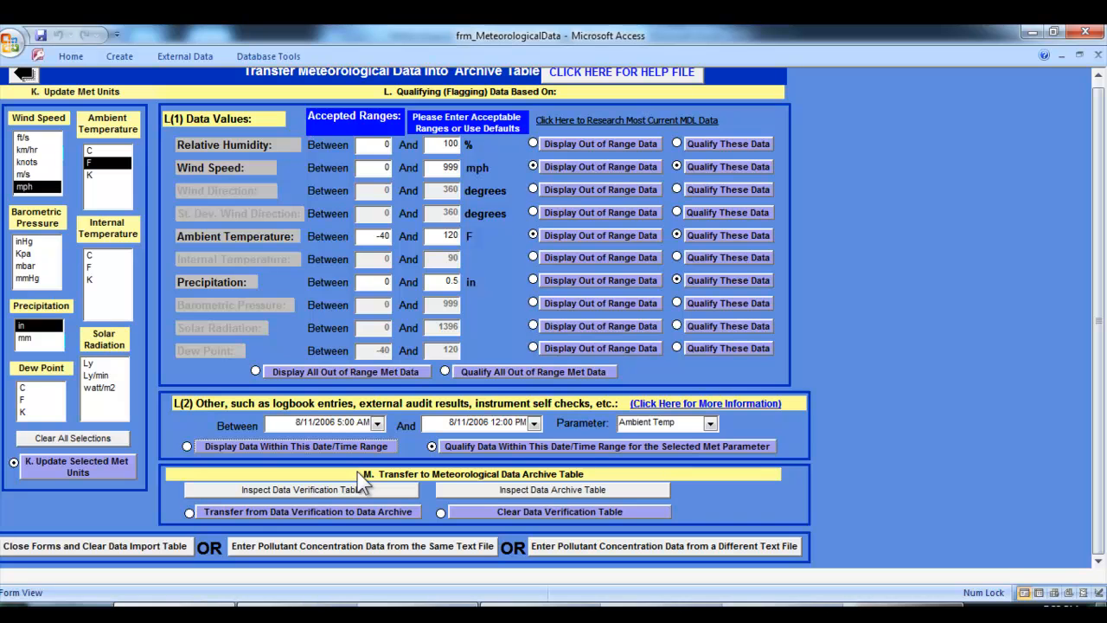
{"action": "left_click", "coordinate": [343, 490]}
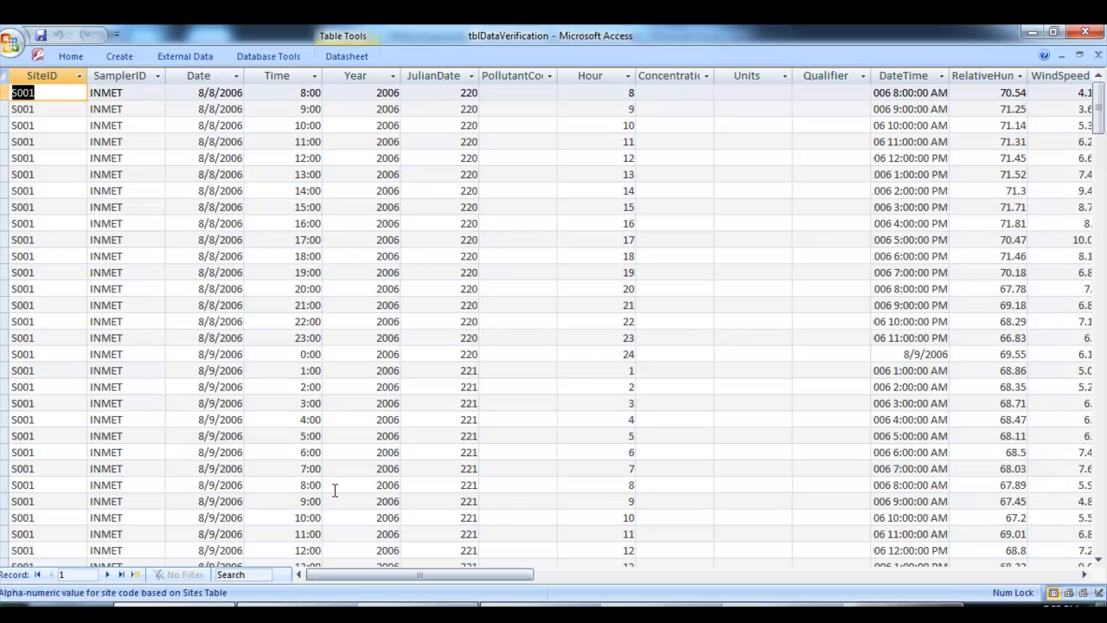
{"action": "left_click_drag", "start_coordinate": [352, 572], "coordinate": [443, 573]}
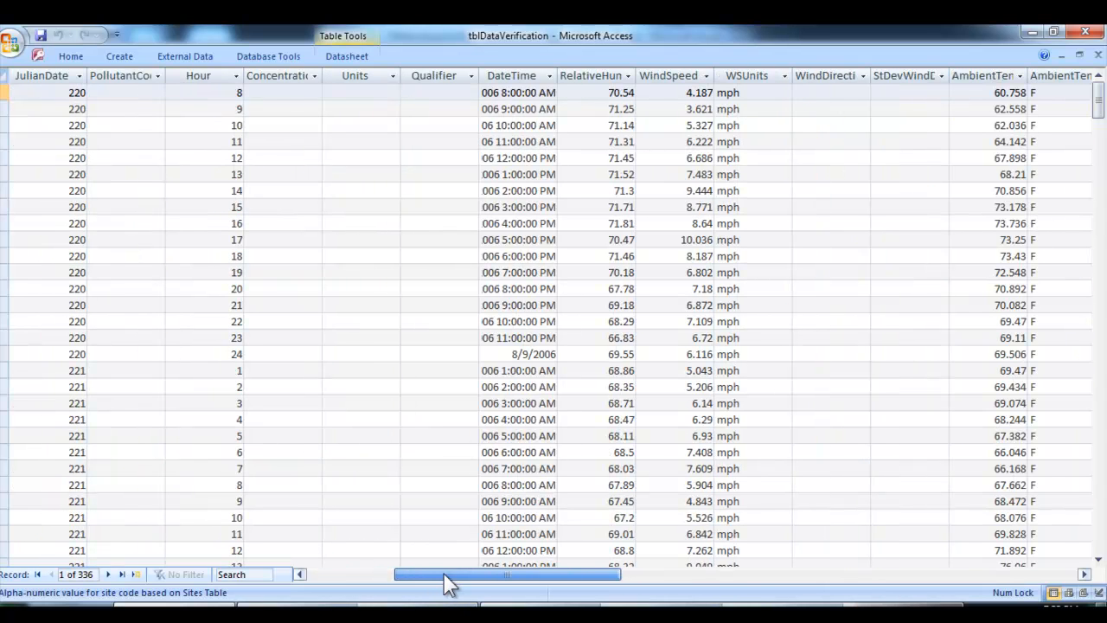
{"action": "left_click_drag", "start_coordinate": [604, 577], "coordinate": [653, 597]}
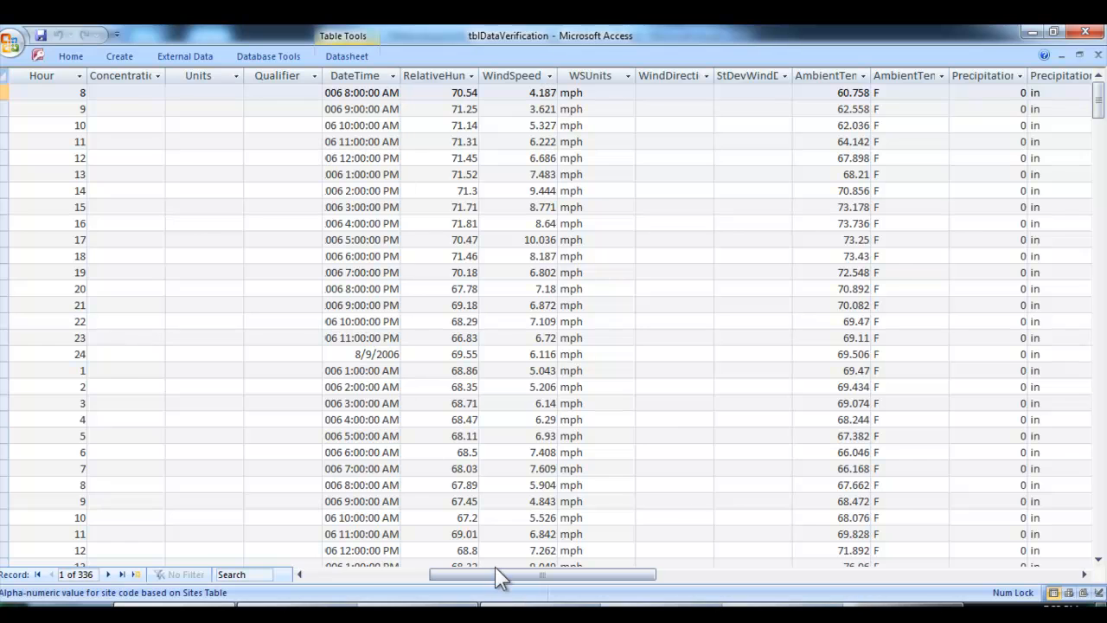
{"action": "left_click_drag", "start_coordinate": [500, 572], "coordinate": [679, 600]}
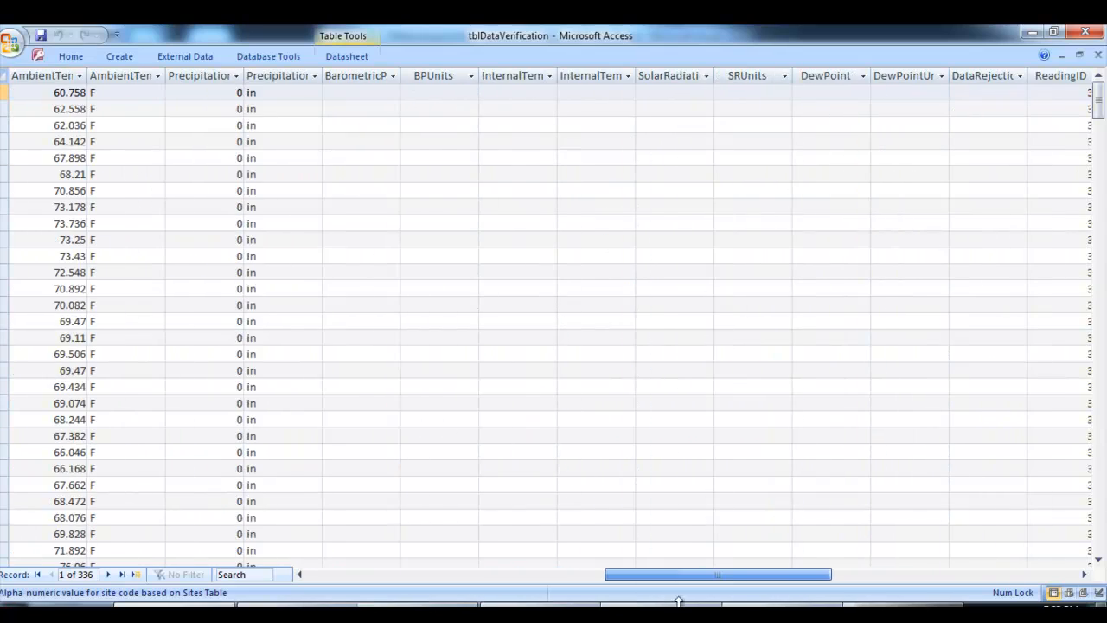
{"action": "left_click", "coordinate": [1097, 56]}
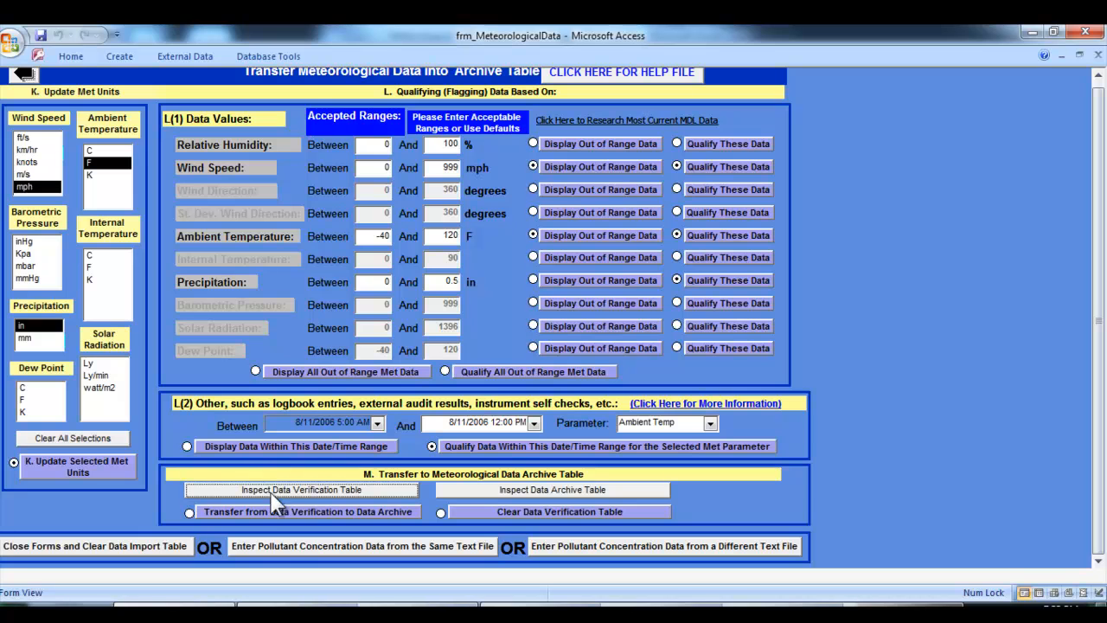
Transfer the records from Data Verification to the Data Archive, then inspect the meteorological archive table and close it
{"action": "left_click", "coordinate": [224, 509]}
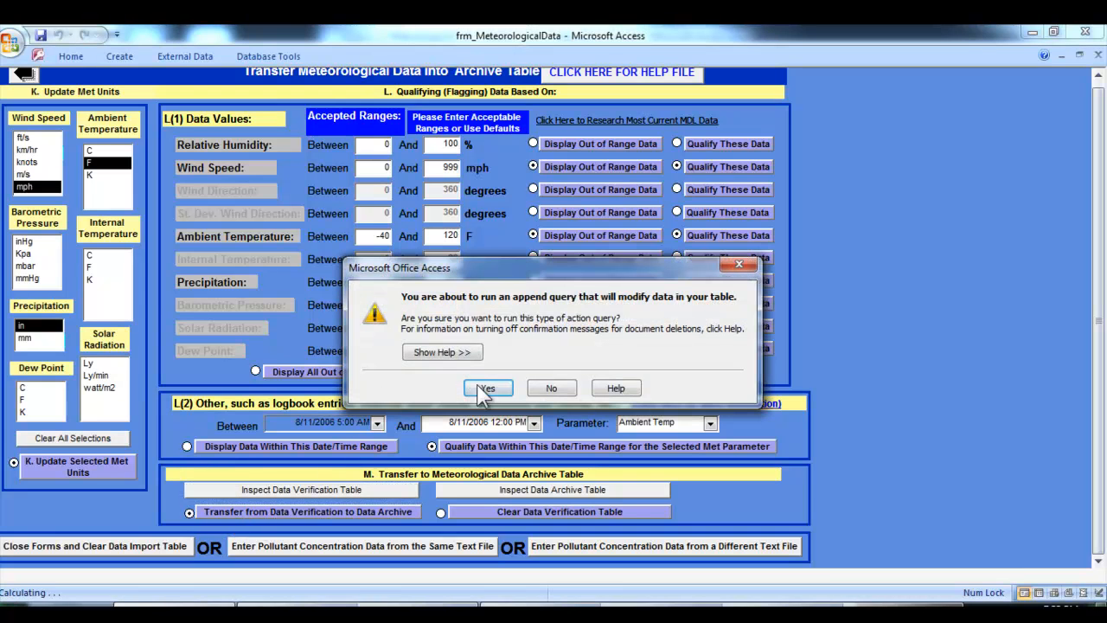
{"action": "left_click", "coordinate": [482, 389]}
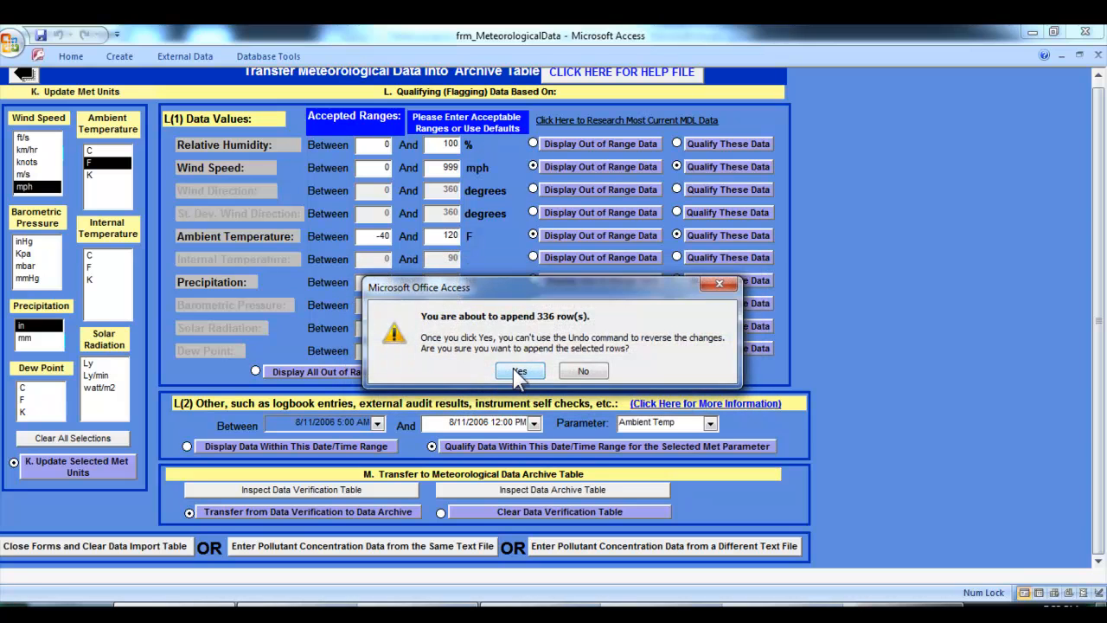
{"action": "left_click", "coordinate": [518, 371]}
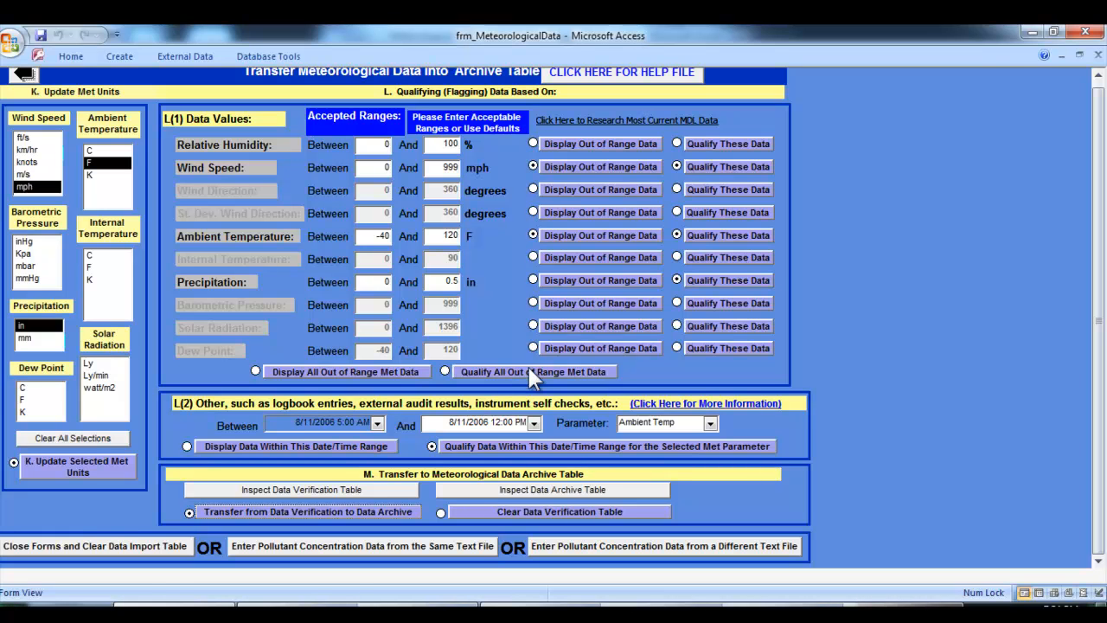
{"action": "left_click", "coordinate": [467, 490]}
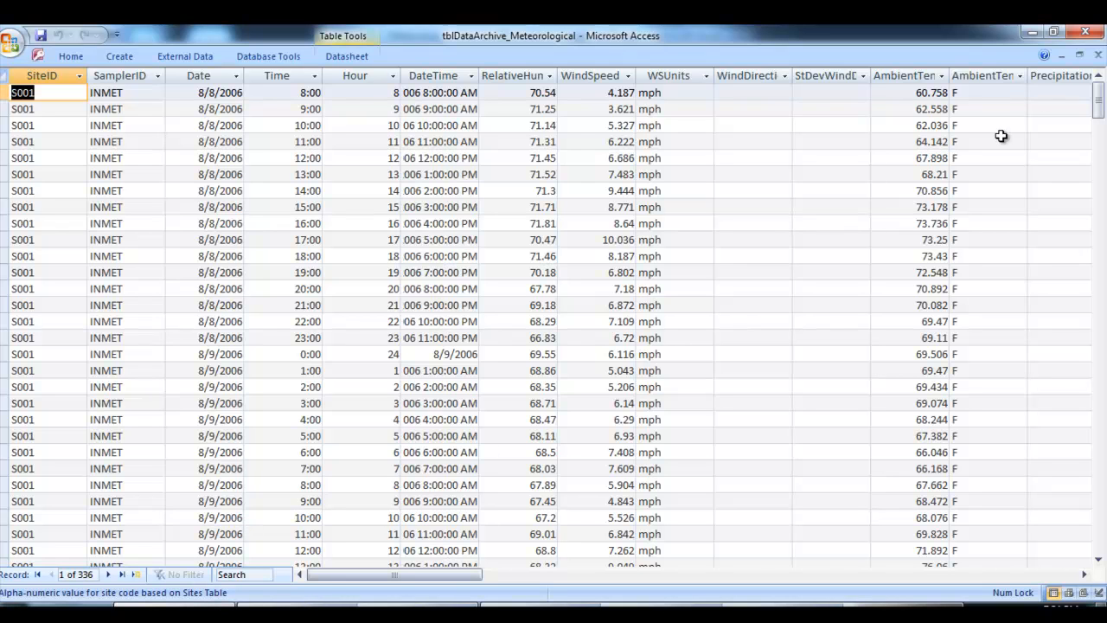
{"action": "left_click", "coordinate": [1098, 57]}
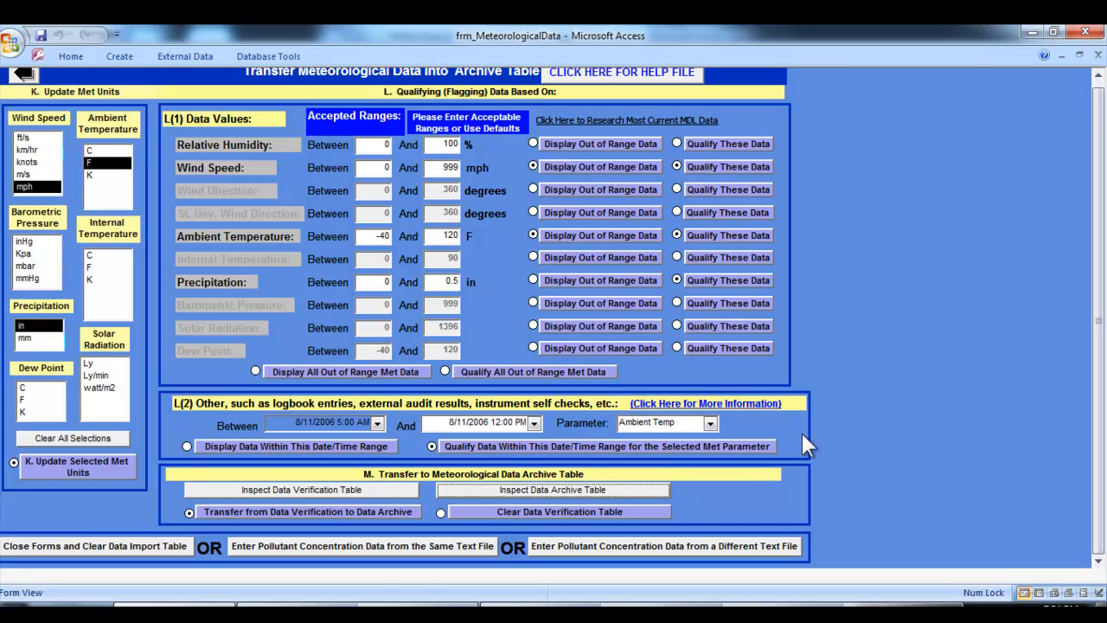
Clear the Data Verification table, accepting the deletion of its records
{"action": "left_click", "coordinate": [612, 515]}
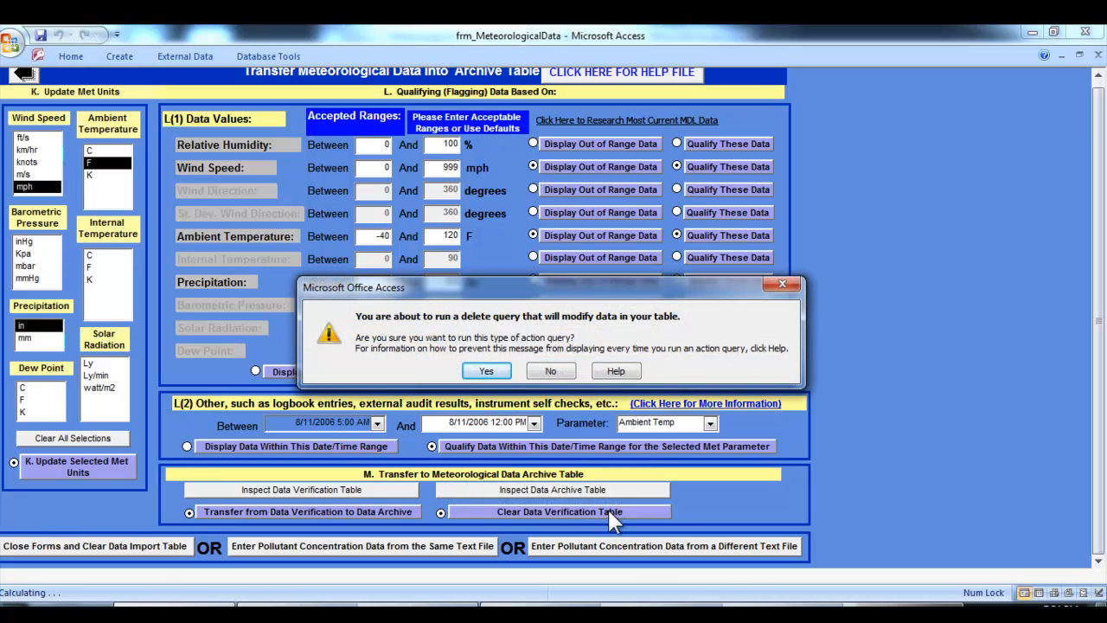
{"action": "left_click", "coordinate": [487, 371]}
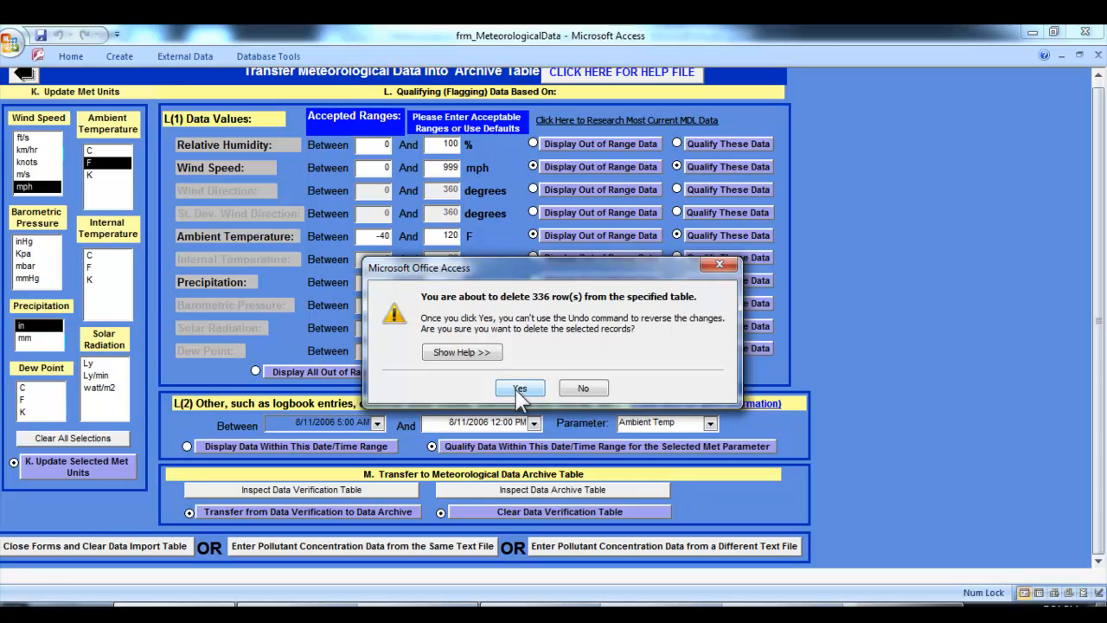
{"action": "left_click", "coordinate": [519, 389]}
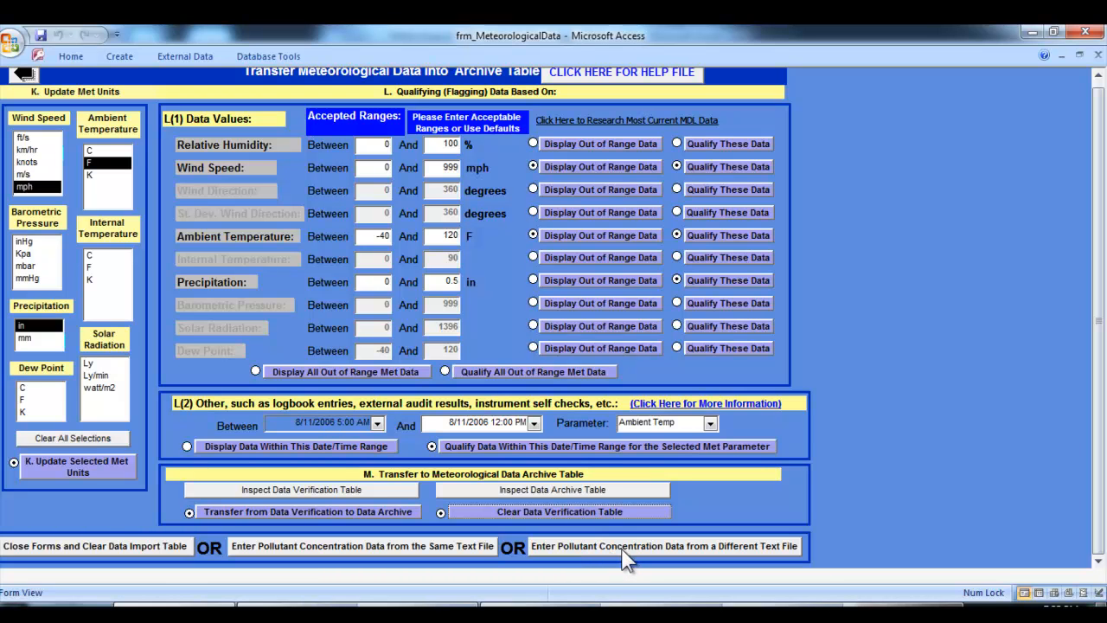
Close the forms, clear the Data Import table, and exit the database from the Main Switchboard
{"action": "left_click", "coordinate": [27, 549]}
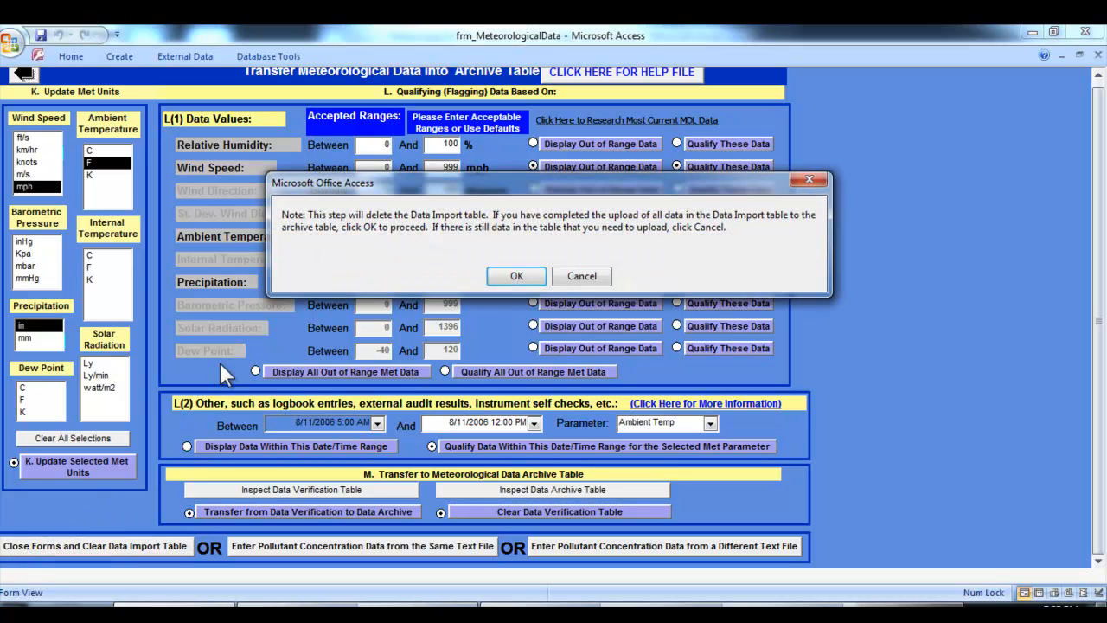
{"action": "left_click", "coordinate": [514, 277]}
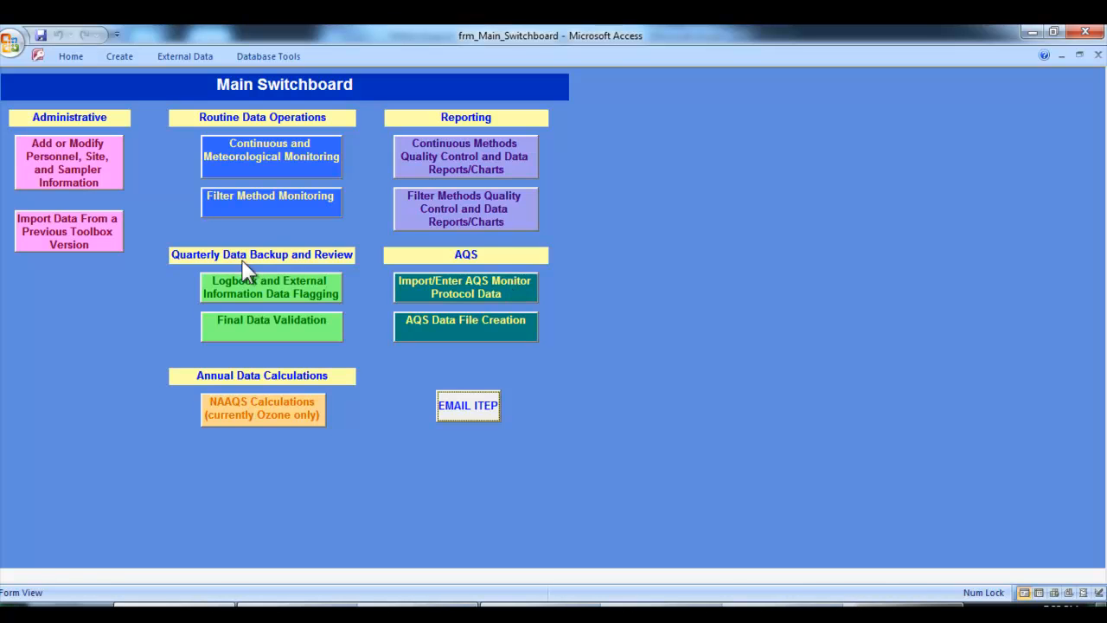
{"action": "left_click", "coordinate": [1094, 39]}
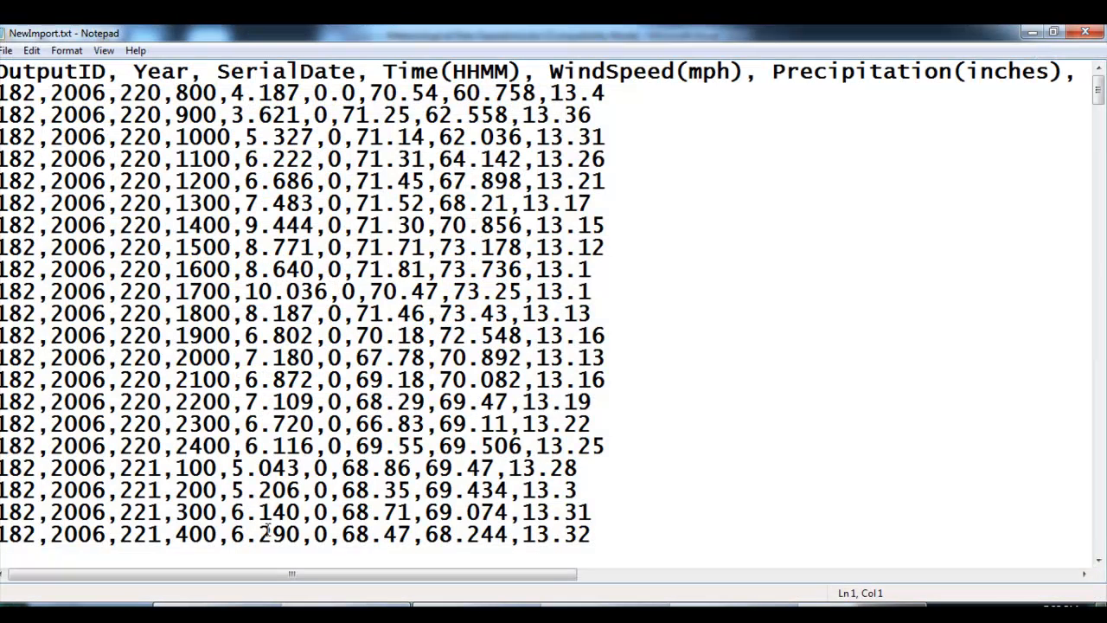
Switch to the TribalDataToolbox_v2.1 folder in Windows Explorer and copy Tribal Data Toolbox_v2.1.mdb into the Toolbox-Backups folder
{"action": "mouse_move", "coordinate": [282, 604]}
{"action": "left_click", "coordinate": [369, 541]}
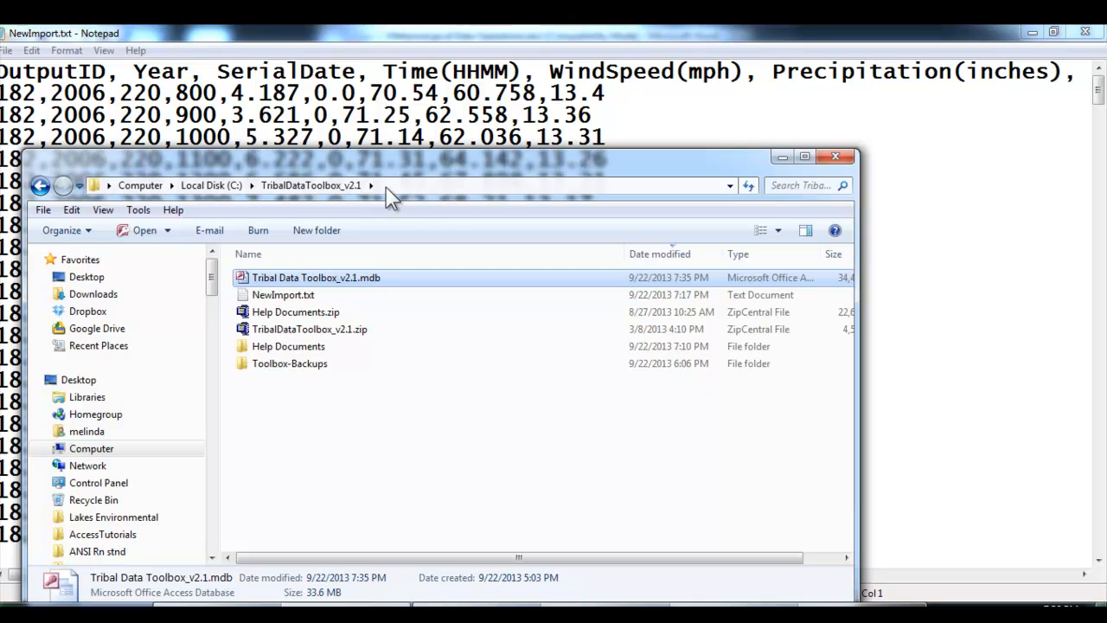
{"action": "right_click", "coordinate": [388, 280]}
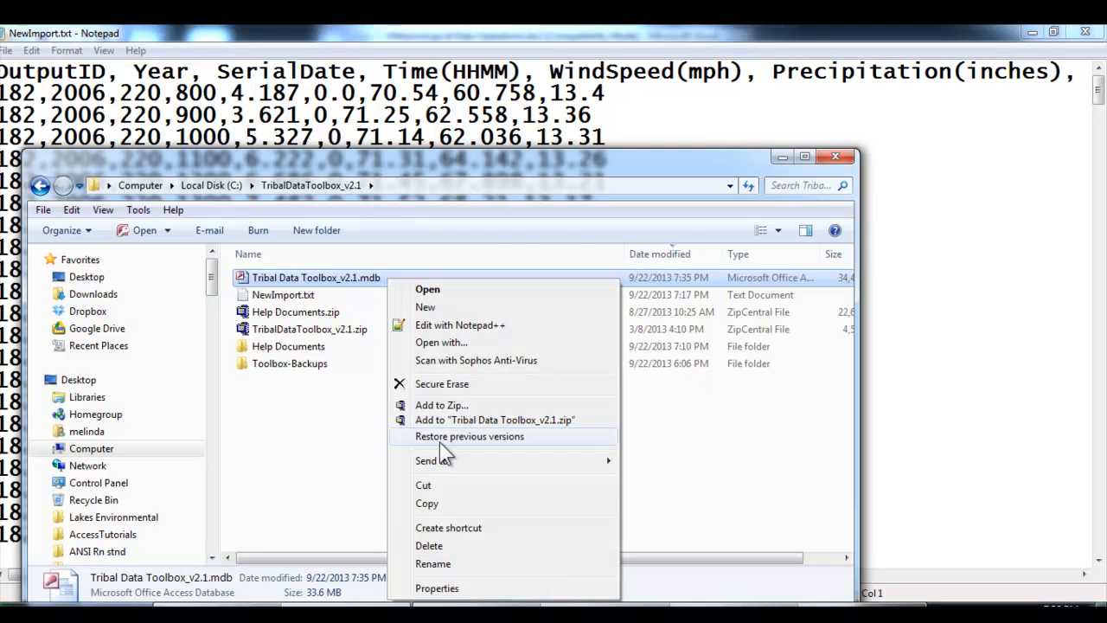
{"action": "left_click", "coordinate": [438, 503]}
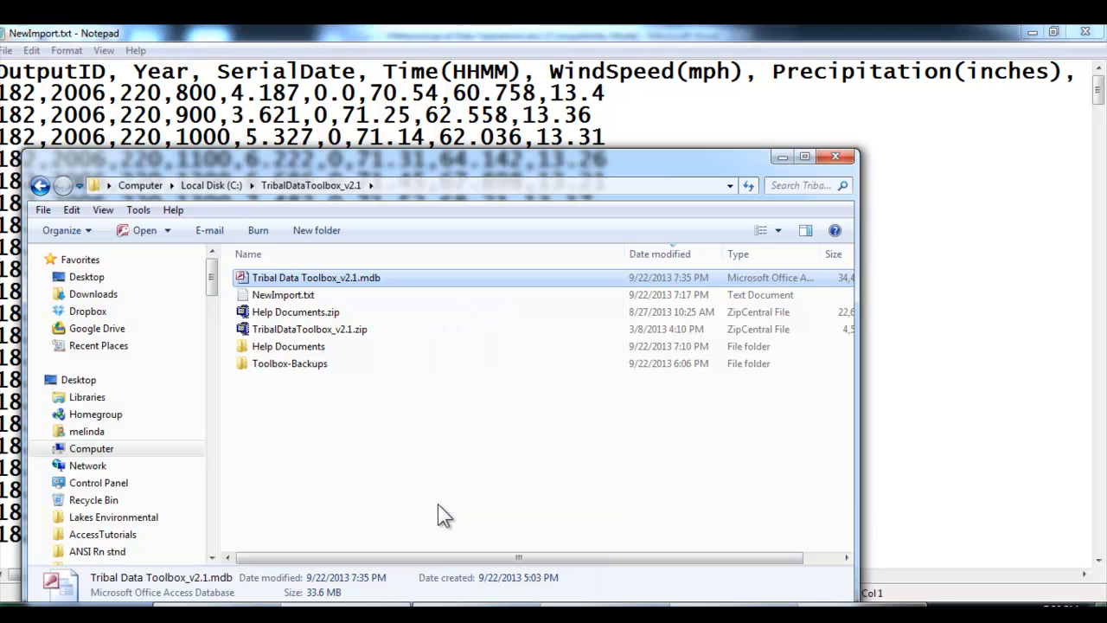
{"action": "double_click", "coordinate": [320, 366]}
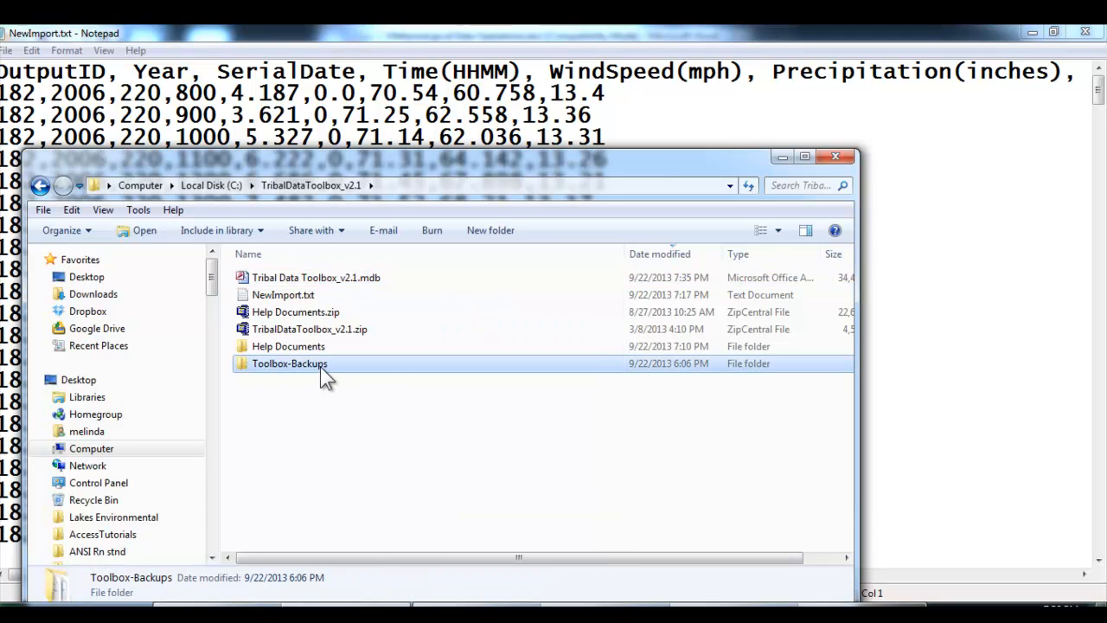
{"action": "right_click", "coordinate": [281, 373]}
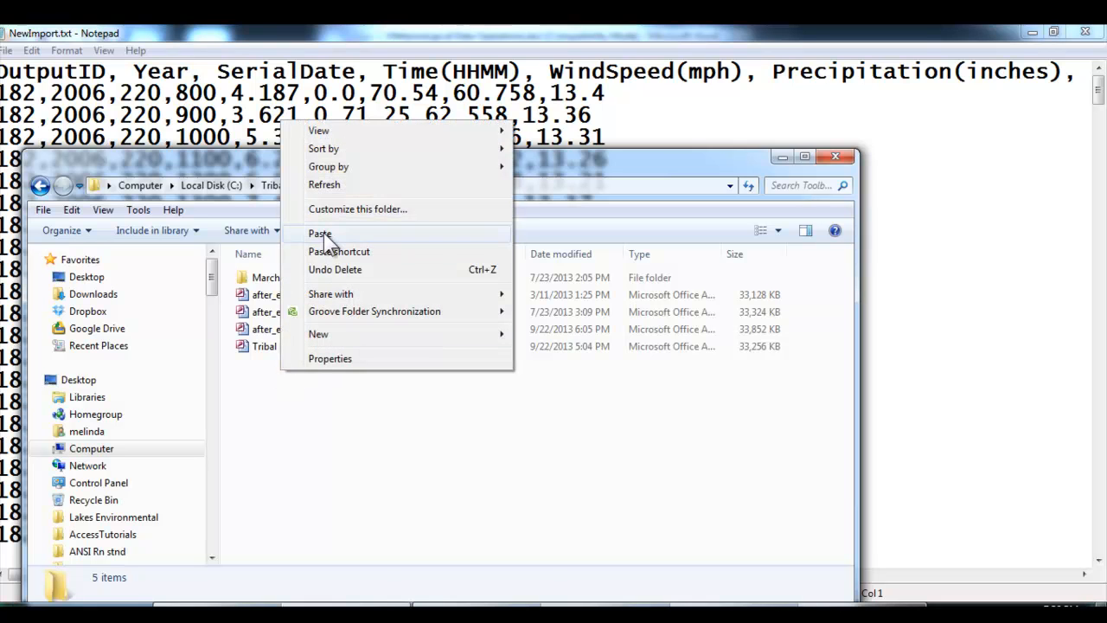
{"action": "left_click", "coordinate": [323, 233]}
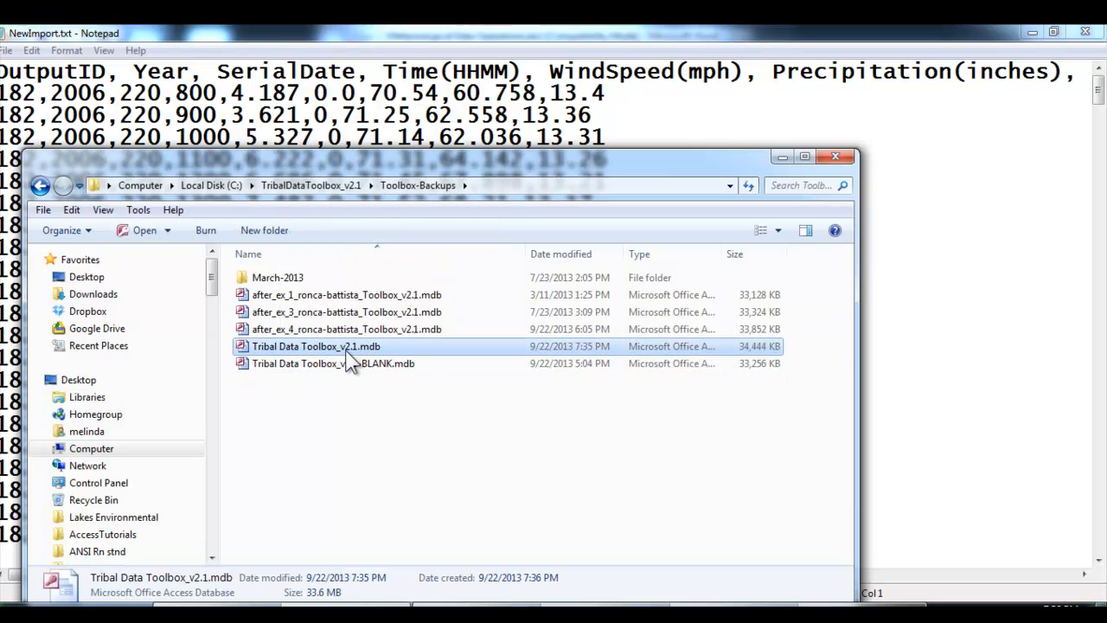
Rename the backup copy as after_ex_5_, the owner's surname and _Toolbox_v2.1.mdb, and return to the TribalDataToolbox_v2.1 folder to select the working database
{"action": "right_click", "coordinate": [396, 346]}
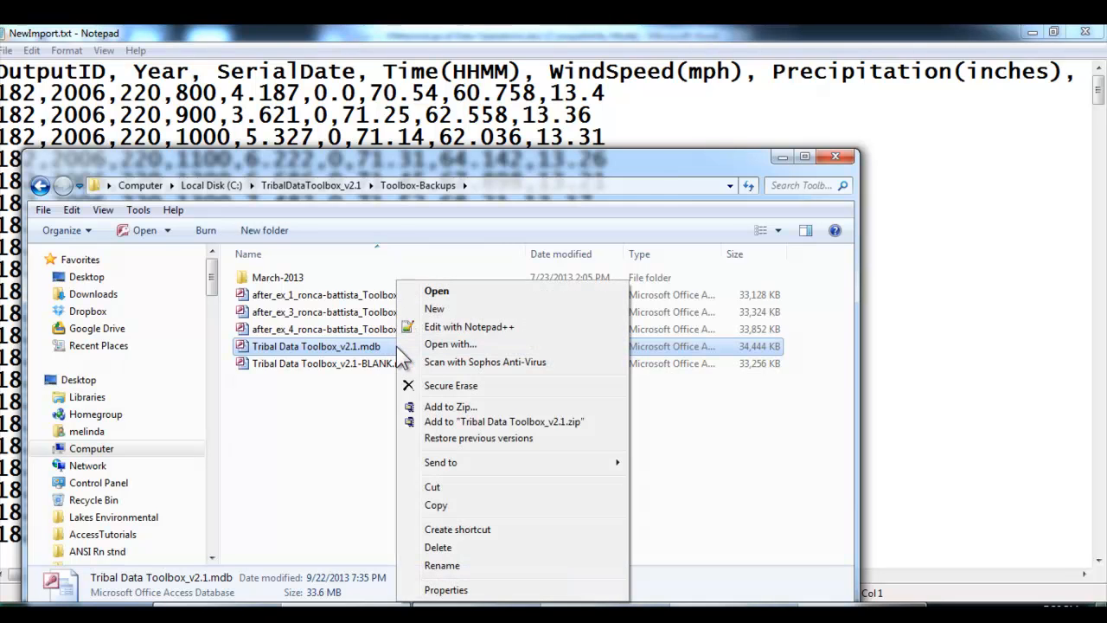
{"action": "left_click", "coordinate": [443, 565]}
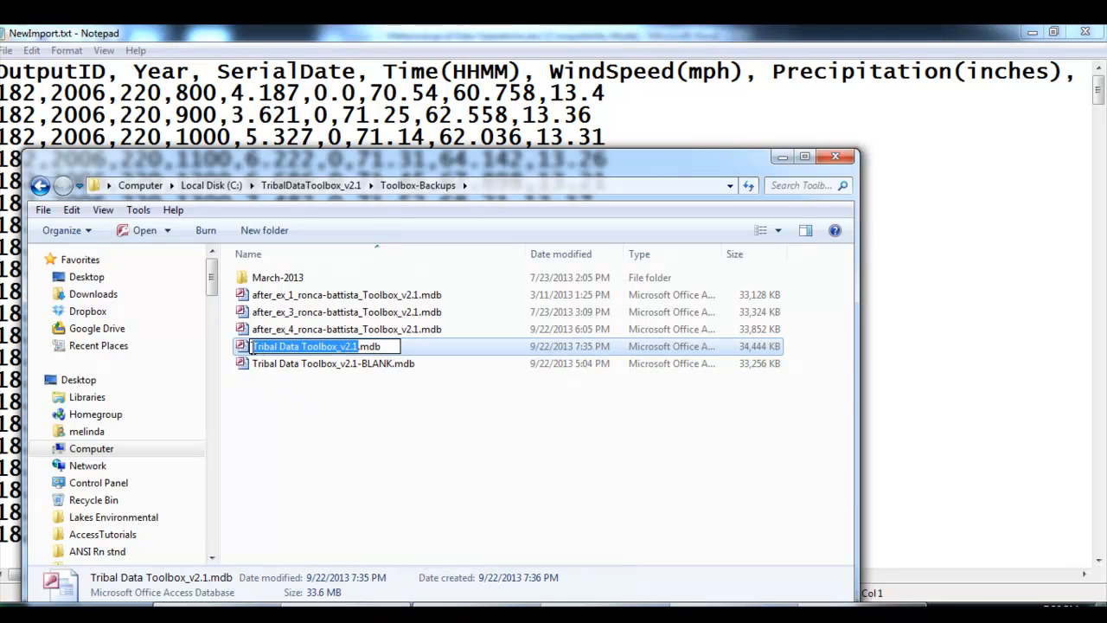
{"action": "key", "text": "Home"}
{"action": "type", "text": "after_"}
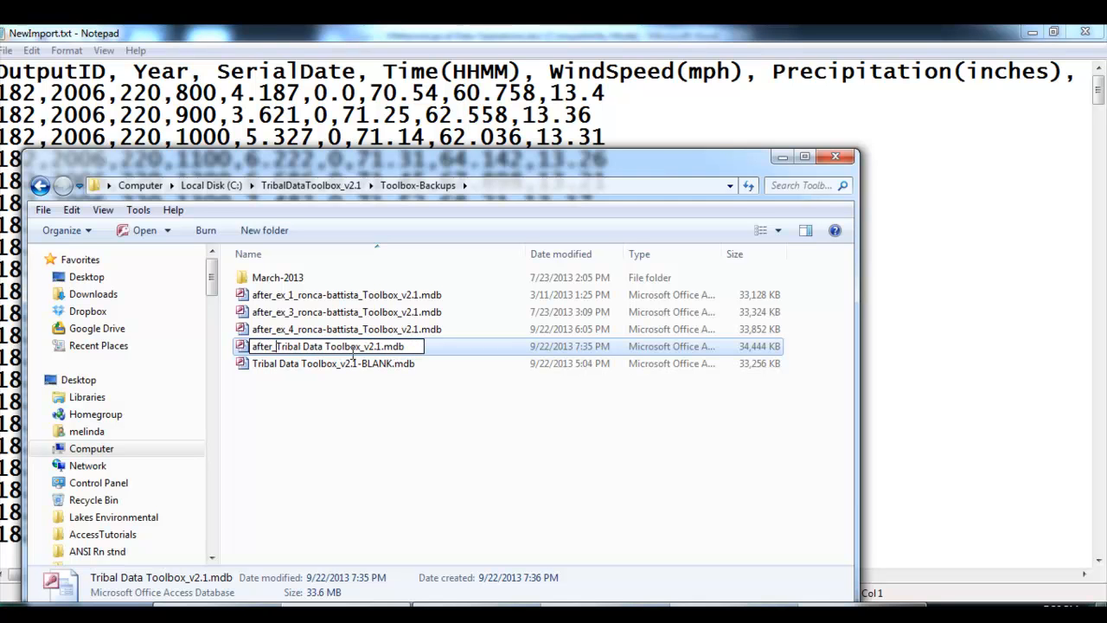
{"action": "type", "text": "ex_"}
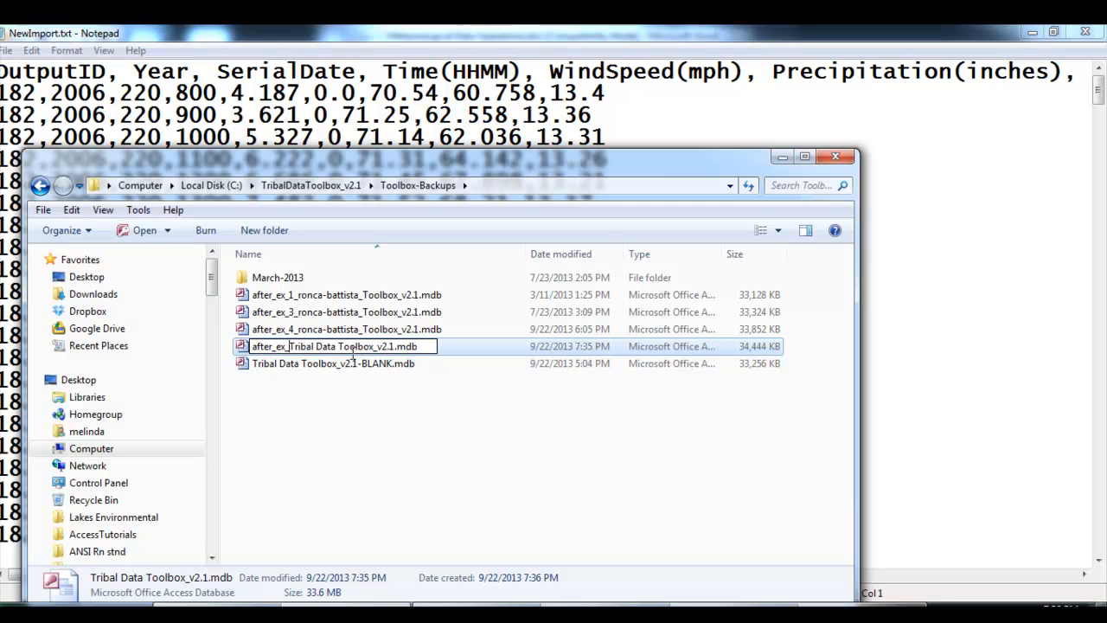
{"action": "type", "text": "5"}
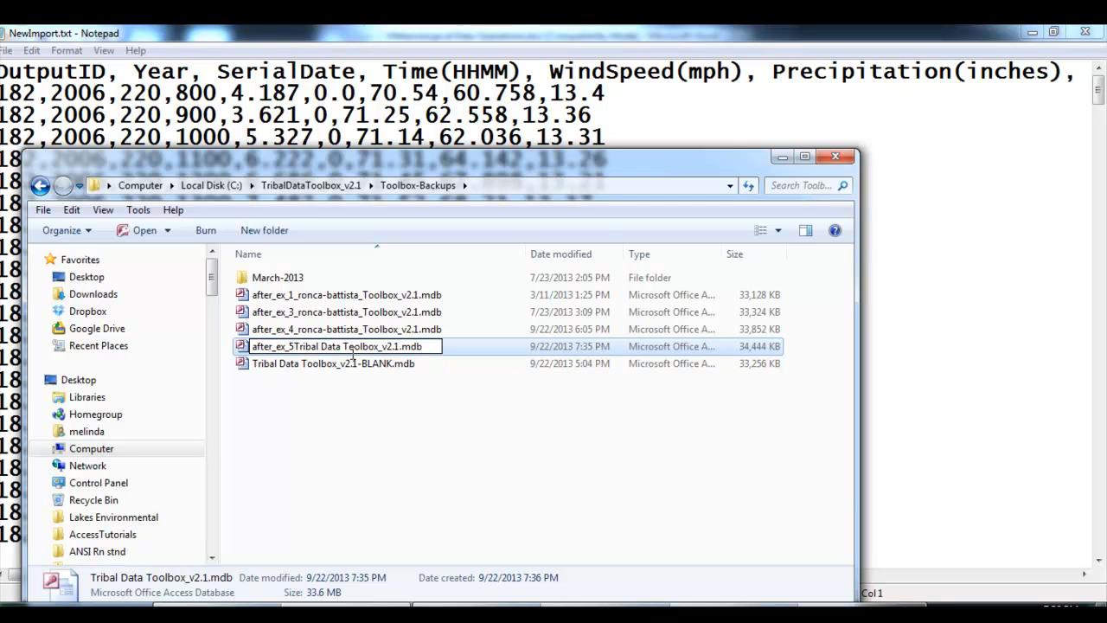
{"action": "type", "text": "_r"}
{"action": "type", "text": "onca-batti"}
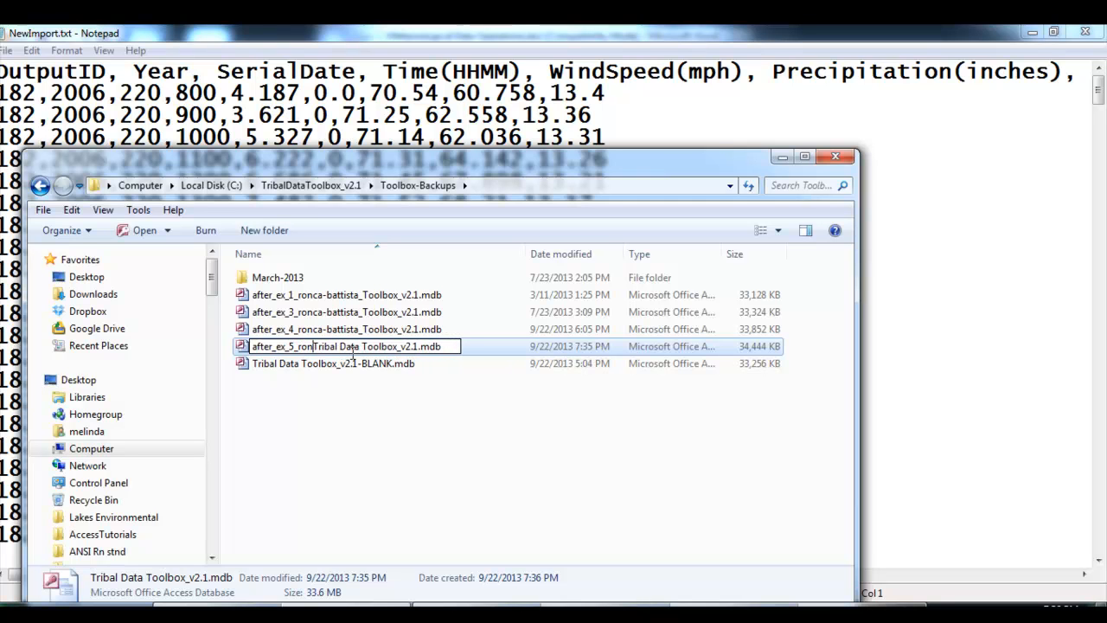
{"action": "type", "text": "sta"}
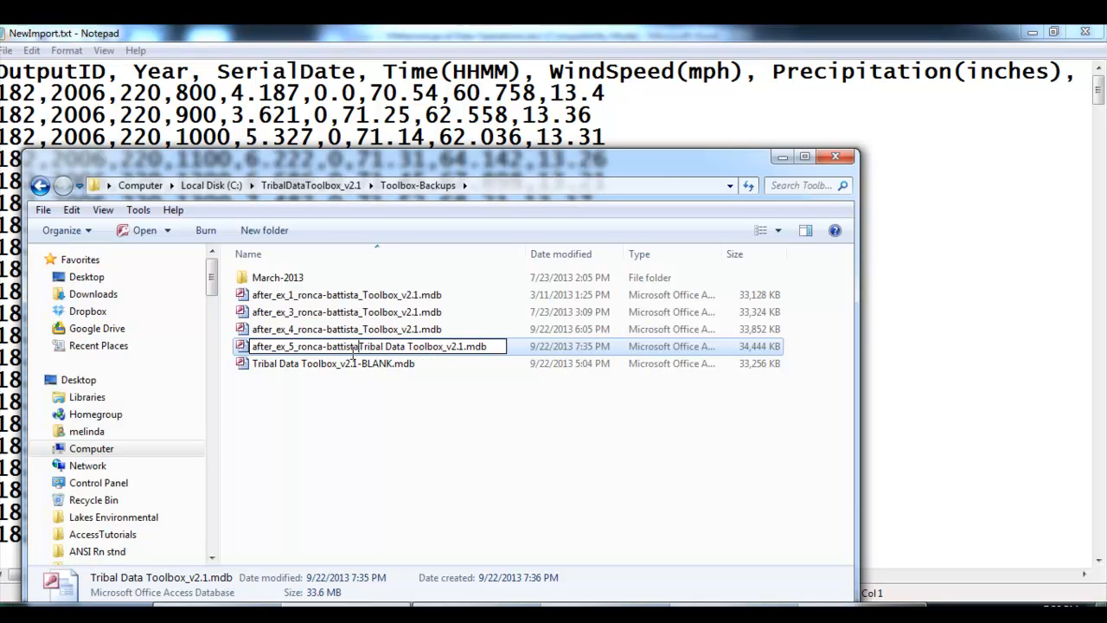
{"action": "key", "text": "Delete"}
{"action": "key", "text": "Delete"}
{"action": "key", "text": "Delete"}
{"action": "key", "text": "Delete"}
{"action": "key", "text": "Delete"}
{"action": "key", "text": "Delete"}
{"action": "key", "text": "Delete"}
{"action": "key", "text": "Delete"}
{"action": "key", "text": "Delete"}
{"action": "key", "text": "Delete"}
{"action": "key", "text": "Delete"}
{"action": "key", "text": "Delete"}
{"action": "key", "text": "Delete"}
{"action": "key", "text": "Delete"}
{"action": "key", "text": "Delete"}
{"action": "key", "text": "Delete"}
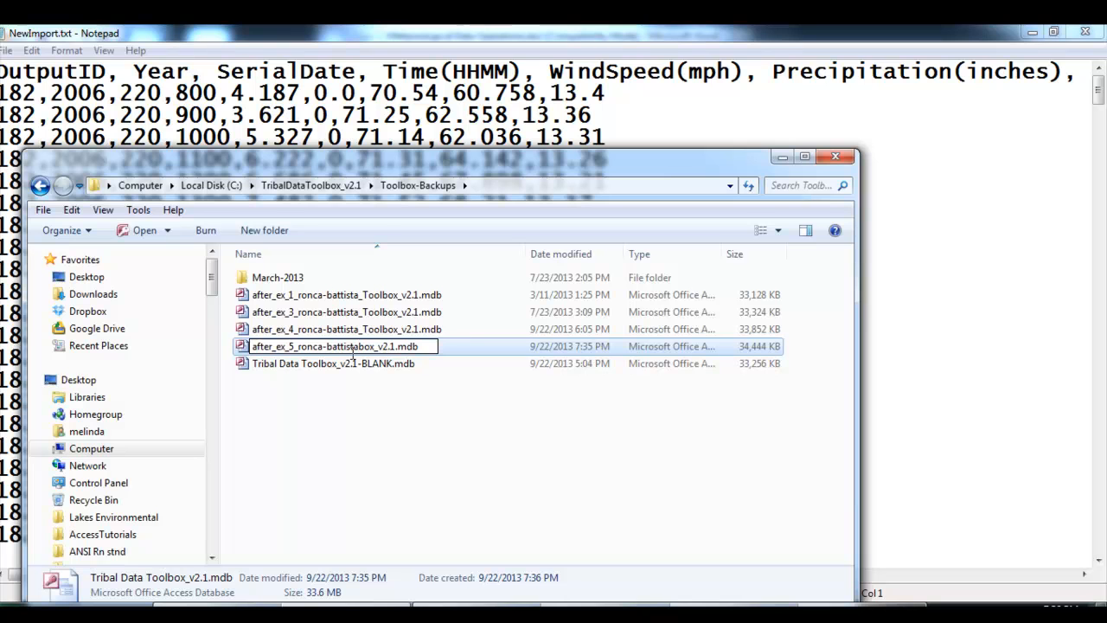
{"action": "type", "text": "_Tool"}
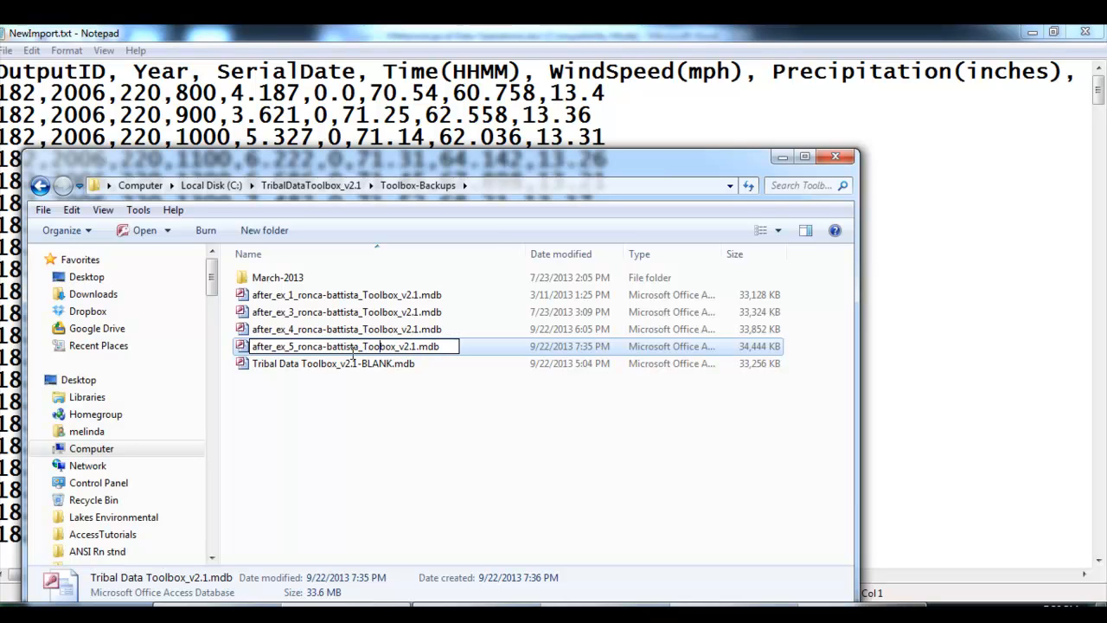
{"action": "type", "text": "l"}
{"action": "left_click", "coordinate": [321, 415]}
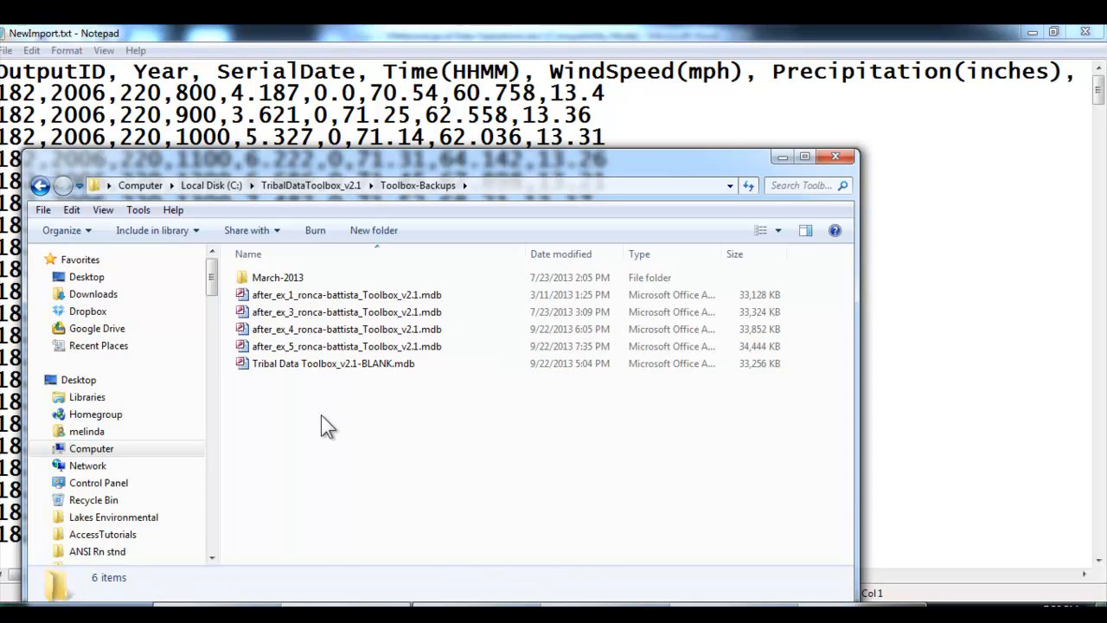
{"action": "left_click", "coordinate": [337, 188]}
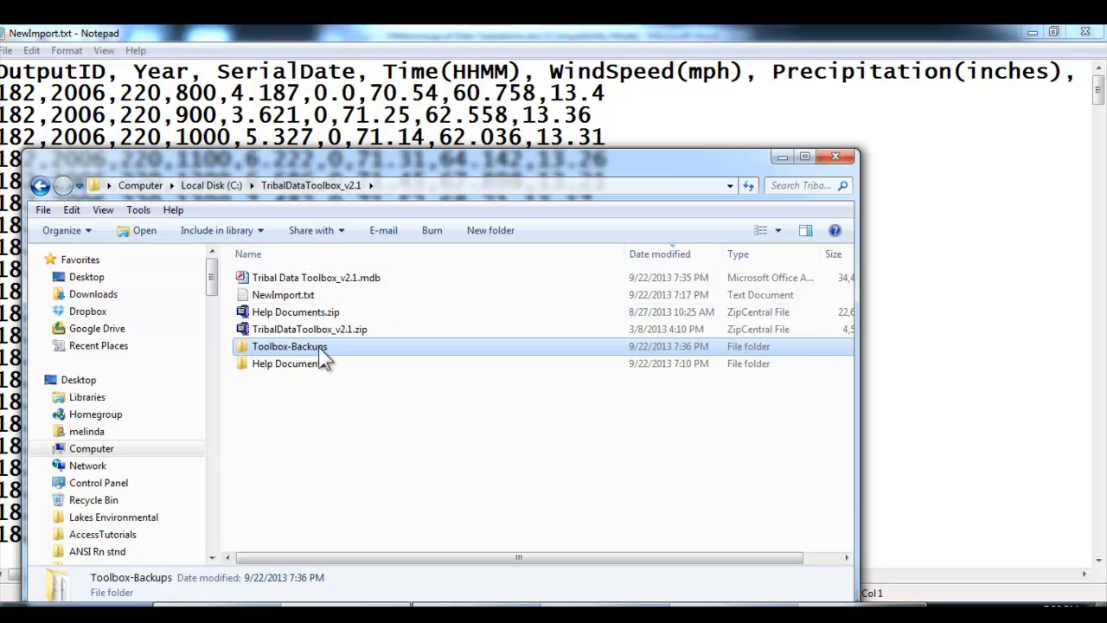
{"action": "left_click", "coordinate": [393, 278]}
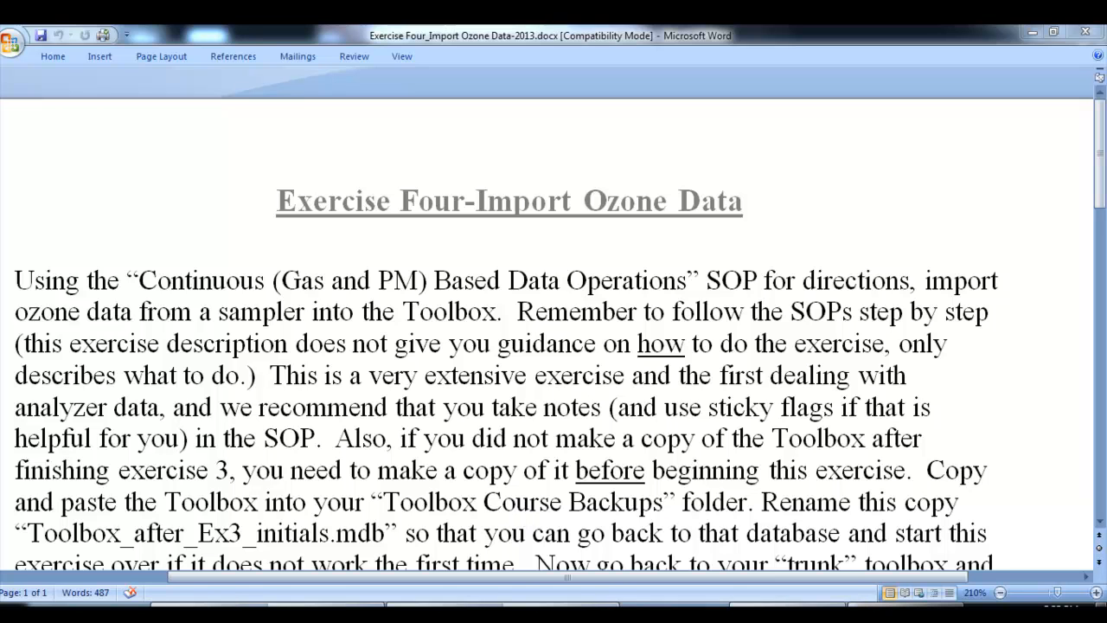
View the ozone data in NewImport.txt in Notepad, and switch to Windows Explorer to check the exercise 1 and 3 backups in Toolbox-Backups
{"action": "key", "text": "alt+Tab"}
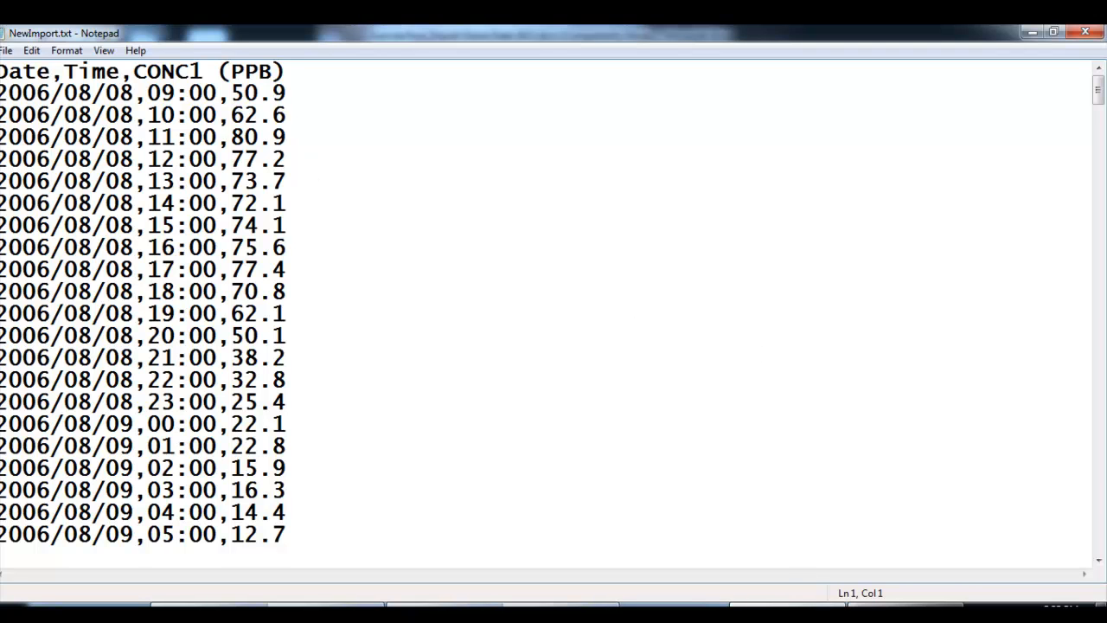
{"action": "left_click", "coordinate": [364, 605]}
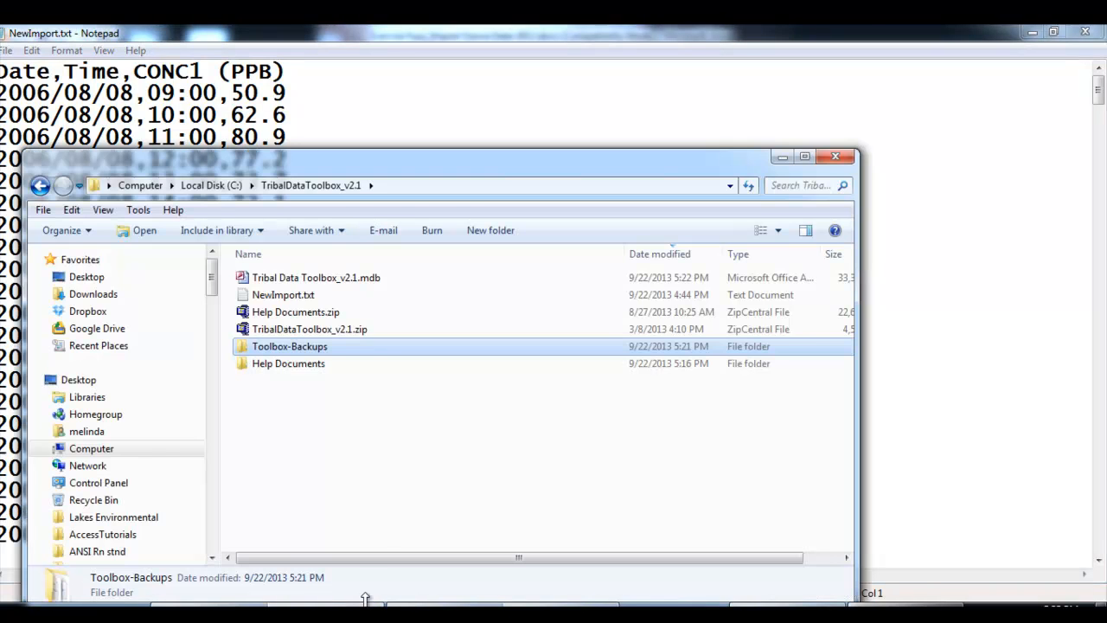
{"action": "left_click", "coordinate": [368, 279]}
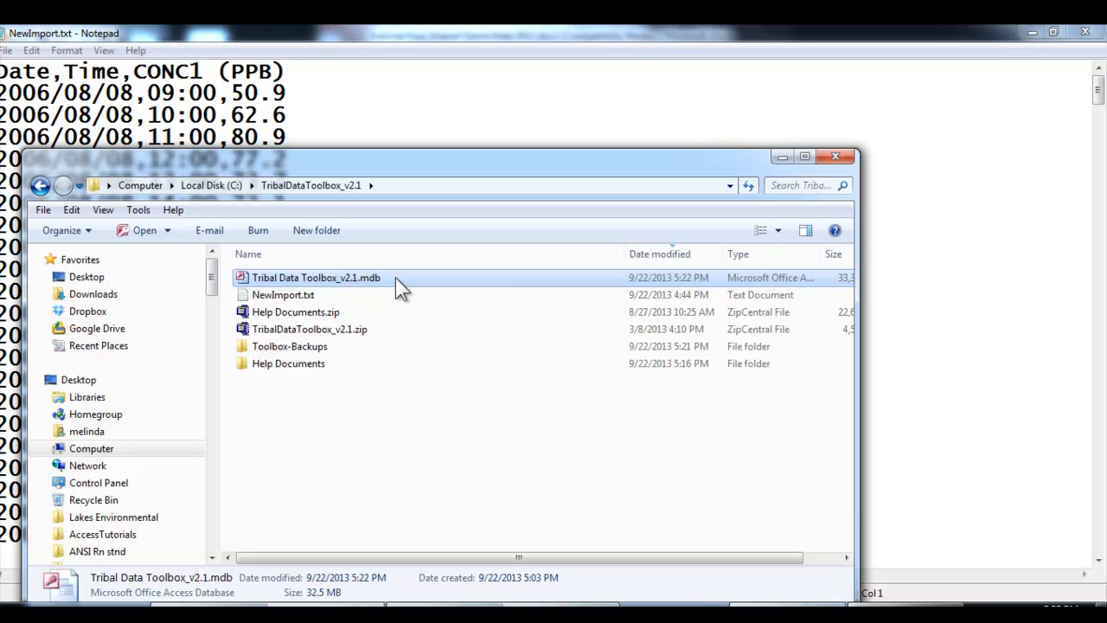
{"action": "double_click", "coordinate": [337, 349]}
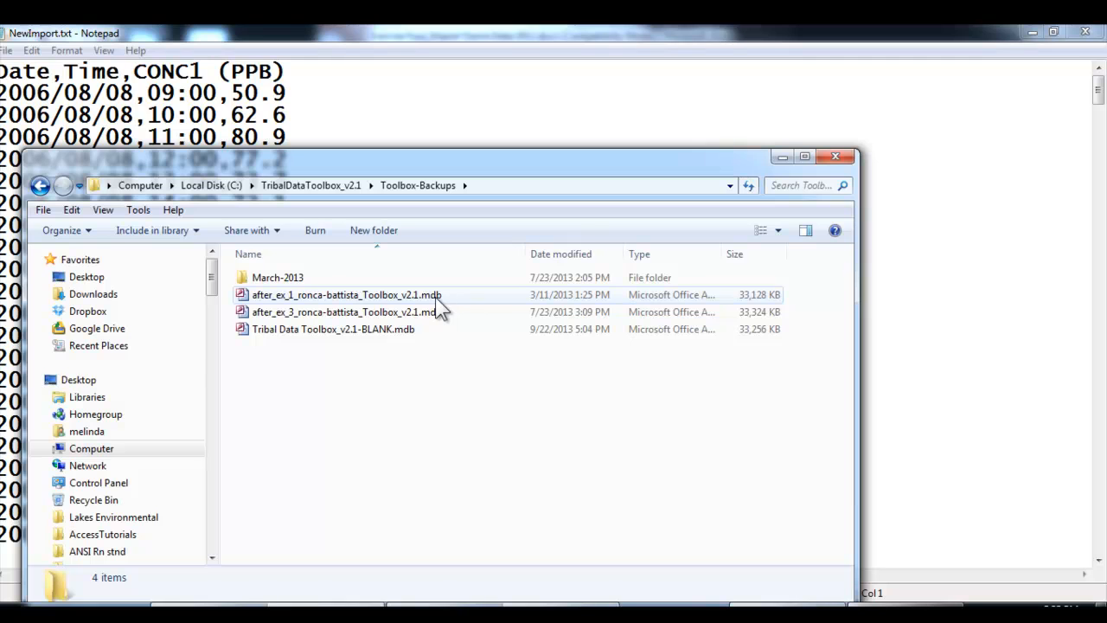
{"action": "left_click", "coordinate": [434, 297]}
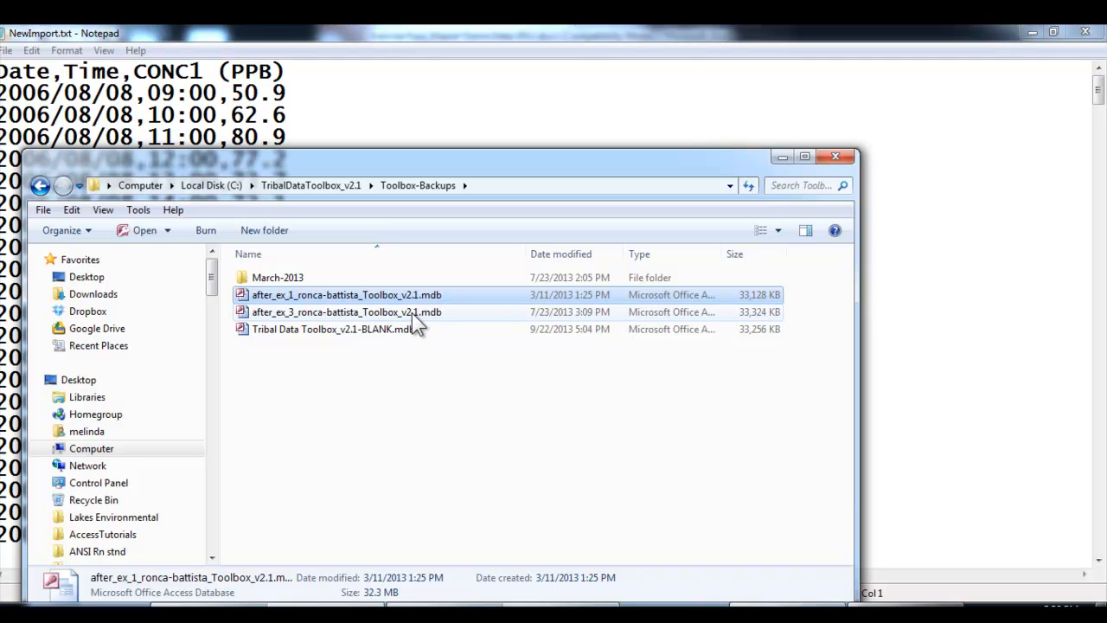
{"action": "left_click", "coordinate": [412, 313]}
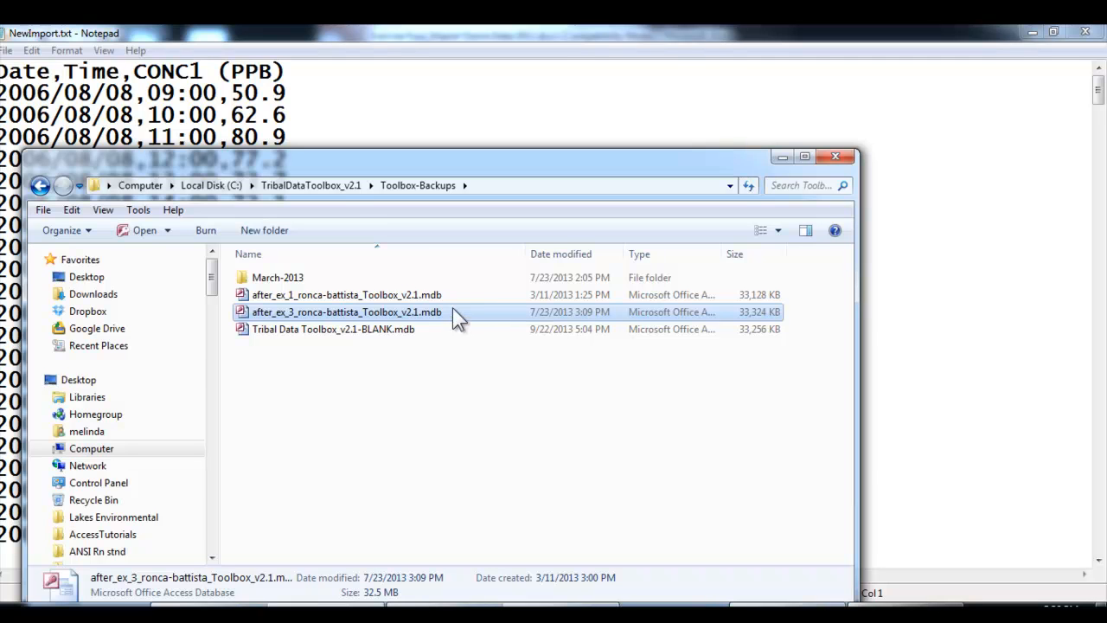
Open Tribal Data Toolbox_v2.1.mdb from the TribalDataToolbox_v2.1 folder in Access, entering the logon password and the database password
{"action": "left_click", "coordinate": [331, 187]}
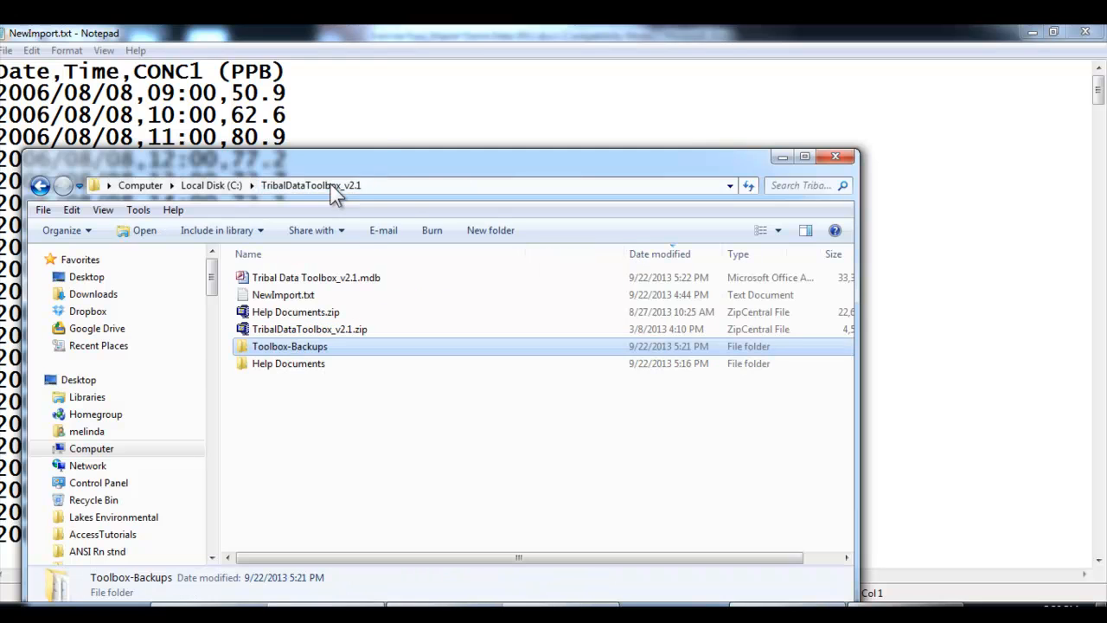
{"action": "double_click", "coordinate": [398, 278]}
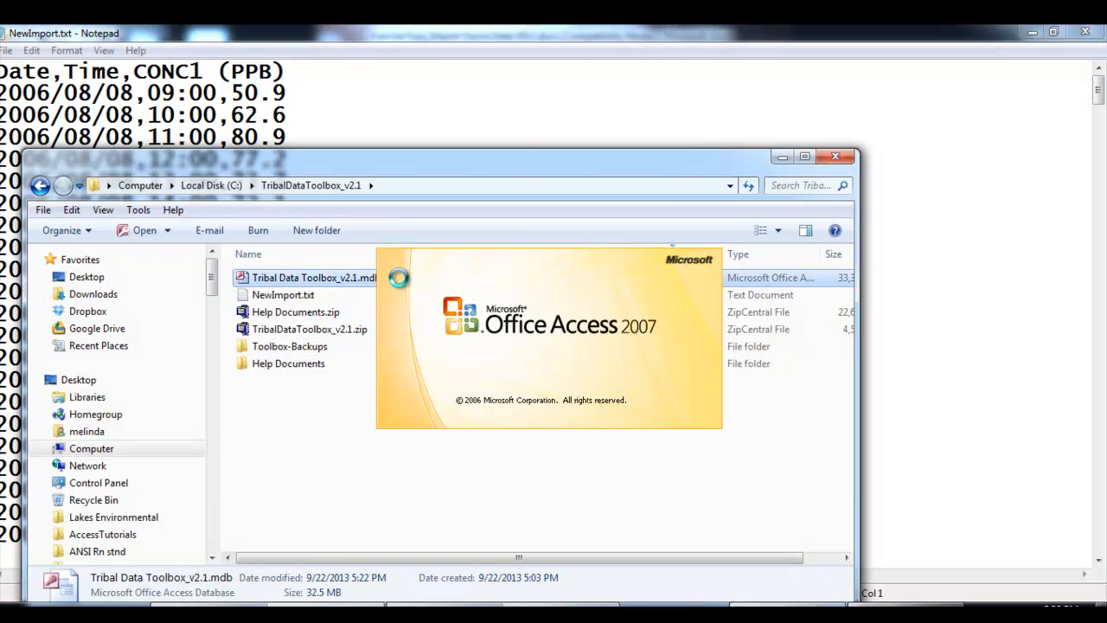
{"action": "type", "text": "*****"}
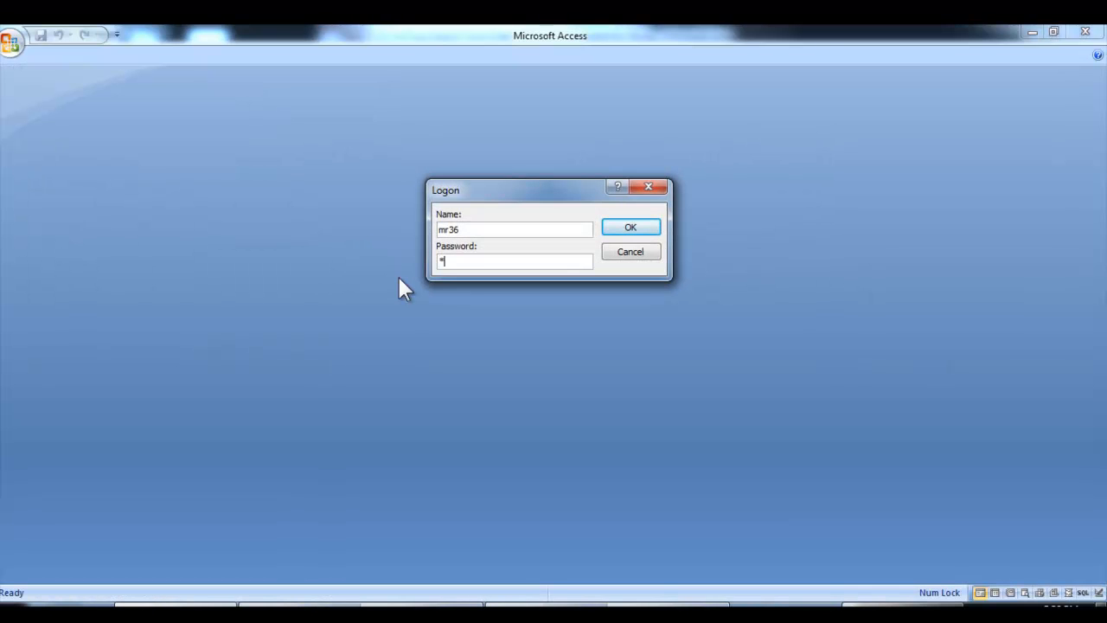
{"action": "type", "text": "*"}
{"action": "key", "text": "Return"}
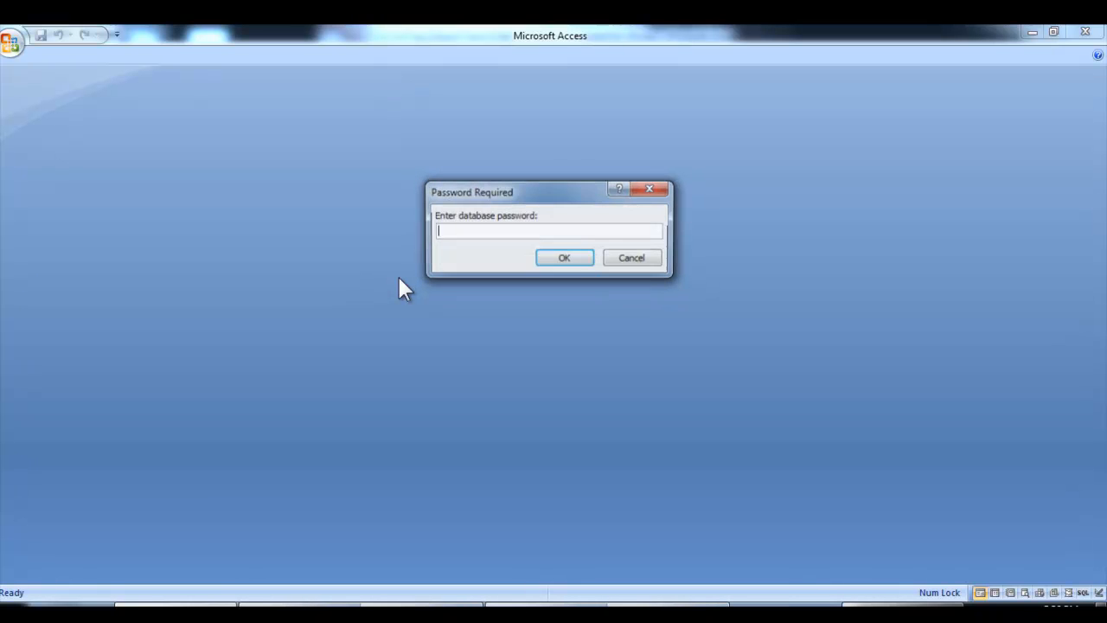
{"action": "type", "text": "******"}
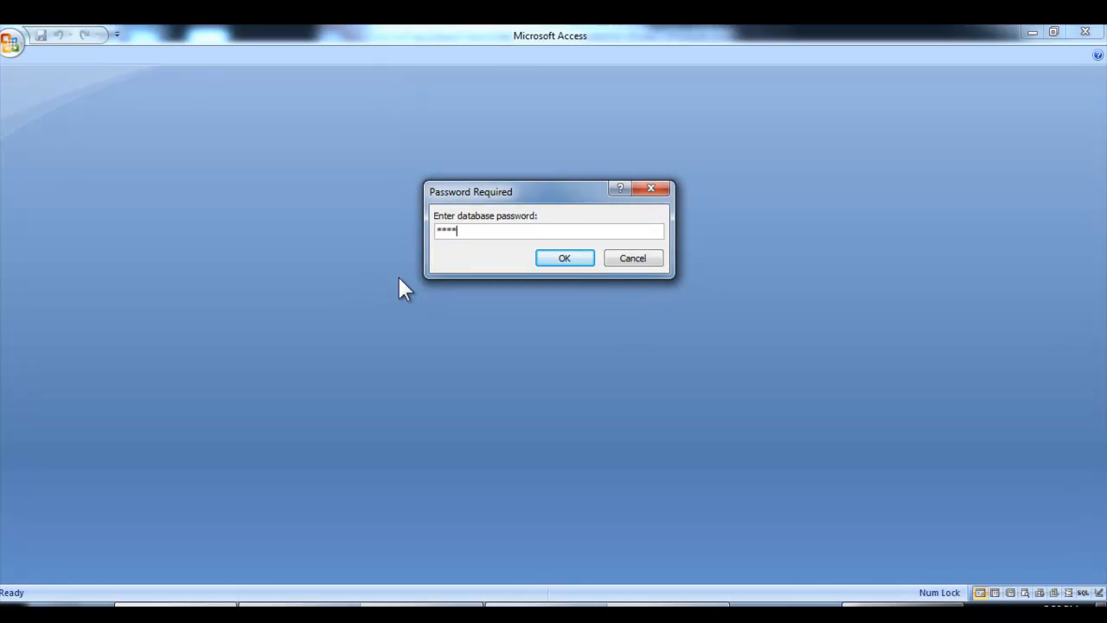
{"action": "key", "text": "Return"}
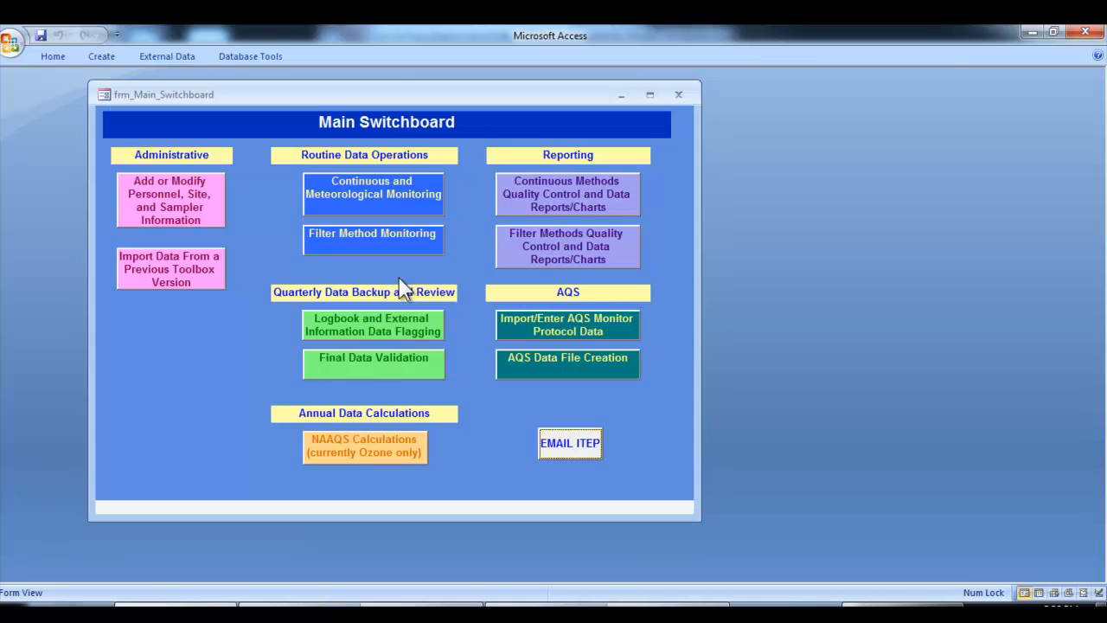
Import the NewImport text file through Continuous and Meteorological Monitoring, accepting the comma-delimited file note, and open the DataImport table for inspection
{"action": "left_click", "coordinate": [396, 212]}
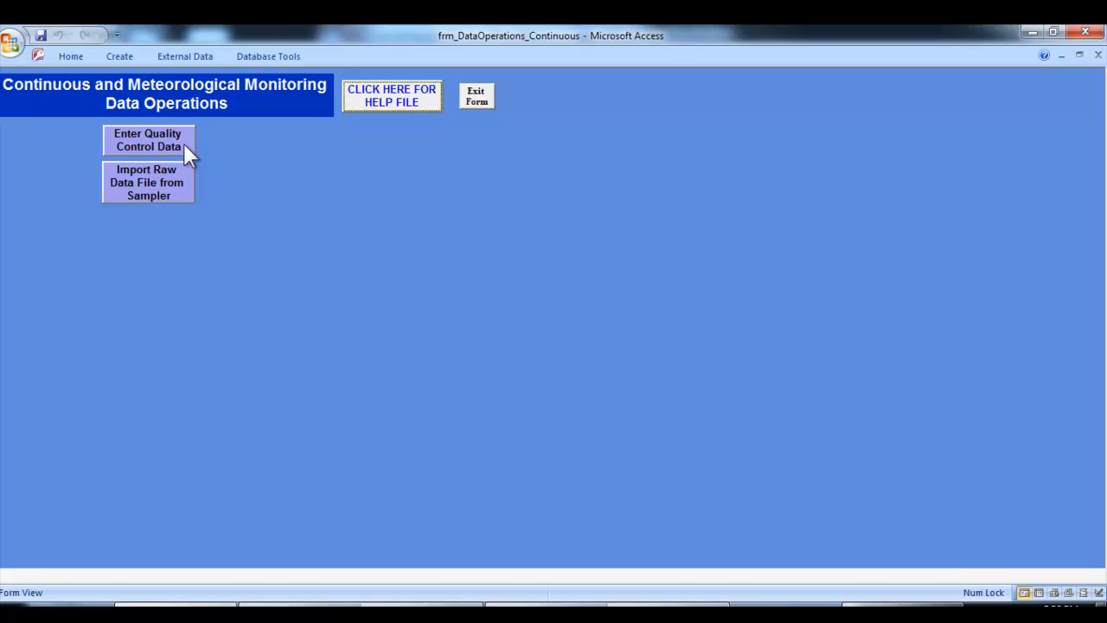
{"action": "left_click", "coordinate": [182, 192]}
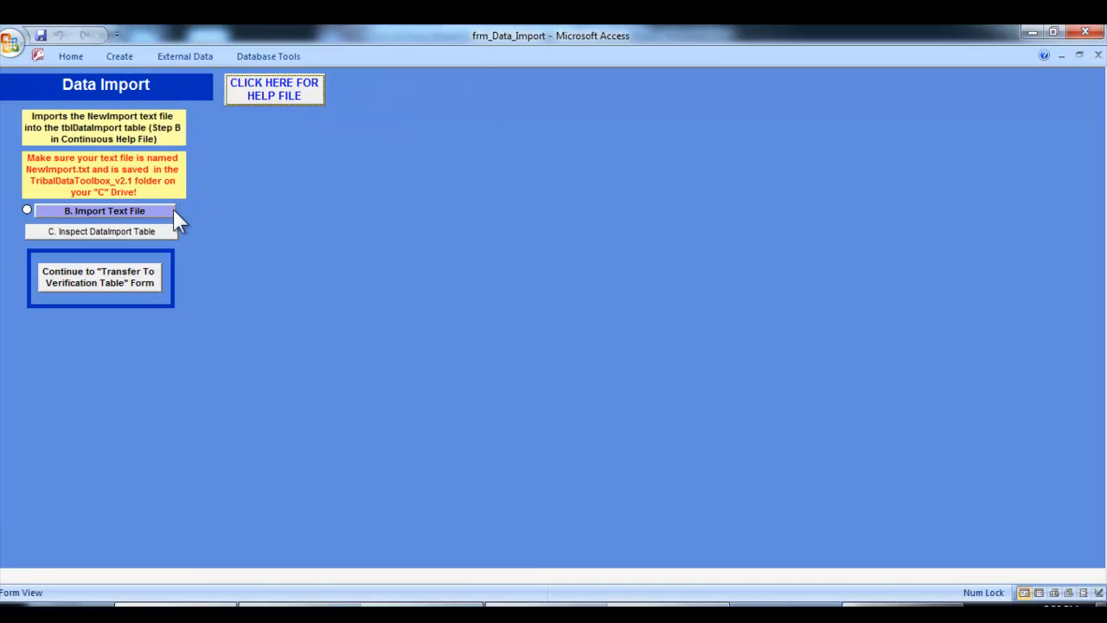
{"action": "left_click", "coordinate": [161, 210]}
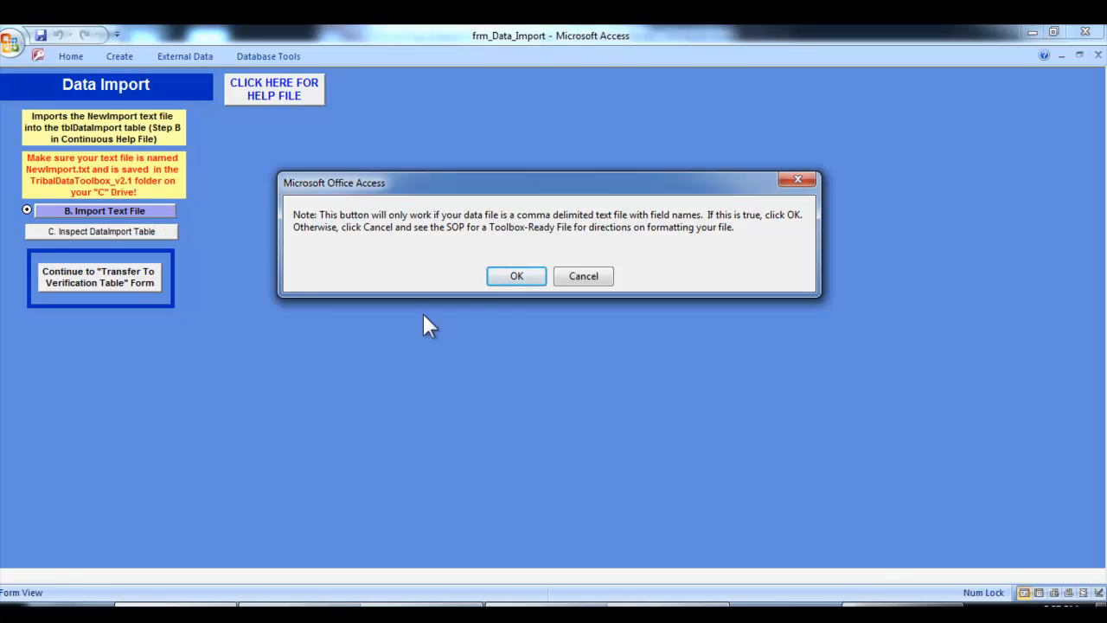
{"action": "left_click", "coordinate": [512, 275]}
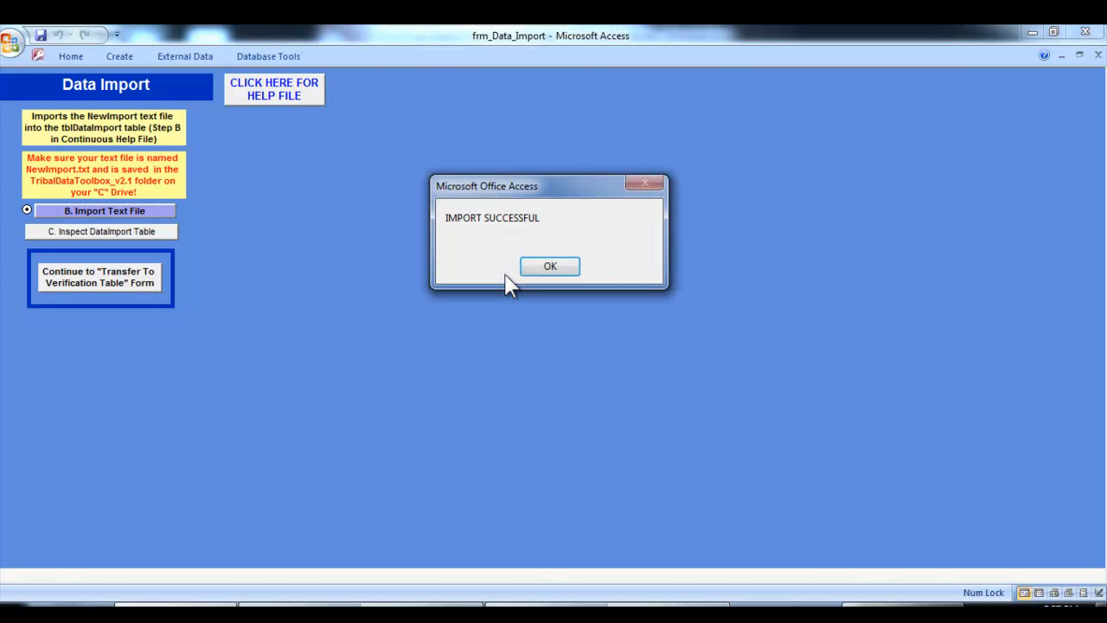
{"action": "left_click", "coordinate": [533, 273]}
{"action": "left_click", "coordinate": [158, 235]}
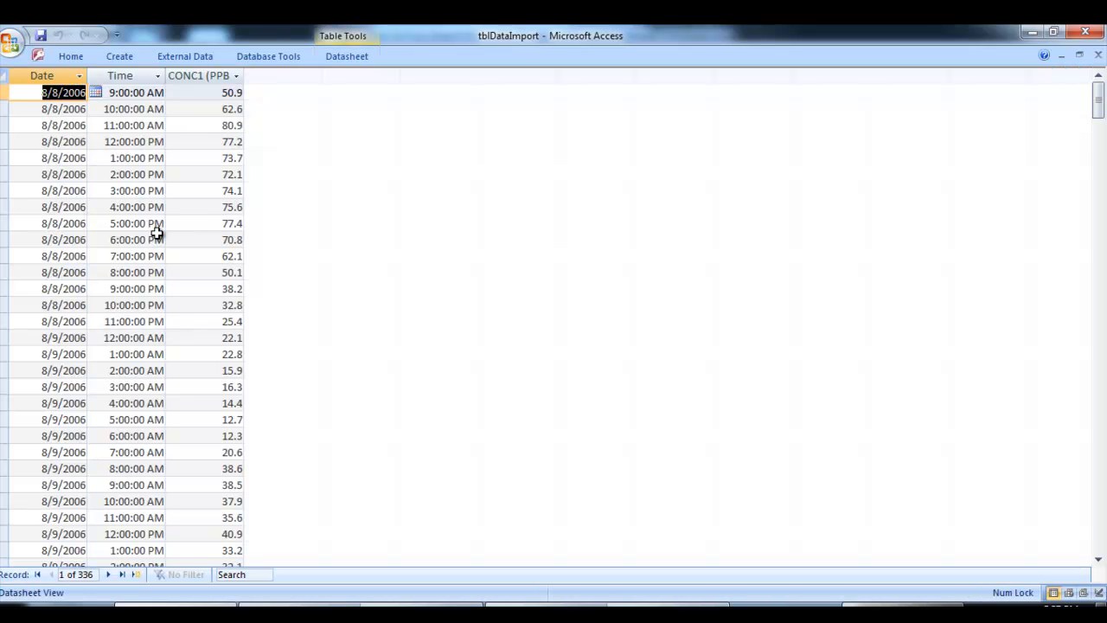
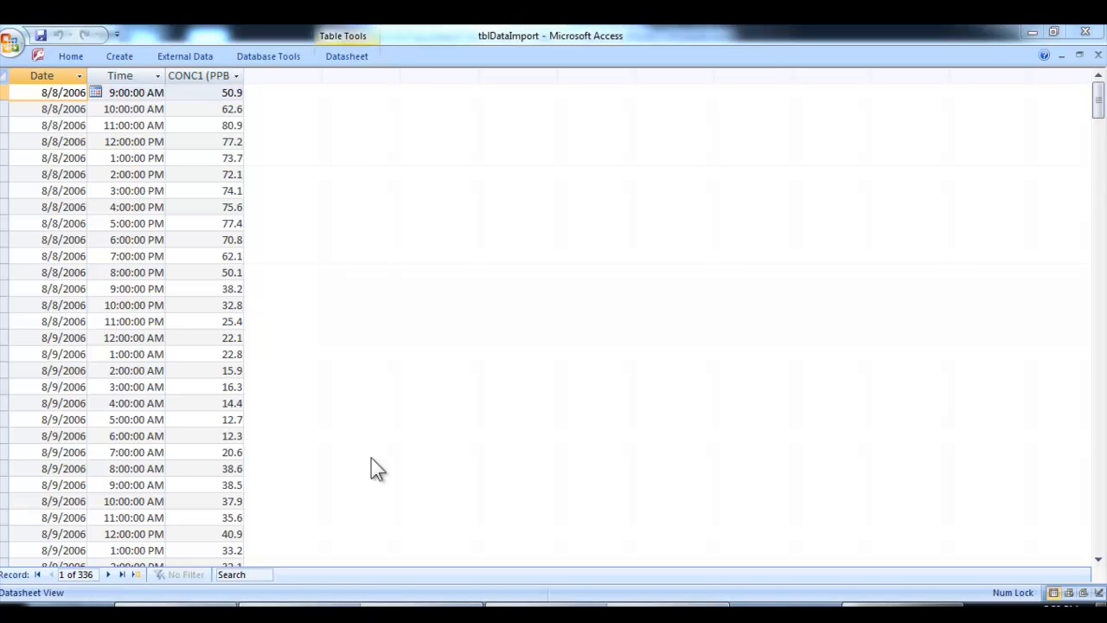
Close the tblDataImport table and continue to the Transfer To Verification Table form
{"action": "left_click", "coordinate": [1100, 57]}
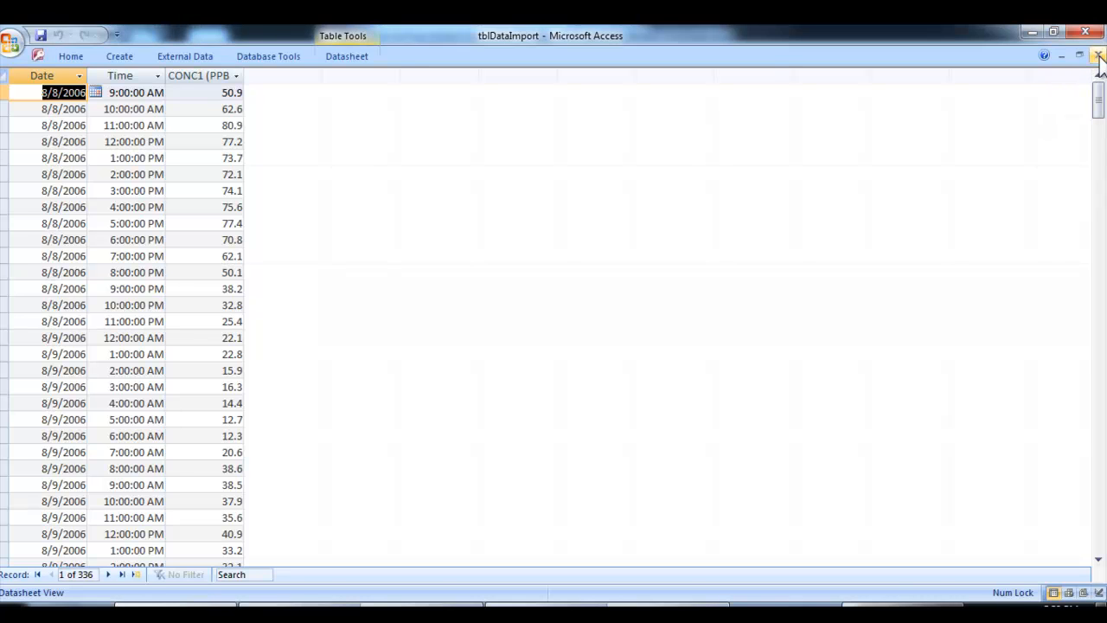
{"action": "left_click", "coordinate": [1099, 57]}
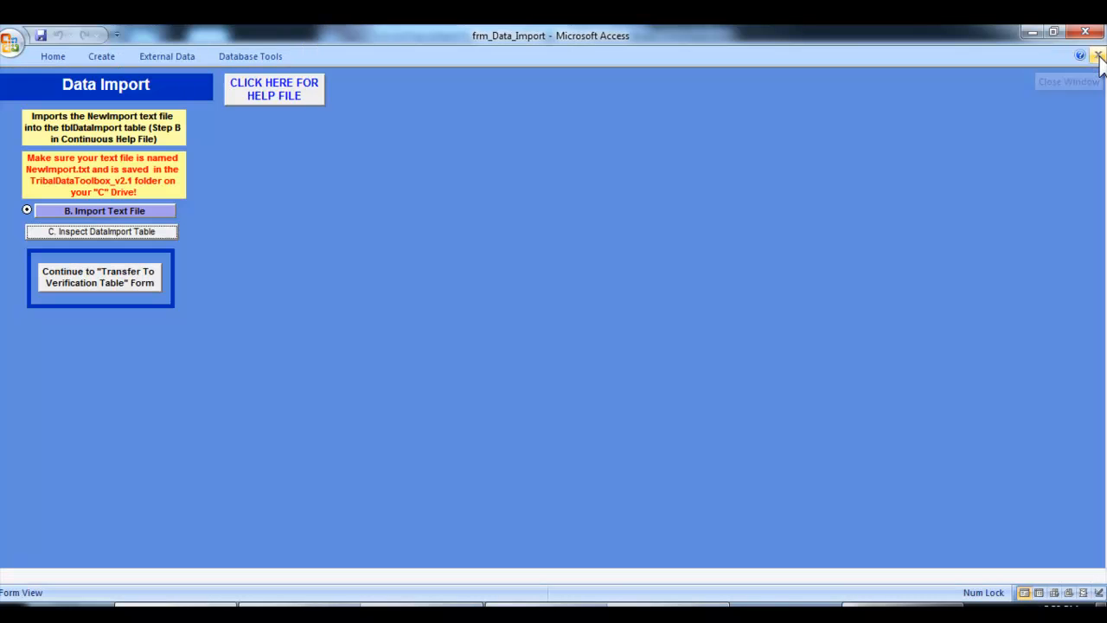
{"action": "left_click", "coordinate": [118, 297]}
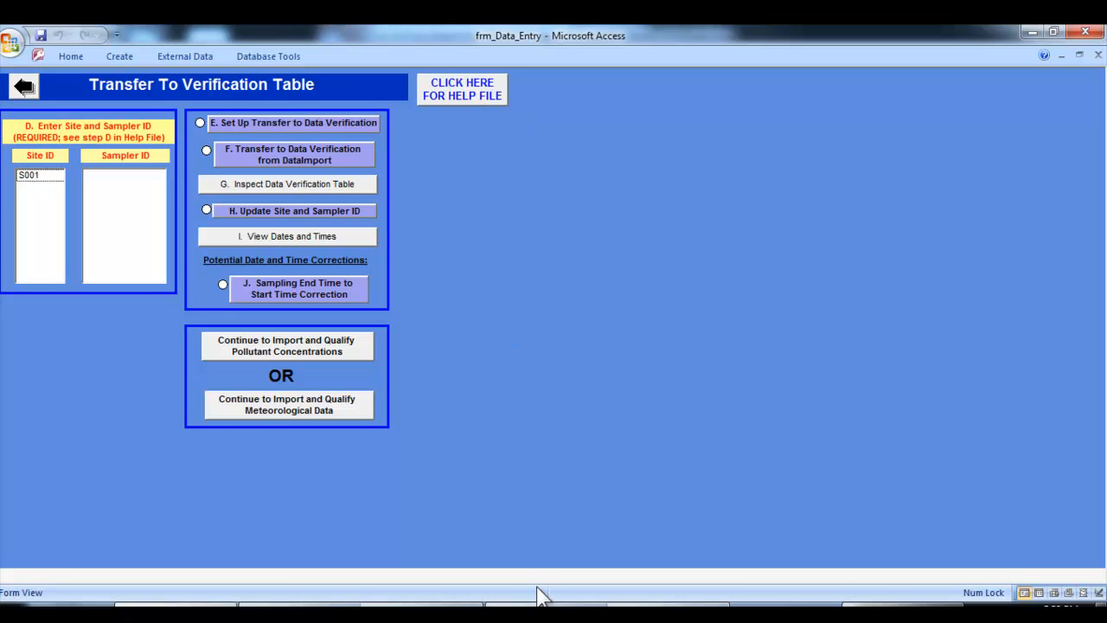
Switch to Continuous Based Data Operations.doc in Word and read the SOP from section B on creating tblDataImport through section D on Site and Sampler ID
{"action": "mouse_move", "coordinate": [606, 614]}
{"action": "left_click", "coordinate": [519, 542]}
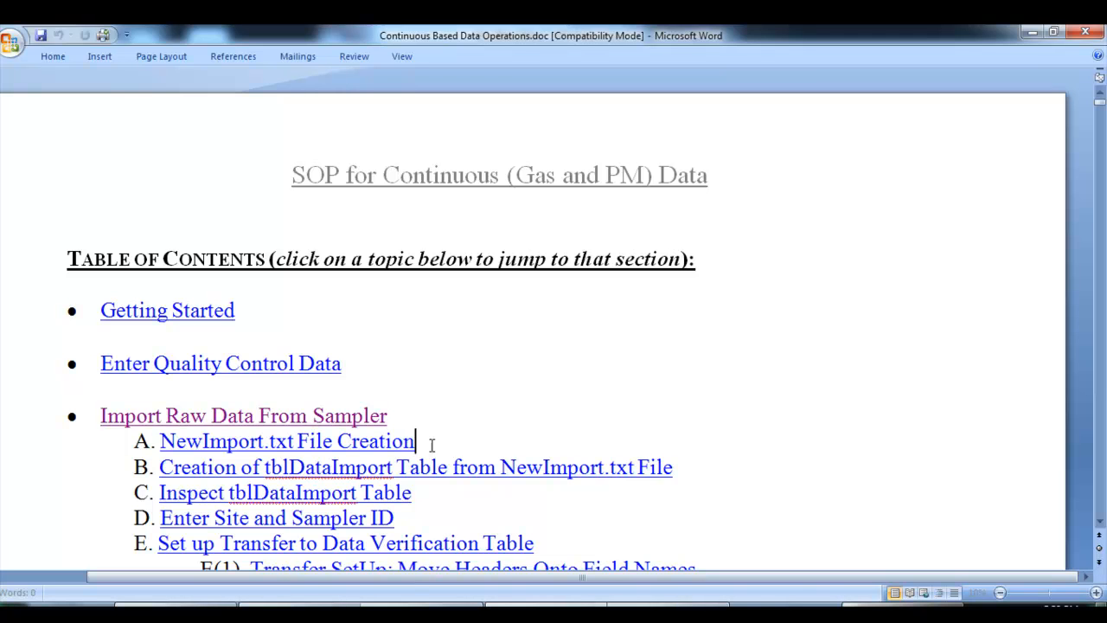
{"action": "scroll", "coordinate": [433, 441], "scroll_direction": "down", "scroll_amount": 1}
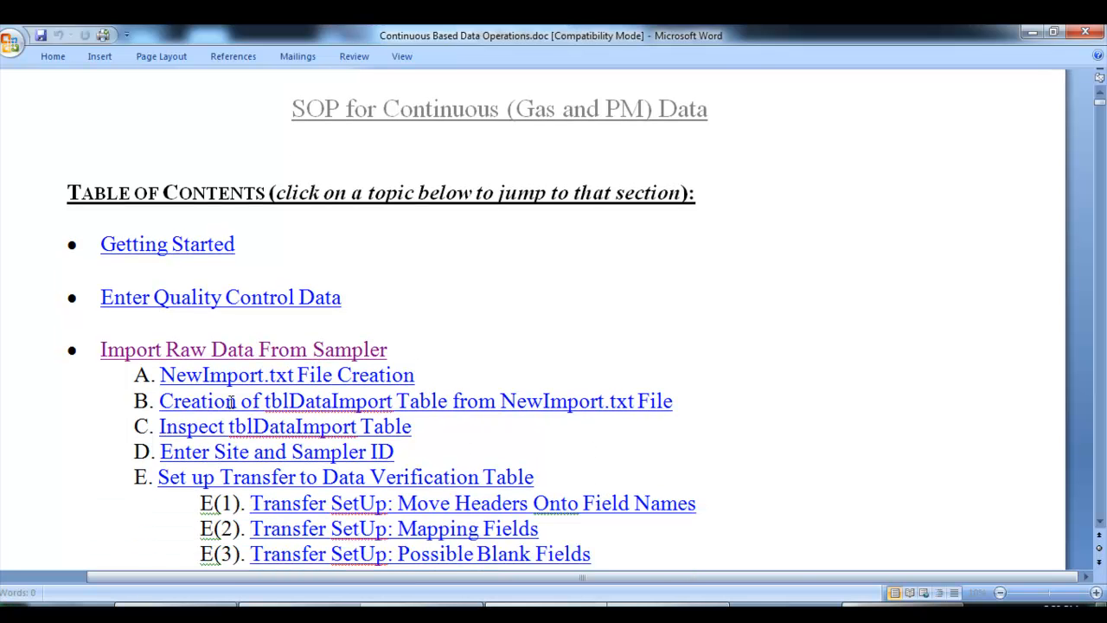
{"action": "left_click", "coordinate": [497, 403], "text": "ctrl"}
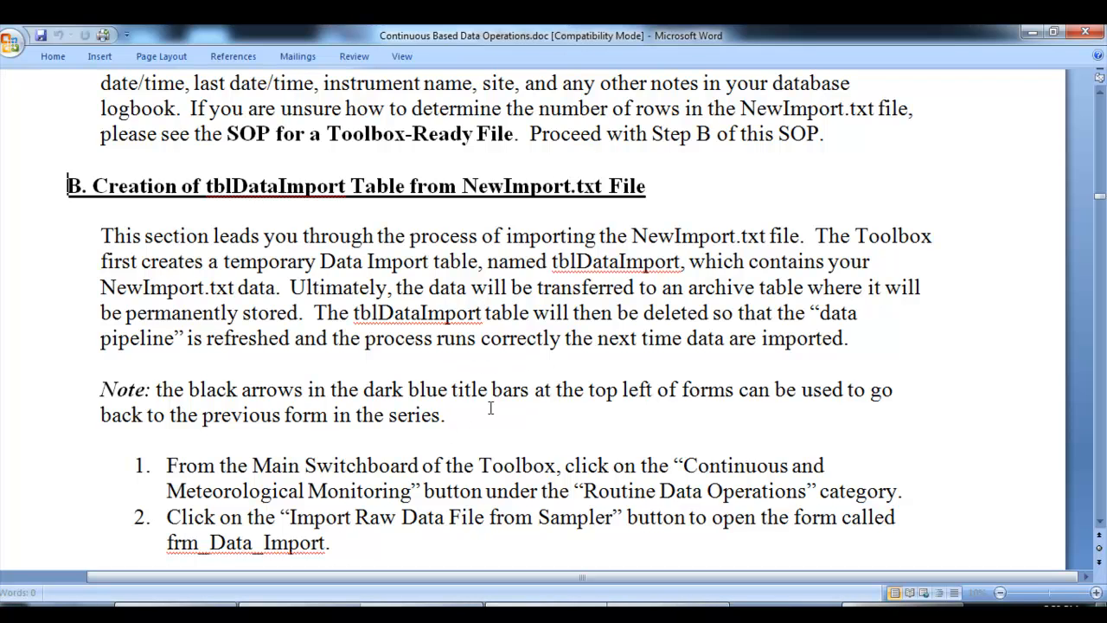
{"action": "scroll", "coordinate": [491, 407], "scroll_direction": "down", "scroll_amount": 3}
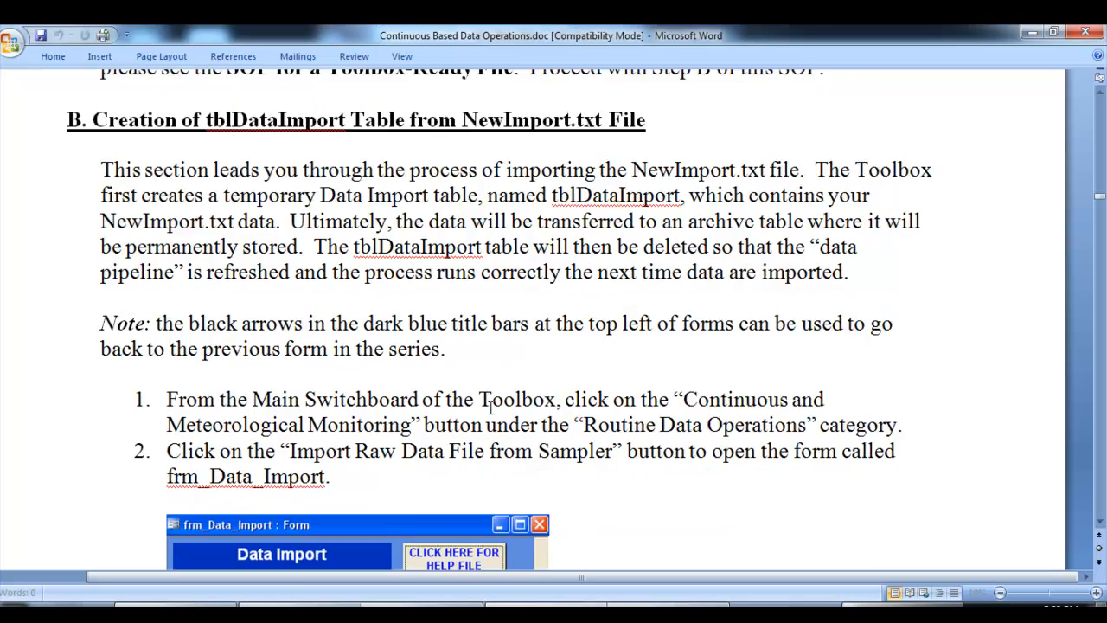
{"action": "scroll", "coordinate": [640, 433], "scroll_direction": "down", "scroll_amount": 7}
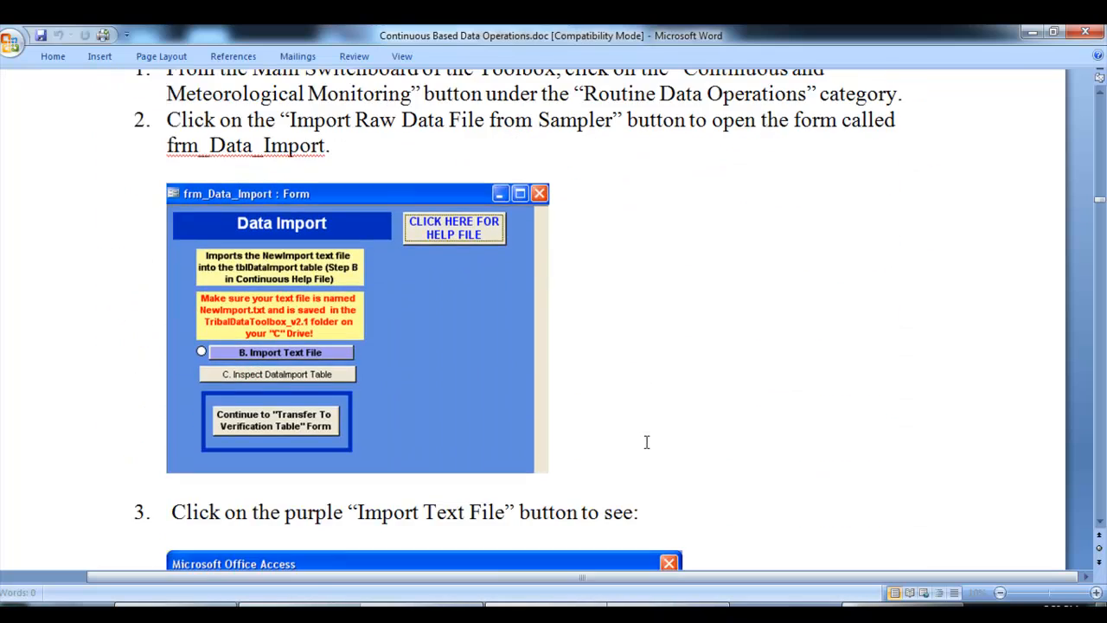
{"action": "scroll", "coordinate": [645, 442], "scroll_direction": "down", "scroll_amount": 12}
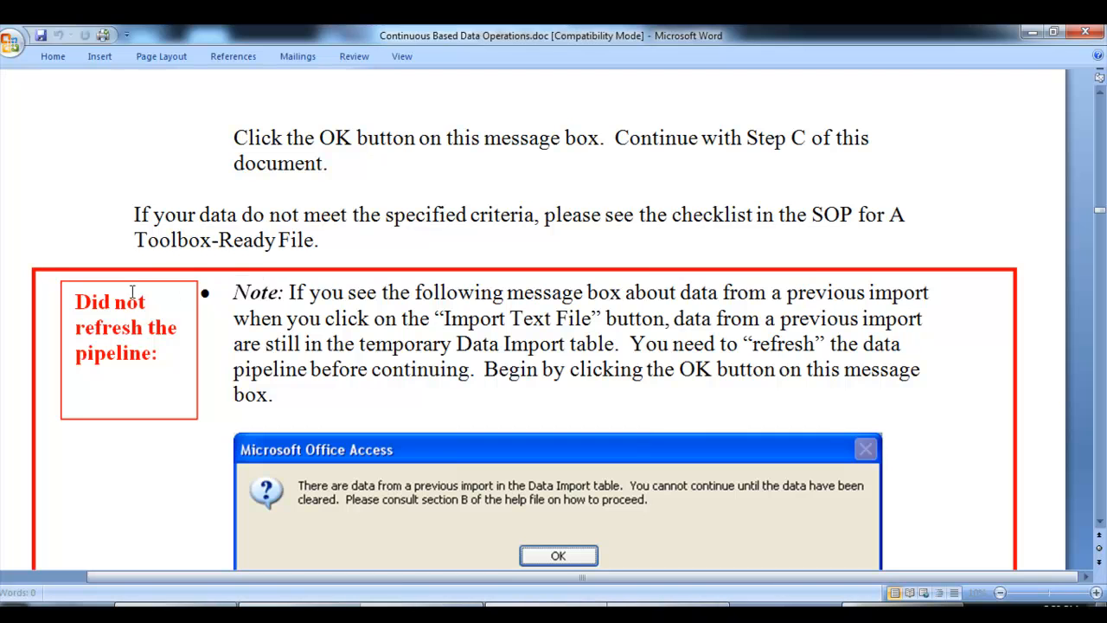
{"action": "scroll", "coordinate": [391, 327], "scroll_direction": "down", "scroll_amount": 5}
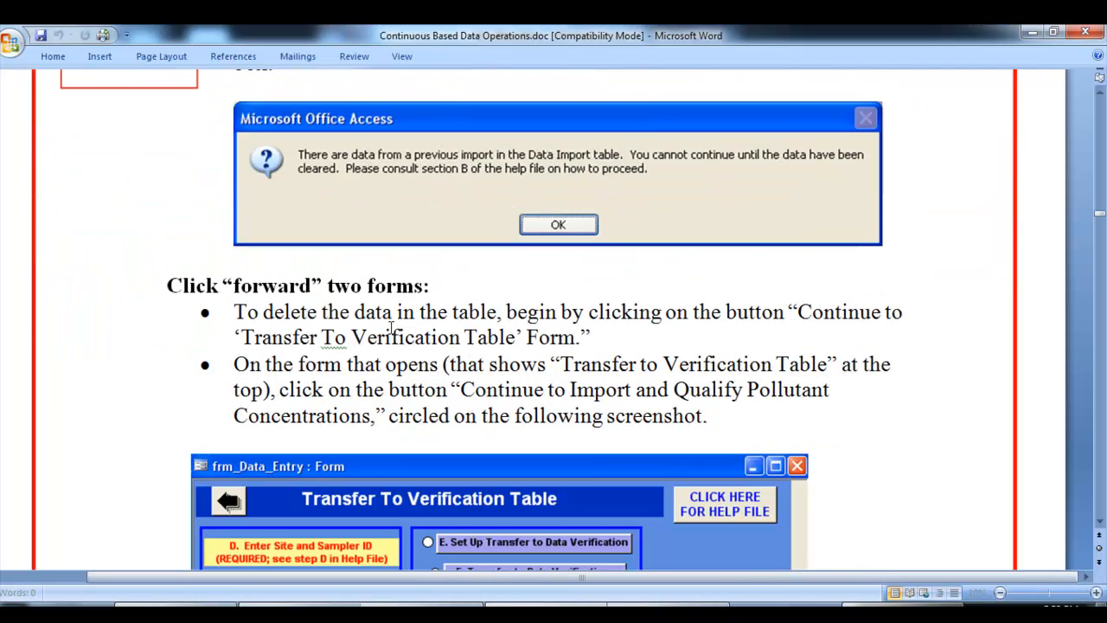
{"action": "scroll", "coordinate": [391, 327], "scroll_direction": "down", "scroll_amount": 15}
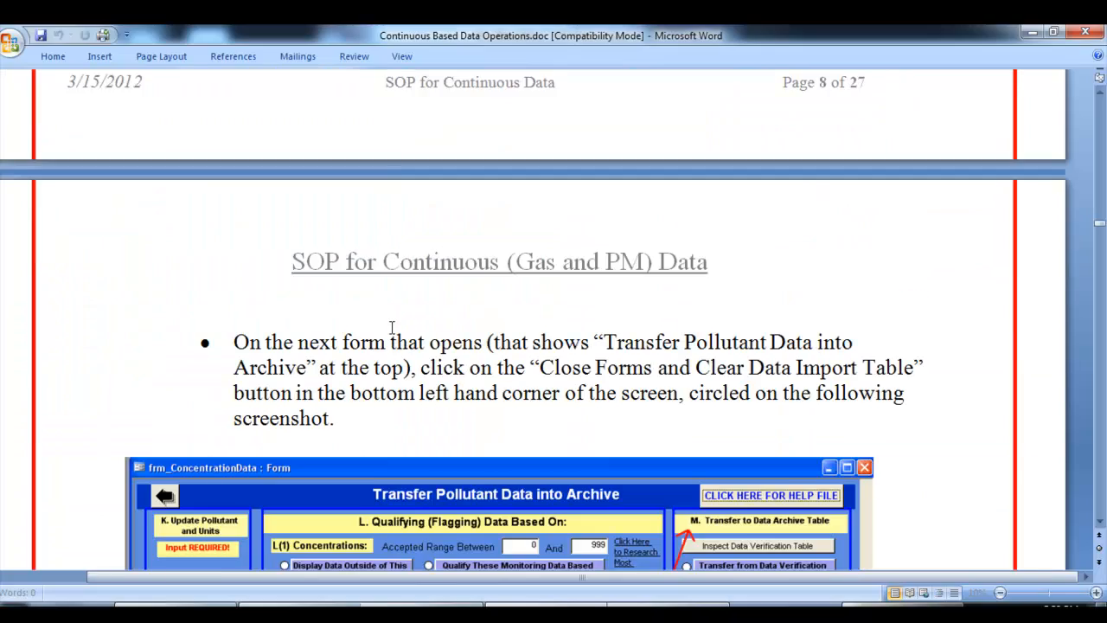
{"action": "scroll", "coordinate": [391, 327], "scroll_direction": "down", "scroll_amount": 6}
{"action": "scroll", "coordinate": [391, 327], "scroll_direction": "down", "scroll_amount": 3}
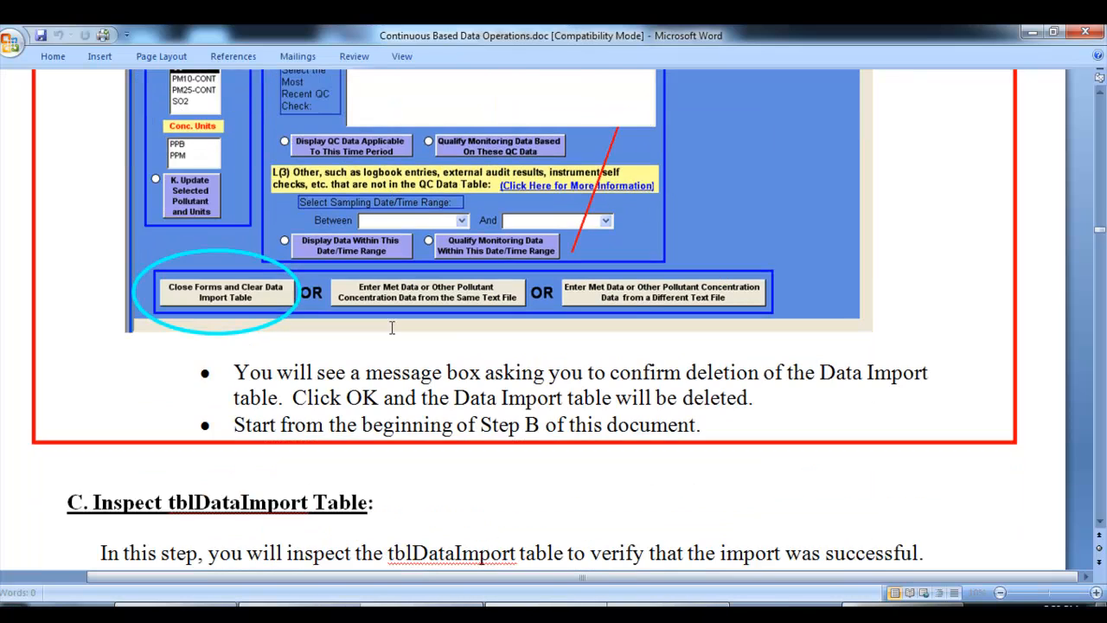
{"action": "scroll", "coordinate": [391, 327], "scroll_direction": "down", "scroll_amount": 4}
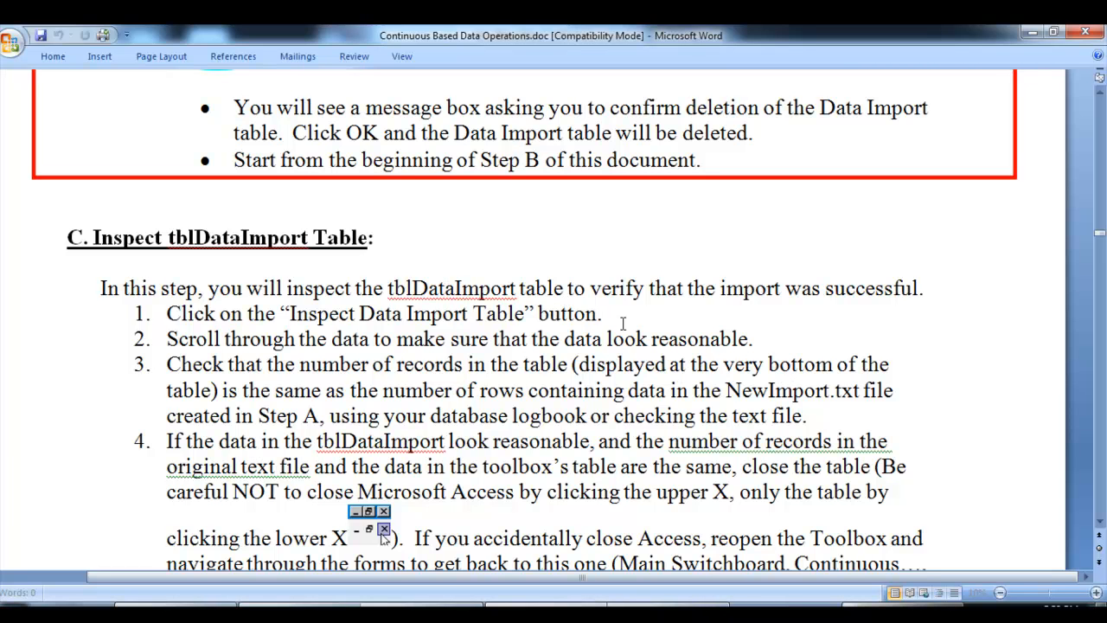
{"action": "scroll", "coordinate": [622, 324], "scroll_direction": "down", "scroll_amount": 1}
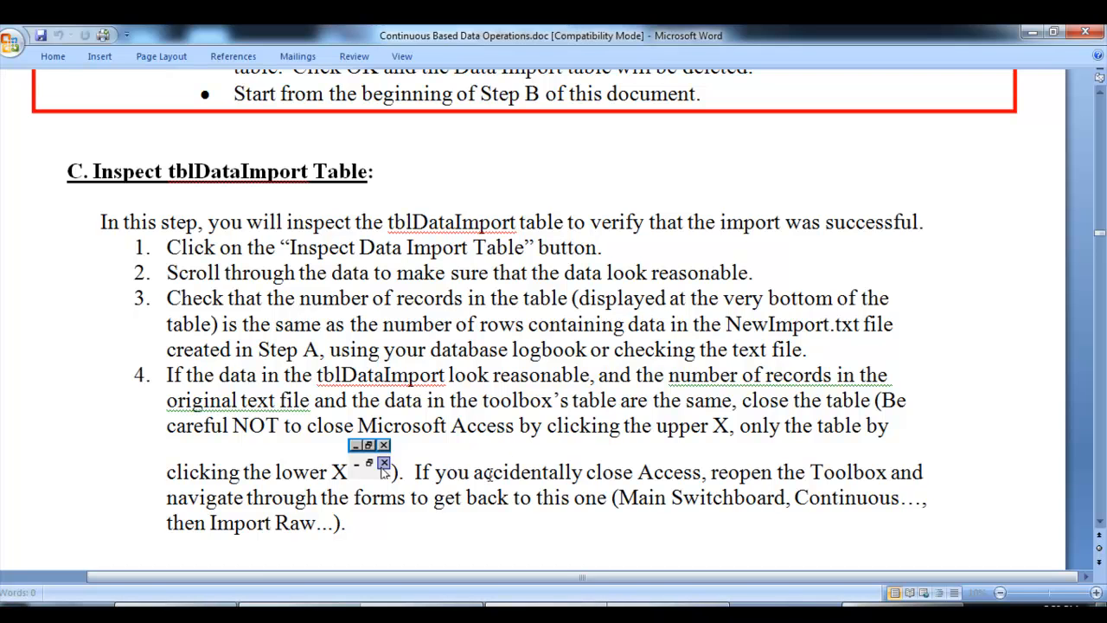
{"action": "scroll", "coordinate": [542, 471], "scroll_direction": "down", "scroll_amount": 10}
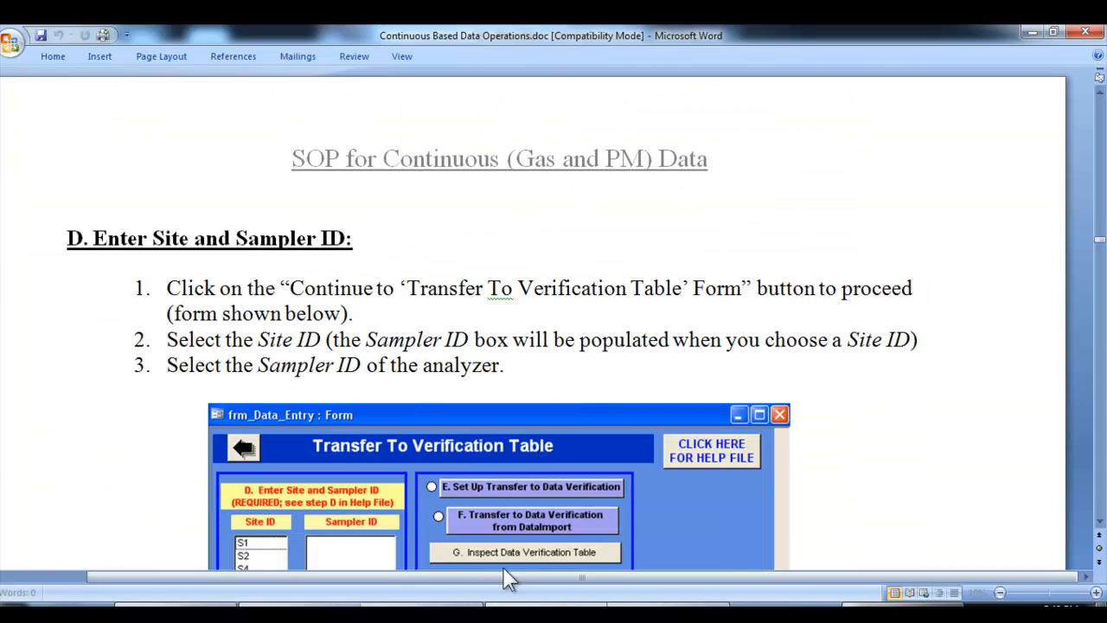
Select Site ID S001 on the Access transfer form, and check the ozone sampler details in the Exercise Four document in Word
{"action": "left_click", "coordinate": [197, 607]}
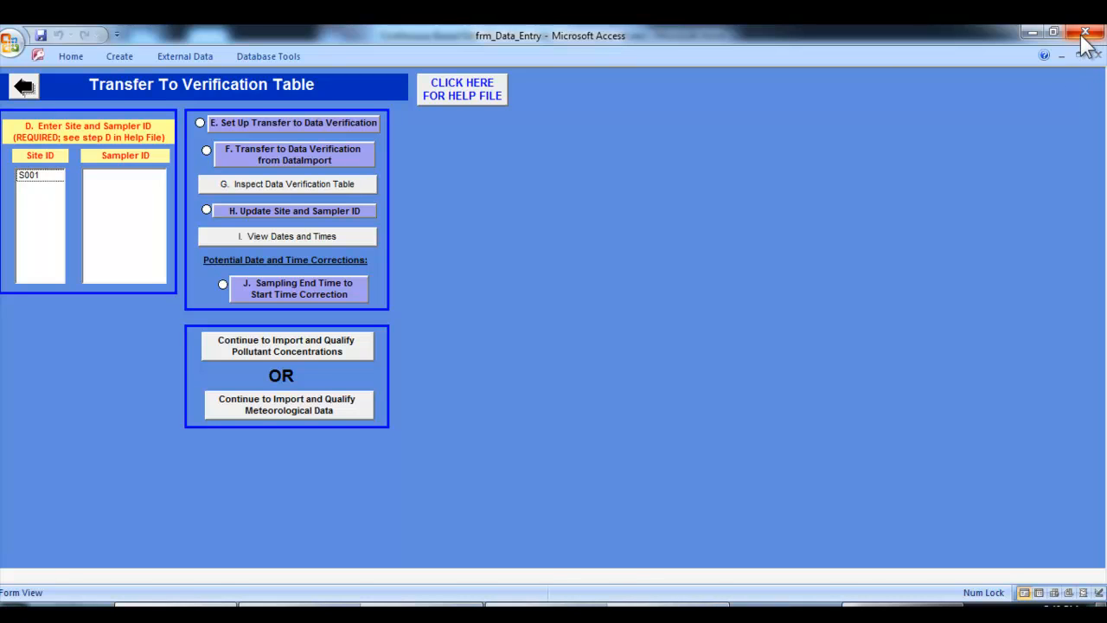
{"action": "left_click", "coordinate": [49, 178]}
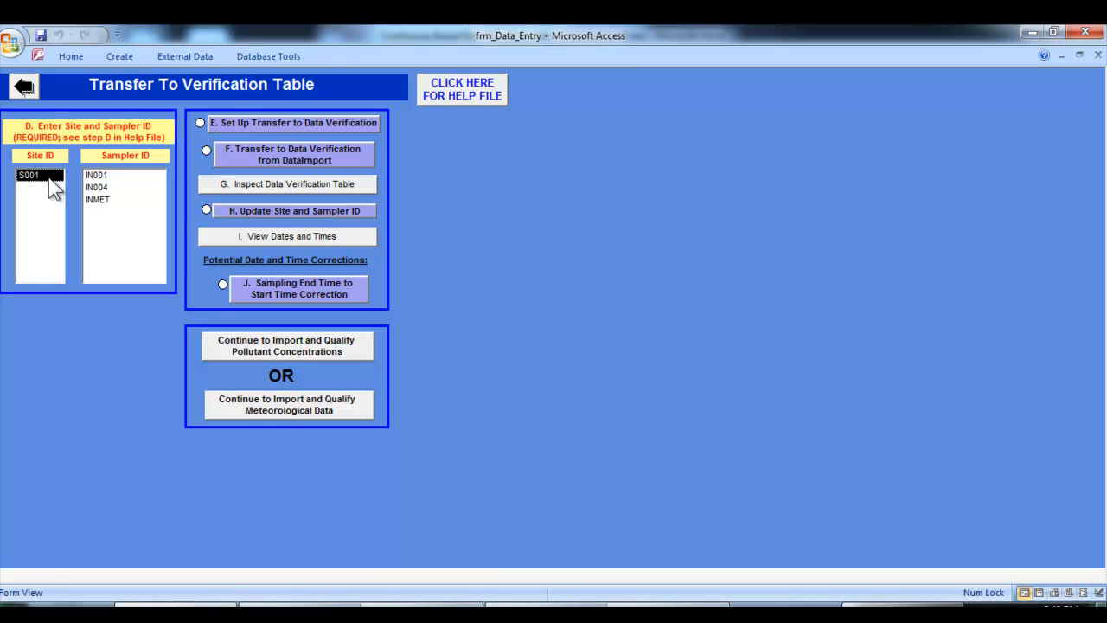
{"action": "left_click", "coordinate": [647, 612]}
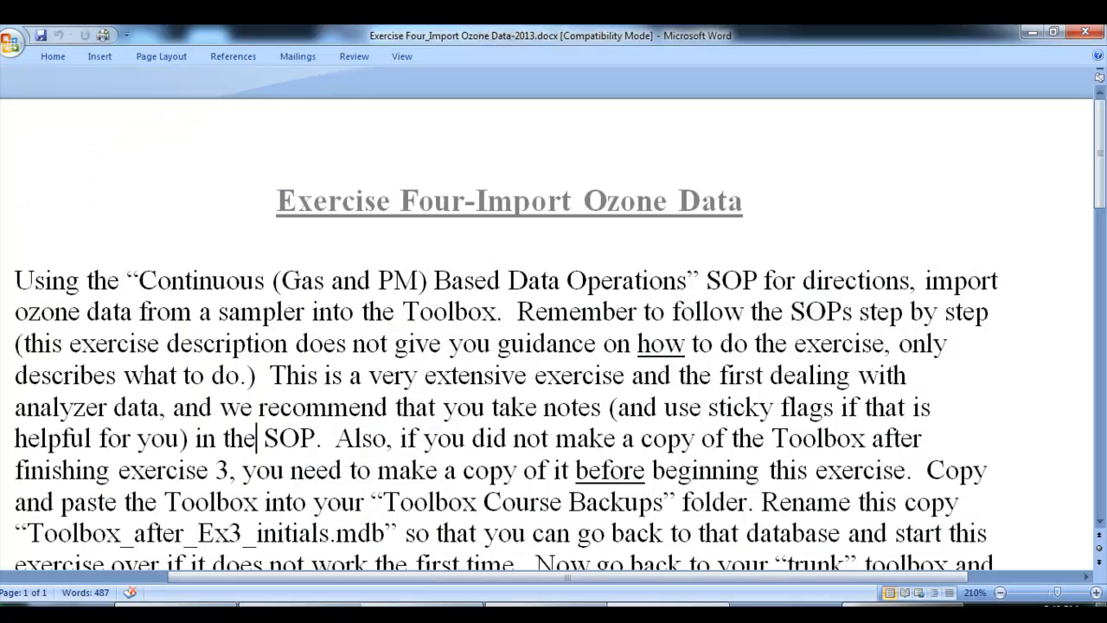
{"action": "scroll", "coordinate": [528, 403], "scroll_direction": "down", "scroll_amount": 3}
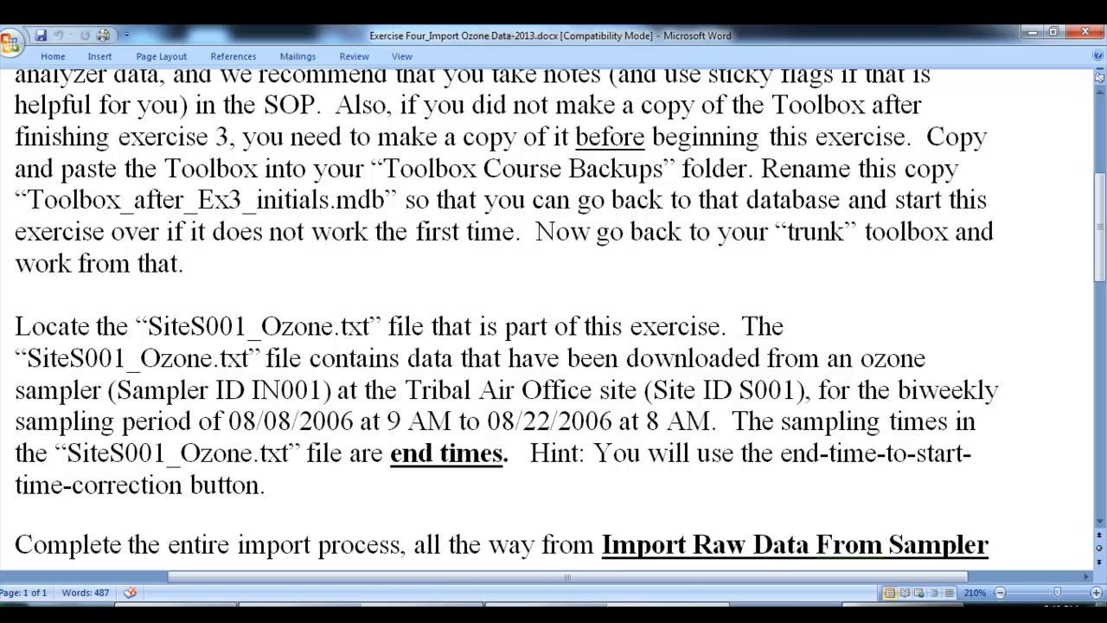
Switch to NewImport.txt in Notepad and examine the first two data rows for their sampling dates, times and concentrations
{"action": "left_click", "coordinate": [910, 606]}
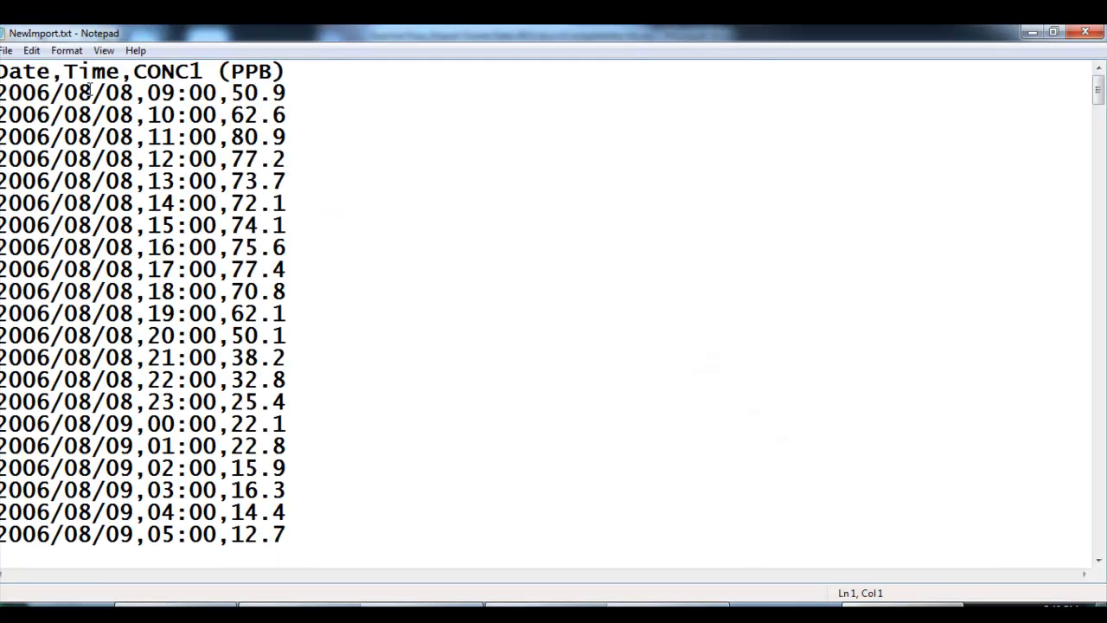
{"action": "left_click", "coordinate": [119, 92]}
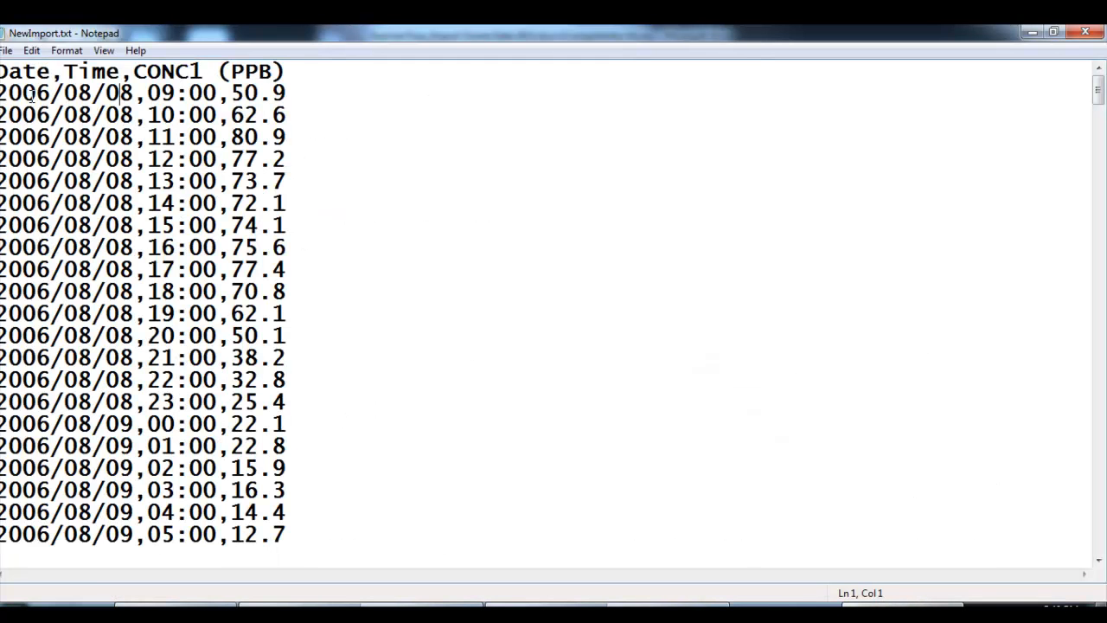
{"action": "left_click", "coordinate": [175, 93]}
{"action": "left_click_drag", "start_coordinate": [2, 92], "coordinate": [287, 92]}
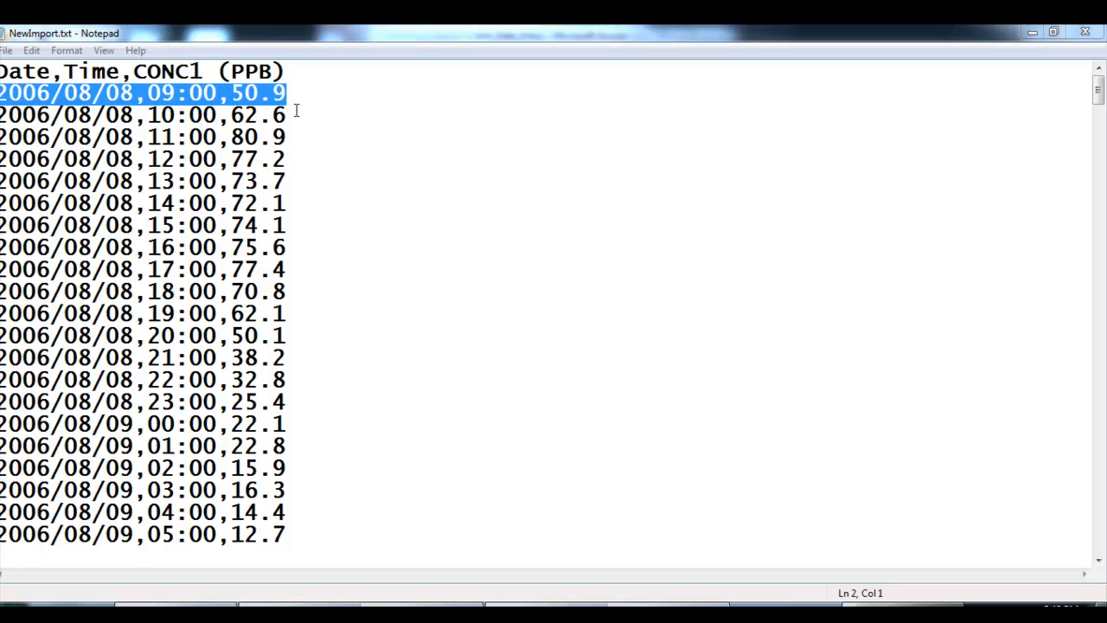
{"action": "left_click_drag", "start_coordinate": [294, 117], "coordinate": [1, 116]}
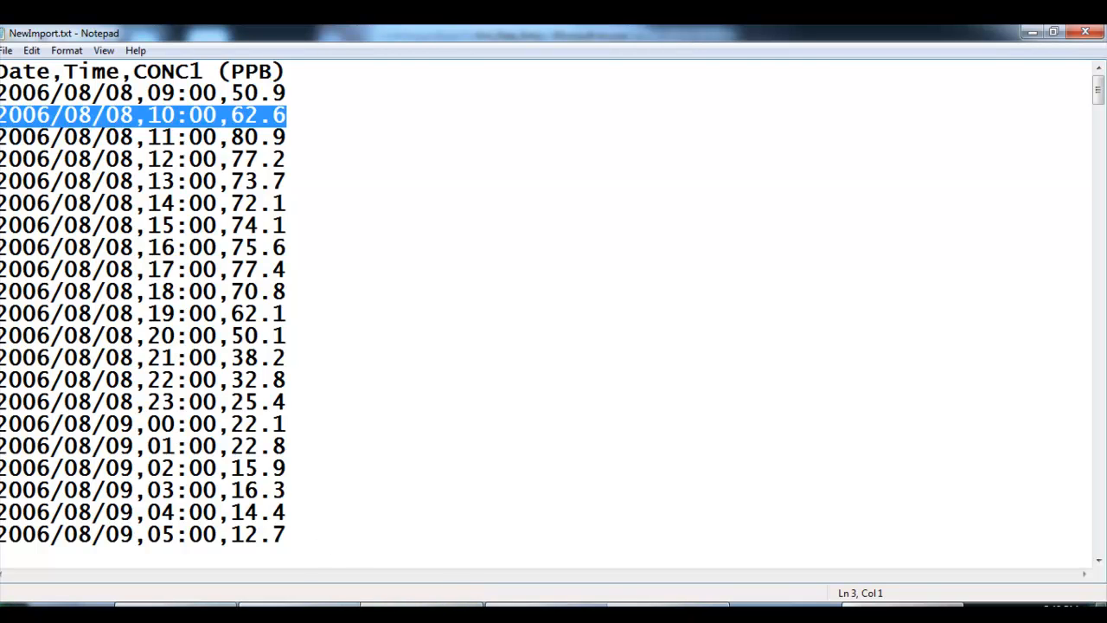
Return to the Access transfer form, select Sampler ID IN001 and open the Set Up Transfer to Data Verification query
{"action": "mouse_move", "coordinate": [175, 612]}
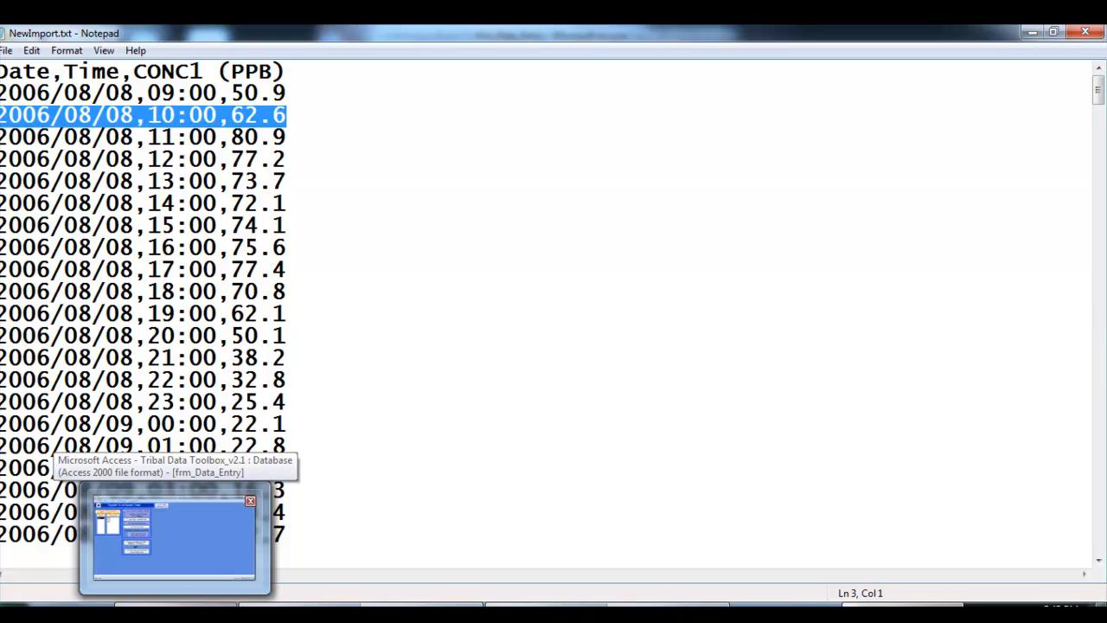
{"action": "left_click", "coordinate": [173, 538]}
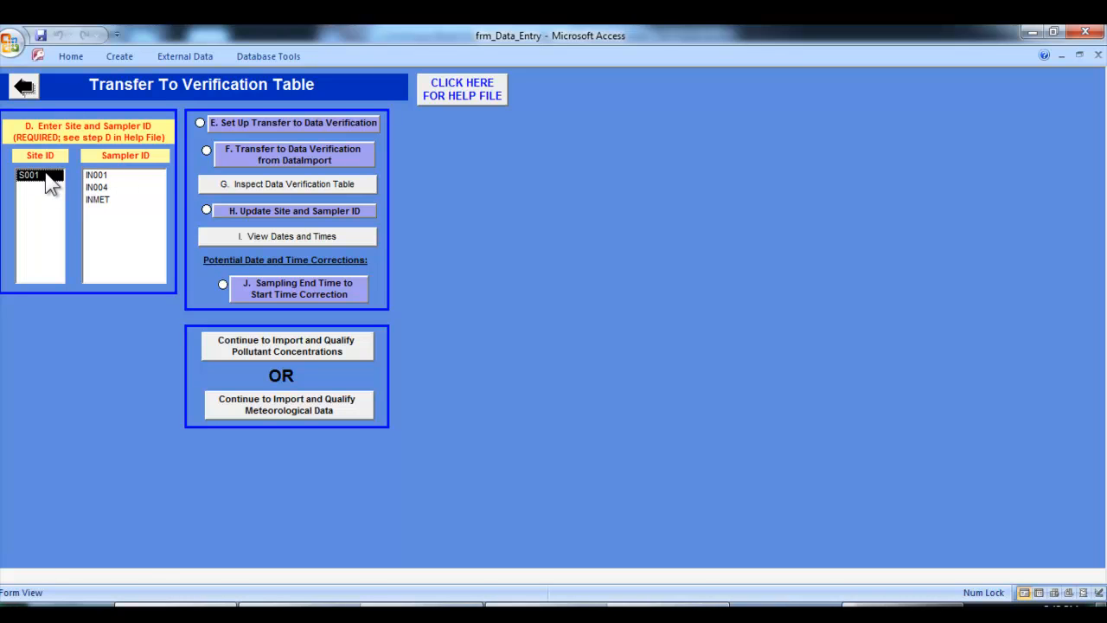
{"action": "left_click", "coordinate": [108, 175]}
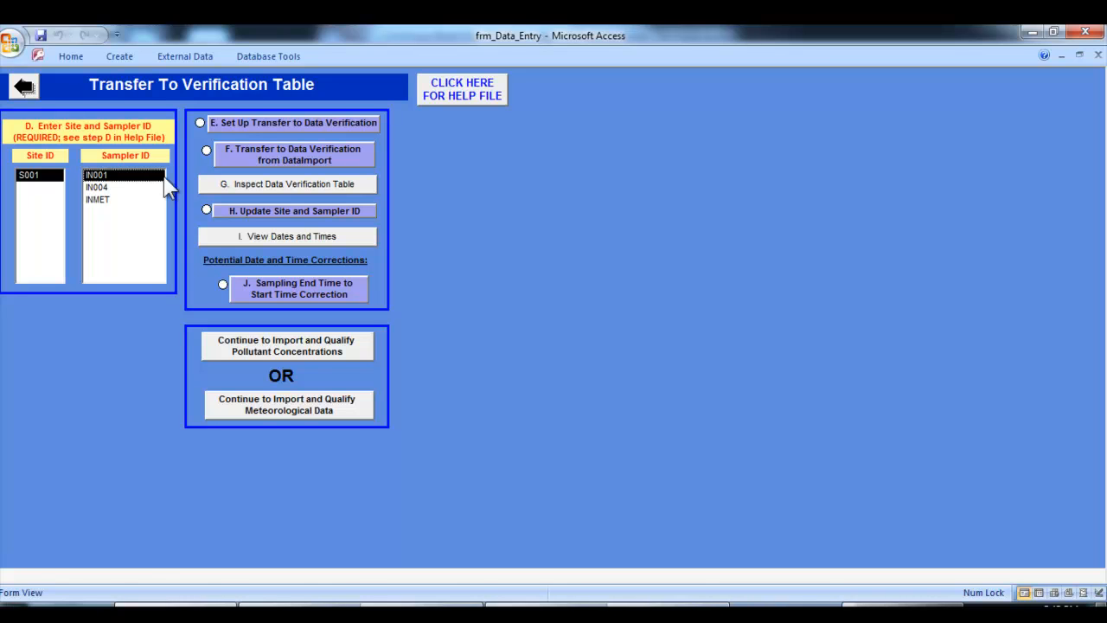
{"action": "left_click", "coordinate": [270, 123]}
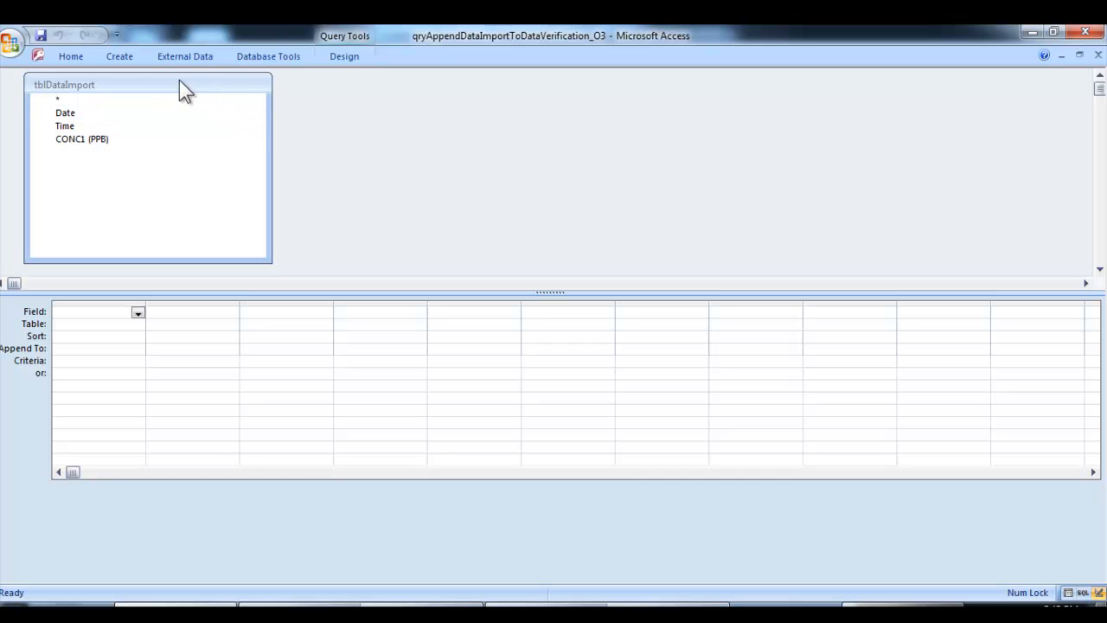
Switch to the SOP in Word and read section E on setting up the transfer from tblDataImport to tblDataVerification, including the query design grid
{"action": "left_click", "coordinate": [566, 612]}
{"action": "left_click", "coordinate": [339, 257]}
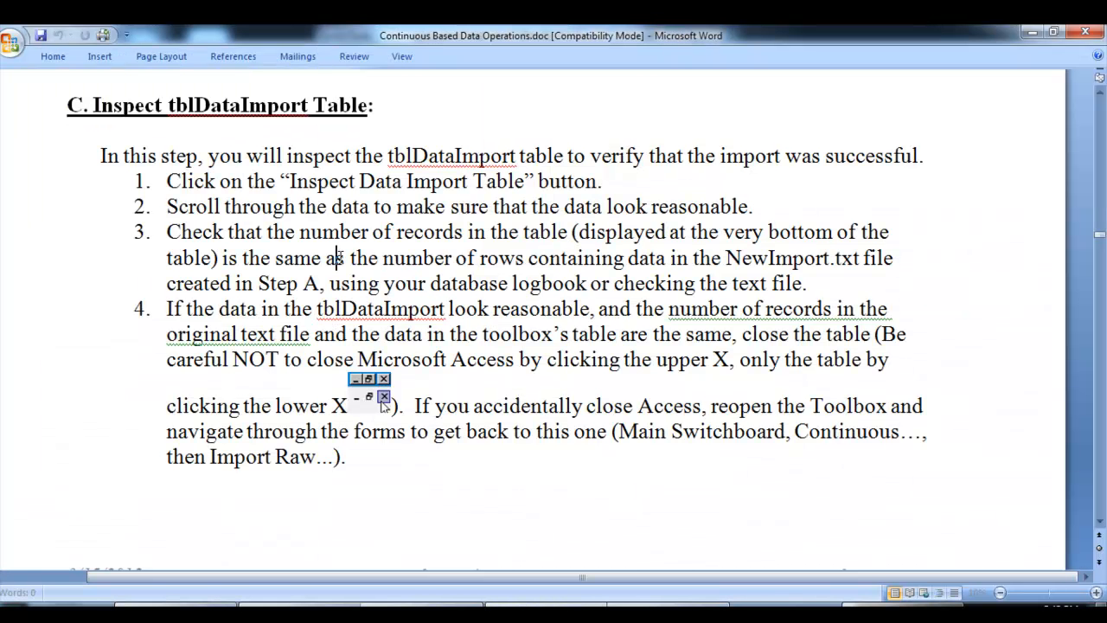
{"action": "scroll", "coordinate": [289, 302], "scroll_direction": "down", "scroll_amount": 10}
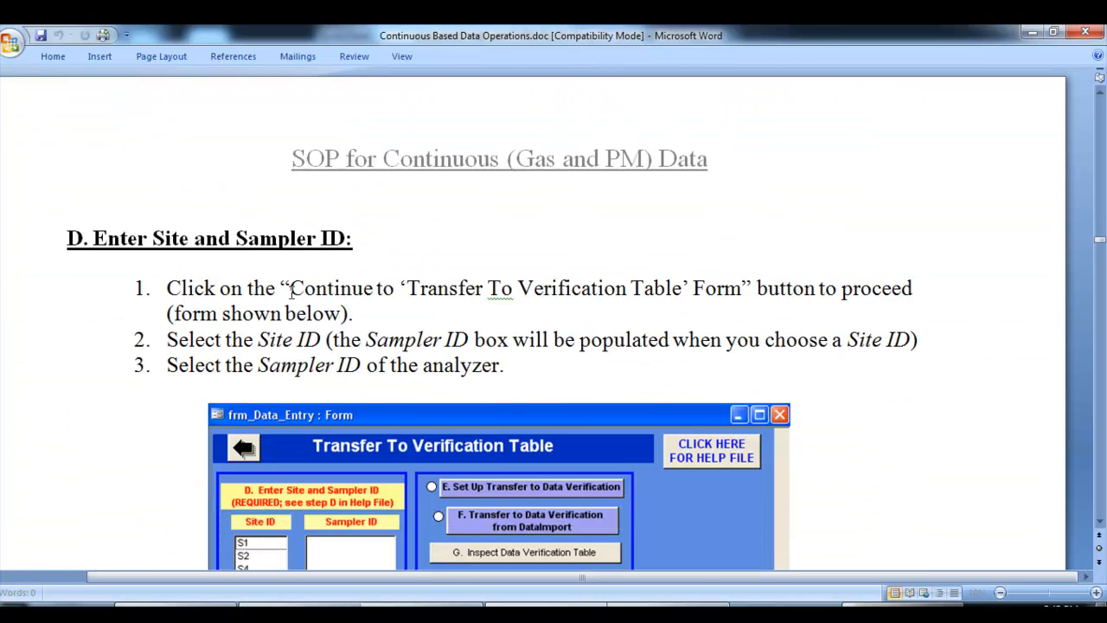
{"action": "scroll", "coordinate": [292, 290], "scroll_direction": "down", "scroll_amount": 5}
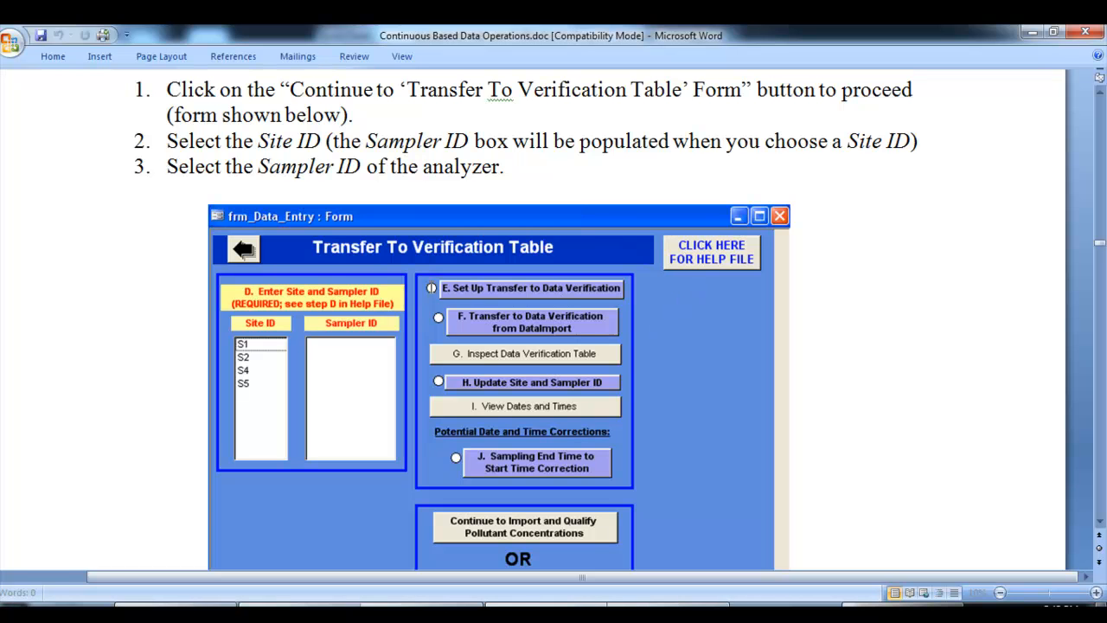
{"action": "scroll", "coordinate": [156, 337], "scroll_direction": "down", "scroll_amount": 5}
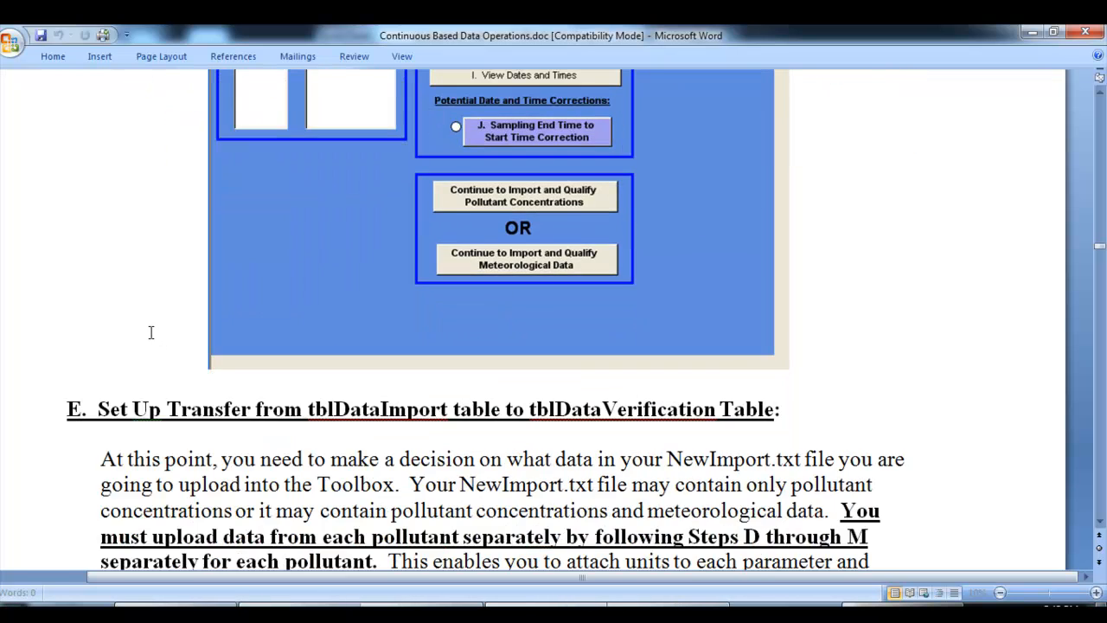
{"action": "scroll", "coordinate": [150, 332], "scroll_direction": "down", "scroll_amount": 2}
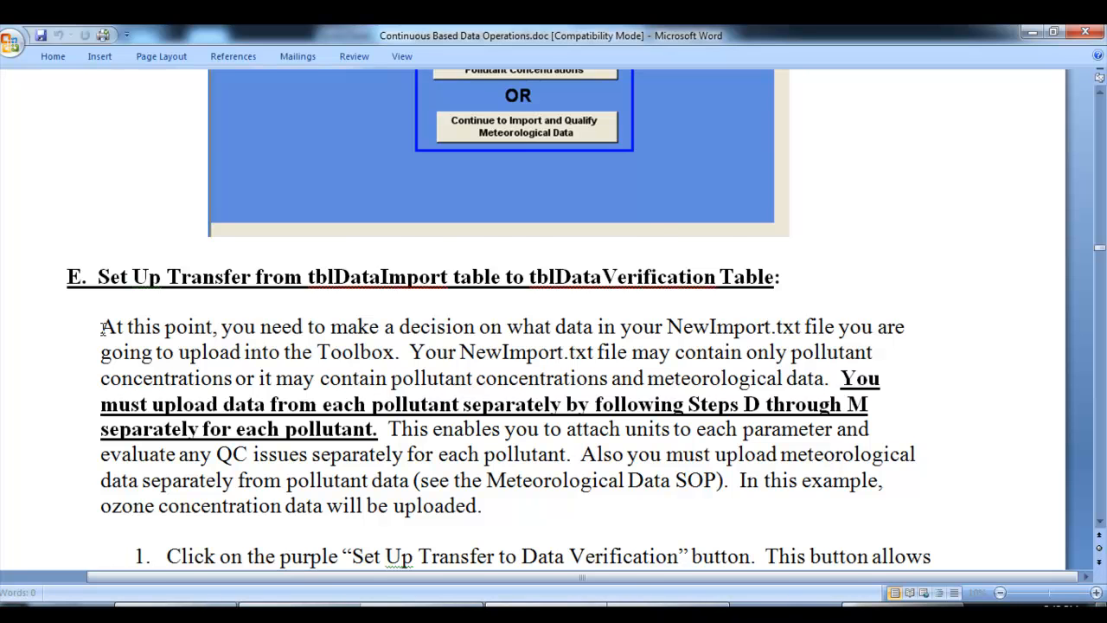
{"action": "scroll", "coordinate": [102, 329], "scroll_direction": "down", "scroll_amount": 1}
{"action": "scroll", "coordinate": [102, 328], "scroll_direction": "down", "scroll_amount": 3}
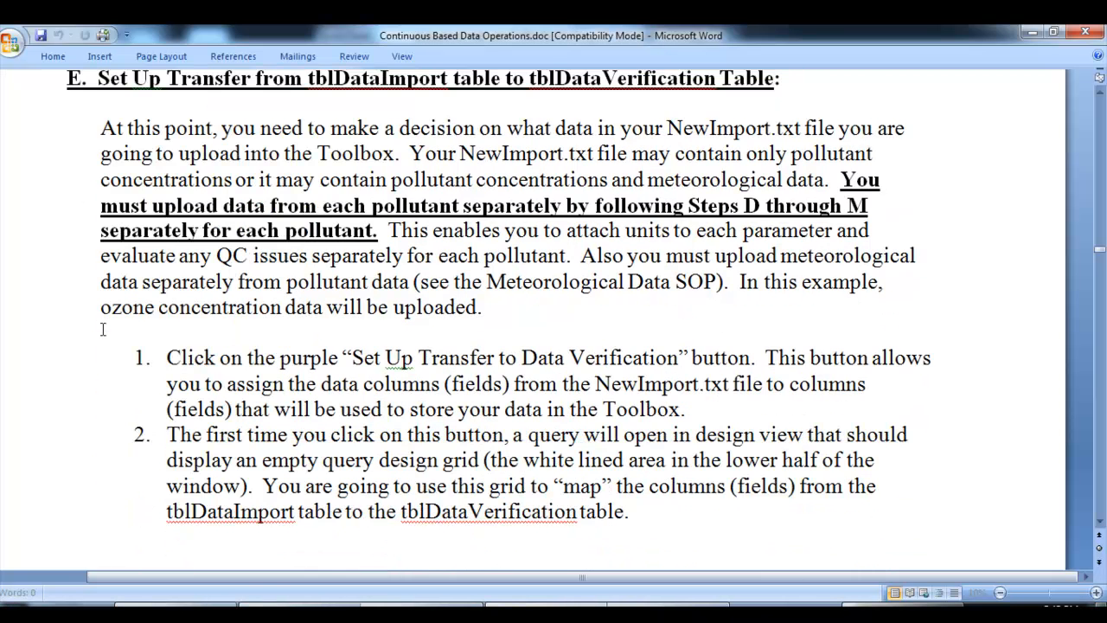
{"action": "scroll", "coordinate": [102, 329], "scroll_direction": "down", "scroll_amount": 9}
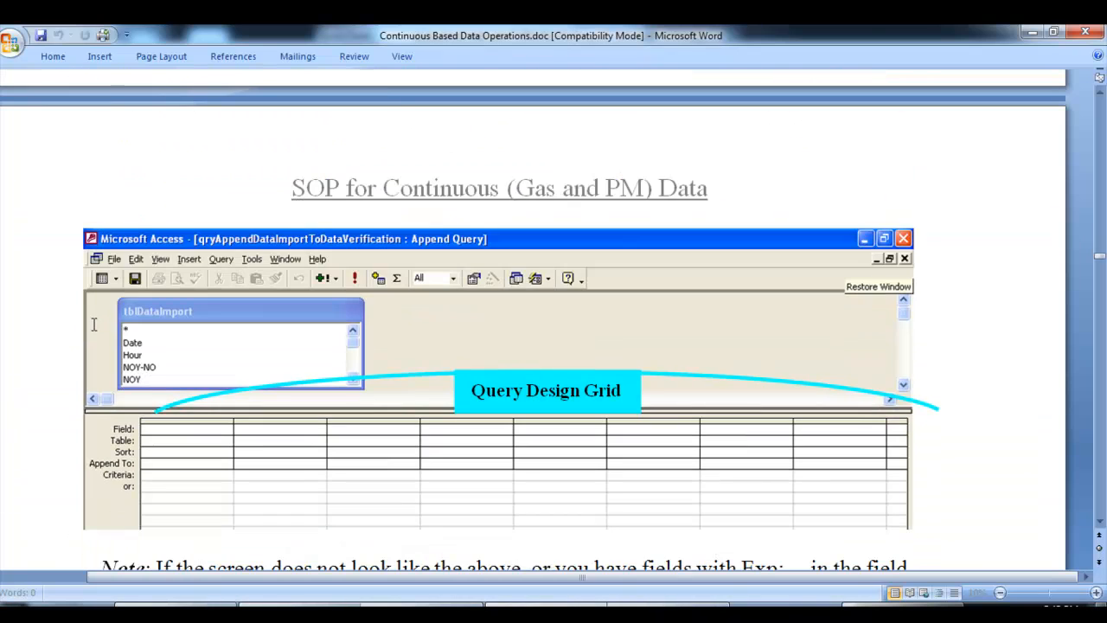
Switch to the append query in Access and add the tblDataImport Date field to the design grid, appending to Date
{"action": "left_click", "coordinate": [188, 612]}
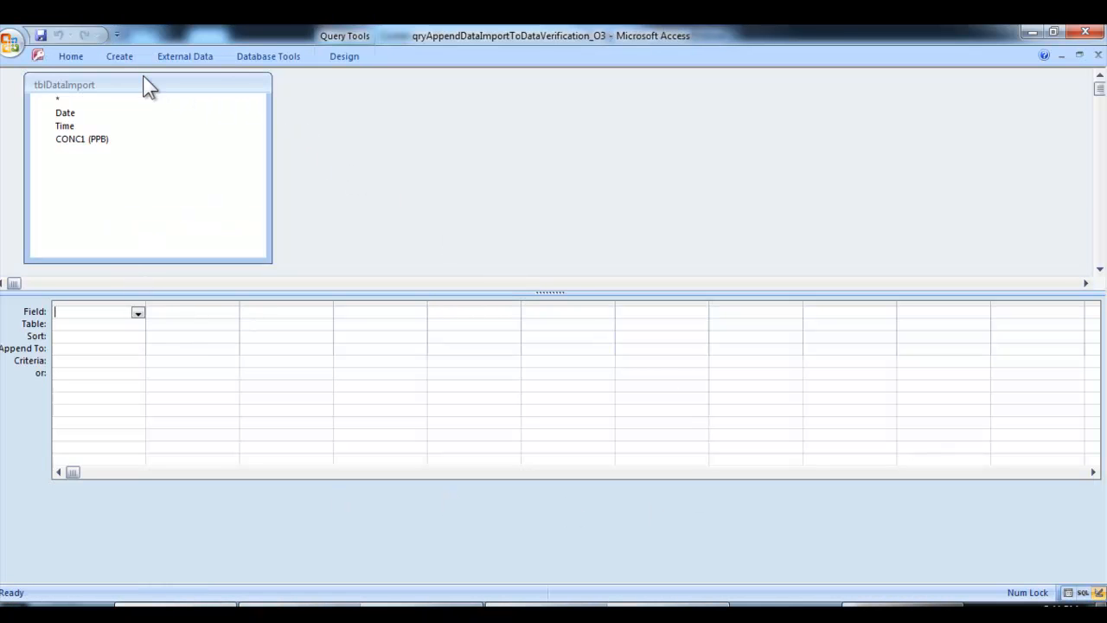
{"action": "left_click", "coordinate": [120, 114]}
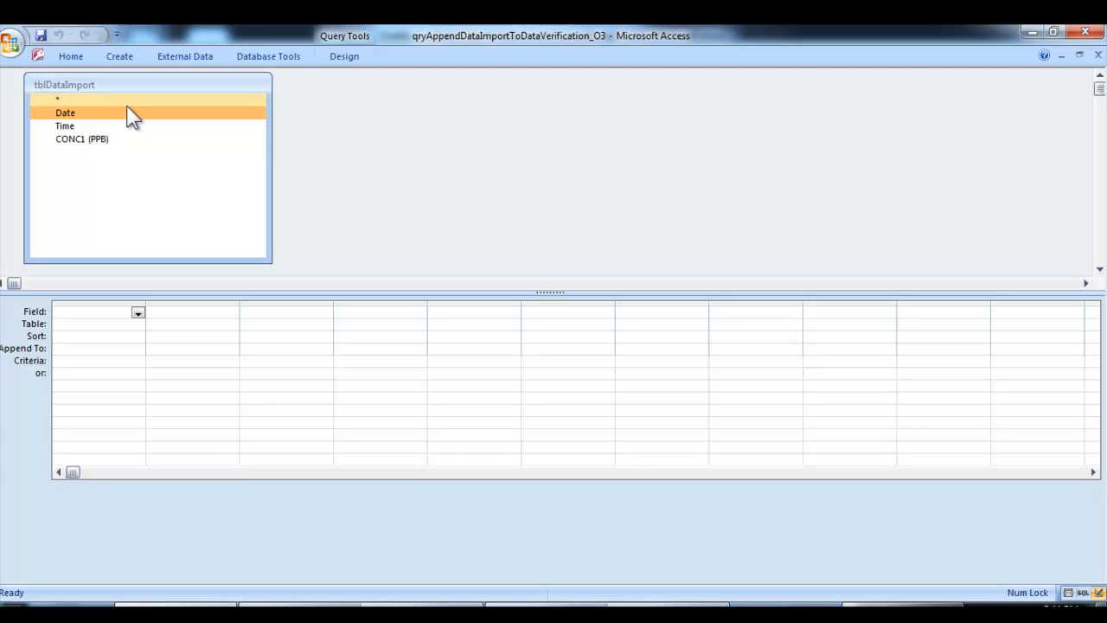
{"action": "left_click", "coordinate": [127, 111]}
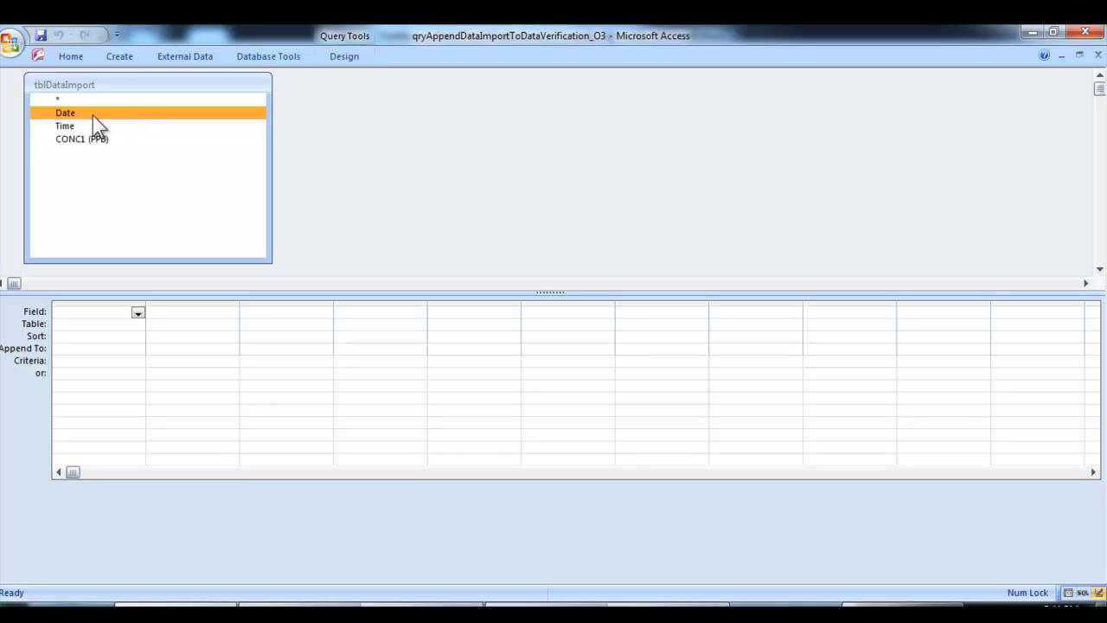
{"action": "left_click_drag", "start_coordinate": [93, 115], "coordinate": [101, 309]}
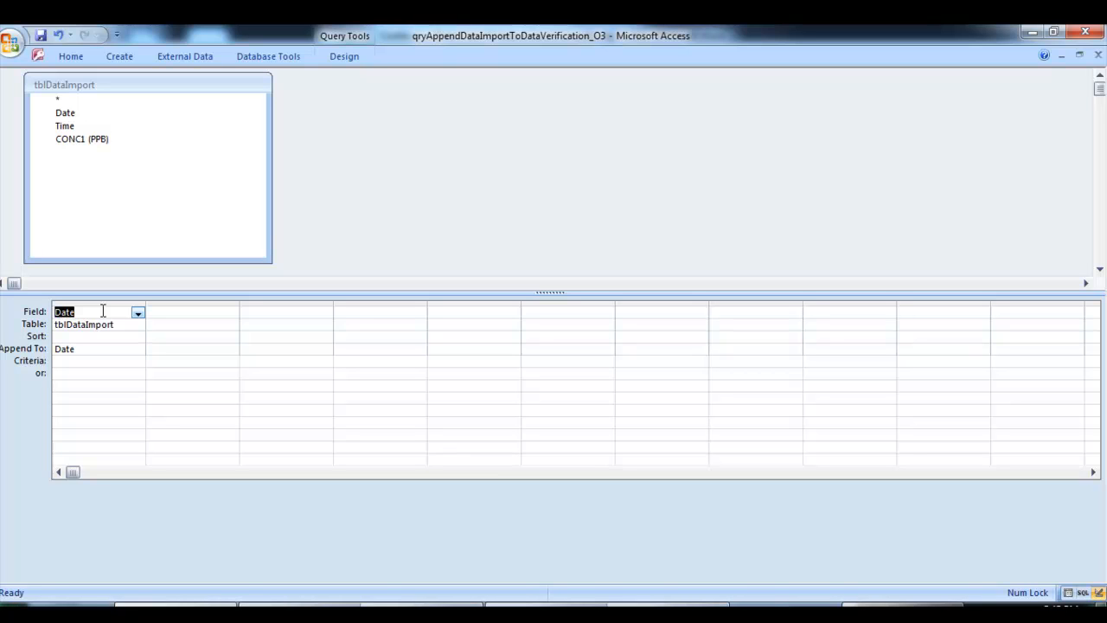
{"action": "left_click", "coordinate": [93, 314]}
{"action": "left_click", "coordinate": [131, 326]}
{"action": "left_click", "coordinate": [89, 348]}
{"action": "left_click", "coordinate": [138, 350]}
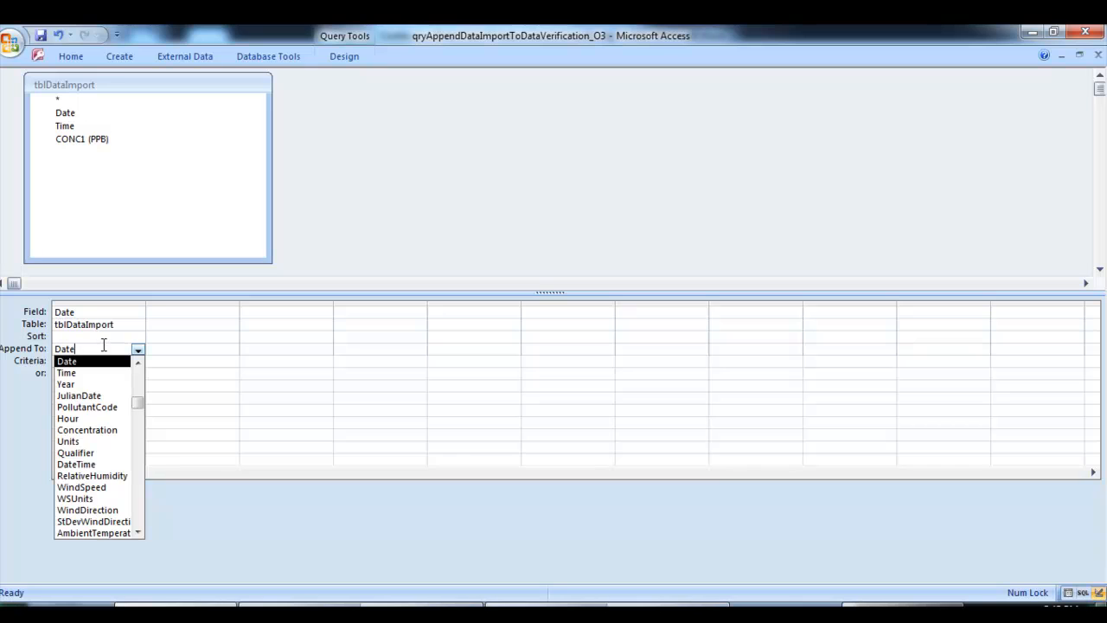
{"action": "left_click", "coordinate": [104, 338]}
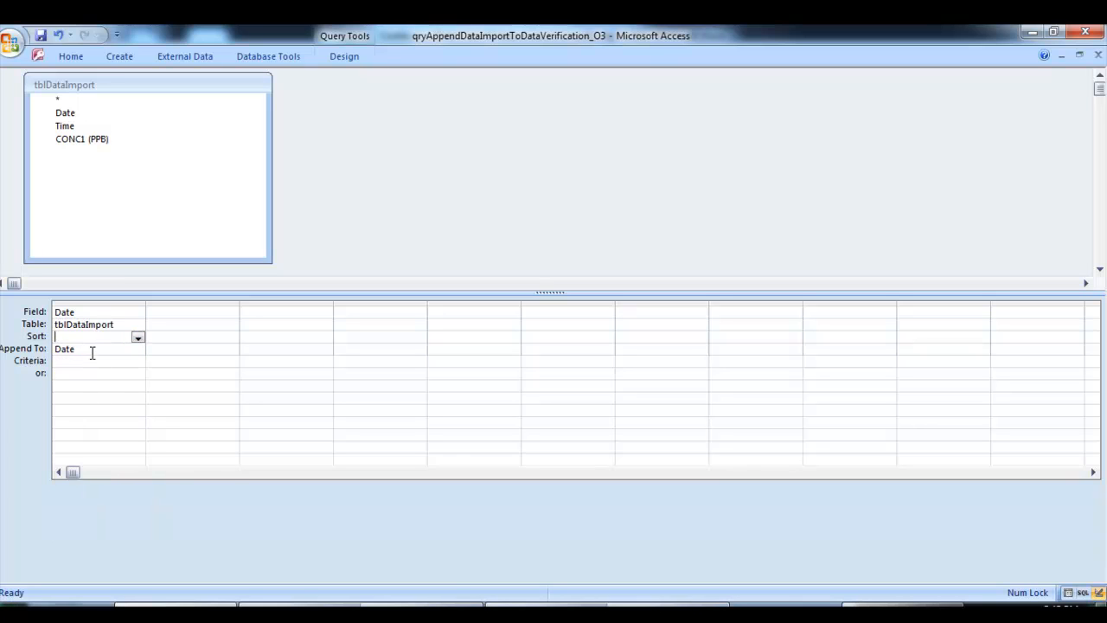
Add the tblDataImport Time field to the second column of the design grid, appending to Time
{"action": "left_click", "coordinate": [79, 125]}
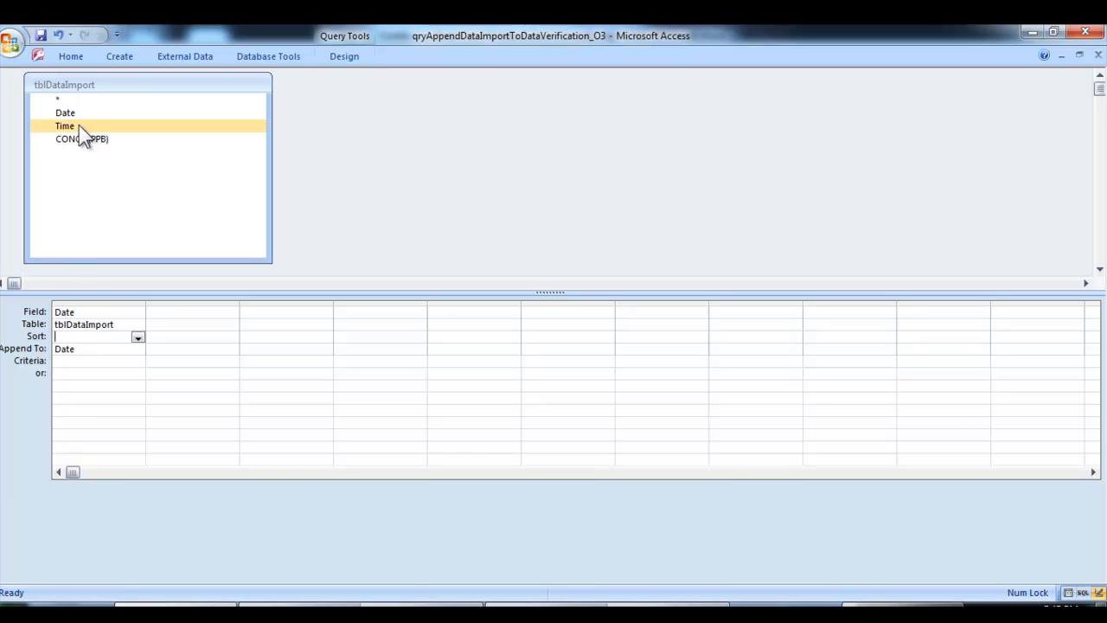
{"action": "left_click_drag", "start_coordinate": [86, 125], "coordinate": [201, 318]}
{"action": "left_click", "coordinate": [196, 348]}
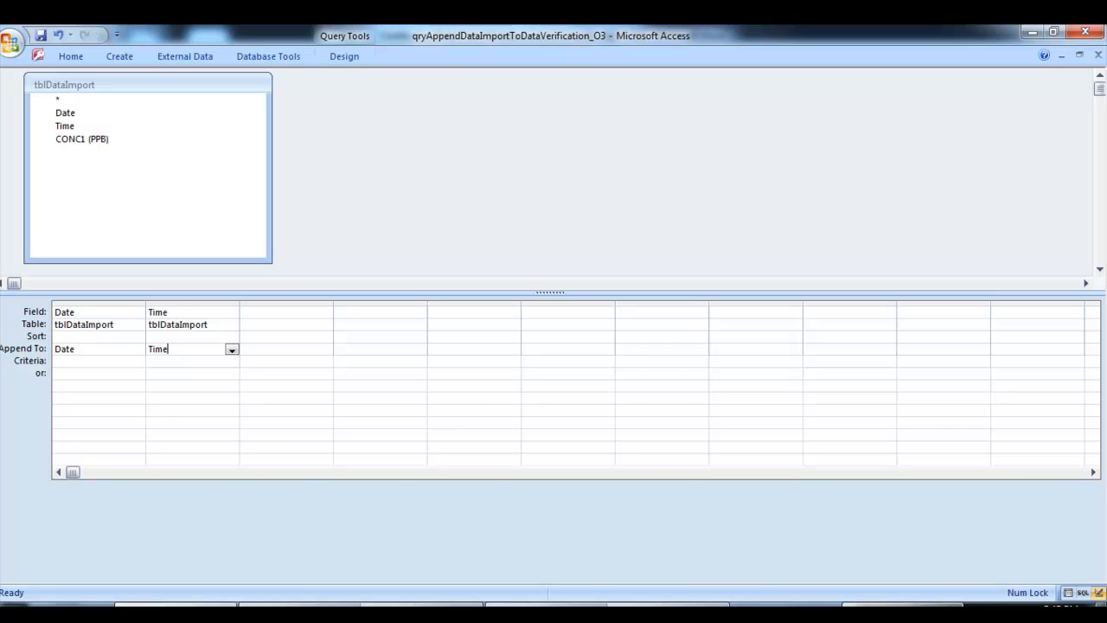
Switch to NewImport.txt in Notepad and examine the time format in the first data row
{"action": "left_click", "coordinate": [906, 605]}
{"action": "left_click", "coordinate": [192, 116]}
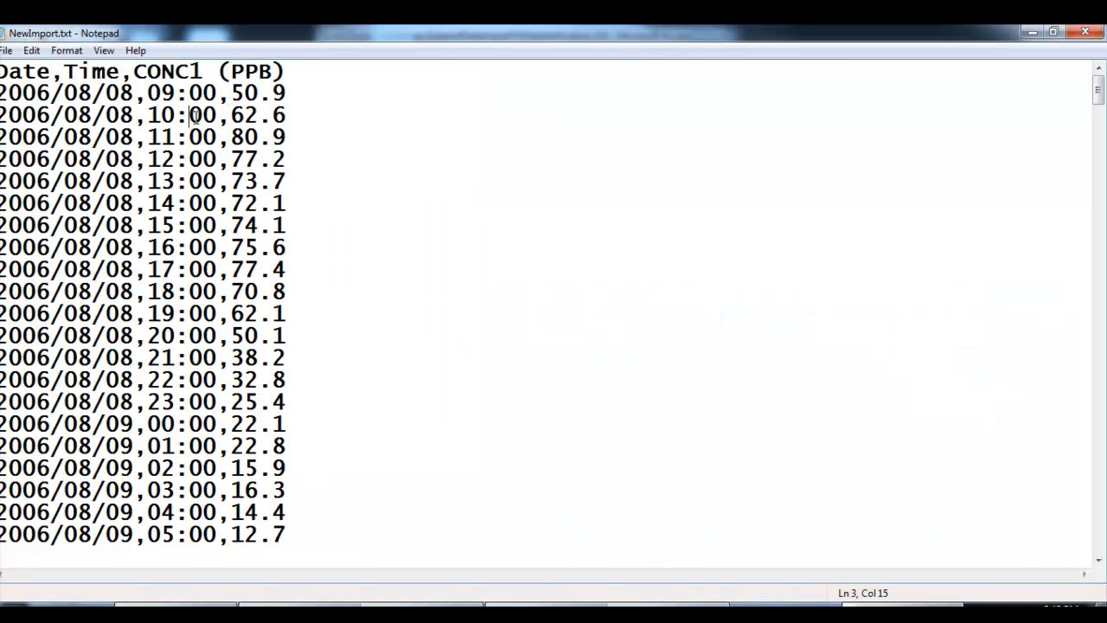
{"action": "left_click_drag", "start_coordinate": [189, 94], "coordinate": [215, 92]}
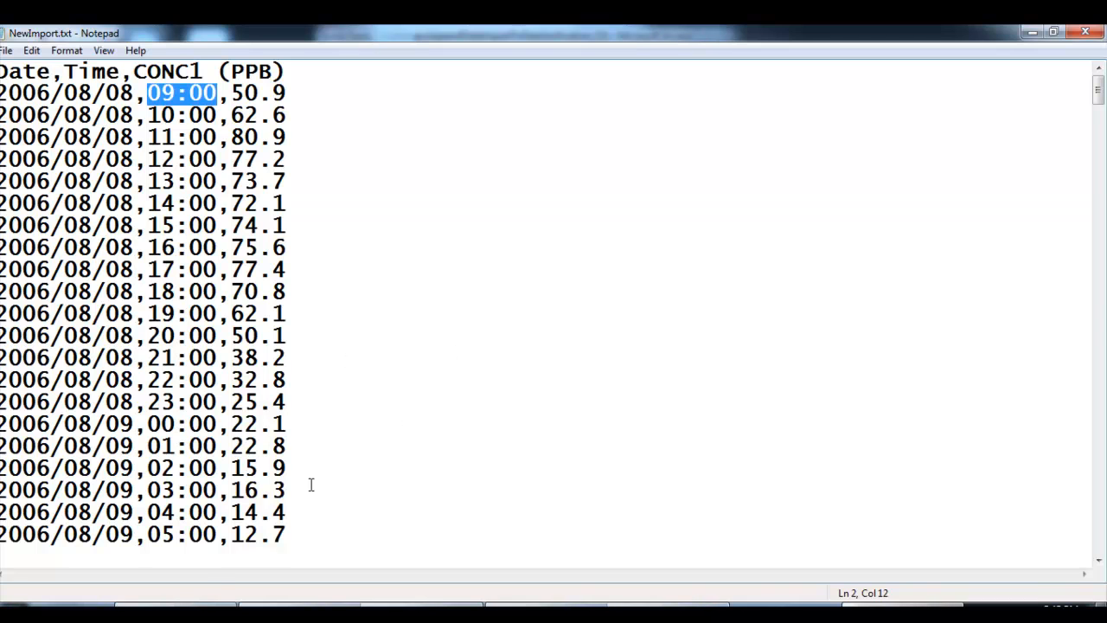
Return to the Access query, choose Time as the Time column's append field, and recheck the times in NewImport.txt
{"action": "left_click", "coordinate": [198, 598]}
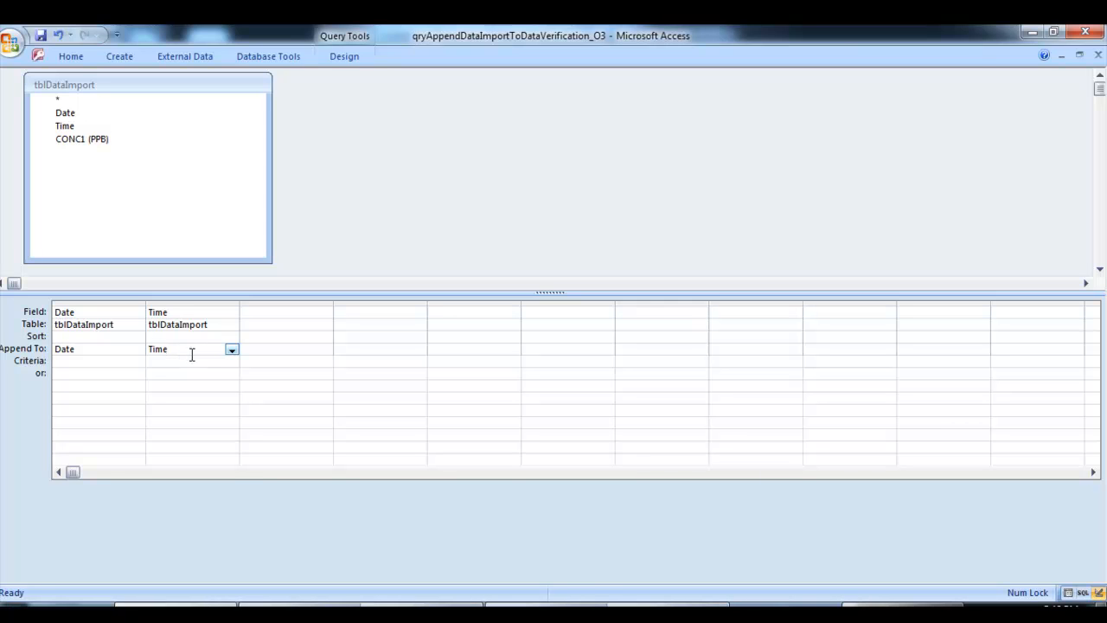
{"action": "left_click", "coordinate": [232, 349]}
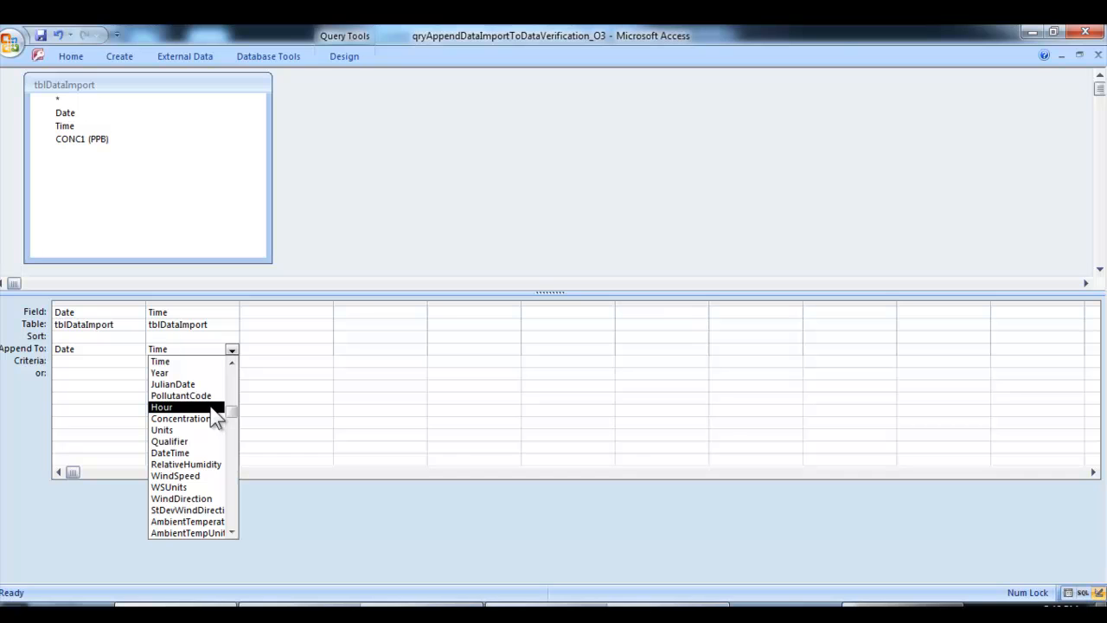
{"action": "left_click", "coordinate": [210, 361]}
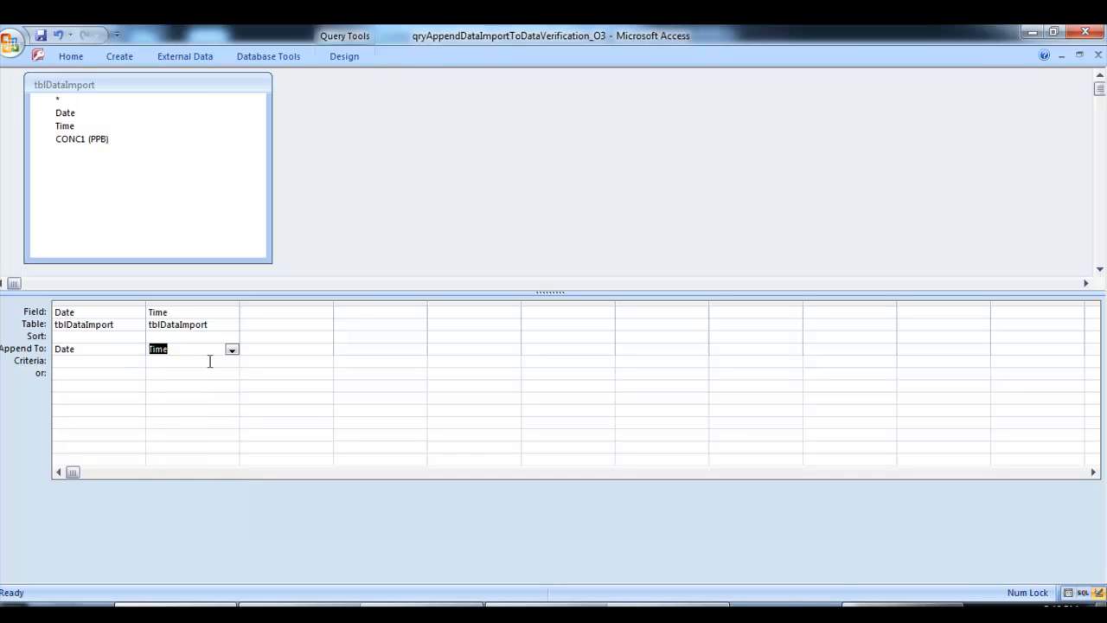
{"action": "left_click", "coordinate": [208, 348]}
{"action": "left_click", "coordinate": [905, 605]}
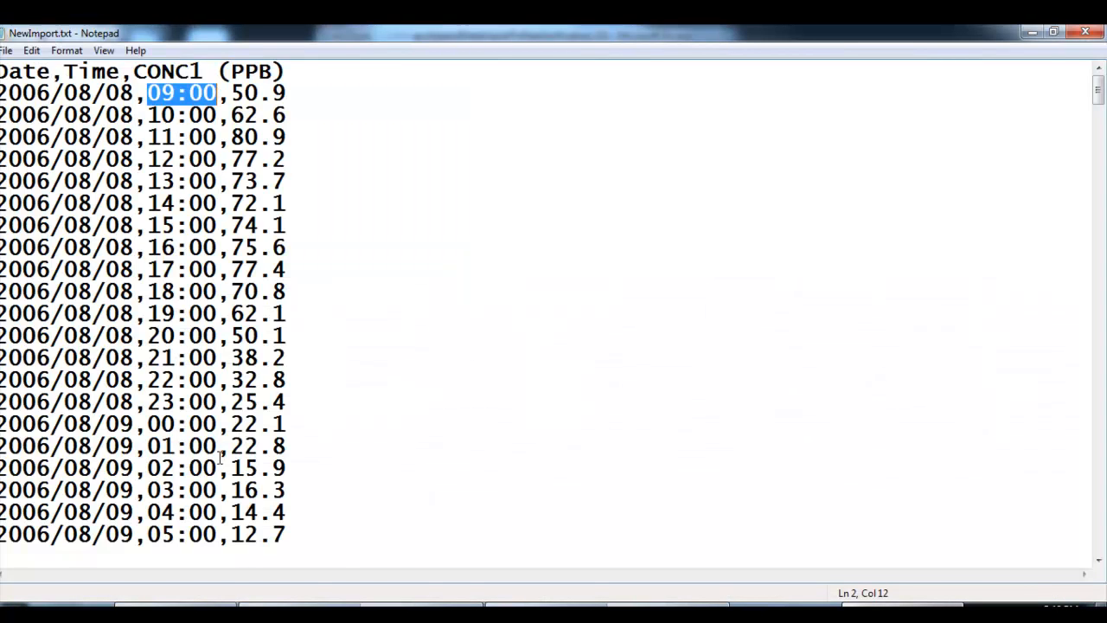
{"action": "left_click", "coordinate": [207, 601]}
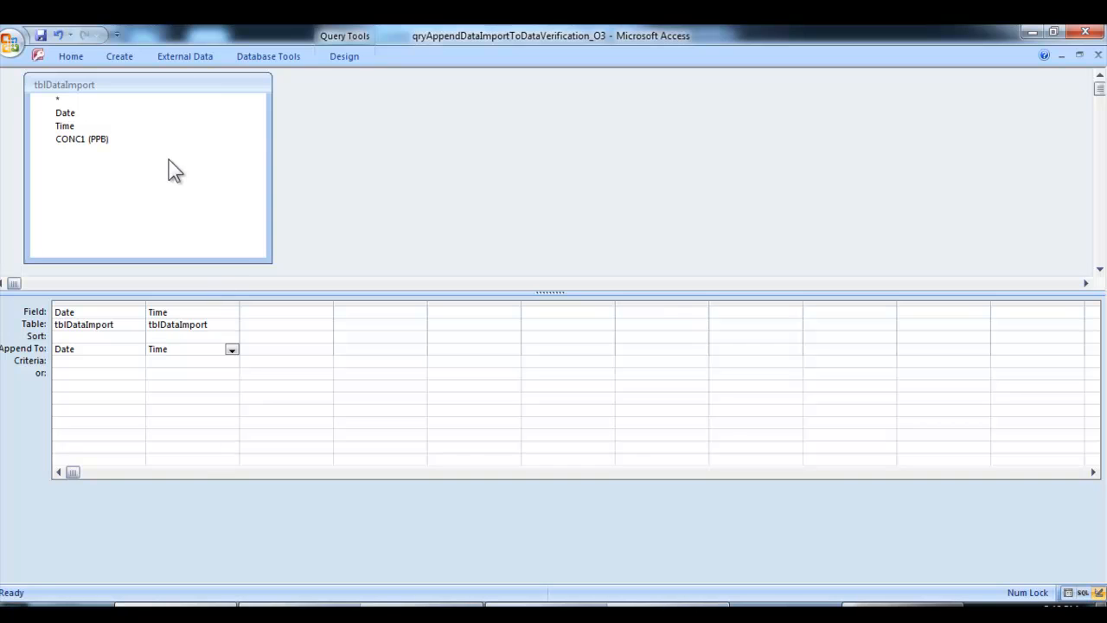
Add the CONC1 (PPB) field to the third column of the design grid and append it to Concentration
{"action": "left_click", "coordinate": [124, 139]}
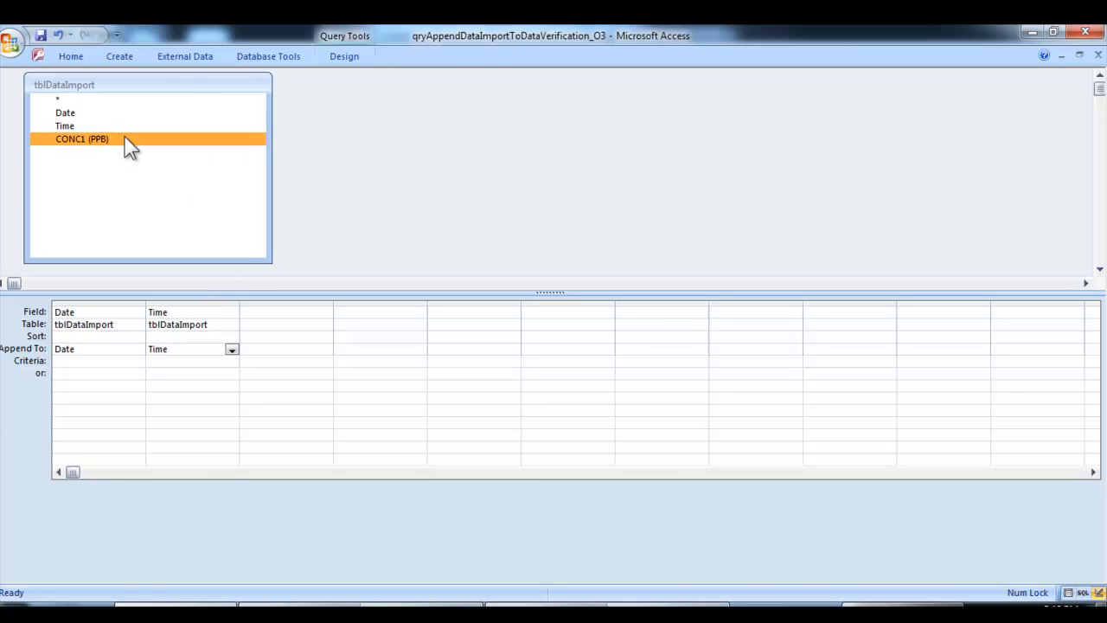
{"action": "left_click_drag", "start_coordinate": [128, 141], "coordinate": [280, 318]}
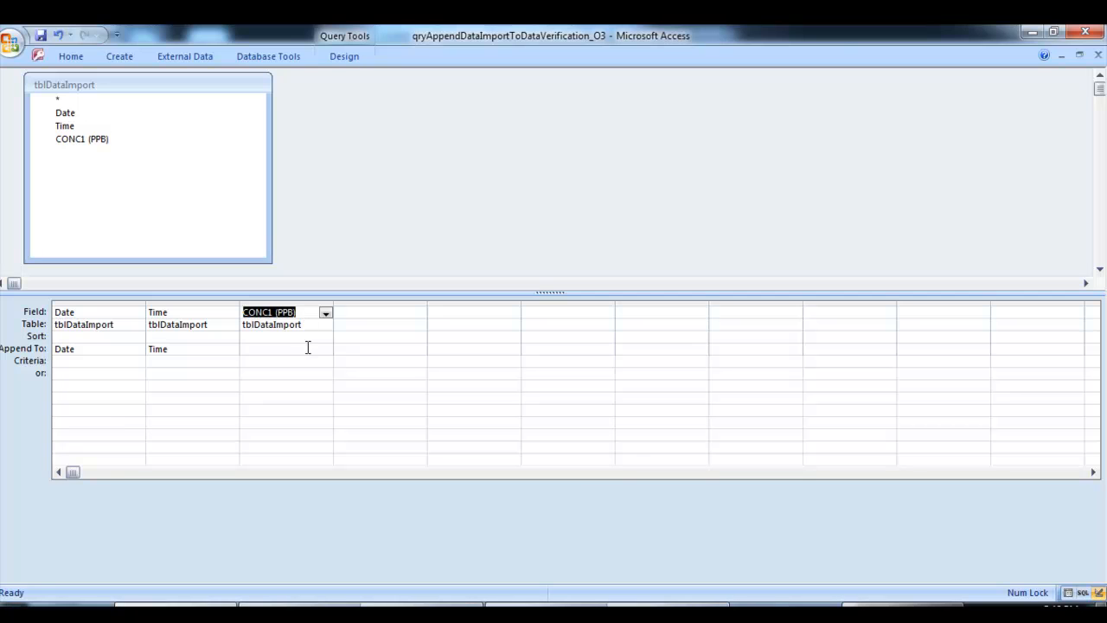
{"action": "left_click", "coordinate": [307, 348]}
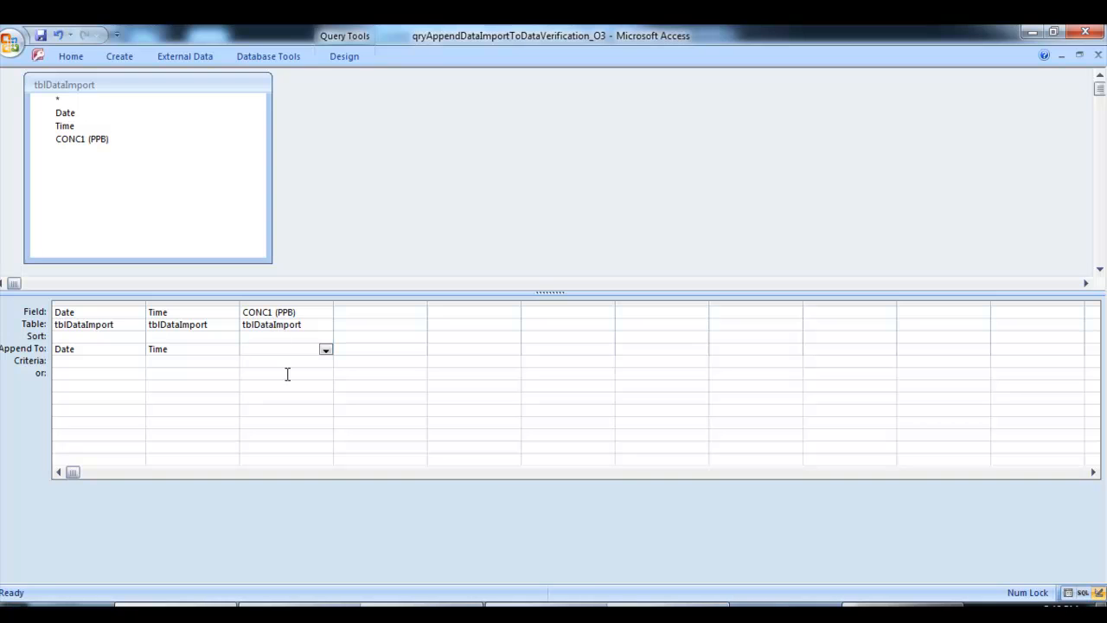
{"action": "left_click", "coordinate": [325, 349]}
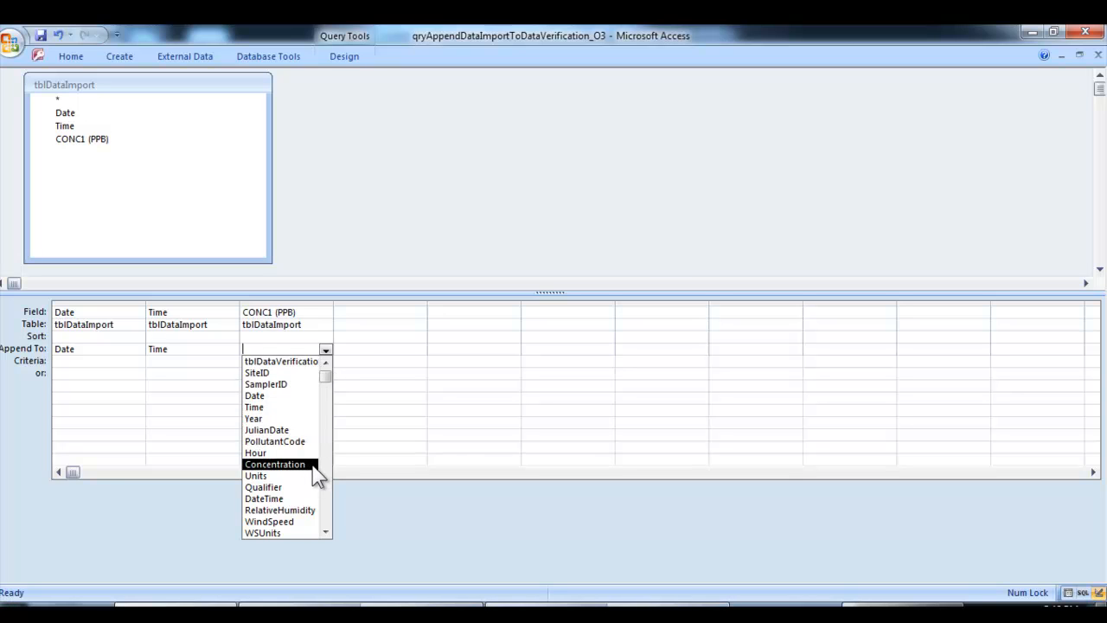
{"action": "left_click", "coordinate": [313, 465]}
{"action": "left_click", "coordinate": [317, 375]}
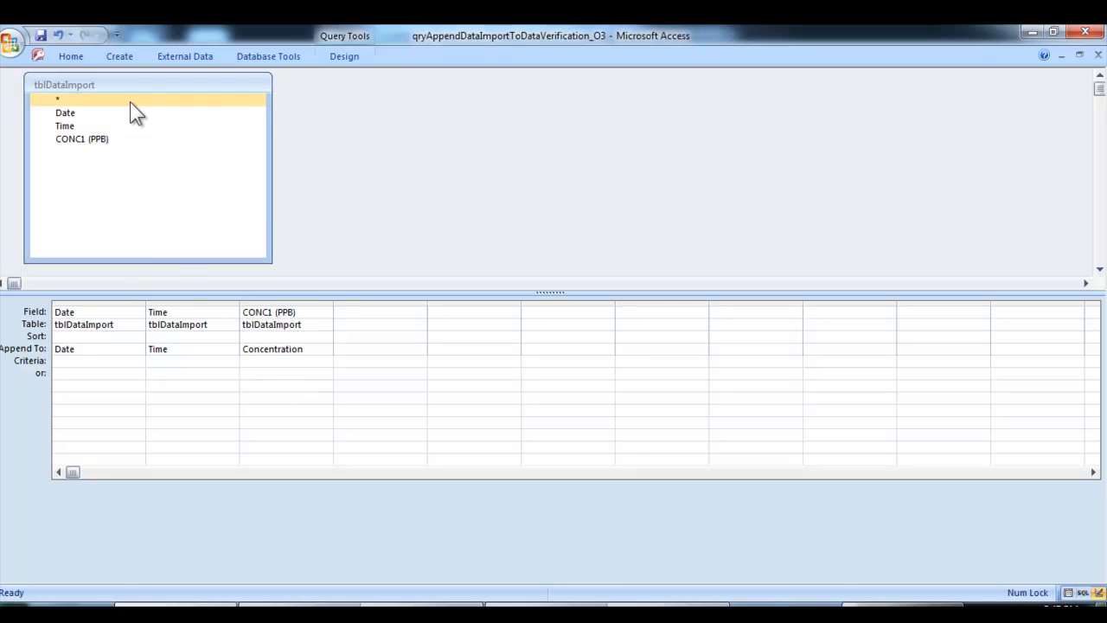
Save and close the append query, and return to the Transfer To Verification Table form through Continuous and Meteorological Monitoring
{"action": "left_click", "coordinate": [41, 37]}
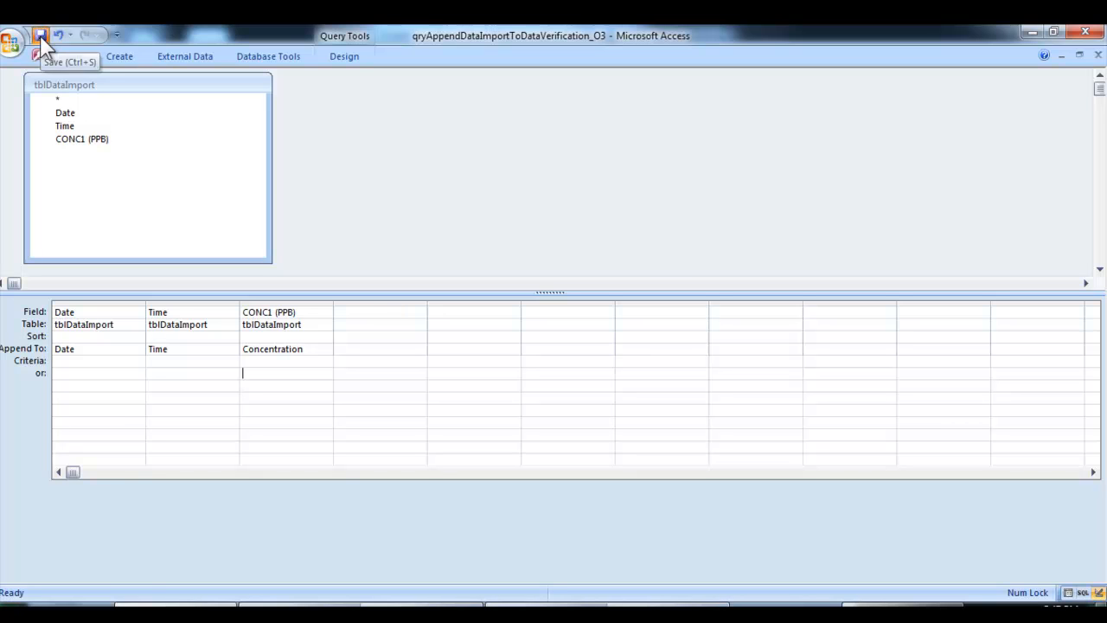
{"action": "left_click", "coordinate": [1097, 57]}
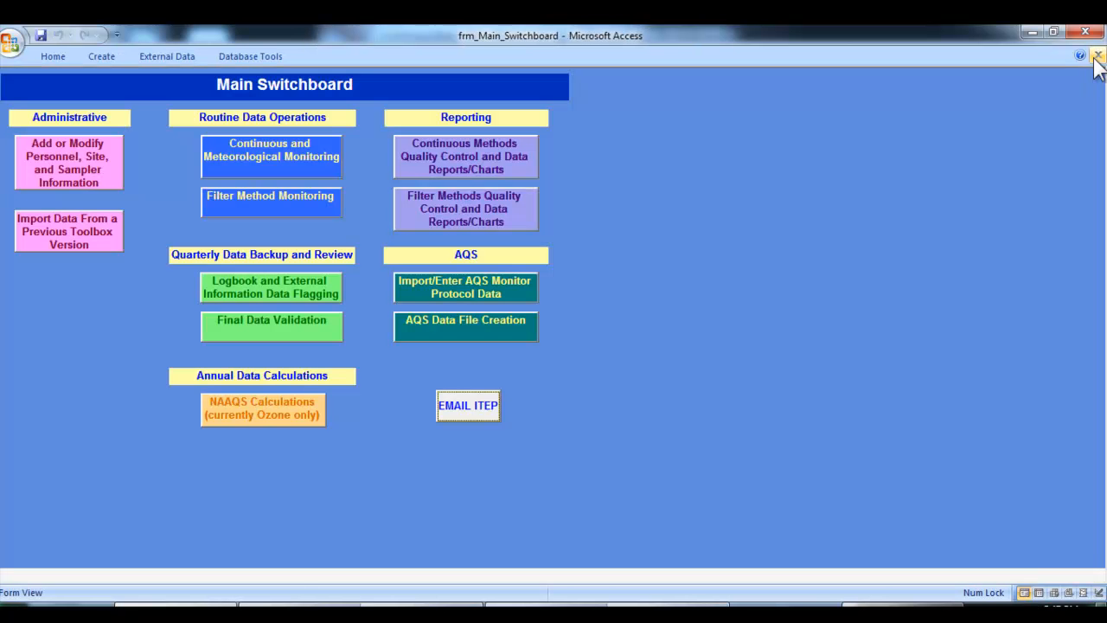
{"action": "left_click", "coordinate": [282, 169]}
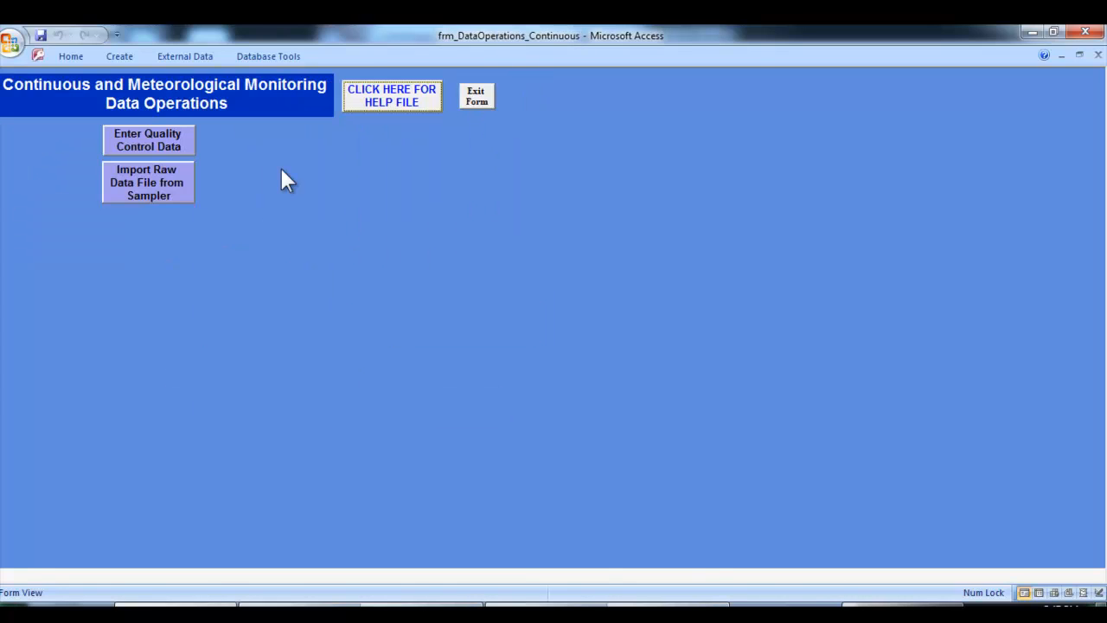
{"action": "left_click", "coordinate": [174, 197]}
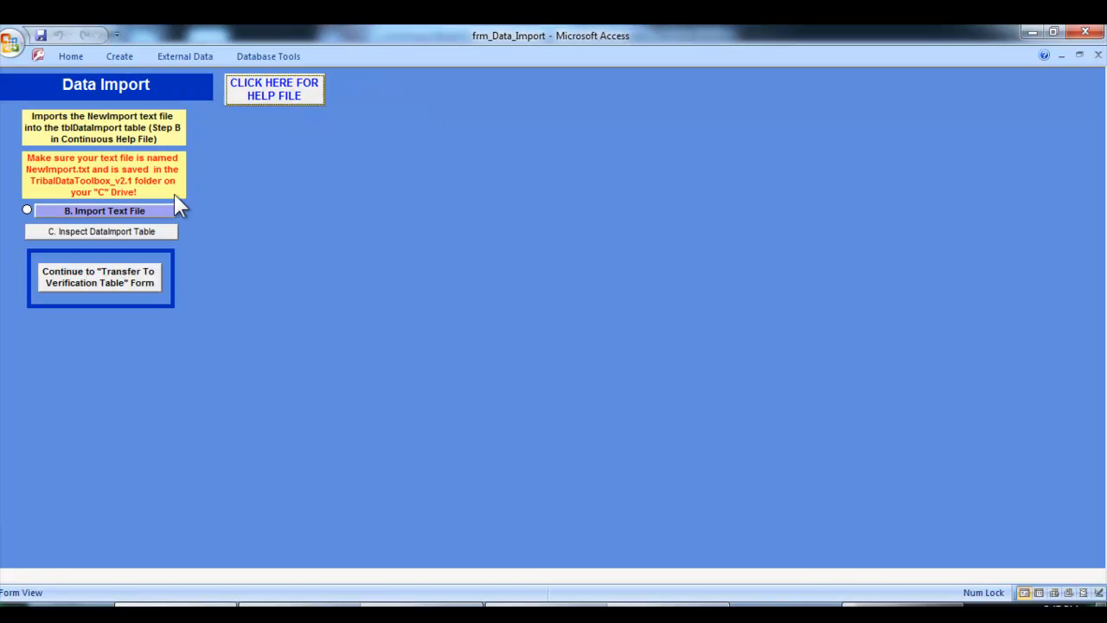
{"action": "left_click", "coordinate": [146, 290]}
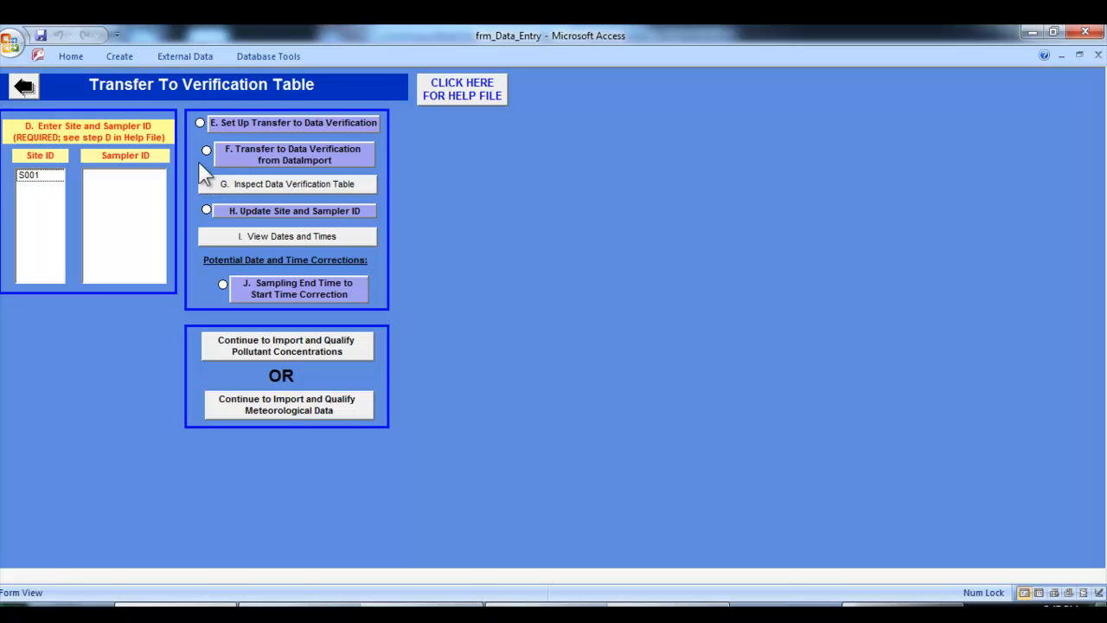
Select Site ID S001 and Sampler ID IN001, and review the saved field mapping in the Set Up Transfer to Data Verification query
{"action": "left_click", "coordinate": [41, 178]}
{"action": "left_click", "coordinate": [98, 176]}
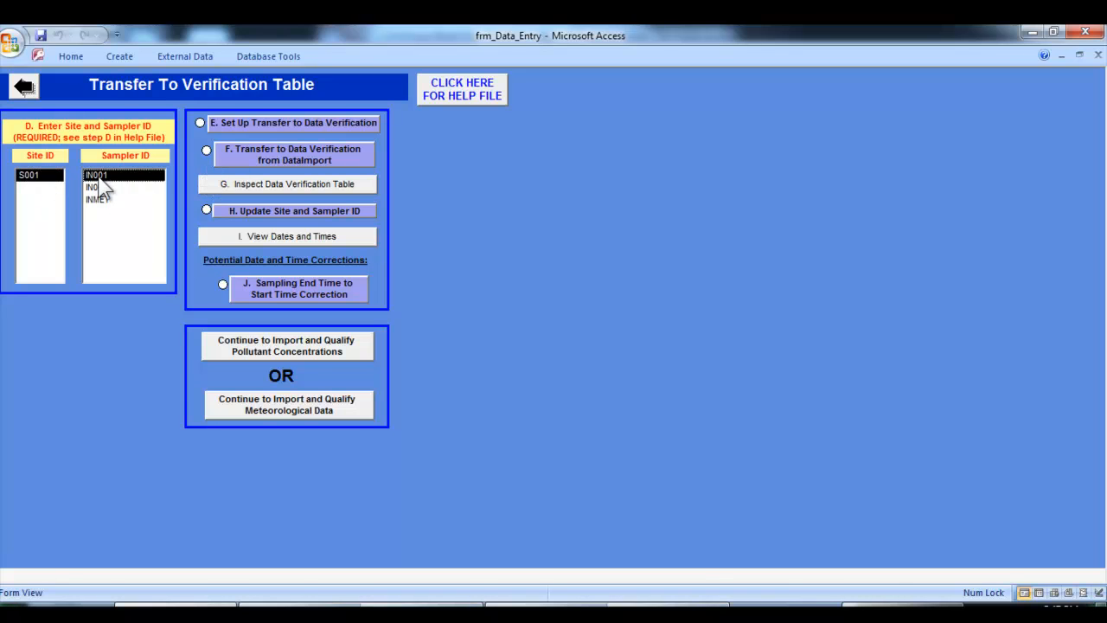
{"action": "left_click", "coordinate": [268, 122]}
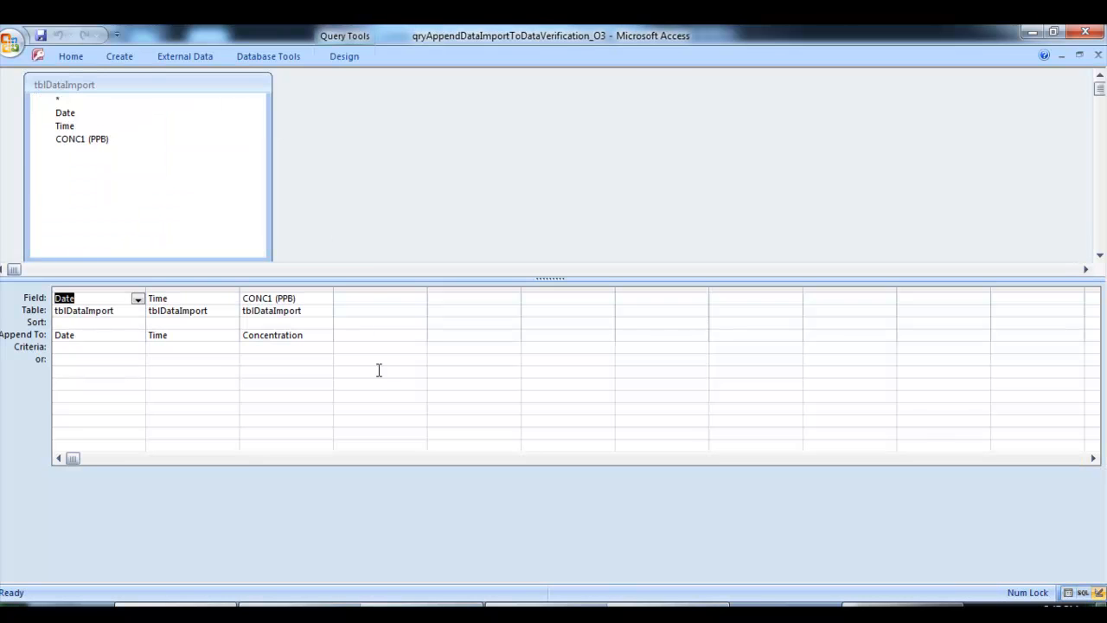
{"action": "left_click", "coordinate": [1099, 55]}
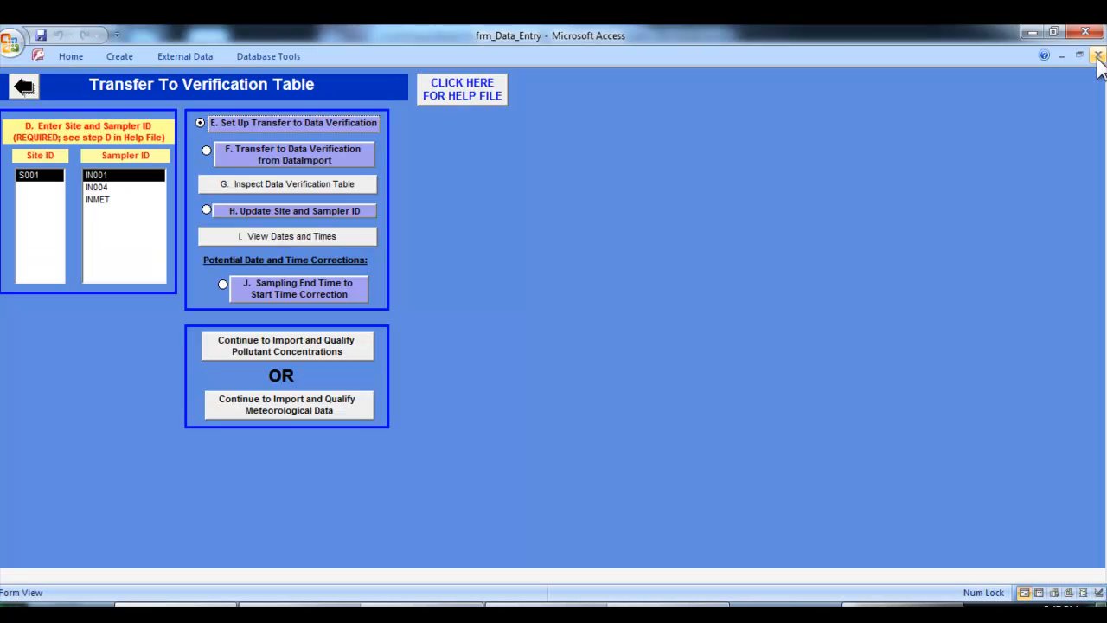
Transfer the DataImport rows to the data verification table, accepting the append, and inspect the Data Verification table
{"action": "left_click", "coordinate": [346, 158]}
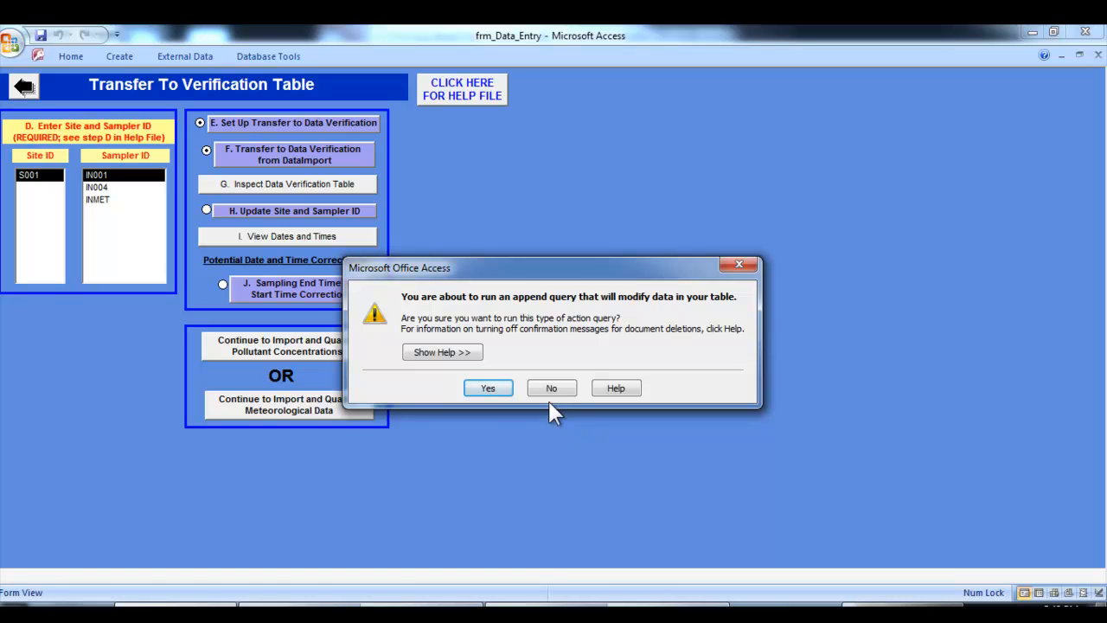
{"action": "left_click", "coordinate": [501, 393]}
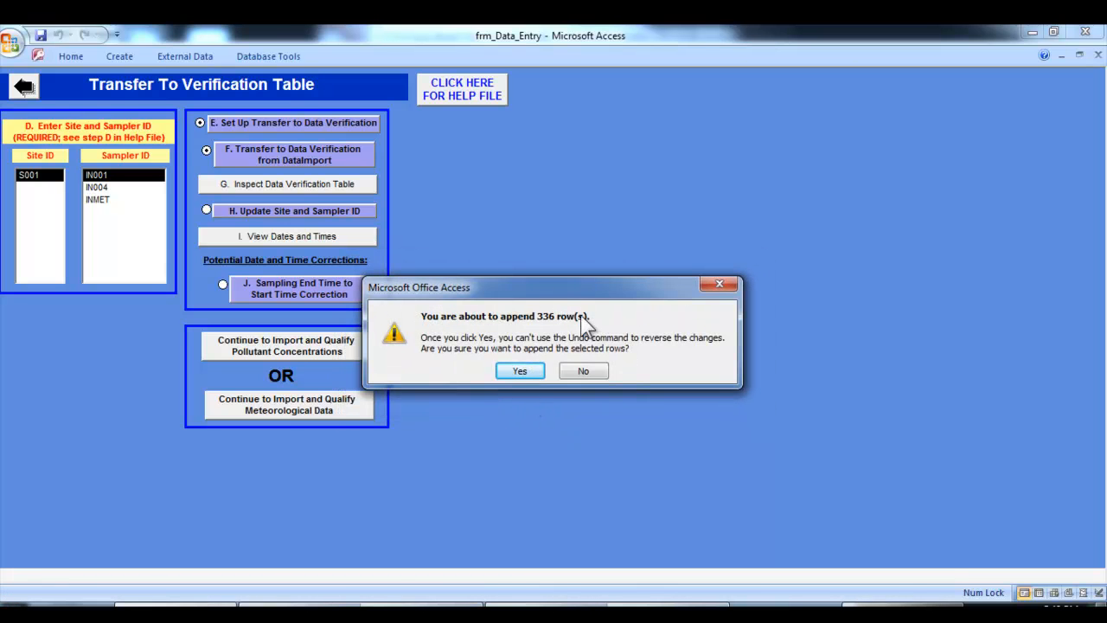
{"action": "left_click", "coordinate": [520, 371]}
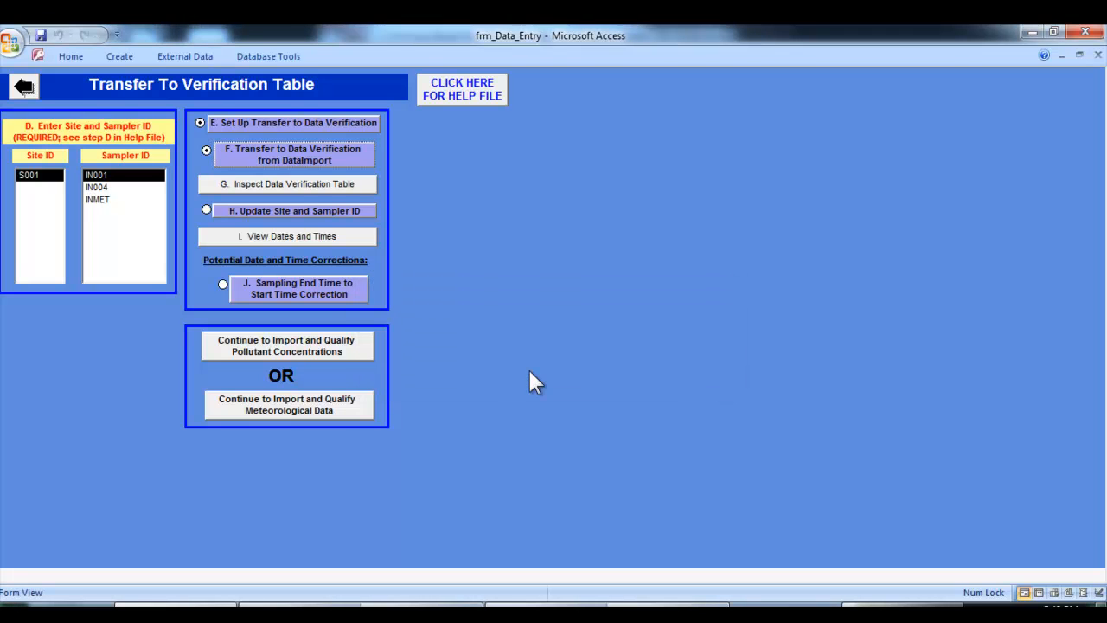
{"action": "left_click", "coordinate": [309, 189]}
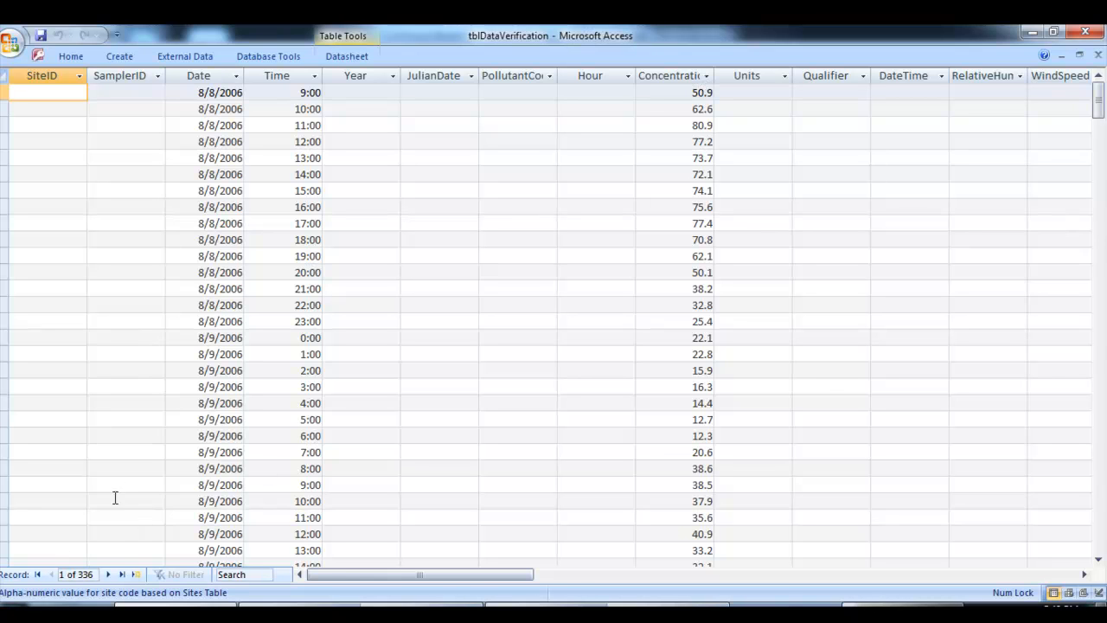
{"action": "left_click", "coordinate": [1098, 55]}
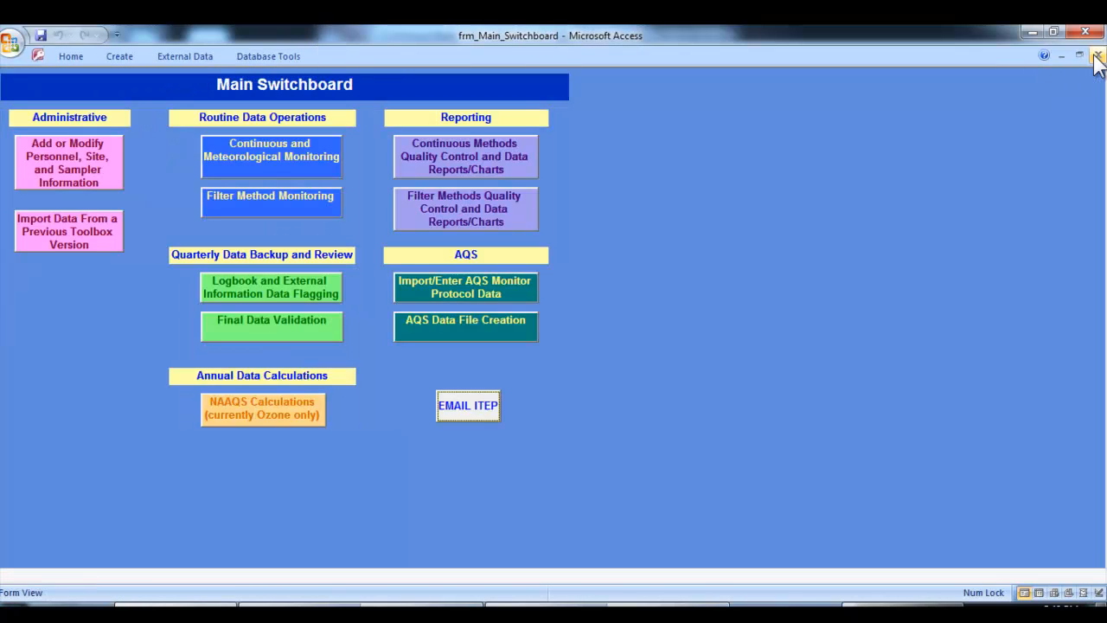
Reopen the Transfer To Verification Table form by way of the continuous monitoring raw data import form
{"action": "left_click", "coordinate": [281, 169]}
{"action": "left_click", "coordinate": [169, 197]}
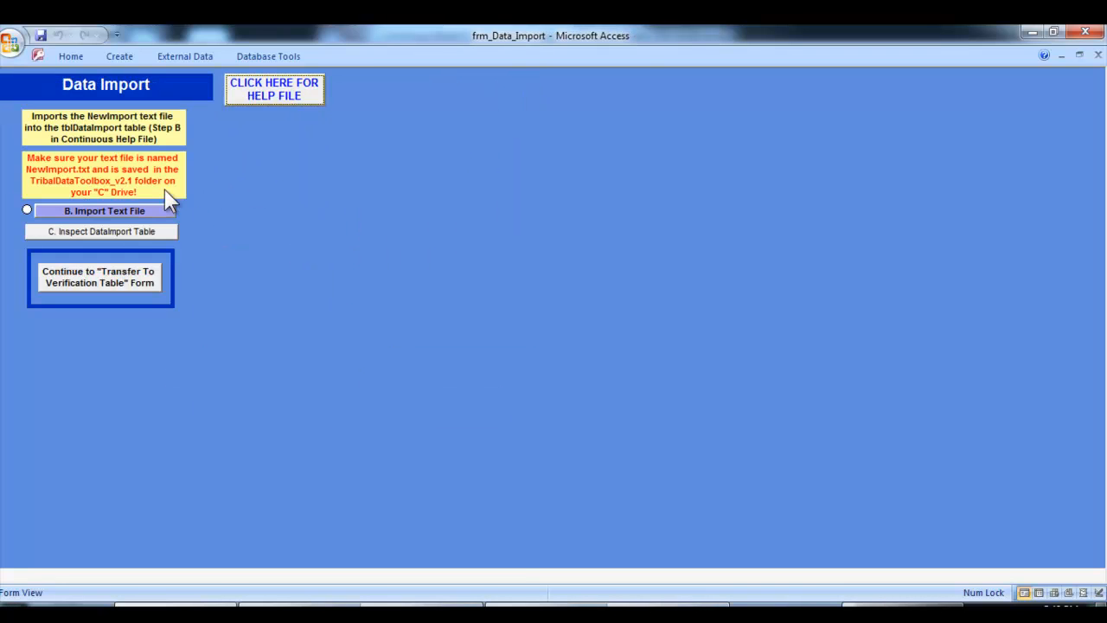
{"action": "left_click", "coordinate": [137, 286]}
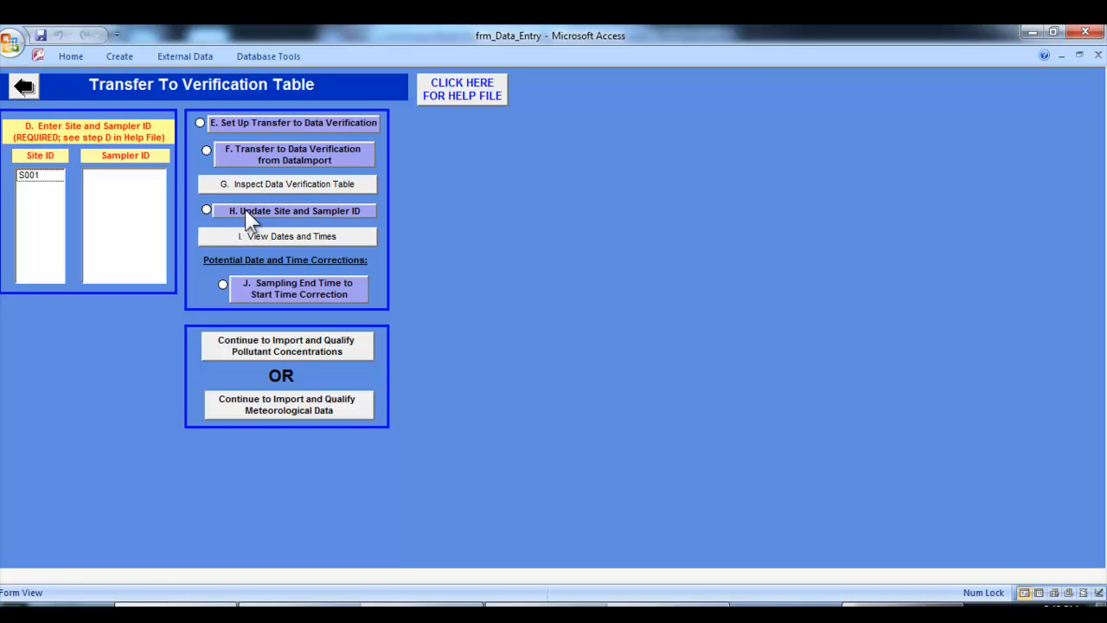
Update the site and sampler IDs in the verification data to Site ID S001 and Sampler ID IN001, accepting the update query
{"action": "left_click", "coordinate": [49, 175]}
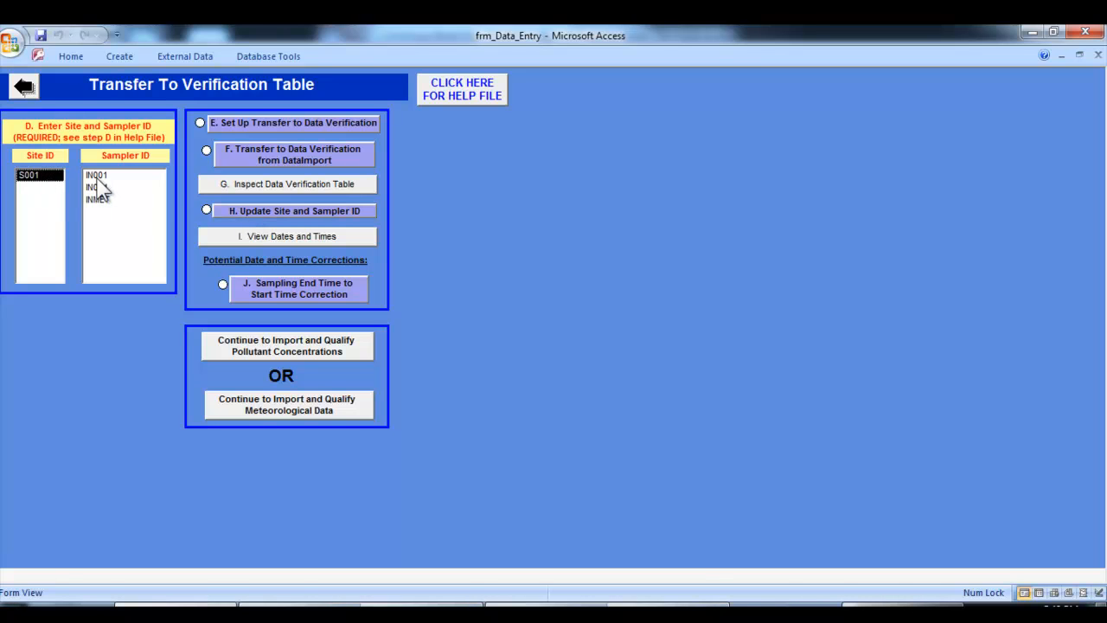
{"action": "left_click", "coordinate": [95, 177]}
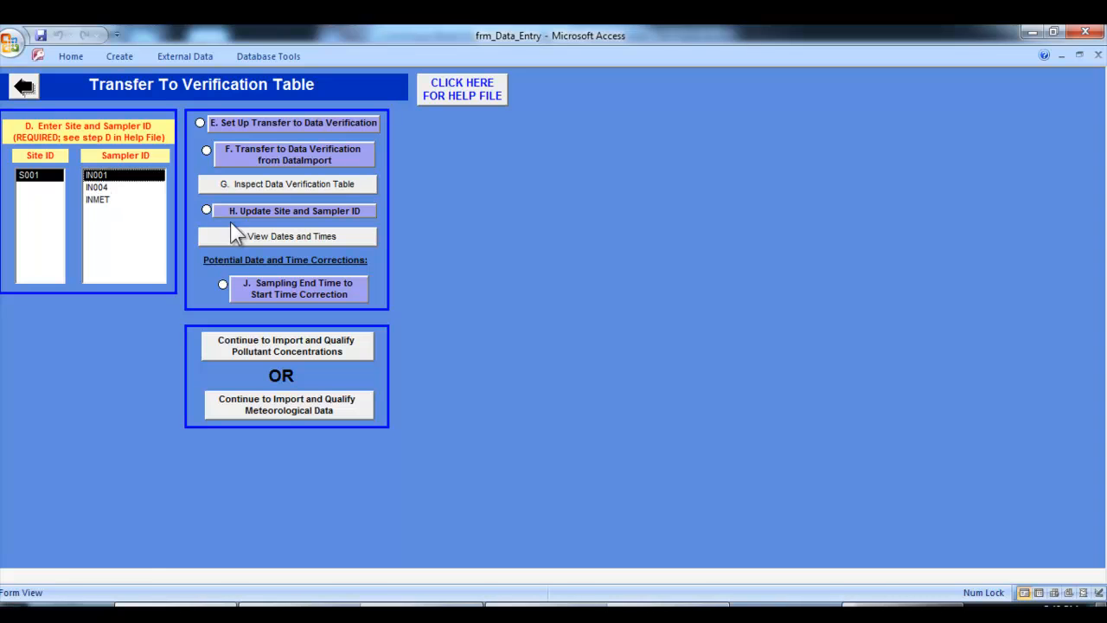
{"action": "left_click", "coordinate": [265, 213]}
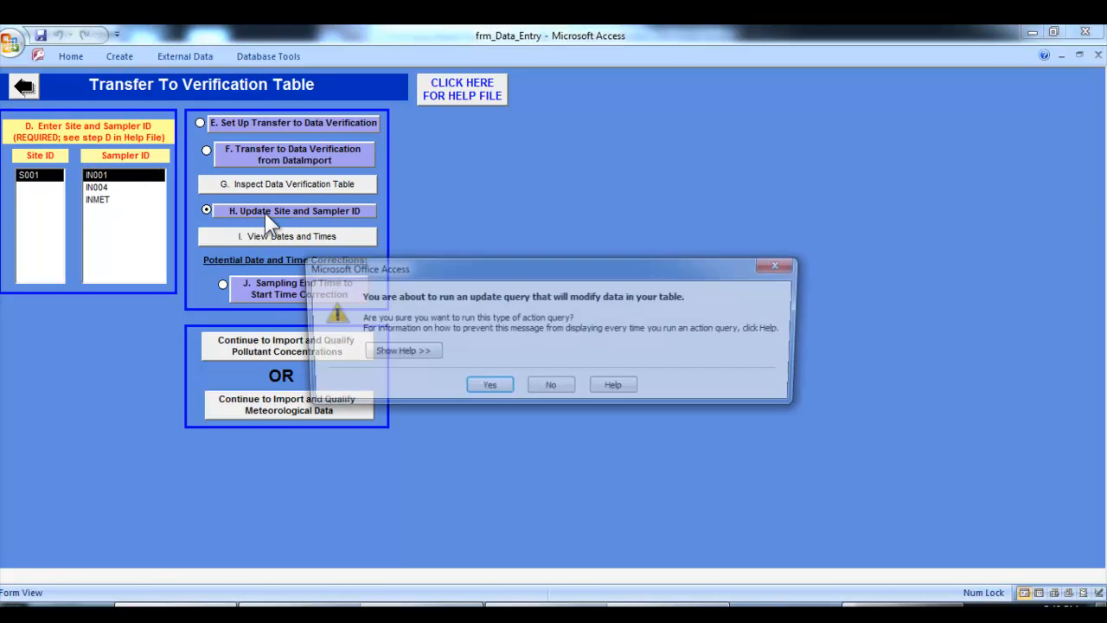
{"action": "left_click", "coordinate": [490, 389]}
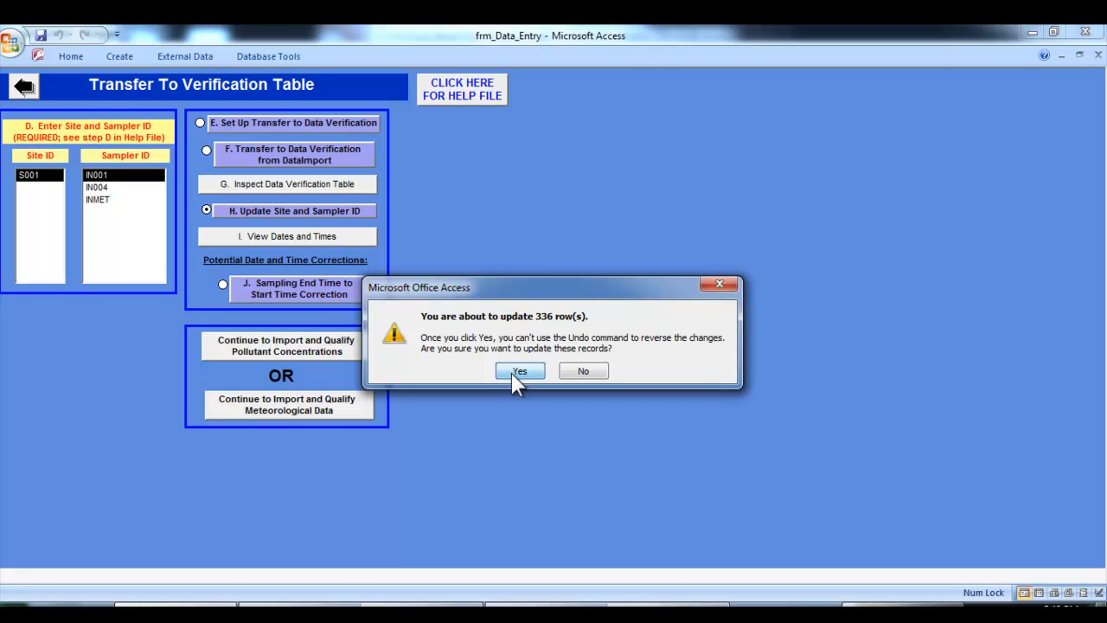
{"action": "left_click", "coordinate": [517, 371]}
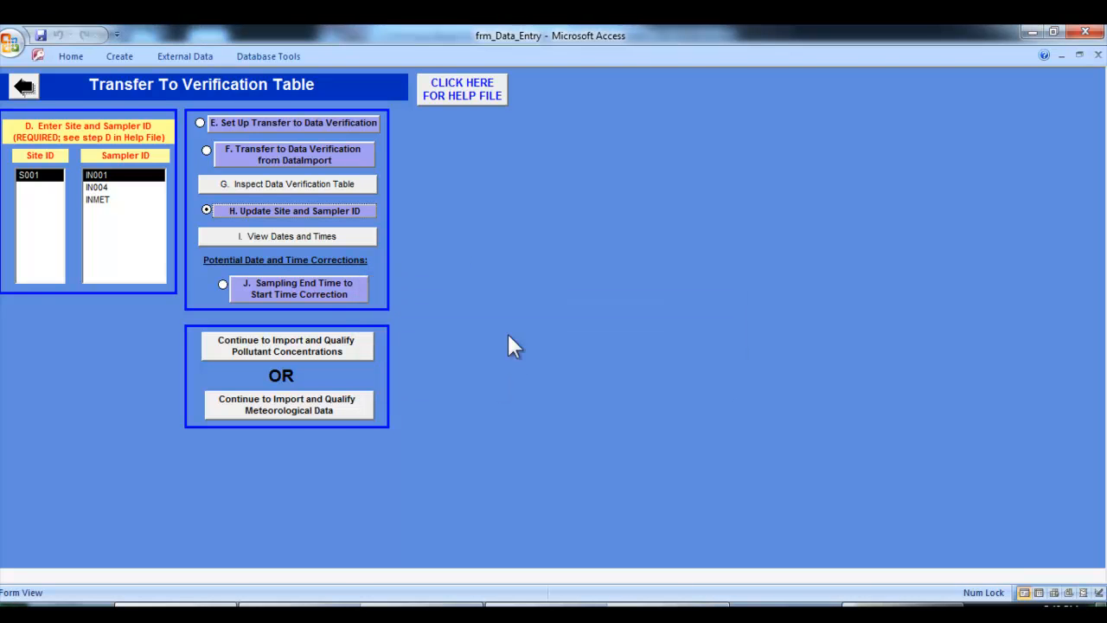
Review the transferred dates and times, and return to the Transfer To Verification Table form through Continuous and Meteorological Monitoring
{"action": "left_click", "coordinate": [351, 238]}
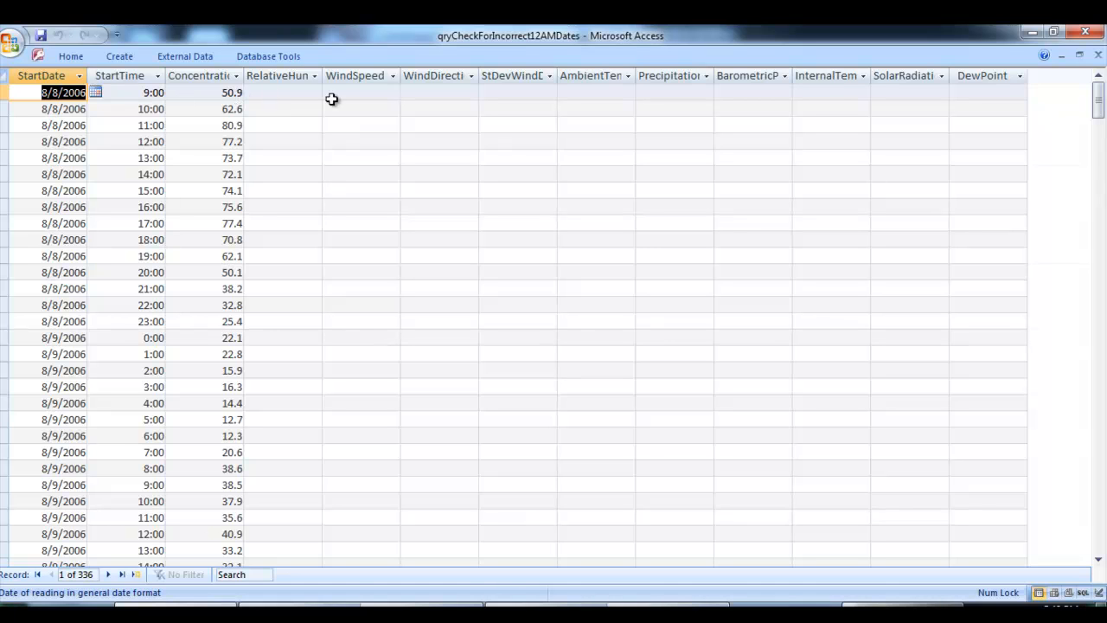
{"action": "left_click", "coordinate": [1098, 55]}
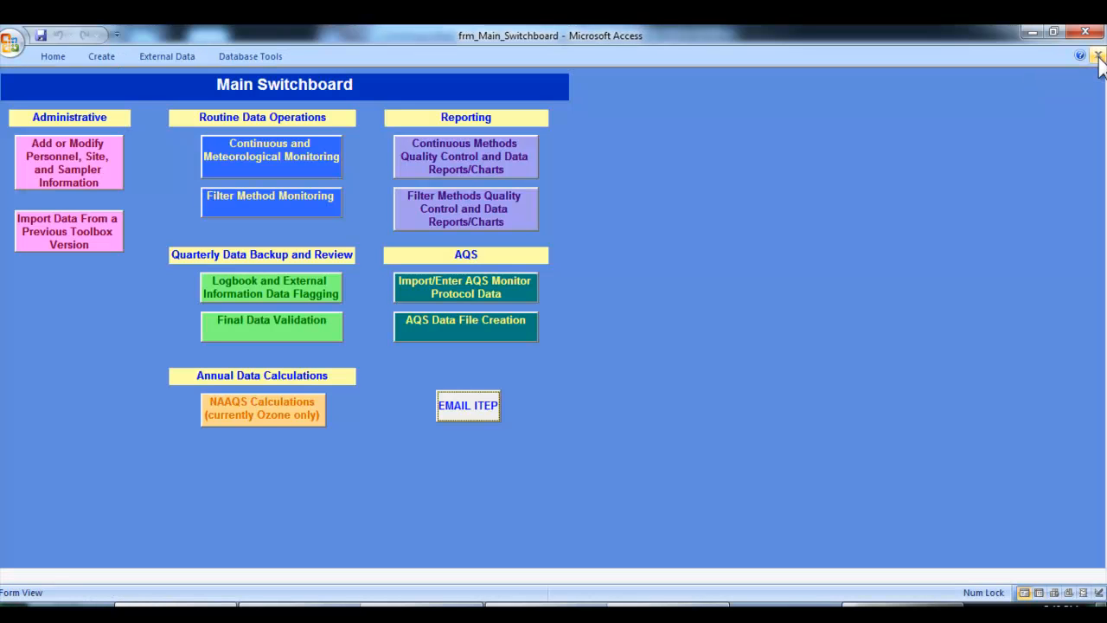
{"action": "left_click", "coordinate": [313, 164]}
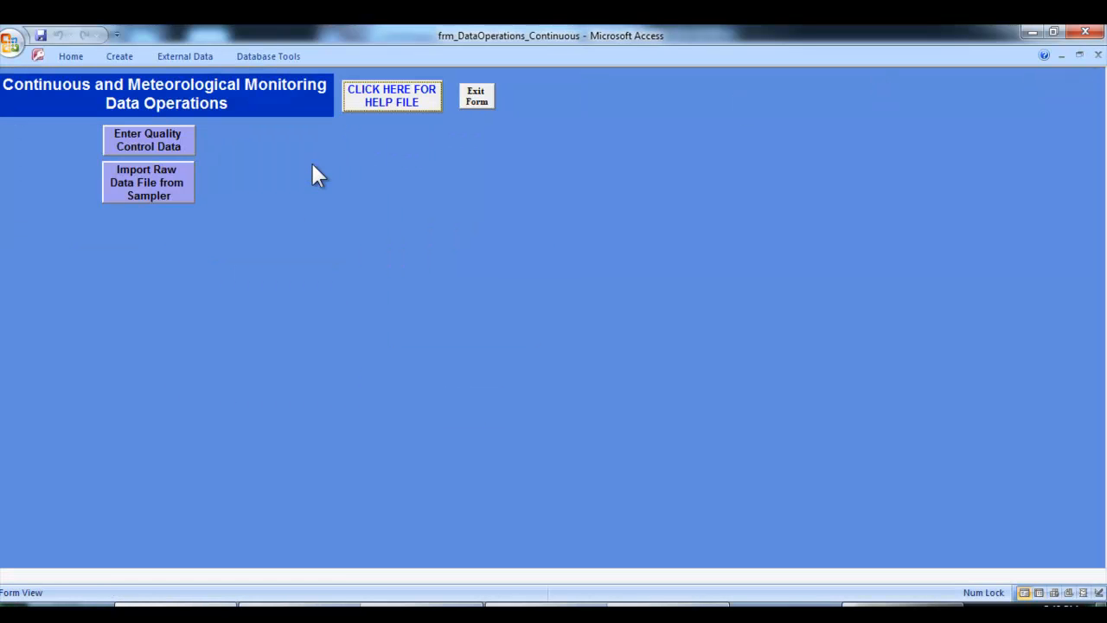
{"action": "left_click", "coordinate": [157, 197]}
{"action": "left_click", "coordinate": [141, 278]}
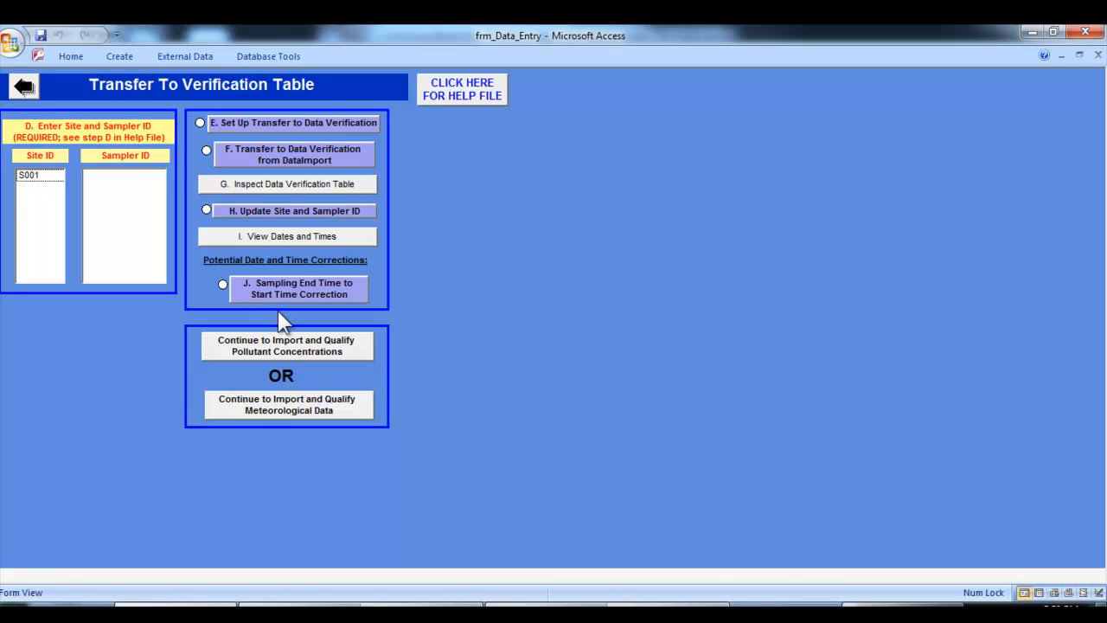
Switch to the Exercise Four document in Word, highlight the hint about the end-time-to-start-time correction, and return to Access
{"action": "left_click", "coordinate": [653, 608]}
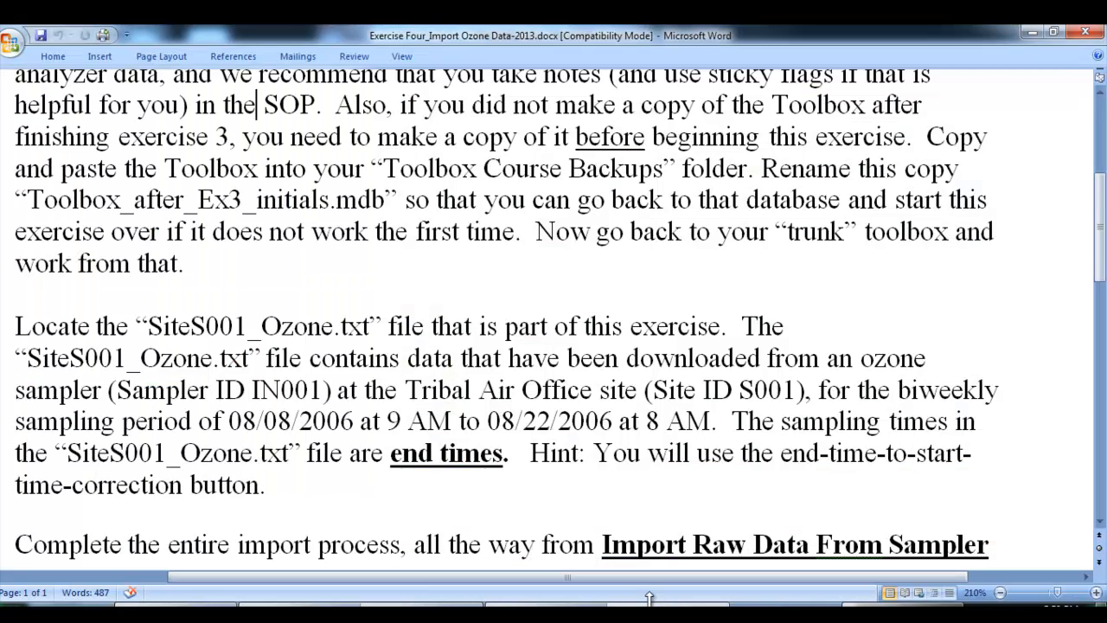
{"action": "left_click_drag", "start_coordinate": [531, 453], "coordinate": [541, 486]}
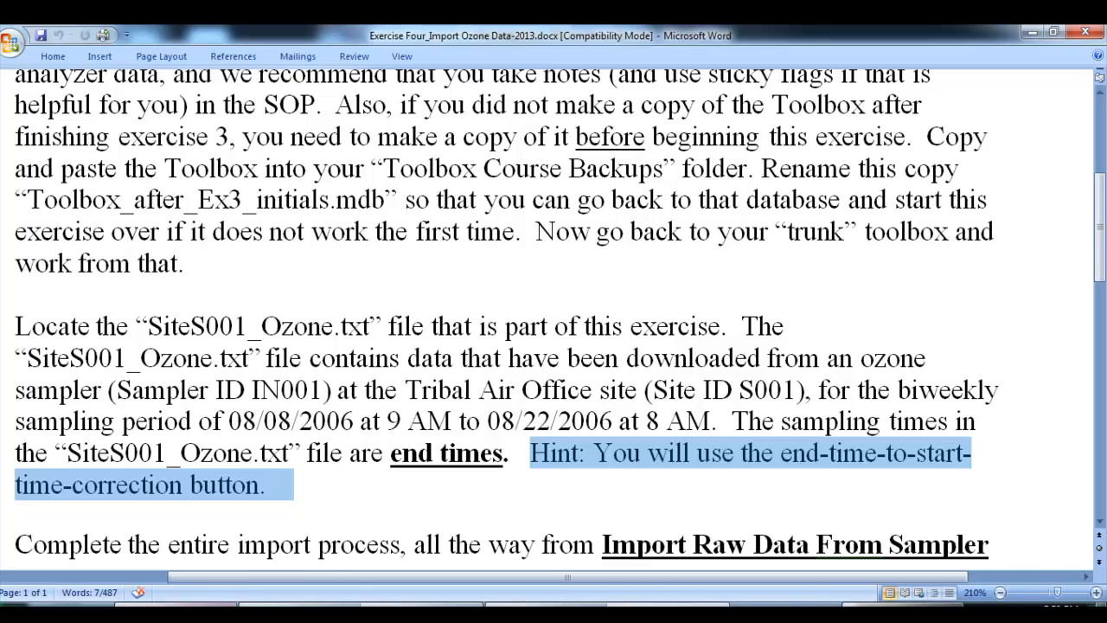
{"action": "left_click", "coordinate": [209, 610]}
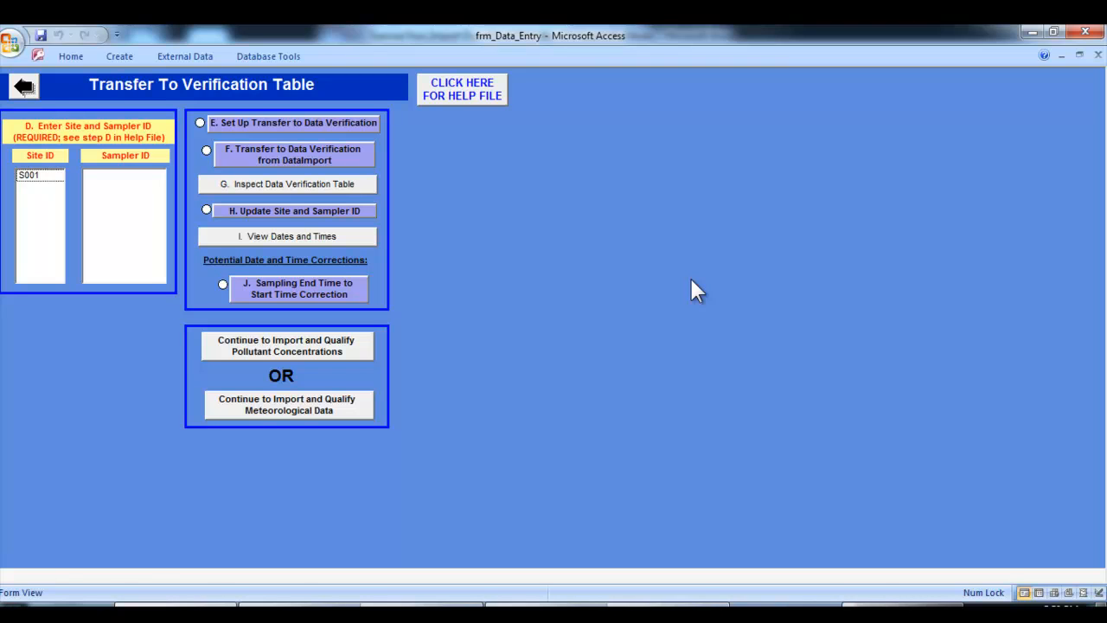
Run the Sampling End Time to Start Time Correction on the verification data, accepting the update query
{"action": "left_click", "coordinate": [281, 294]}
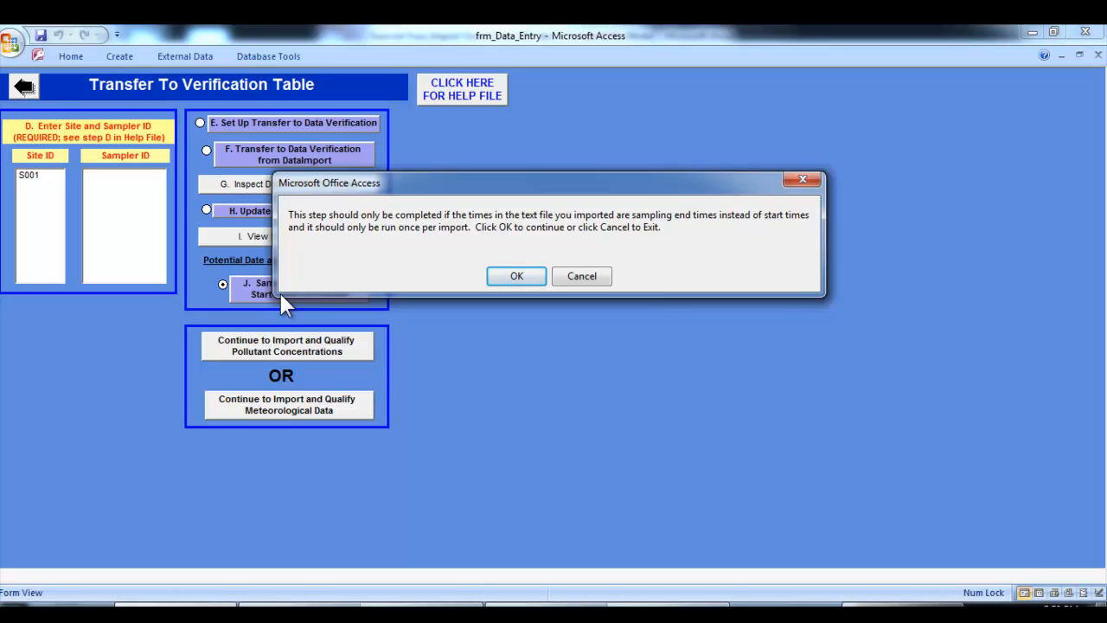
{"action": "left_click", "coordinate": [497, 277]}
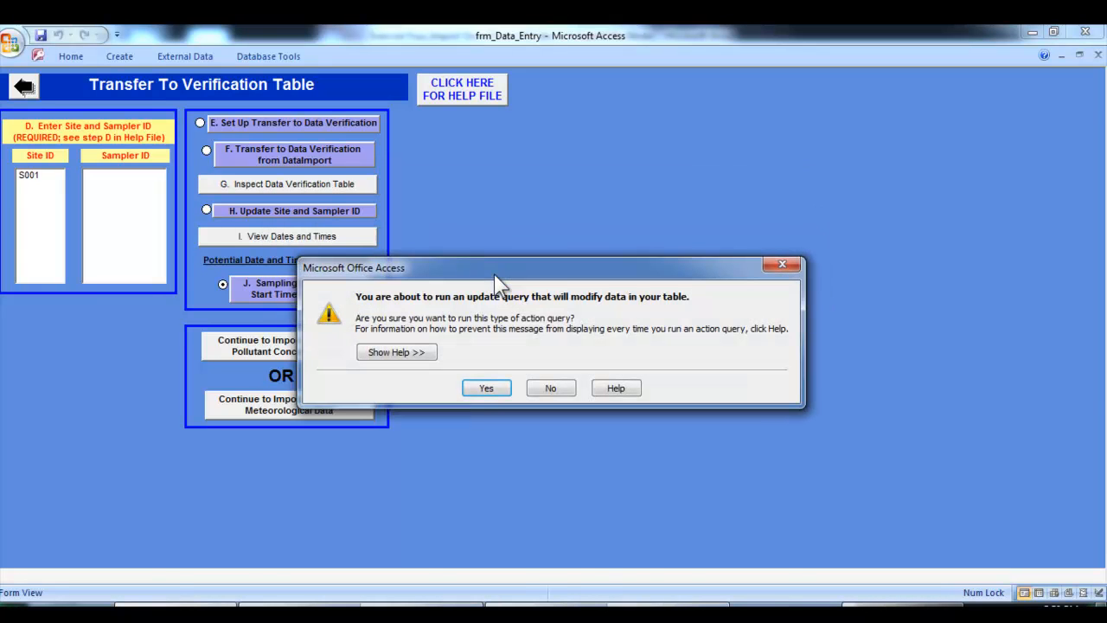
{"action": "left_click", "coordinate": [486, 390]}
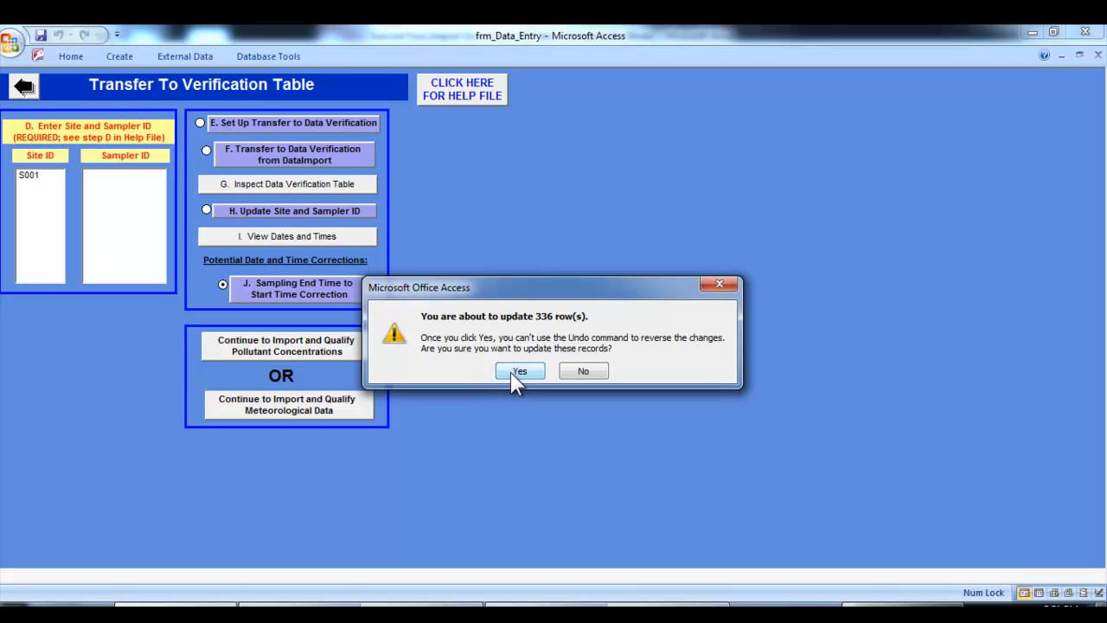
{"action": "left_click", "coordinate": [512, 374]}
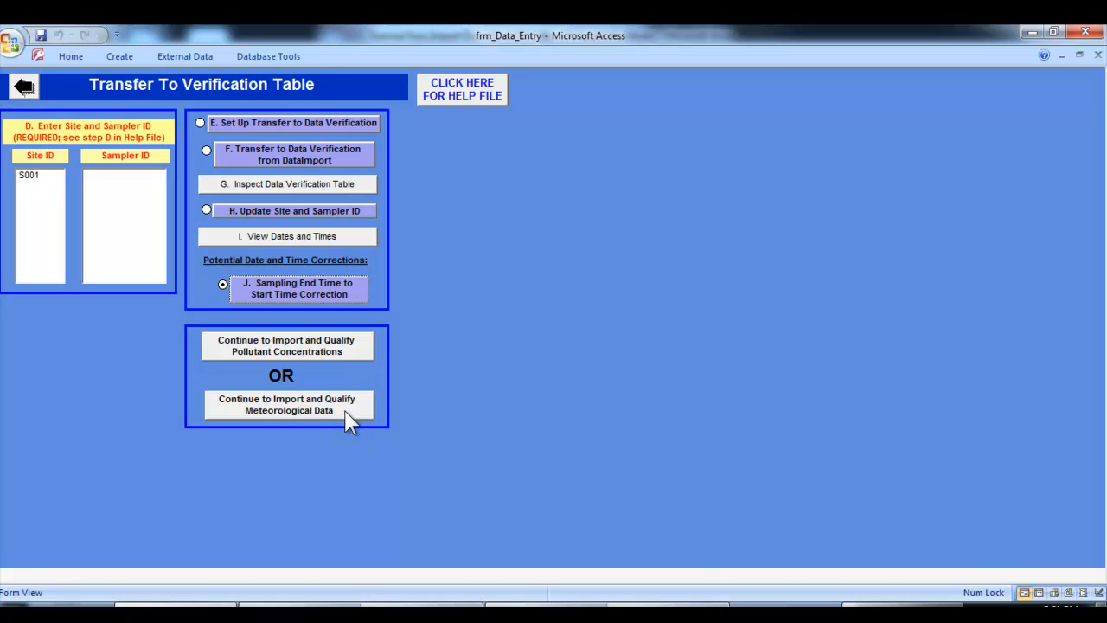
Continue to the pollutant concentrations form and update the data's pollutant to O3 and its units to PPB, accepting the update query
{"action": "left_click", "coordinate": [352, 360]}
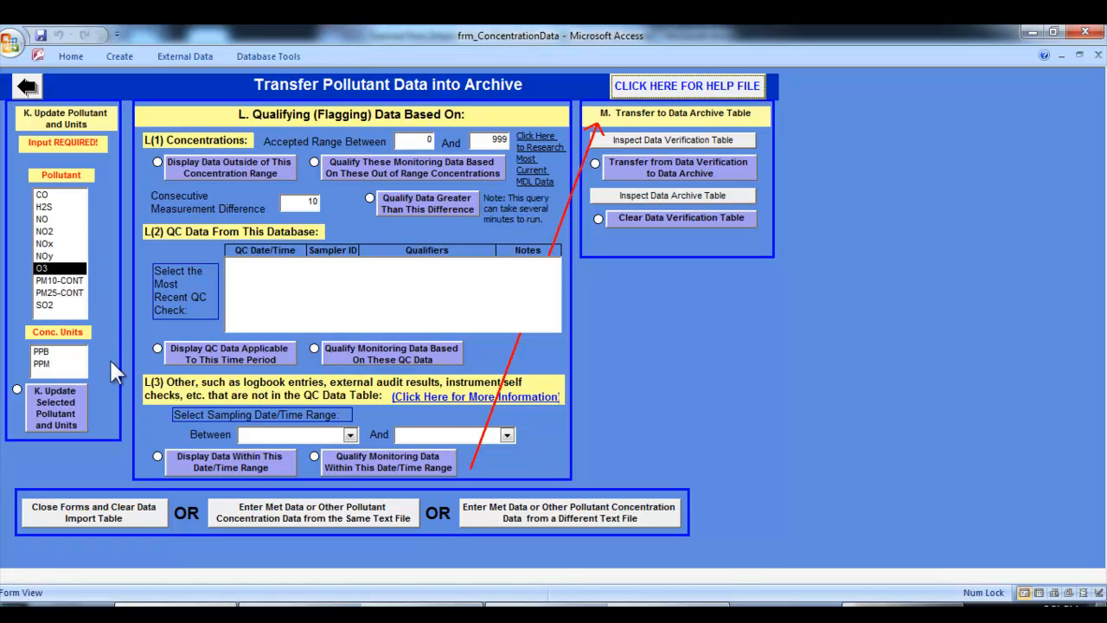
{"action": "left_click", "coordinate": [83, 272]}
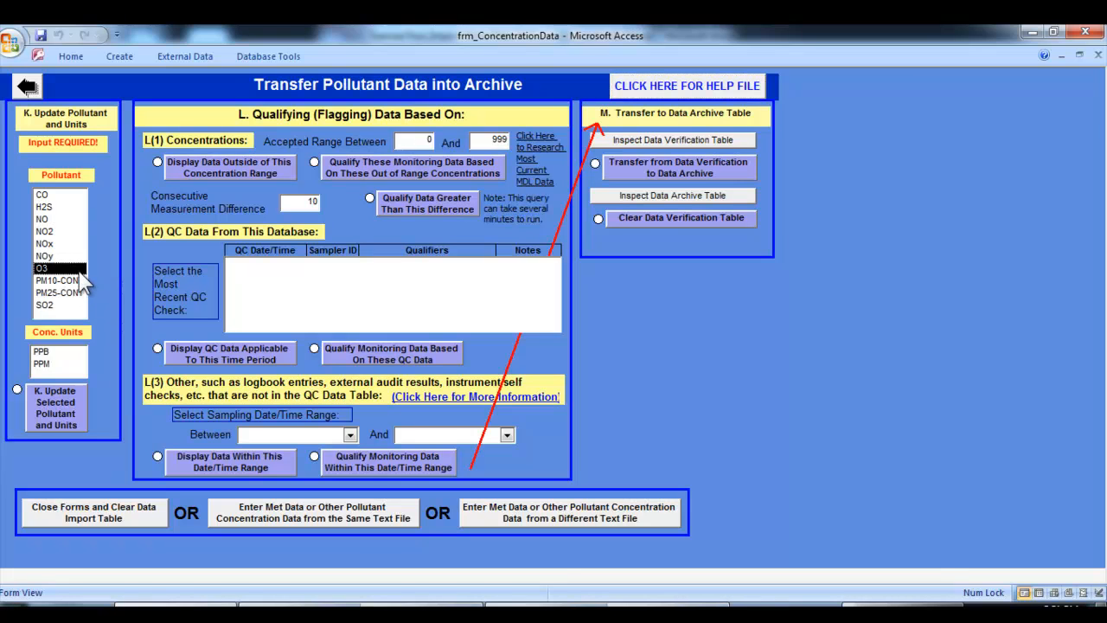
{"action": "left_click", "coordinate": [45, 353]}
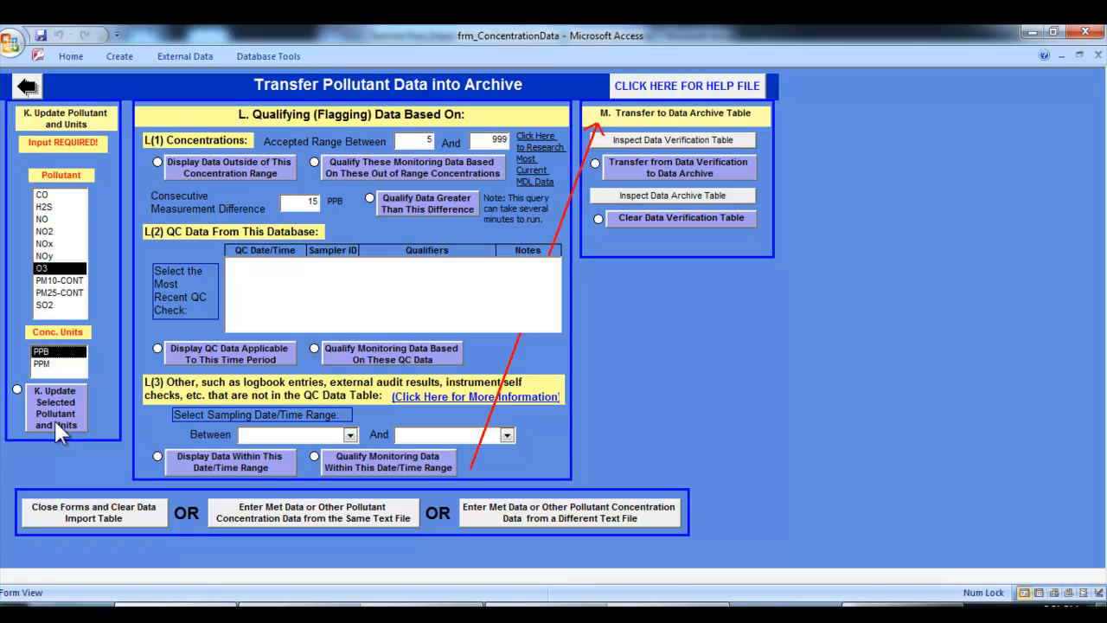
{"action": "left_click", "coordinate": [53, 418]}
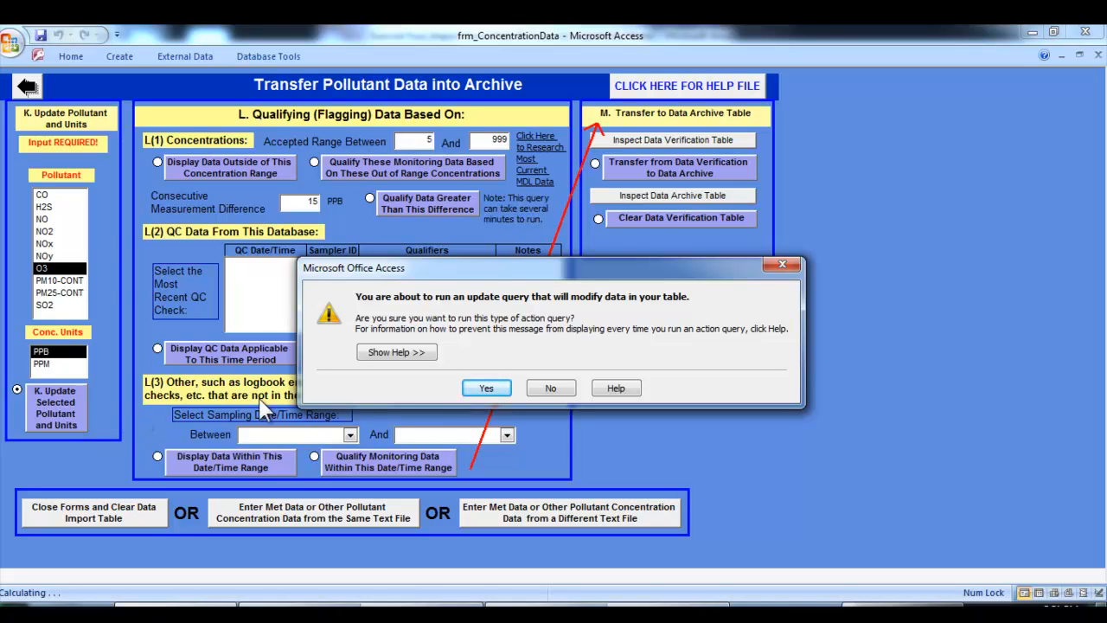
{"action": "left_click", "coordinate": [487, 390]}
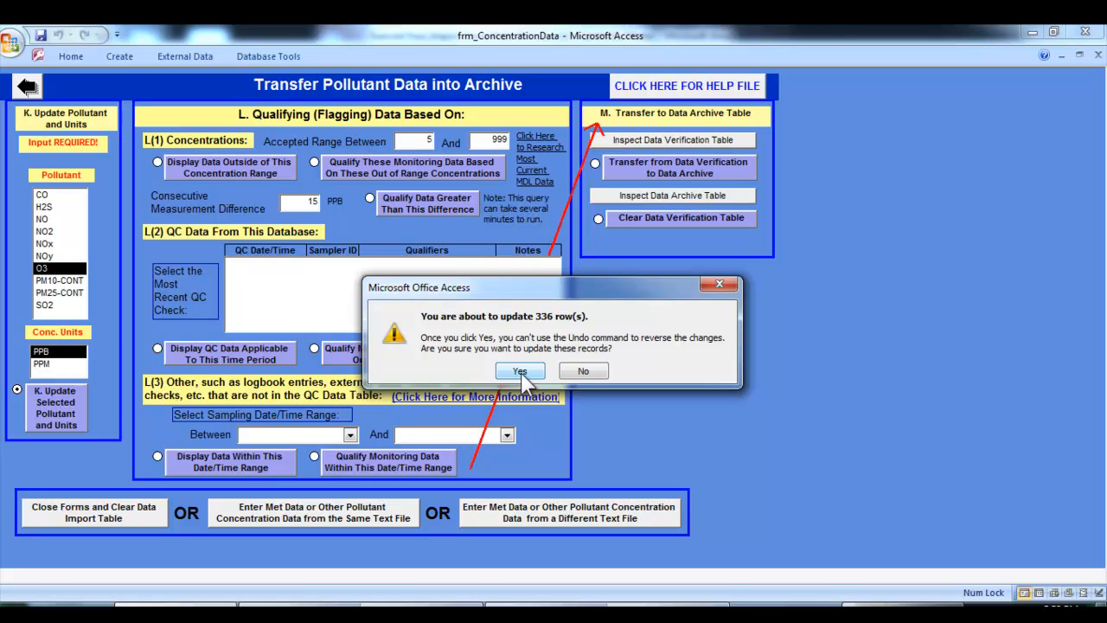
{"action": "left_click", "coordinate": [522, 370]}
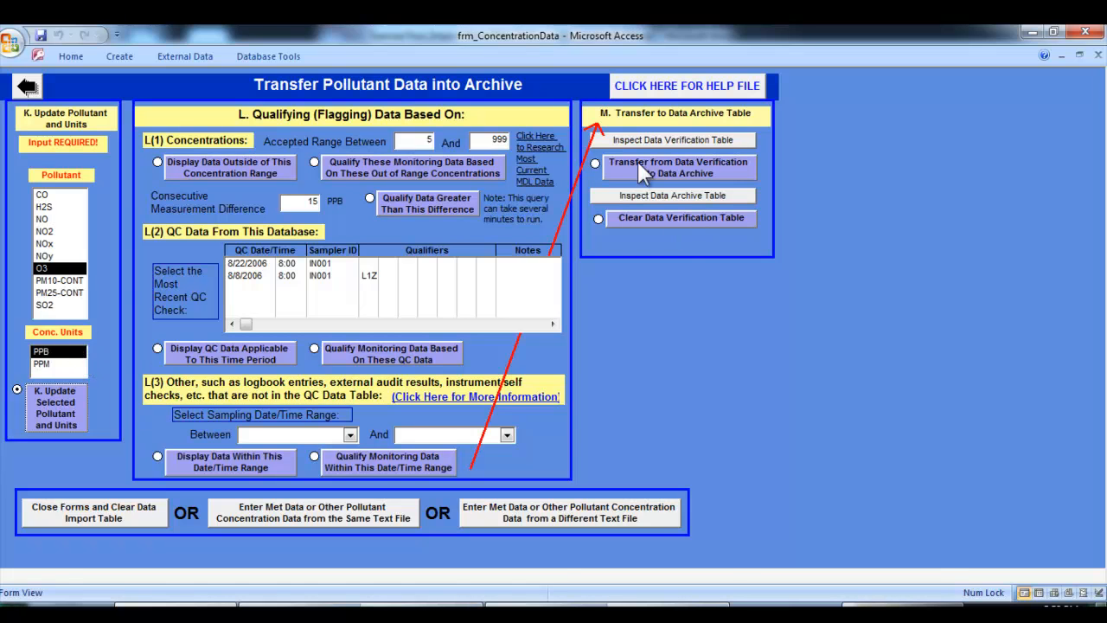
Inspect the pollutant code and units columns in the Data Verification table
{"action": "left_click", "coordinate": [622, 144]}
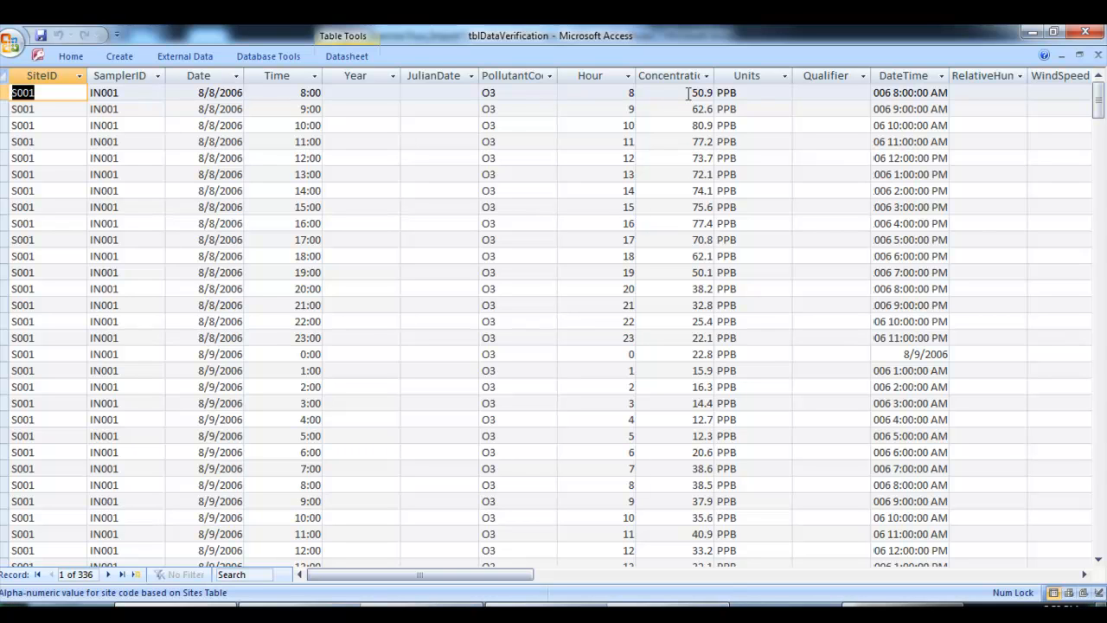
{"action": "left_click", "coordinate": [537, 92]}
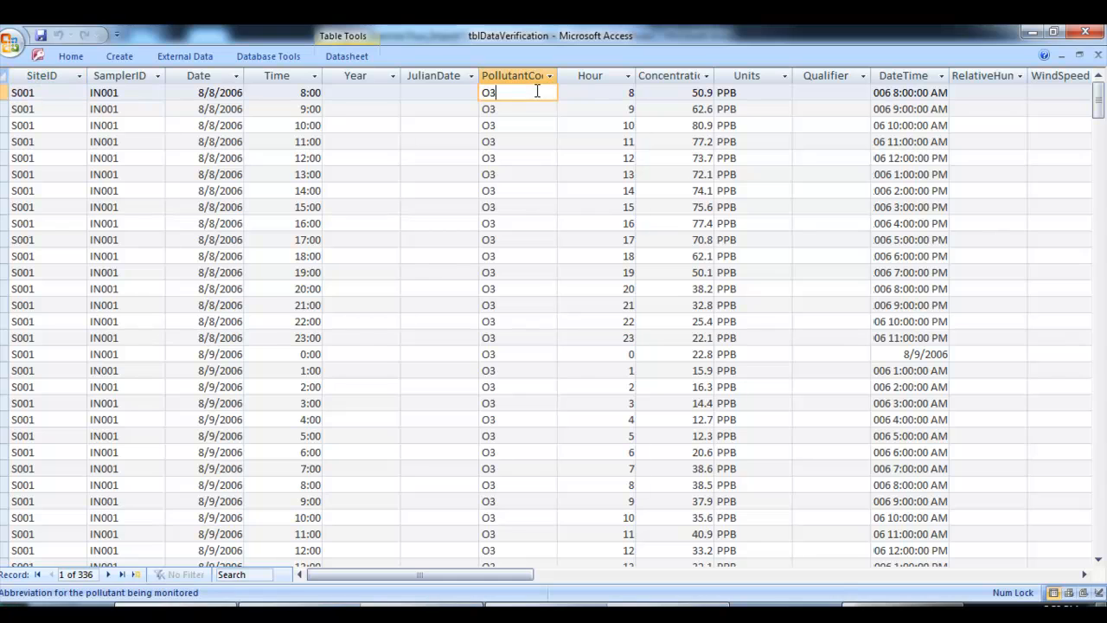
{"action": "left_click", "coordinate": [770, 92]}
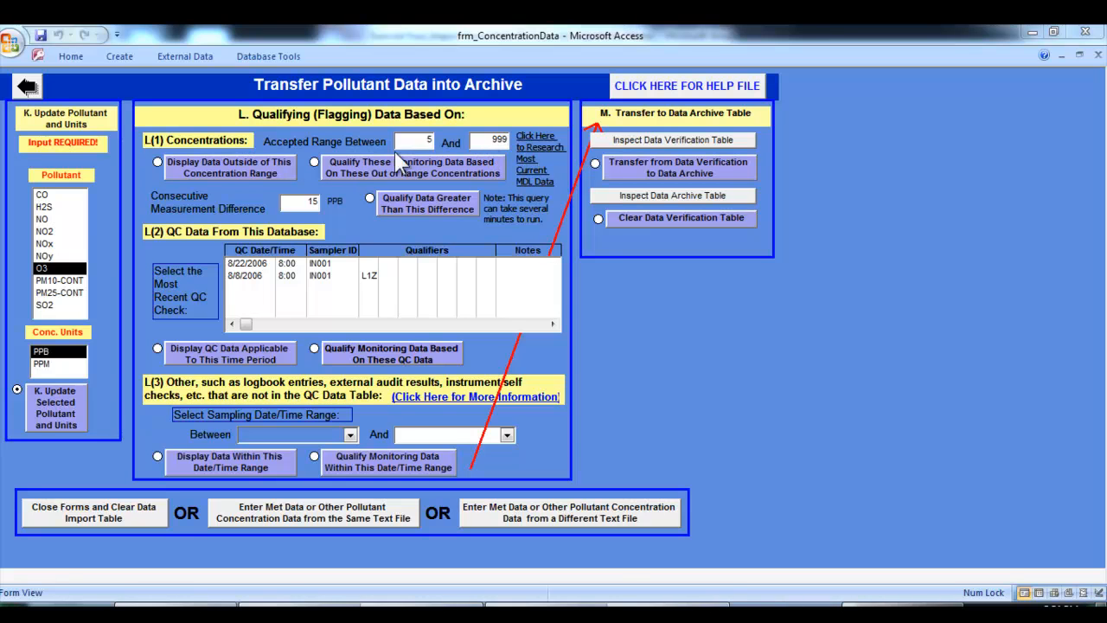
Set the upper limit of the accepted concentration range to 75, and review the data outside the range
{"action": "left_click", "coordinate": [207, 173]}
{"action": "left_click", "coordinate": [490, 141]}
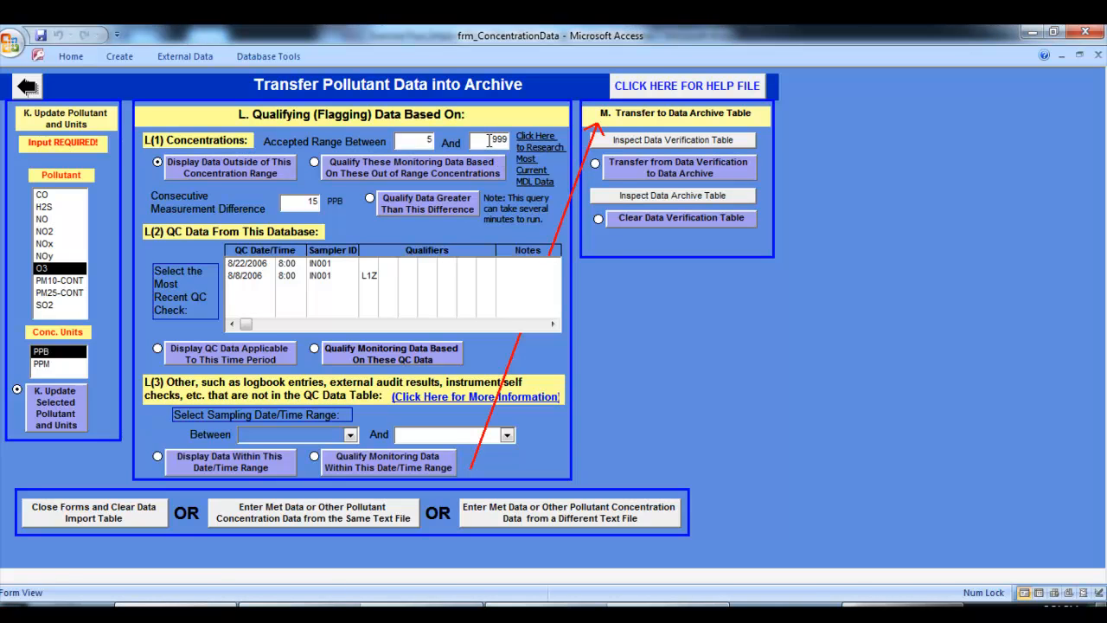
{"action": "left_click_drag", "start_coordinate": [489, 141], "coordinate": [529, 139]}
{"action": "type", "text": "75"}
{"action": "left_click", "coordinate": [227, 166]}
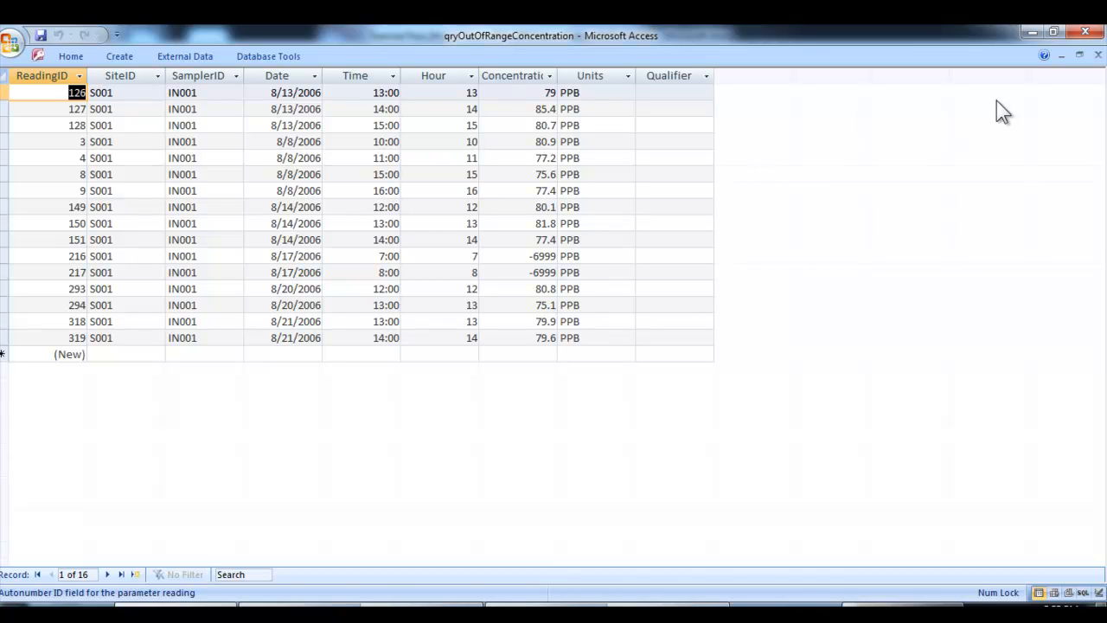
{"action": "left_click", "coordinate": [1098, 56]}
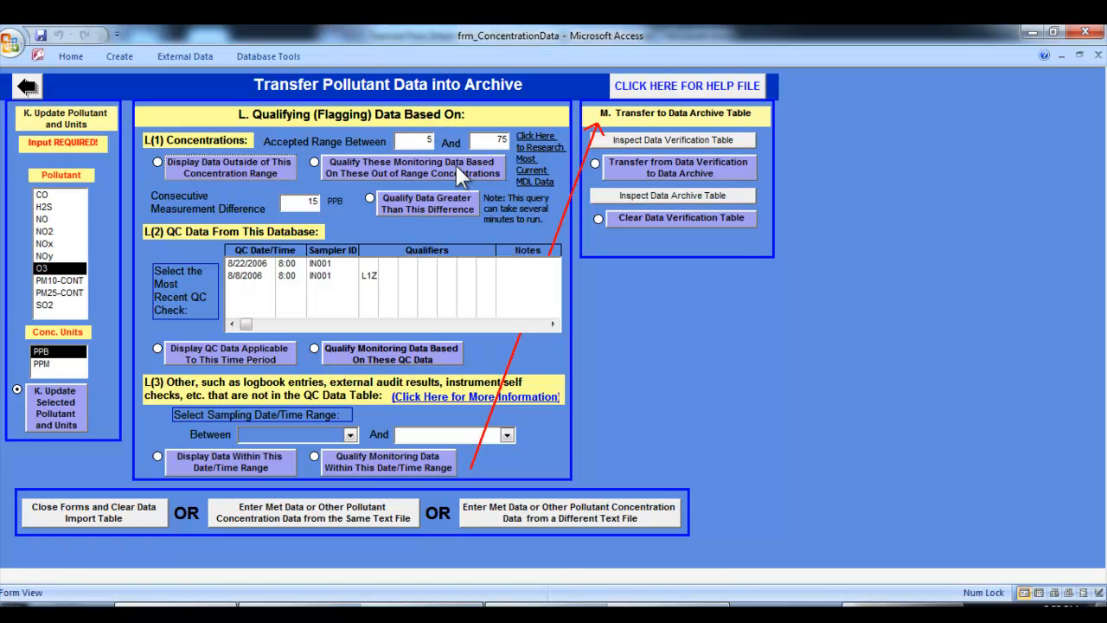
Qualify the monitoring data outside the 5 to 75 concentration range, accepting the update, and check the qualifiers in the out-of-range data
{"action": "left_click", "coordinate": [416, 164]}
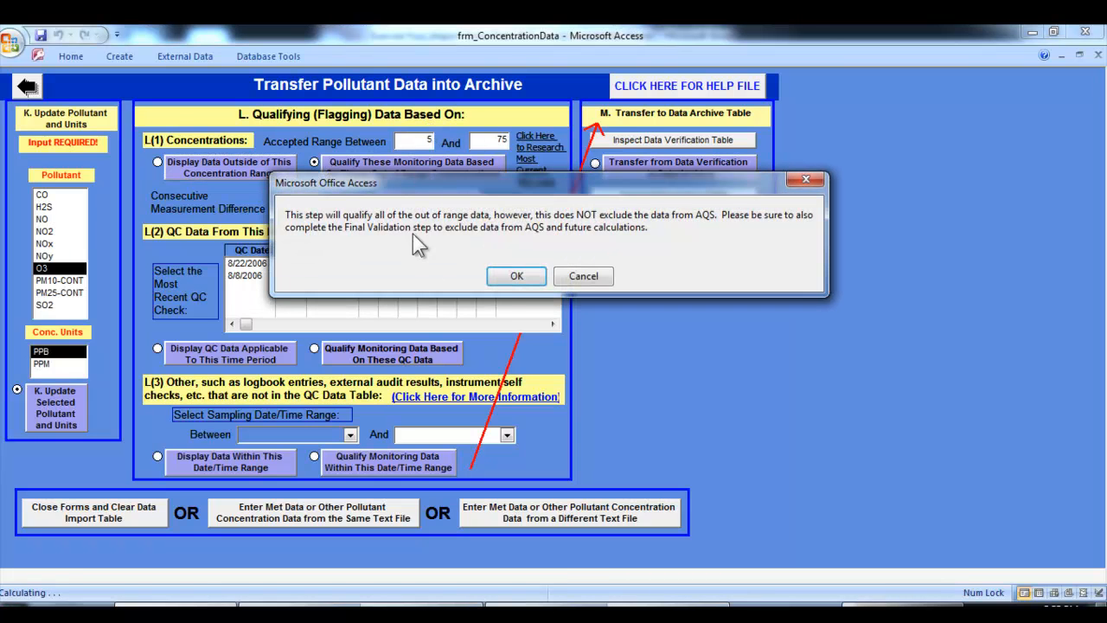
{"action": "left_click", "coordinate": [511, 278]}
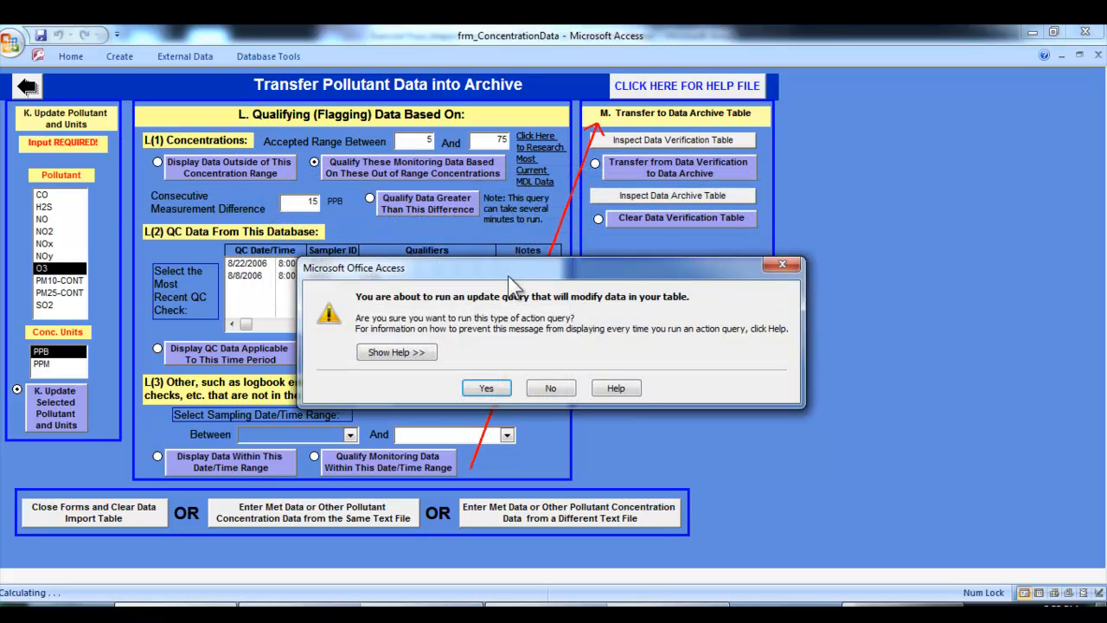
{"action": "left_click", "coordinate": [486, 389]}
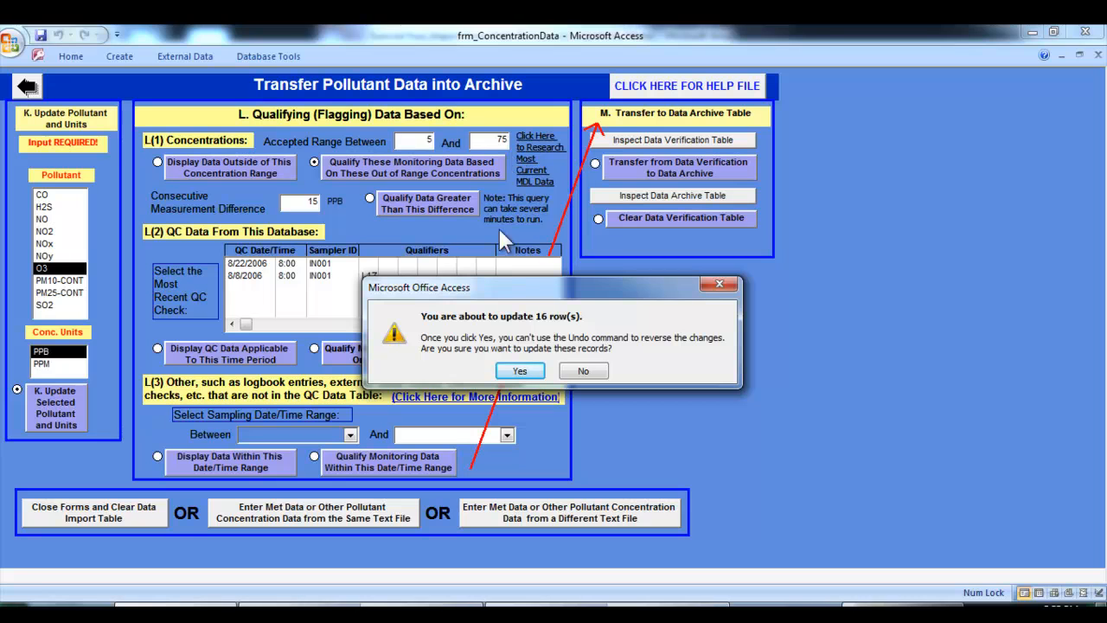
{"action": "left_click", "coordinate": [518, 372]}
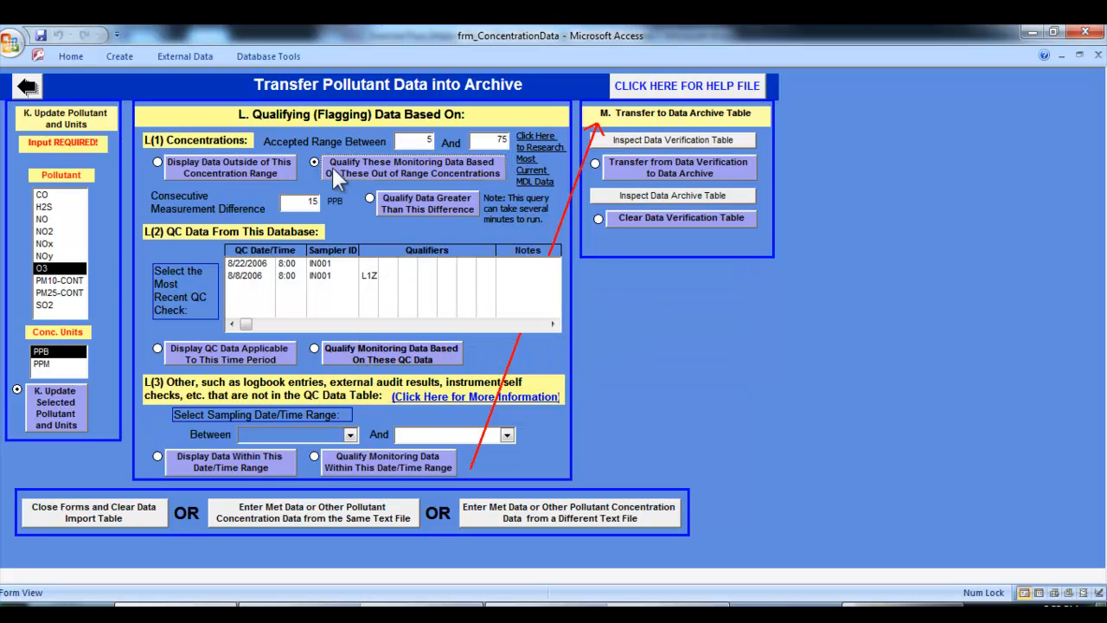
{"action": "left_click", "coordinate": [243, 166]}
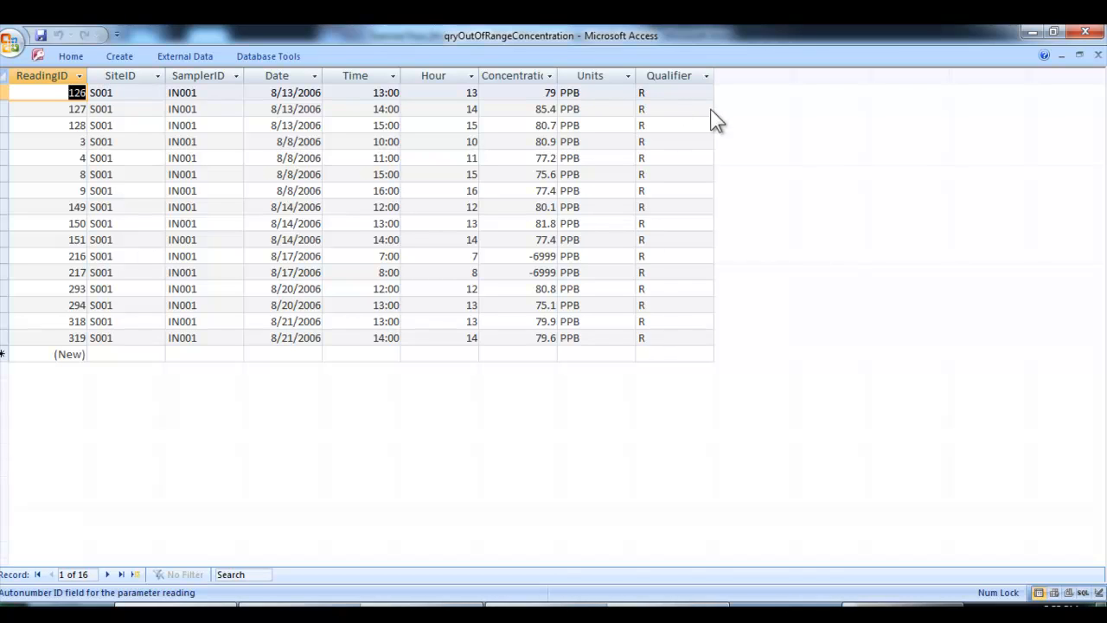
{"action": "left_click", "coordinate": [1096, 56]}
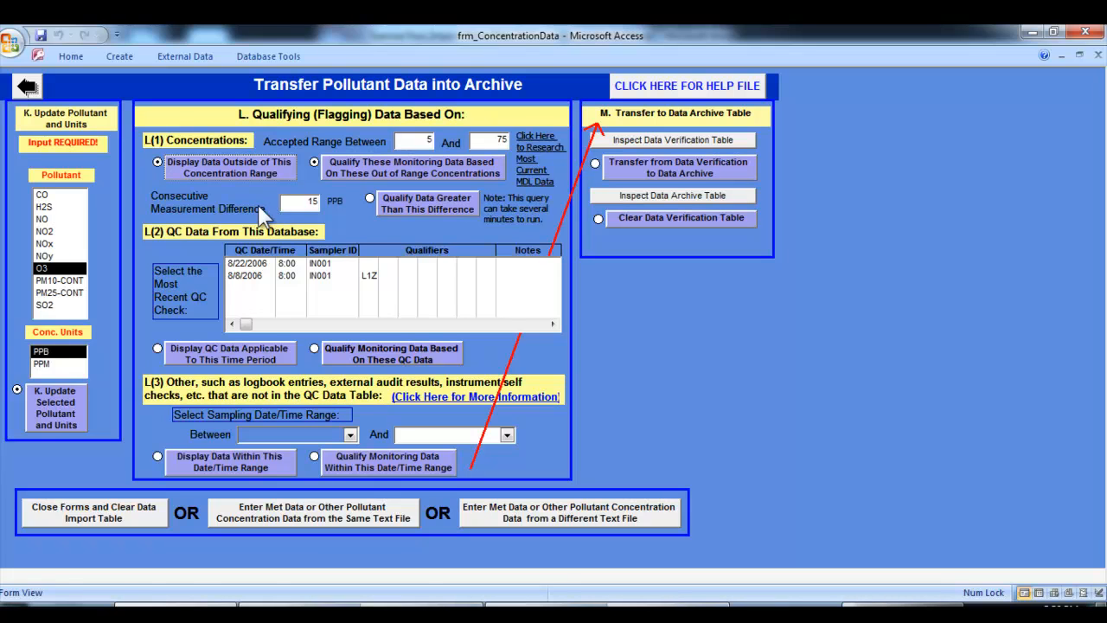
Qualify the data whose consecutive measurement difference is greater than 15 PPB, accepting the update query
{"action": "left_click", "coordinate": [394, 207]}
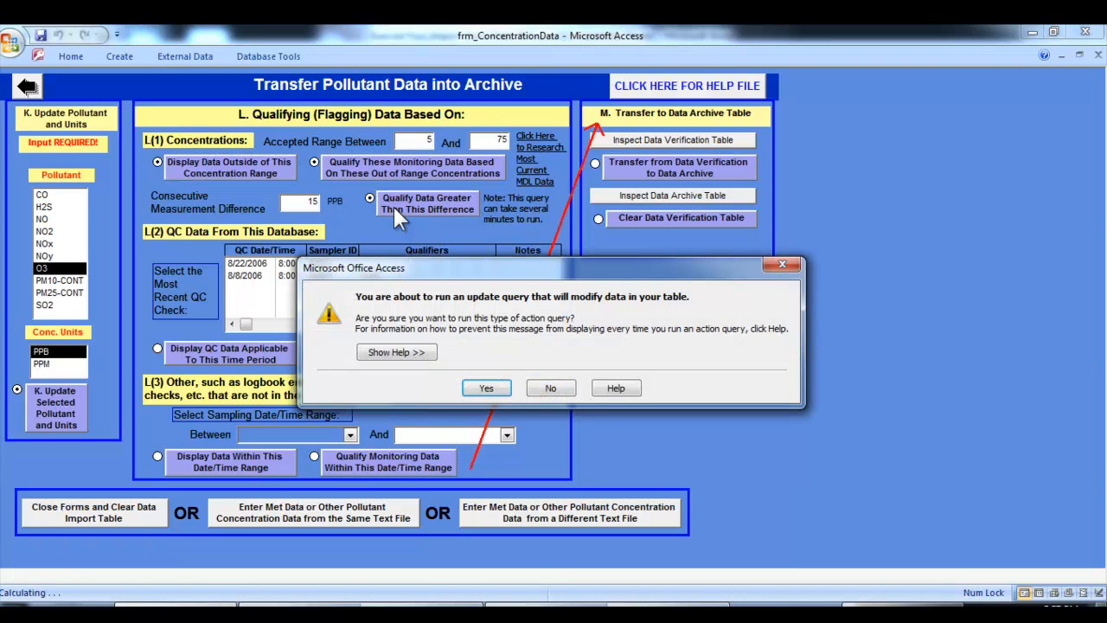
{"action": "left_click_drag", "start_coordinate": [433, 269], "coordinate": [246, 246]}
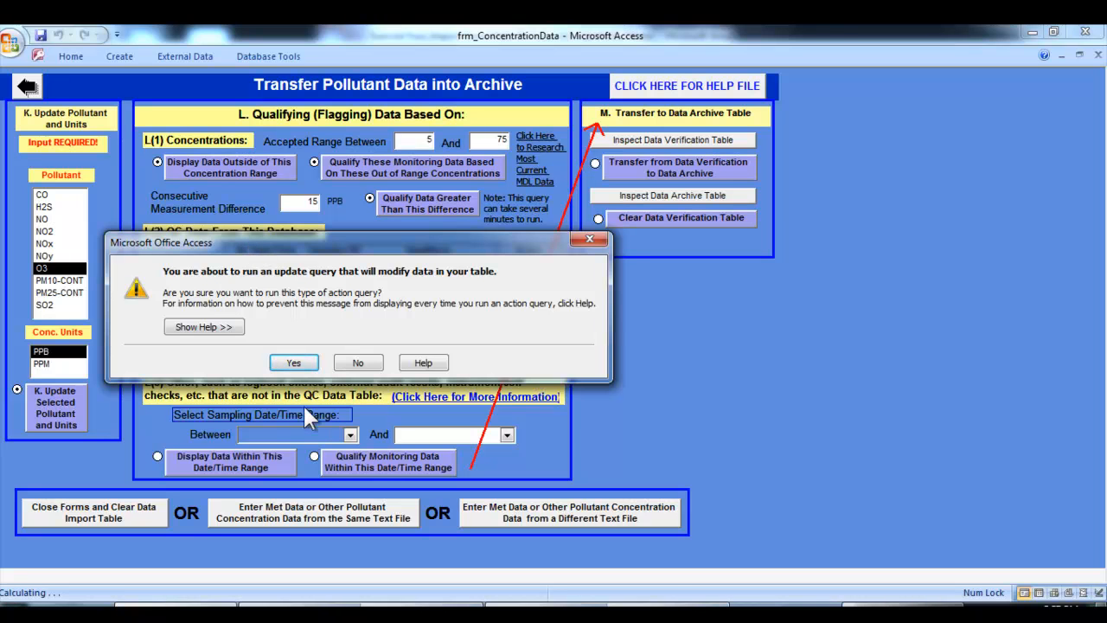
{"action": "left_click", "coordinate": [294, 364]}
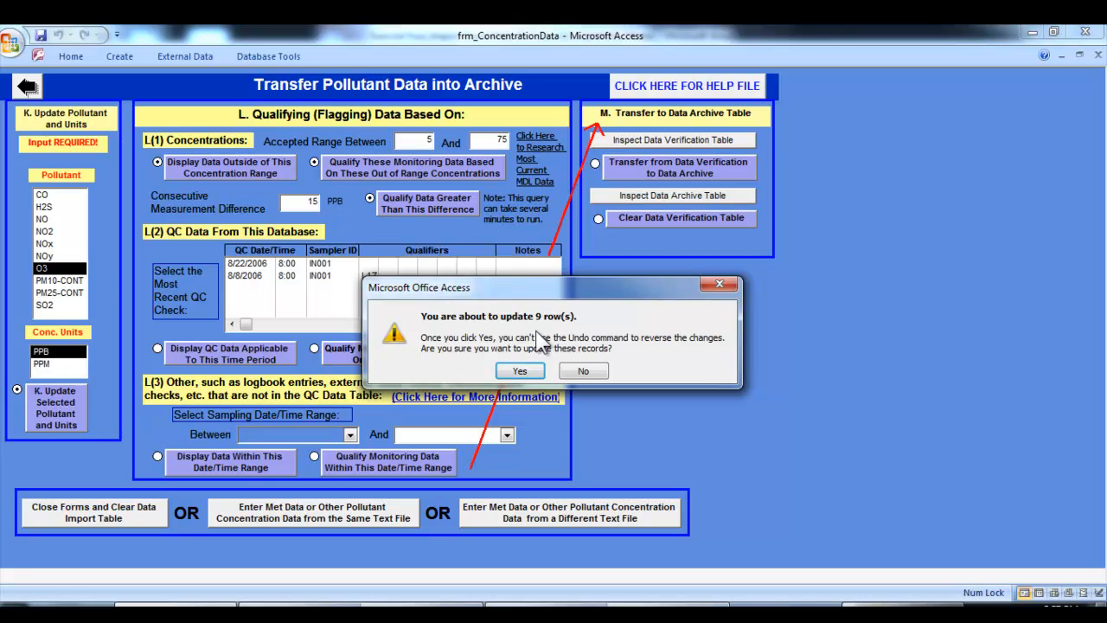
{"action": "left_click", "coordinate": [520, 372]}
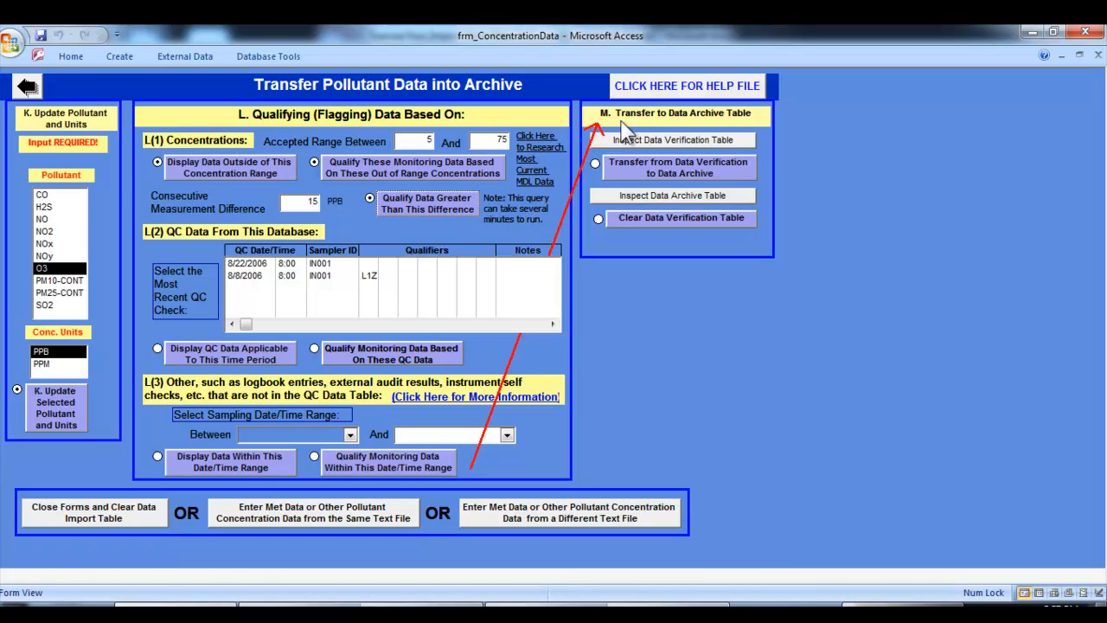
Inspect the qualifiers in the Data Verification table, including the rows for 8/8, 8/9 and 8/17/2006, and close the table
{"action": "left_click", "coordinate": [671, 140]}
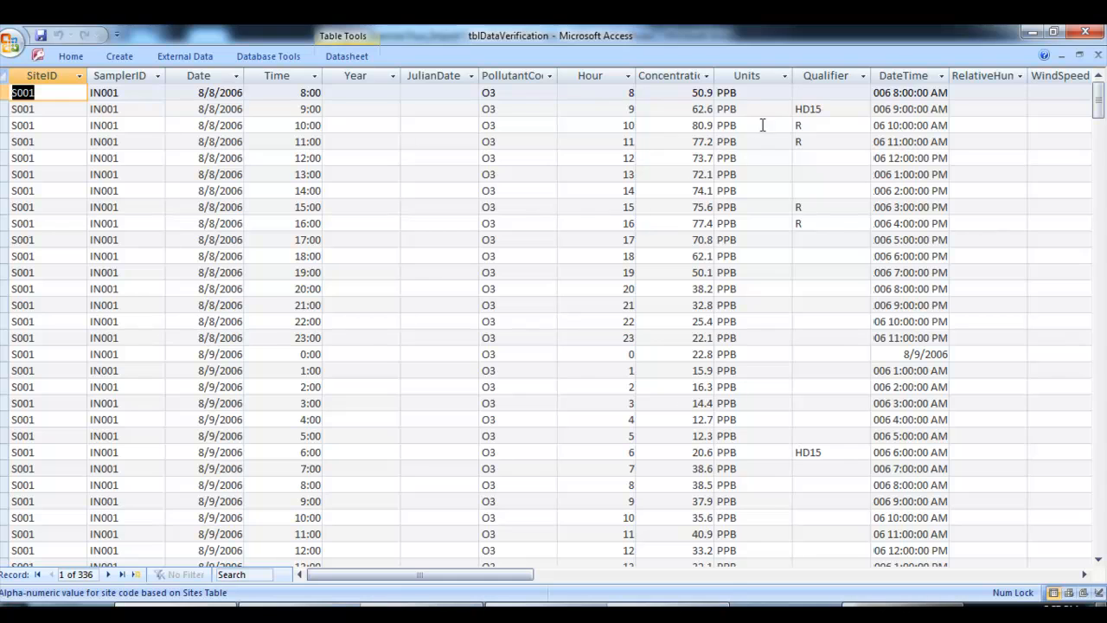
{"action": "left_click", "coordinate": [831, 108]}
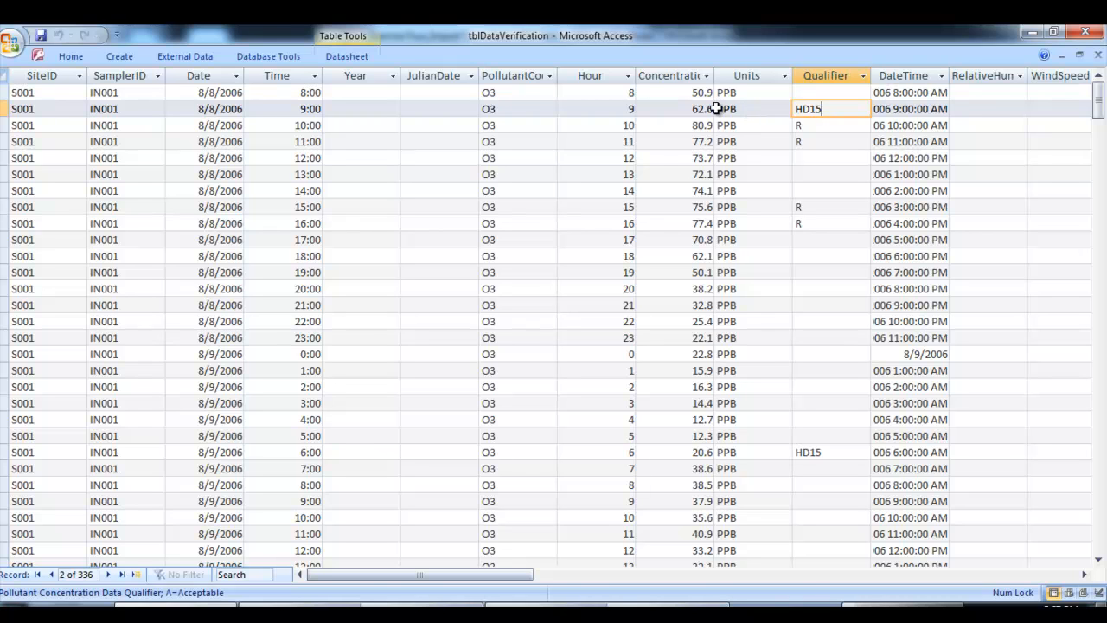
{"action": "left_click", "coordinate": [833, 452]}
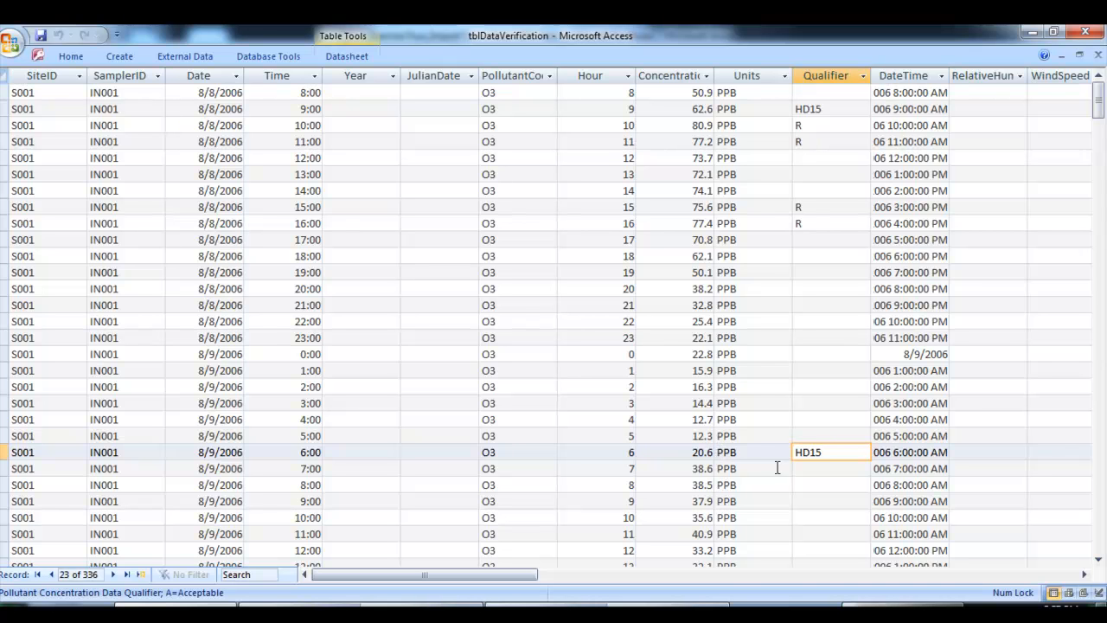
{"action": "left_click_drag", "start_coordinate": [1099, 119], "coordinate": [1104, 381]}
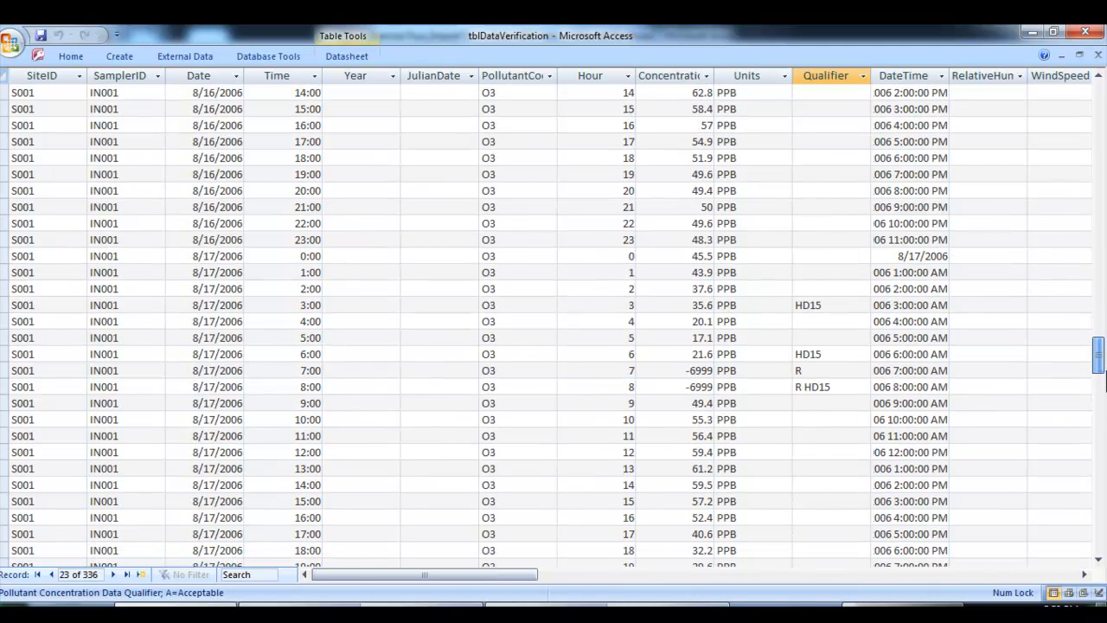
{"action": "left_click", "coordinate": [854, 389]}
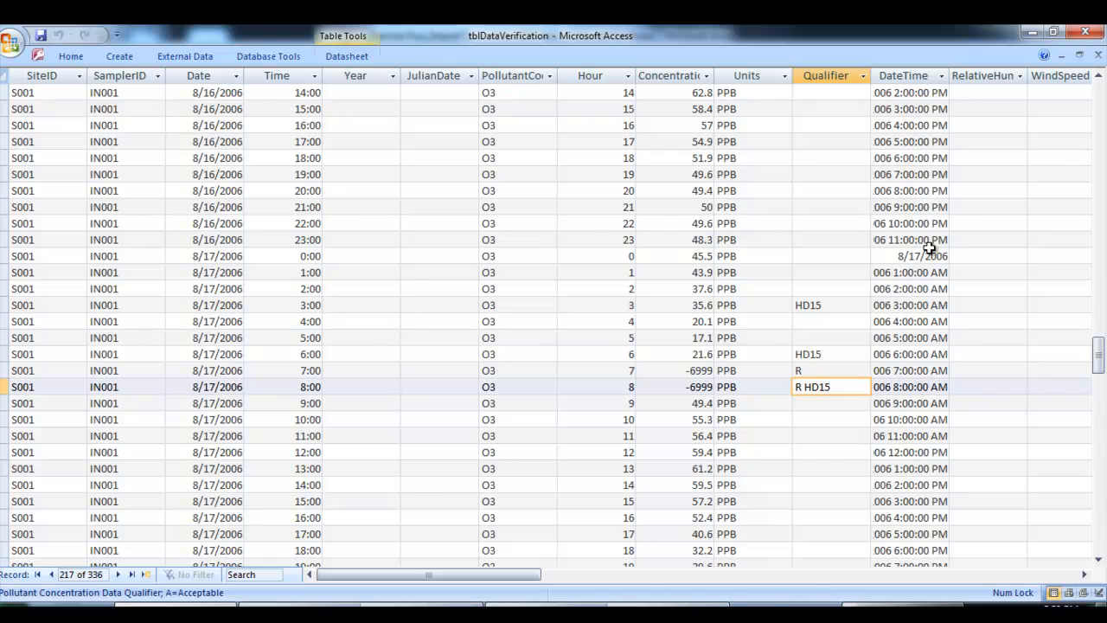
{"action": "left_click", "coordinate": [1098, 56]}
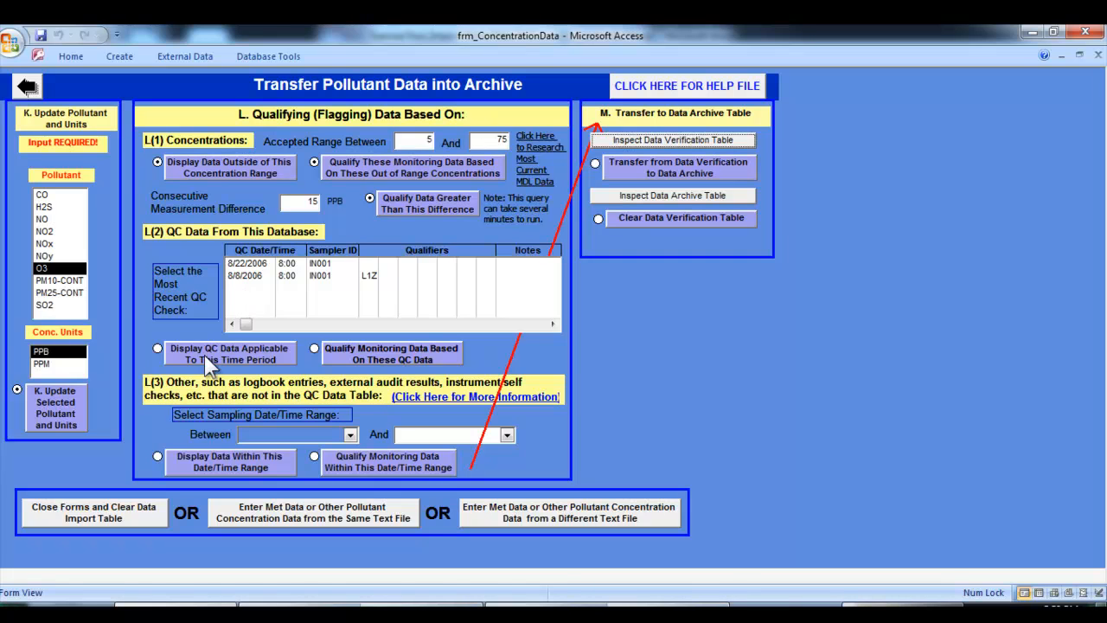
Select the 8/8/2006 8:00 QC check for sampler IN001 and display the QC data applicable to this time period
{"action": "left_click", "coordinate": [265, 276]}
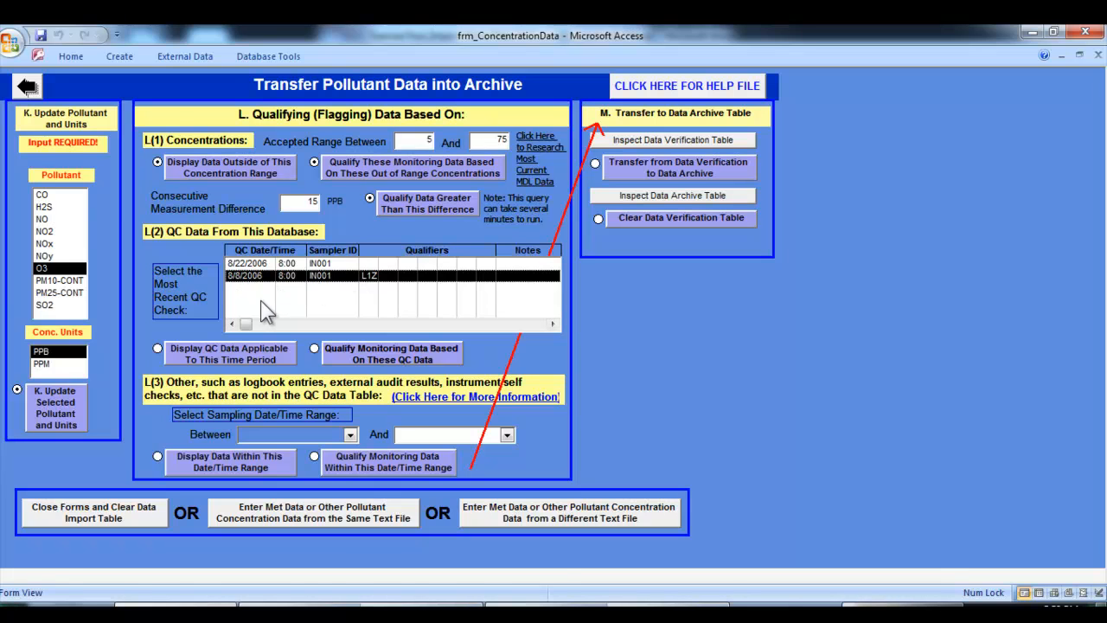
{"action": "left_click", "coordinate": [249, 264]}
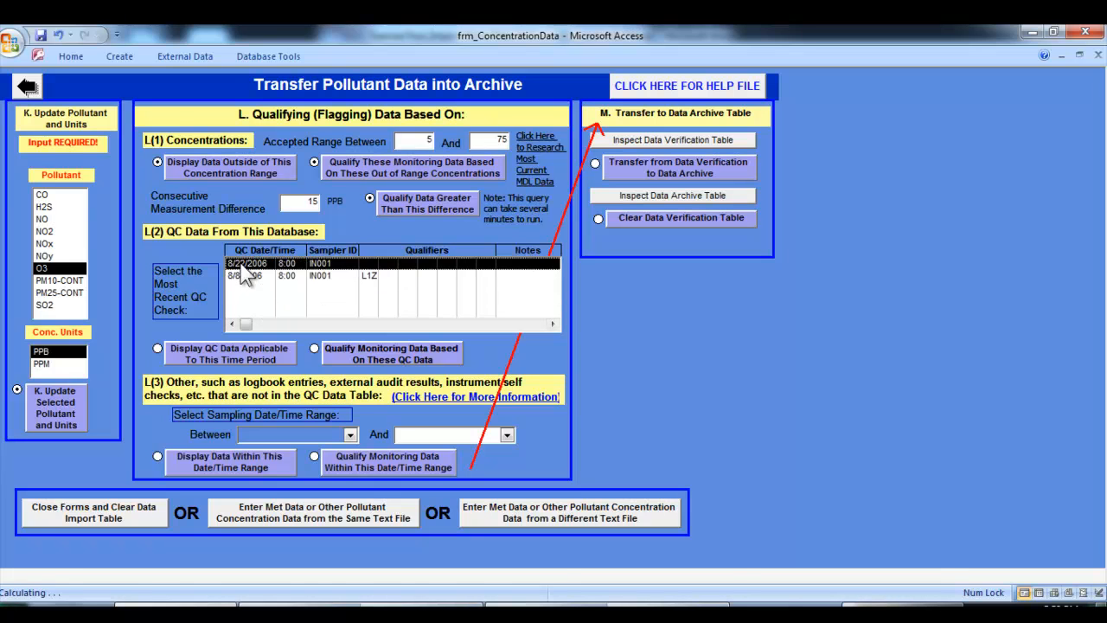
{"action": "left_click", "coordinate": [248, 276]}
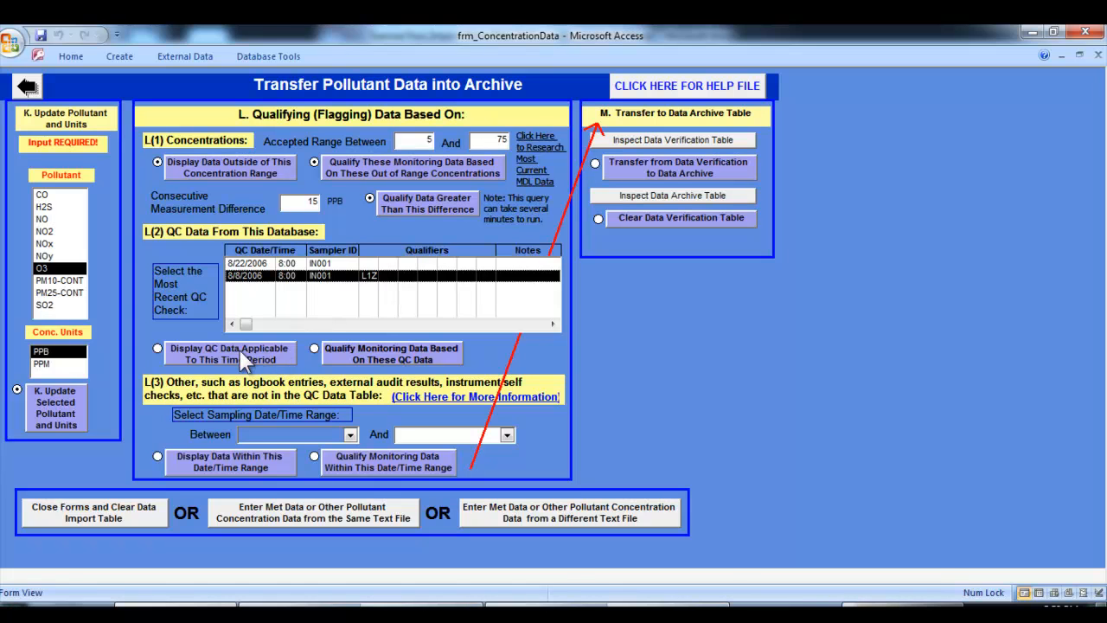
{"action": "left_click", "coordinate": [193, 356]}
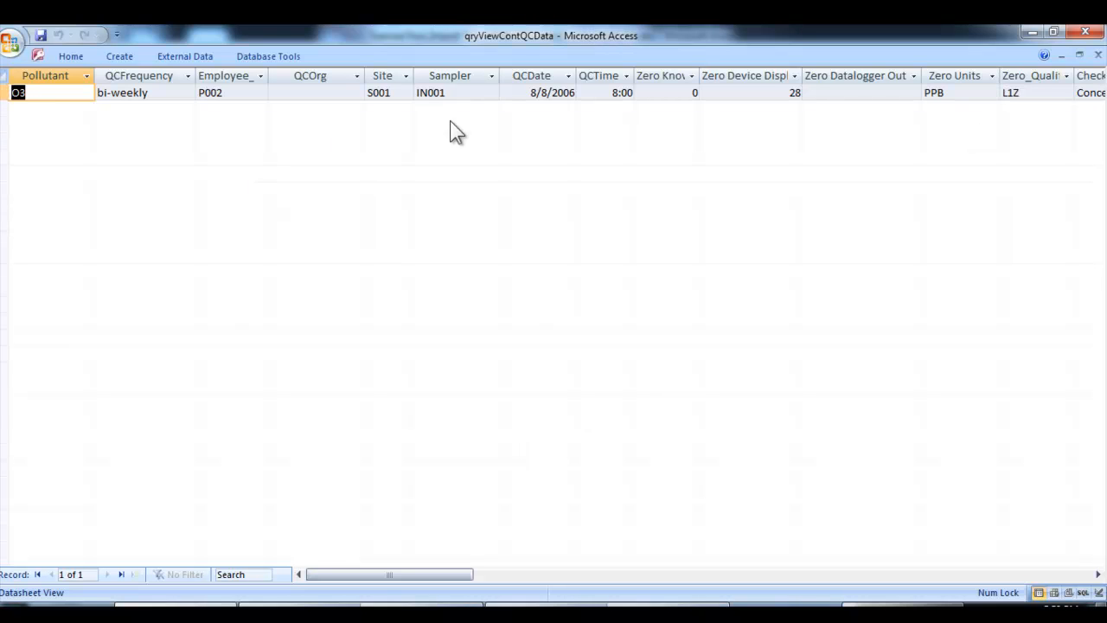
Examine the QC record's known zero value, zero device display and zero qualifier, and close the query
{"action": "left_click_drag", "start_coordinate": [378, 575], "coordinate": [469, 568]}
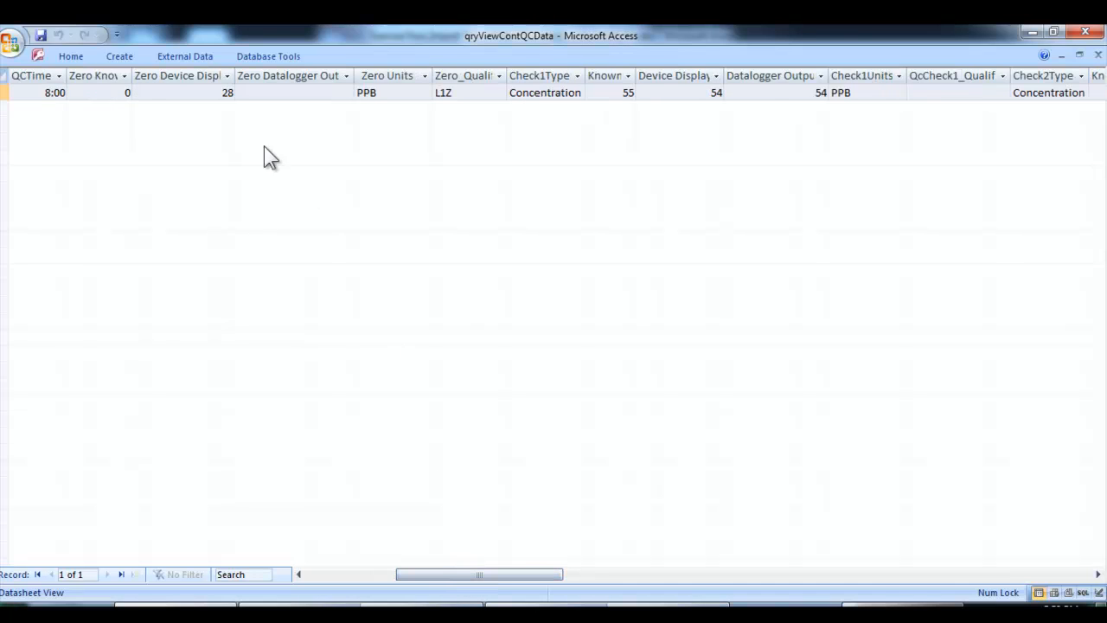
{"action": "left_click", "coordinate": [194, 91]}
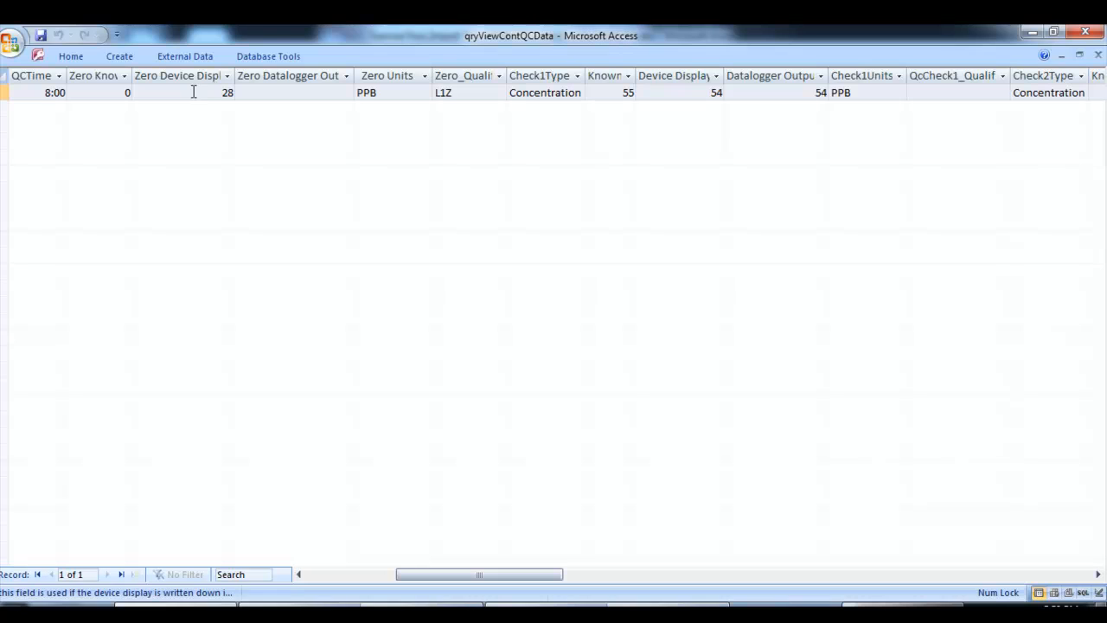
{"action": "left_click", "coordinate": [86, 90]}
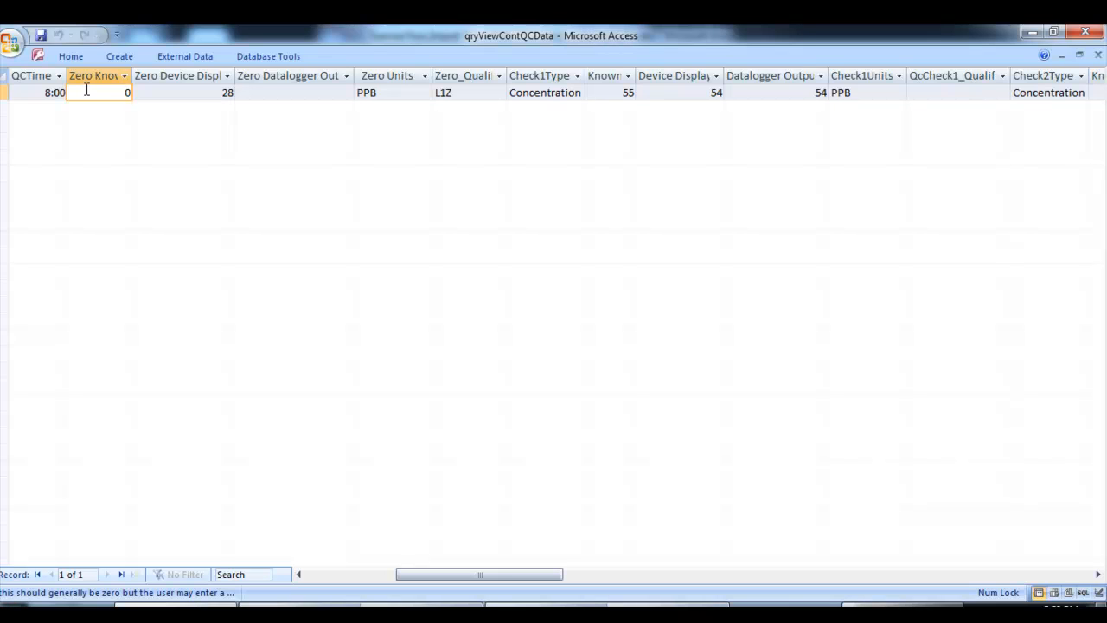
{"action": "left_click", "coordinate": [184, 95]}
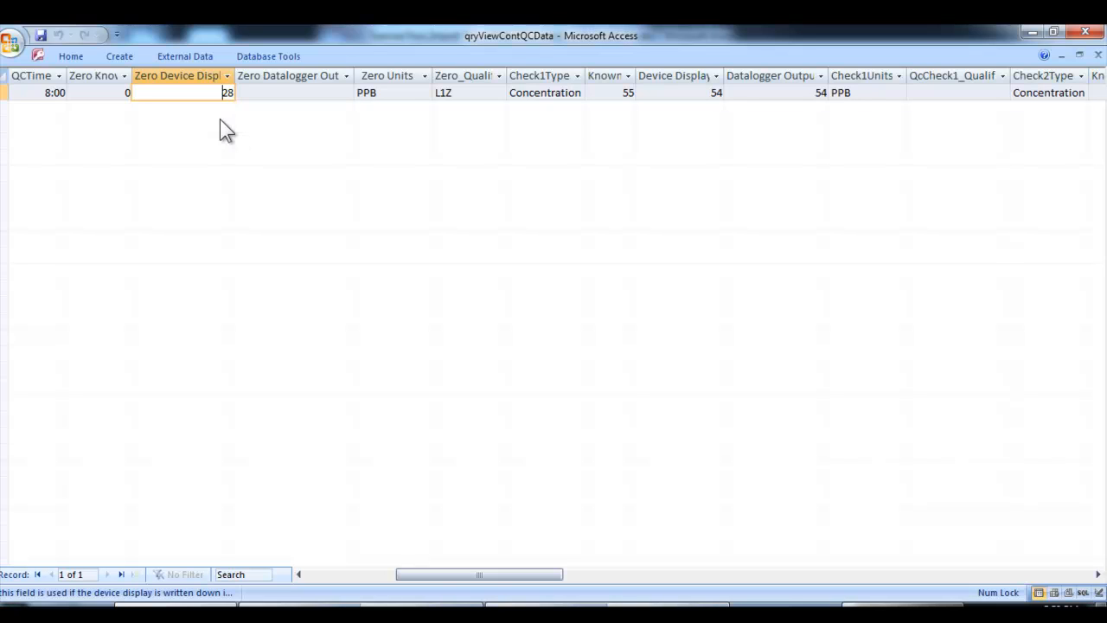
{"action": "left_click", "coordinate": [479, 92]}
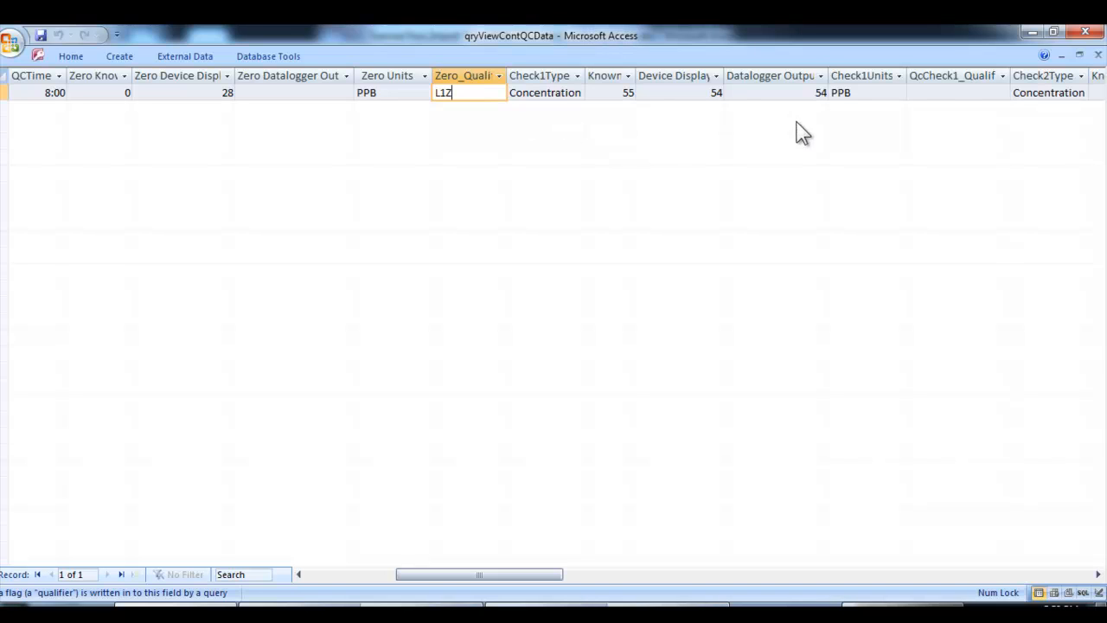
{"action": "left_click", "coordinate": [1100, 55]}
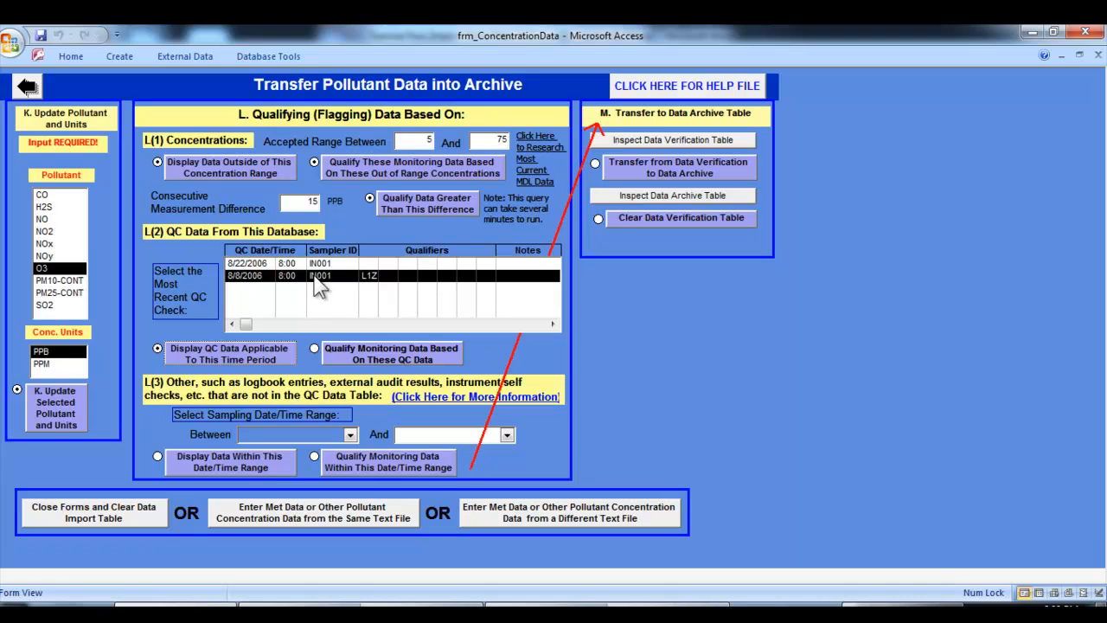
Qualify the monitoring data from 8/8/2006 8:00 AM to 10:00 AM based on the QC data, accepting the update, and check the Data Verification table
{"action": "left_click", "coordinate": [336, 355]}
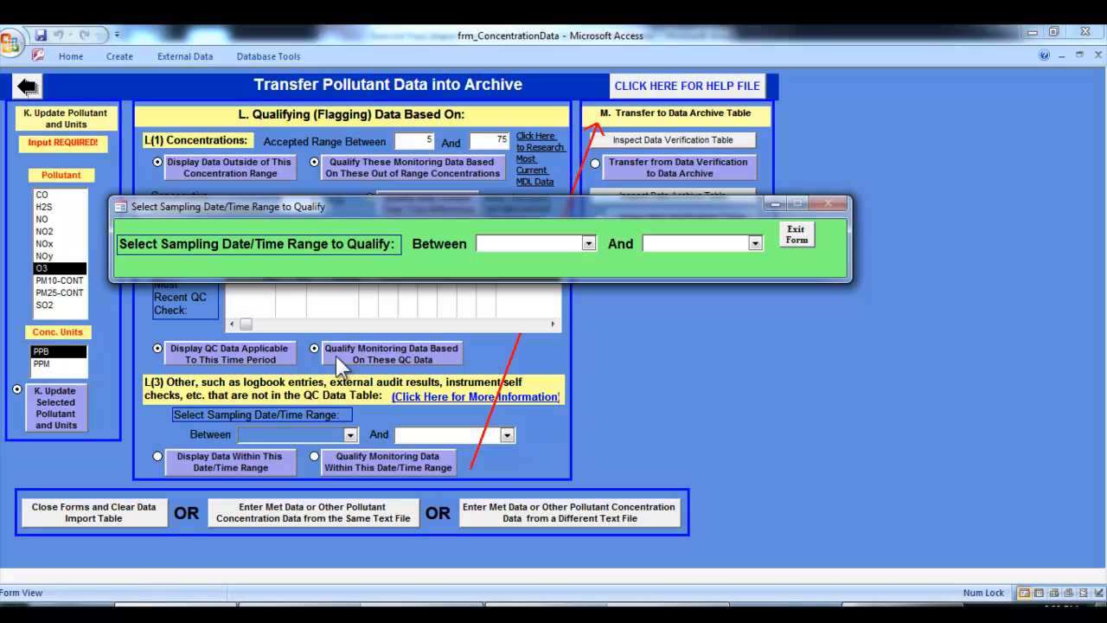
{"action": "left_click_drag", "start_coordinate": [332, 204], "coordinate": [277, 166]}
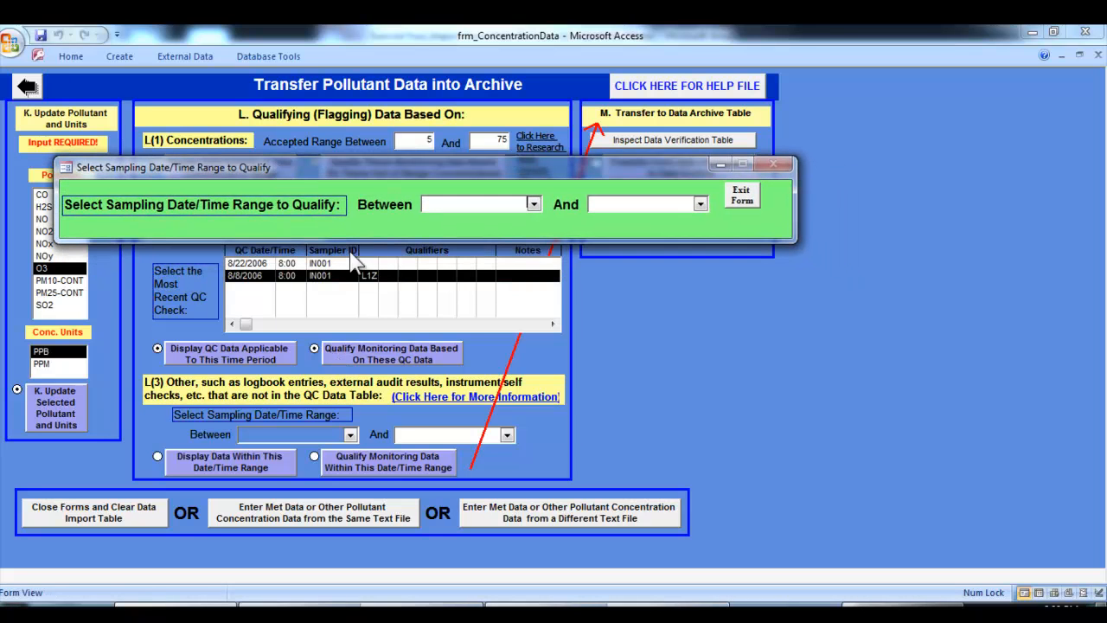
{"action": "left_click", "coordinate": [533, 206]}
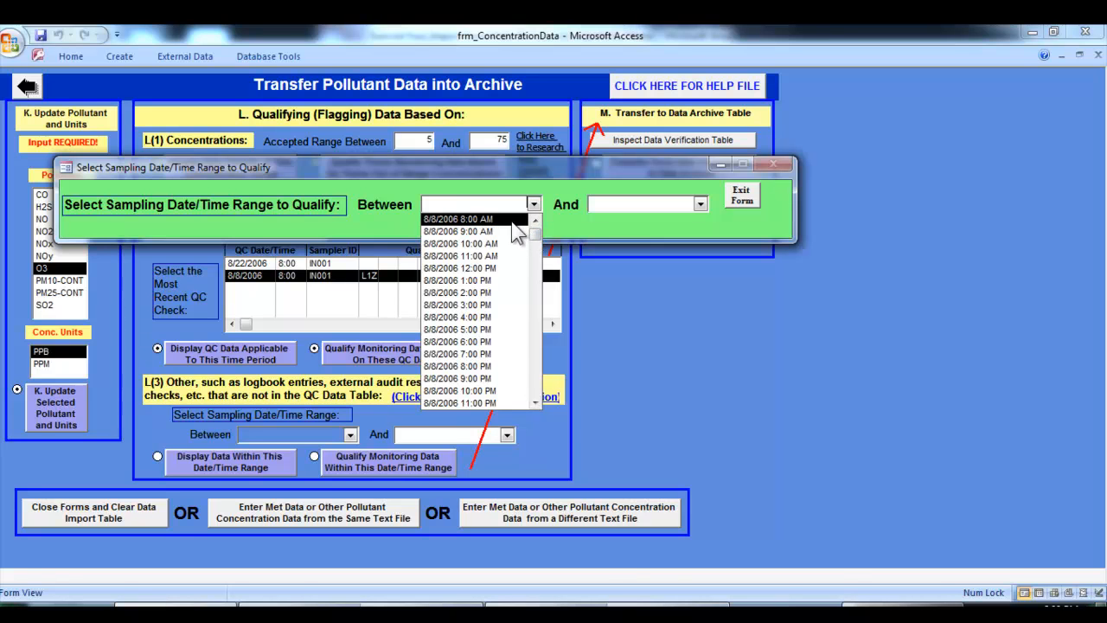
{"action": "left_click_drag", "start_coordinate": [536, 389], "coordinate": [530, 231]}
{"action": "left_click", "coordinate": [503, 219]}
{"action": "left_click", "coordinate": [700, 204]}
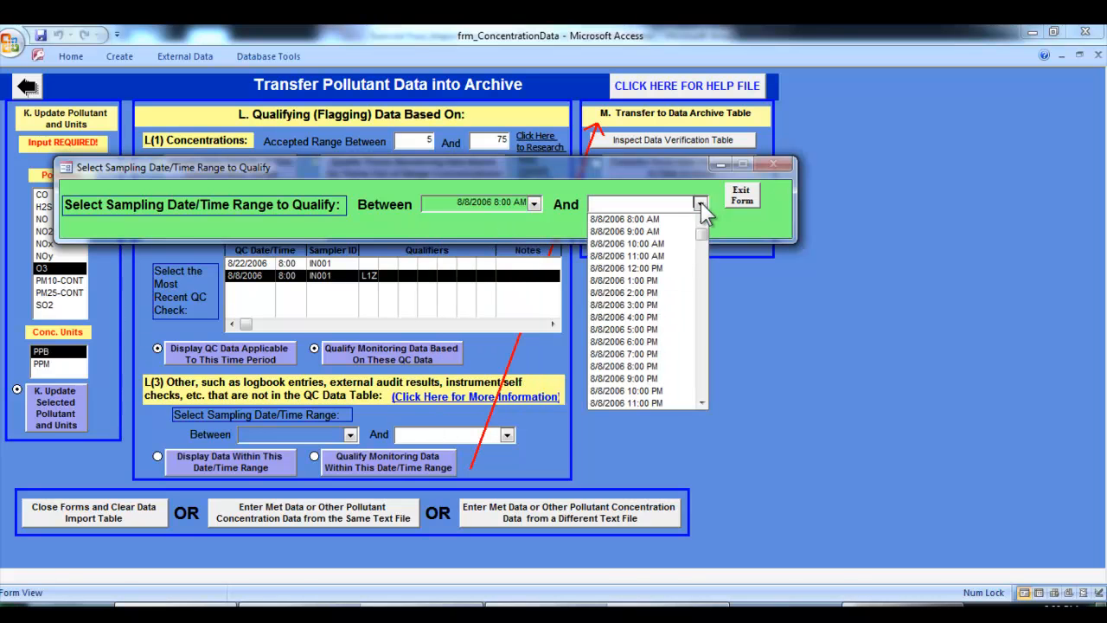
{"action": "left_click", "coordinate": [677, 243]}
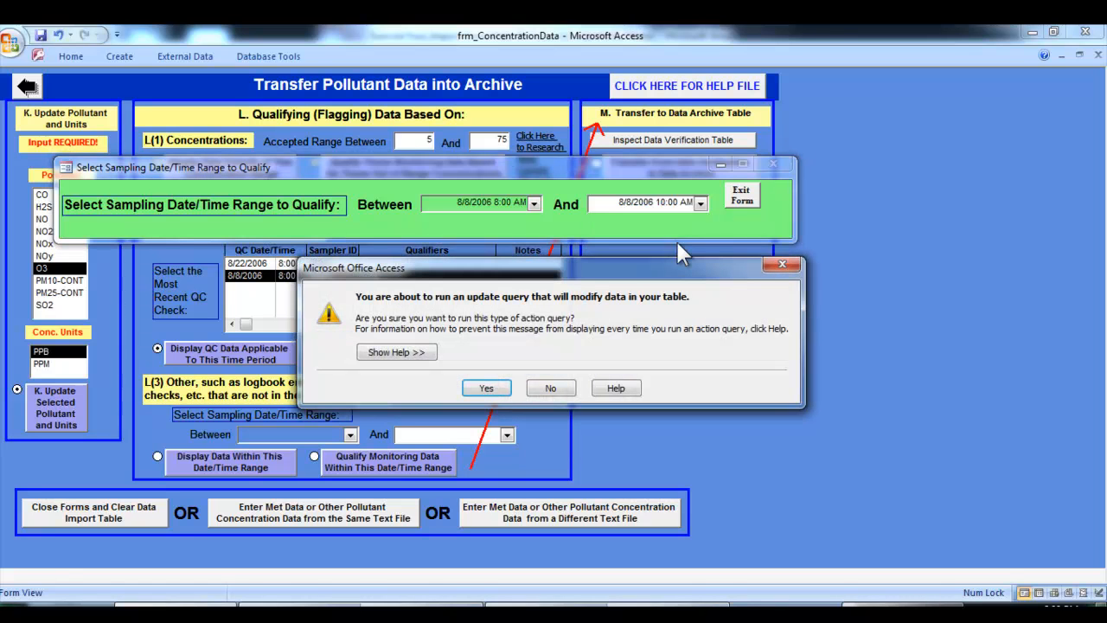
{"action": "left_click", "coordinate": [500, 388]}
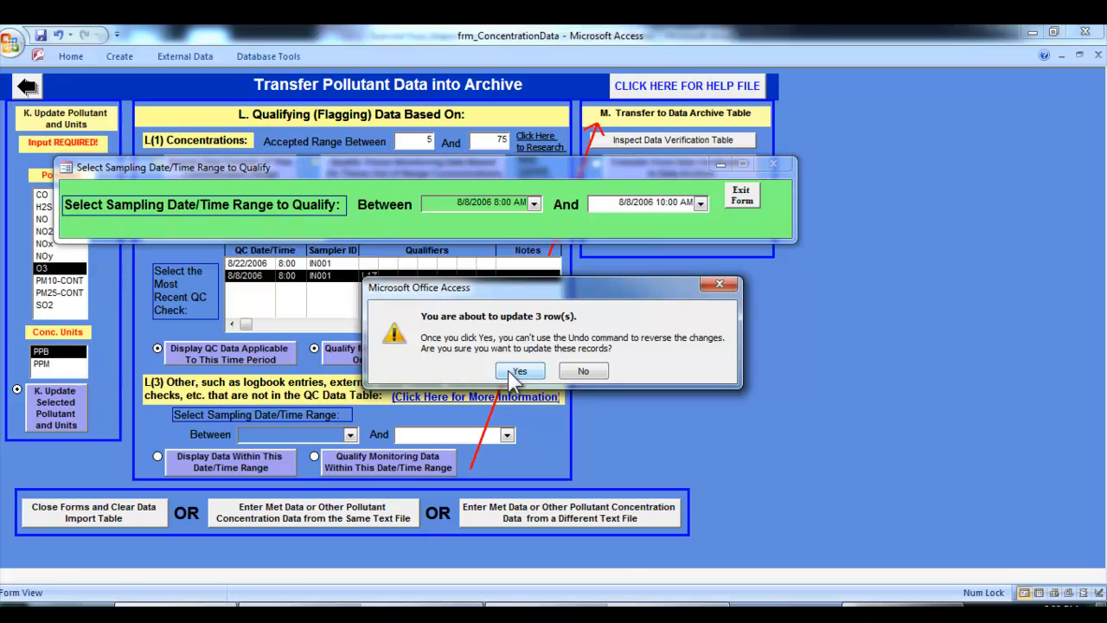
{"action": "left_click", "coordinate": [517, 372]}
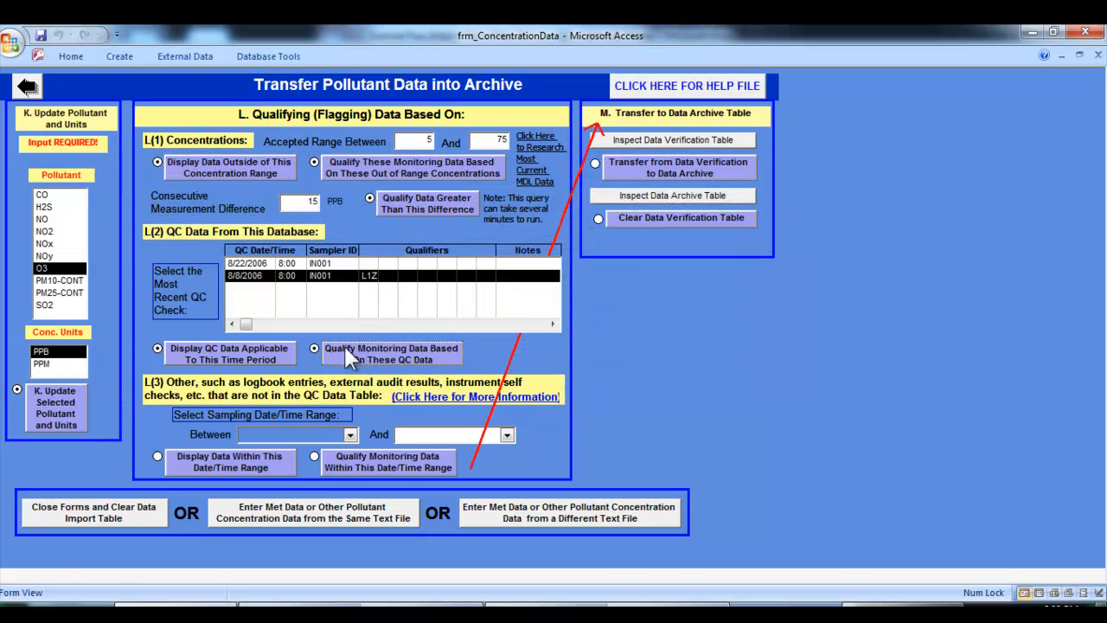
{"action": "left_click", "coordinate": [618, 143]}
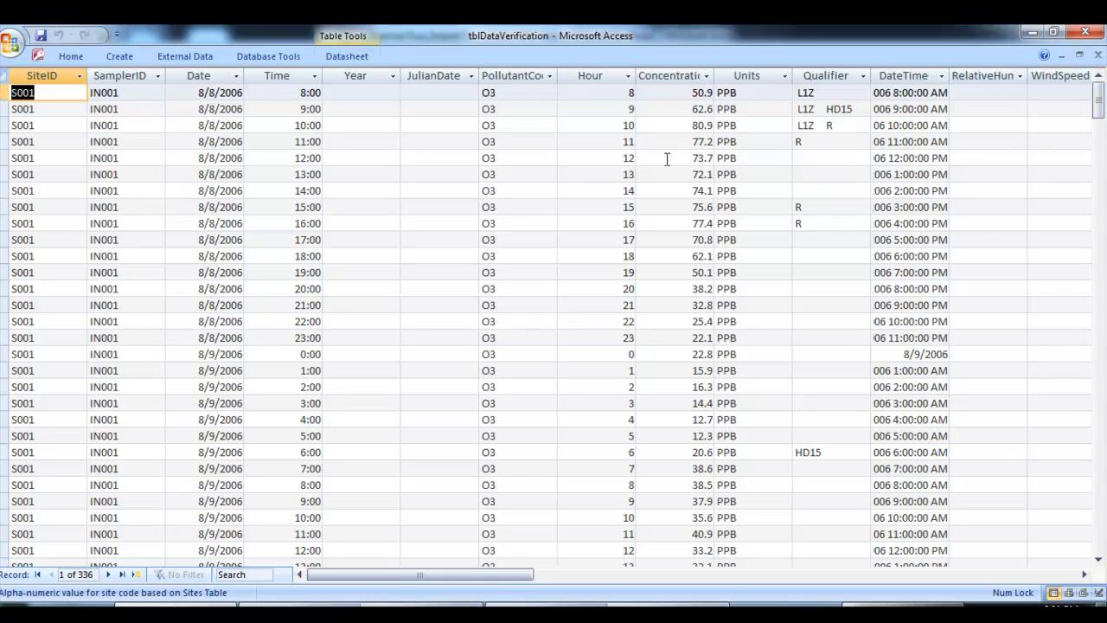
{"action": "left_click", "coordinate": [1098, 57]}
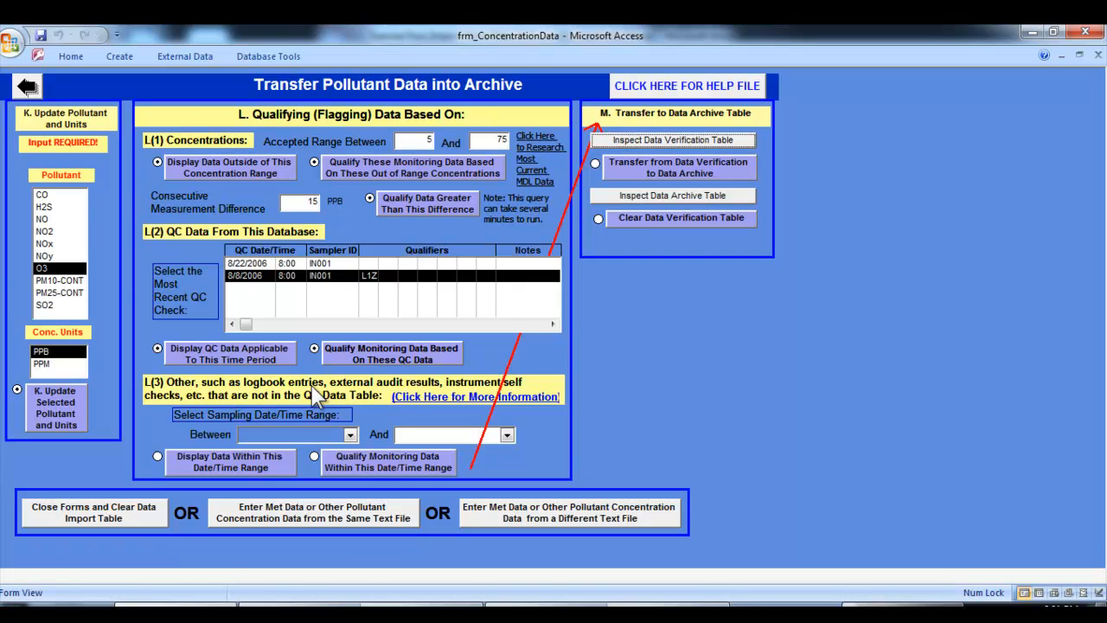
Set the sampling date/time range for other qualifications from 8/12/2006 2:00 PM to 4:00 PM, and display the data within it
{"action": "left_click", "coordinate": [350, 434]}
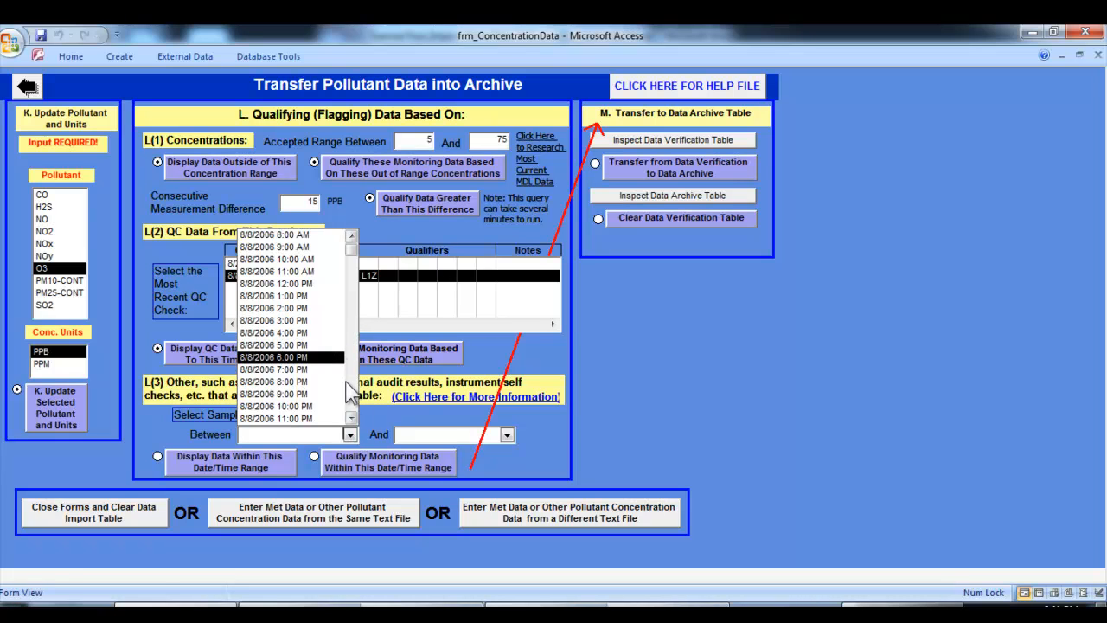
{"action": "scroll", "coordinate": [349, 411], "scroll_direction": "down", "scroll_amount": 20}
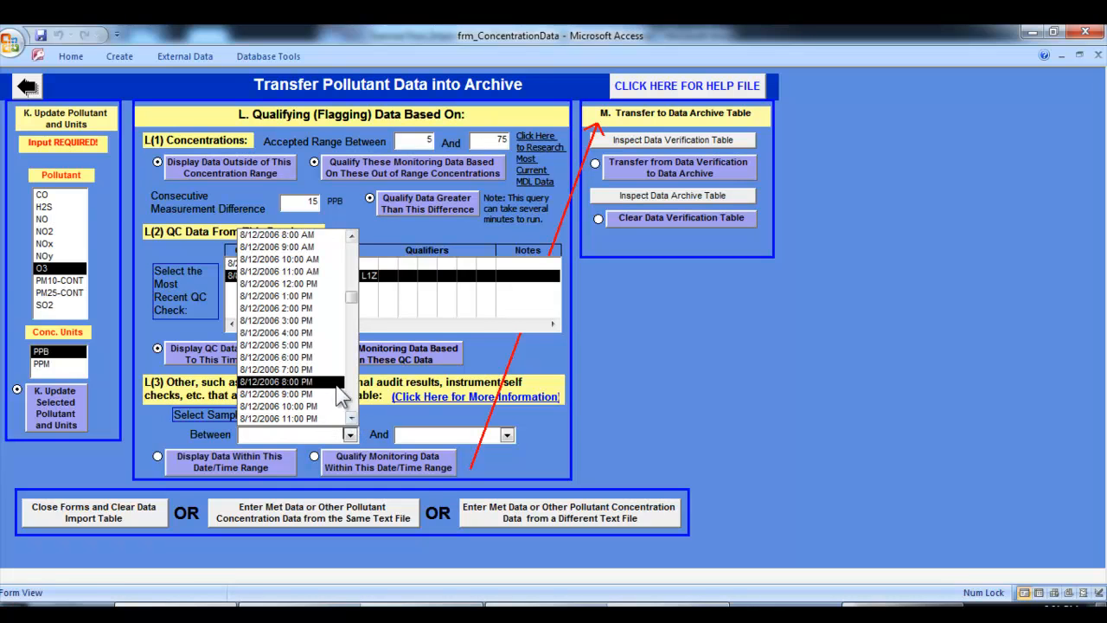
{"action": "left_click", "coordinate": [332, 309]}
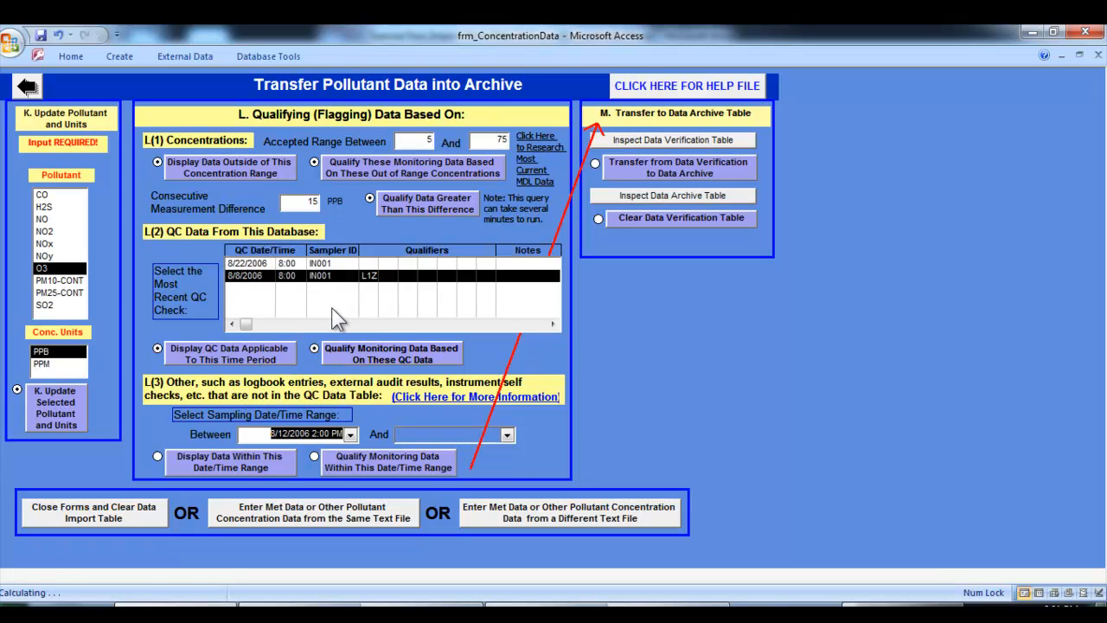
{"action": "left_click", "coordinate": [508, 435]}
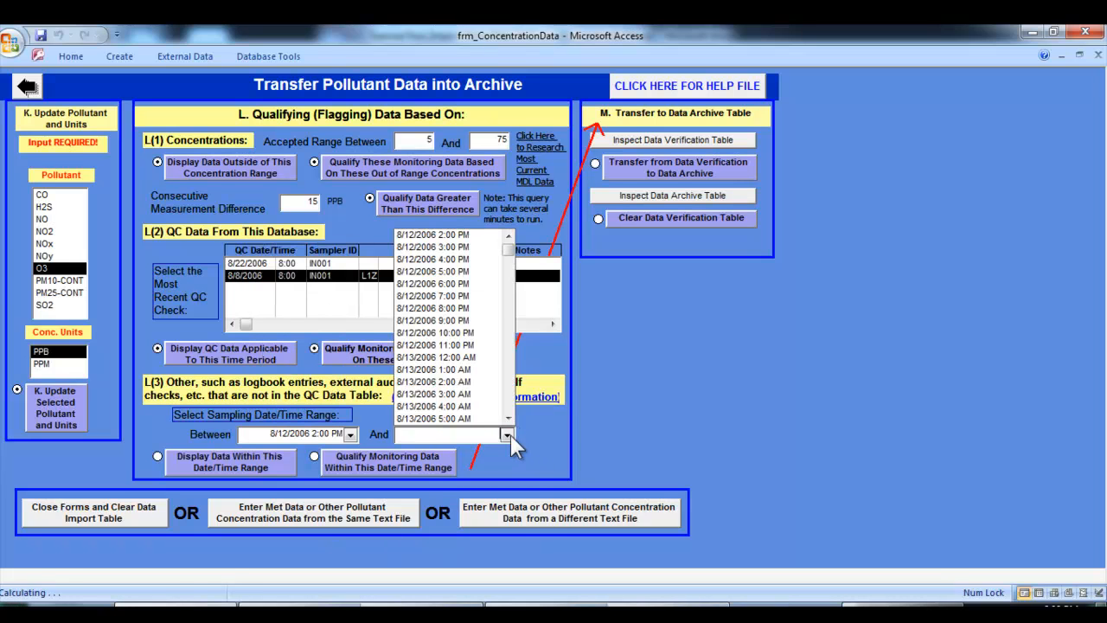
{"action": "left_click", "coordinate": [483, 259]}
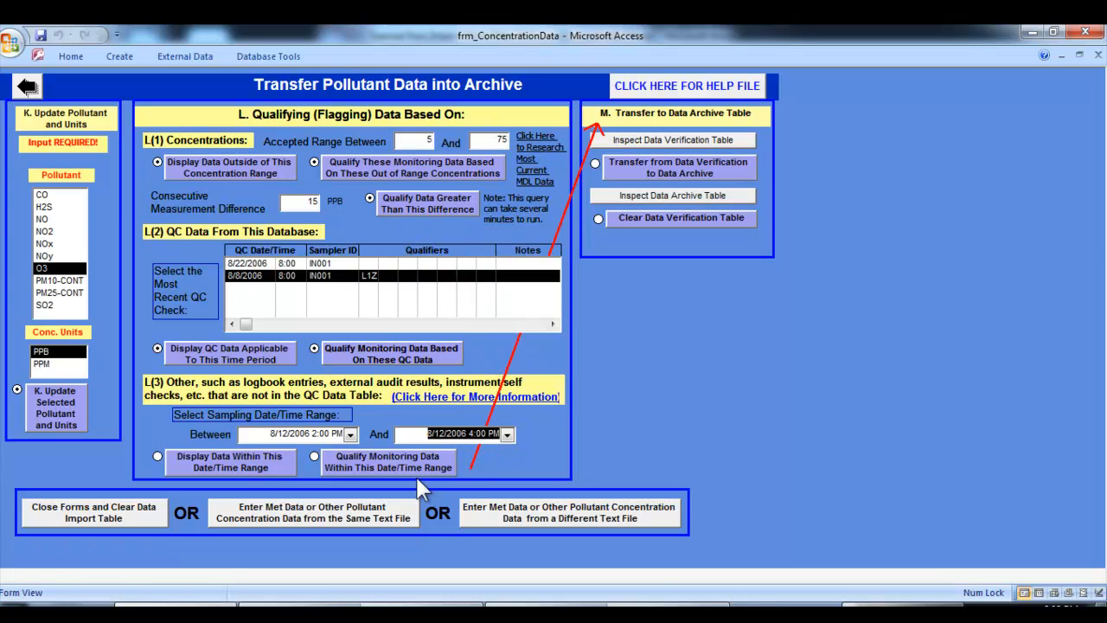
{"action": "left_click", "coordinate": [262, 465]}
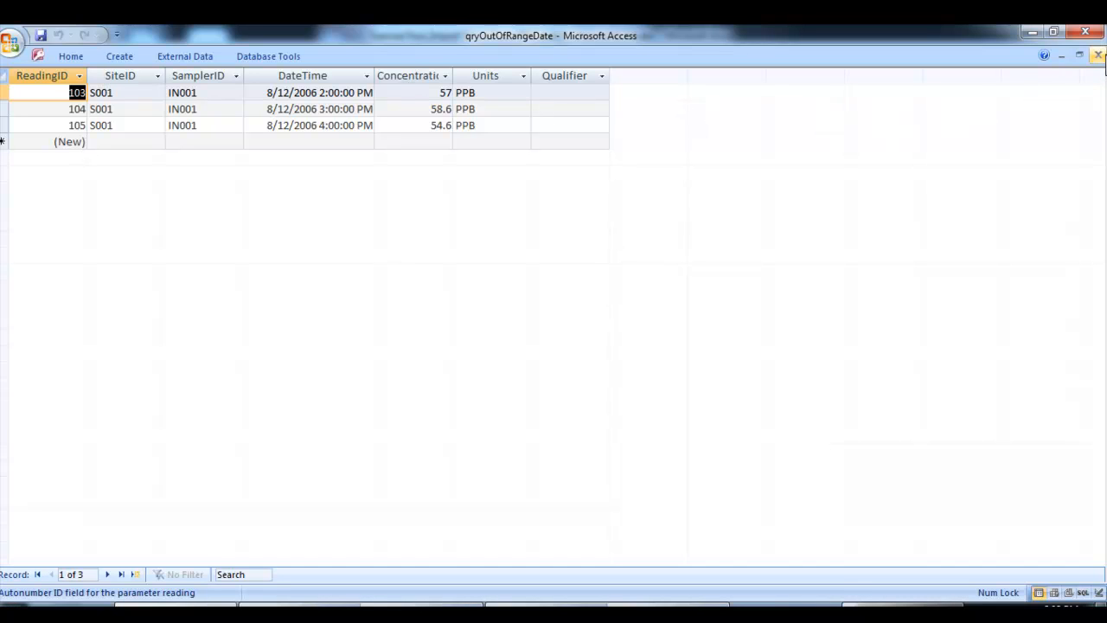
Qualify the monitoring data within the 8/12/2006 2:00 PM to 4:00 PM range, accepting the update, and close the resulting query
{"action": "left_click", "coordinate": [1098, 55]}
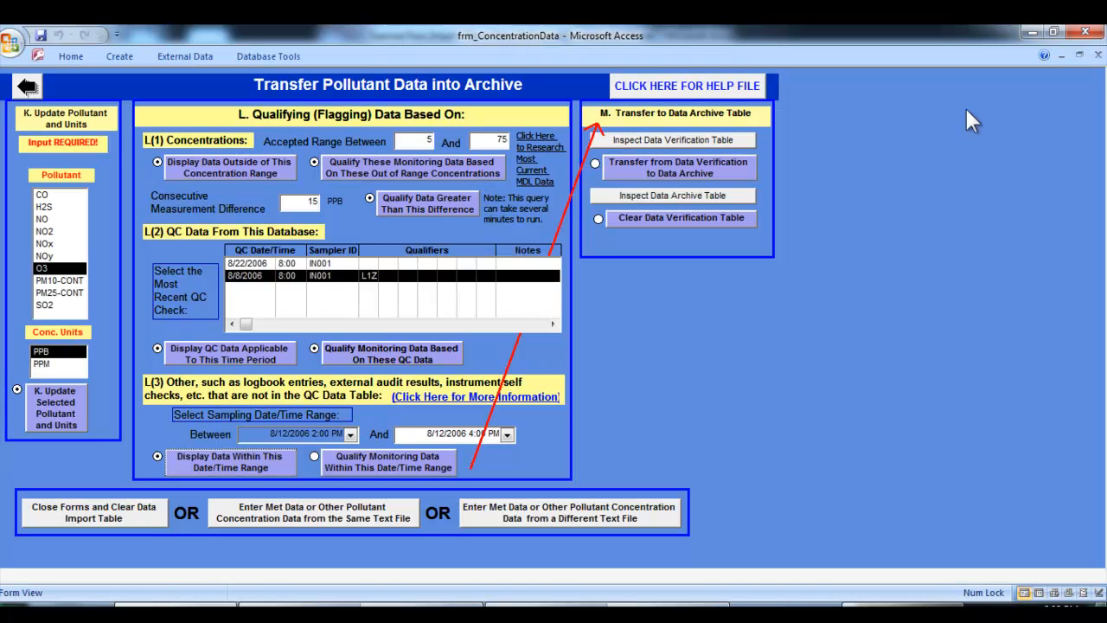
{"action": "left_click", "coordinate": [363, 465]}
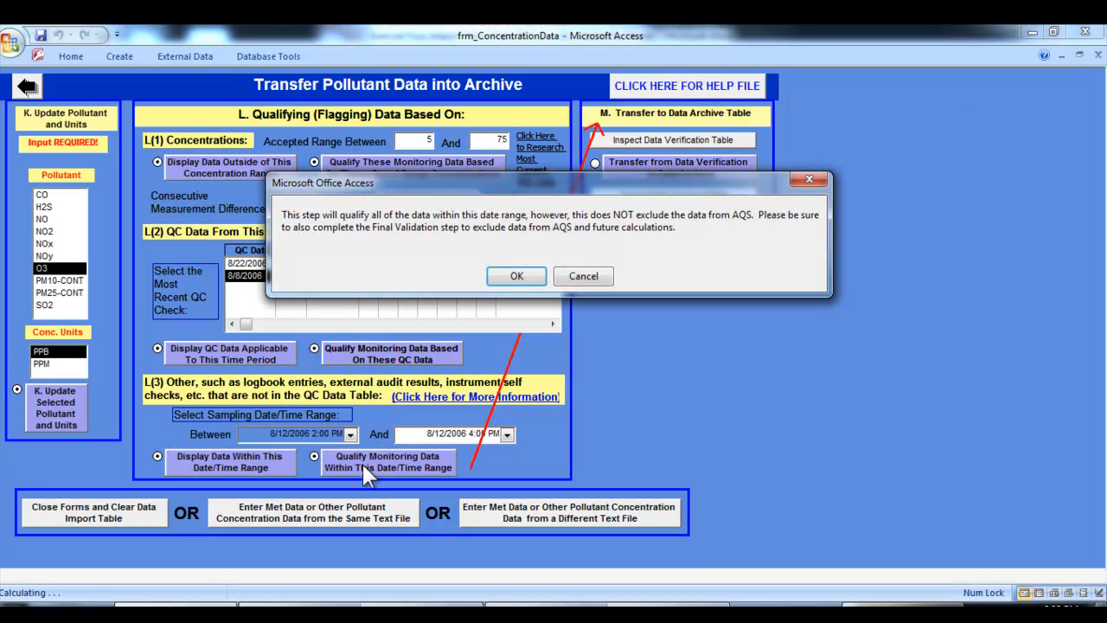
{"action": "left_click", "coordinate": [500, 279]}
{"action": "left_click", "coordinate": [486, 389]}
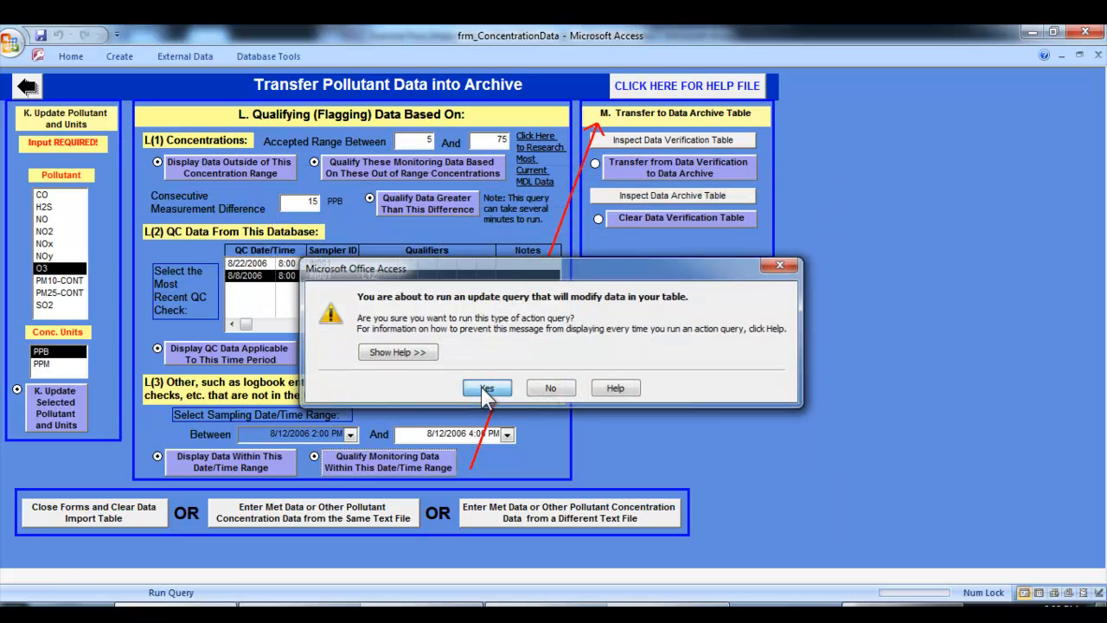
{"action": "left_click", "coordinate": [519, 372]}
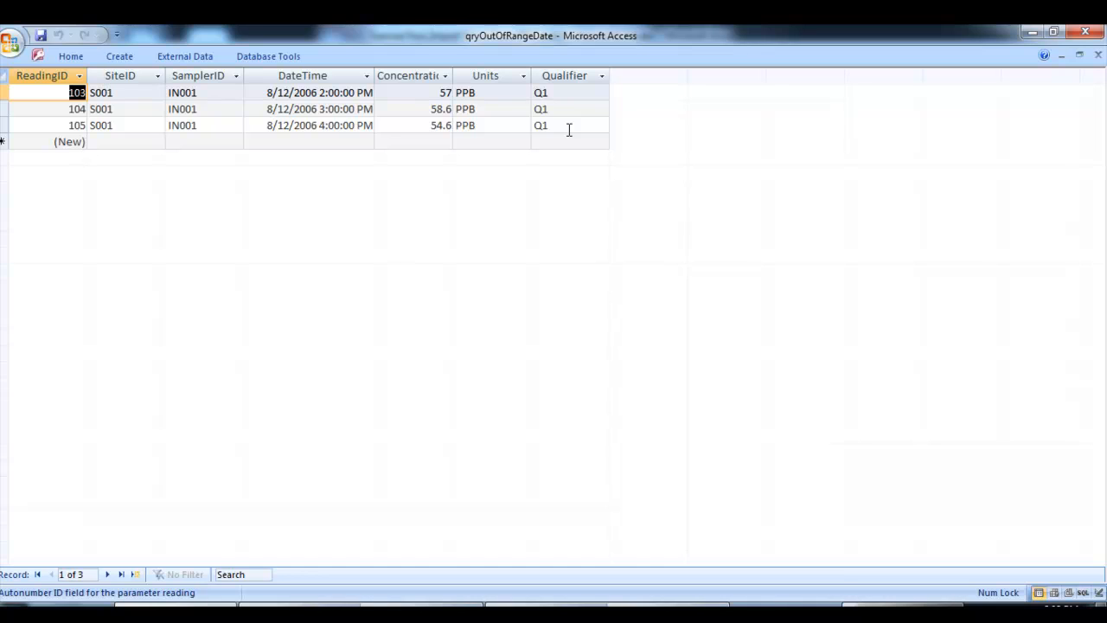
{"action": "left_click", "coordinate": [1096, 56]}
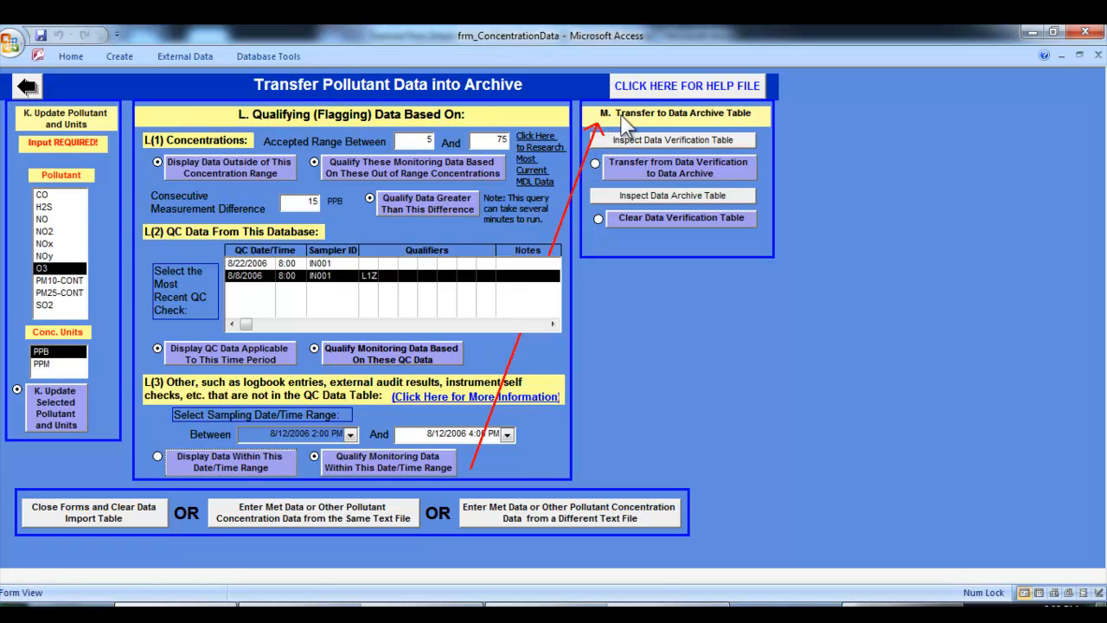
Inspect the Data Verification table, and transfer its records to the Data Archive, accepting the append
{"action": "left_click", "coordinate": [734, 140]}
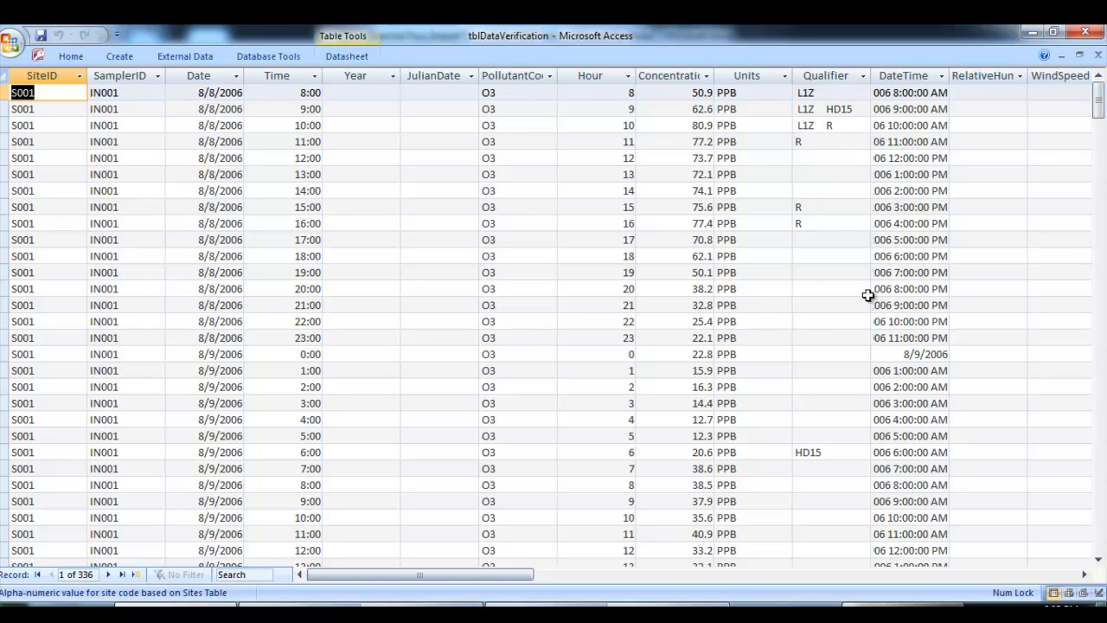
{"action": "left_click", "coordinate": [1097, 56]}
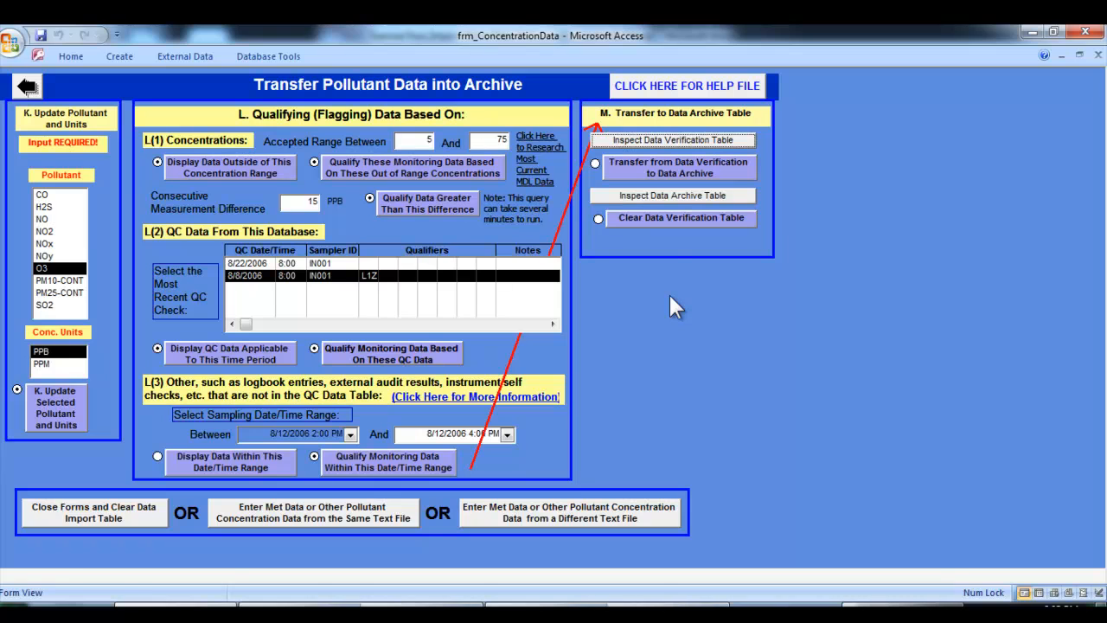
{"action": "left_click", "coordinate": [635, 180]}
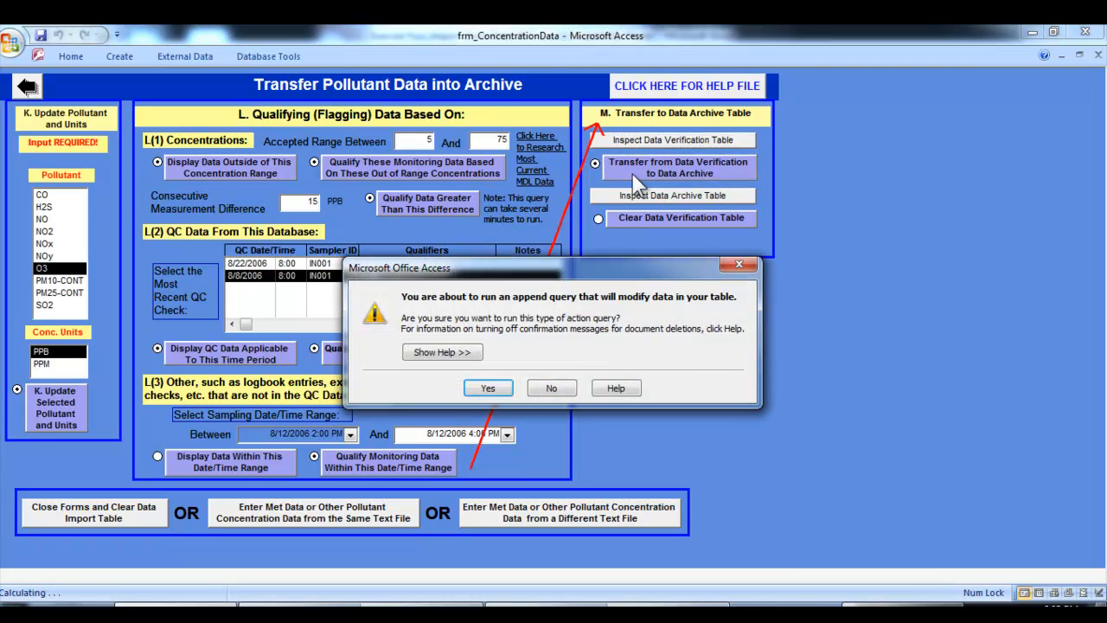
{"action": "left_click", "coordinate": [493, 389]}
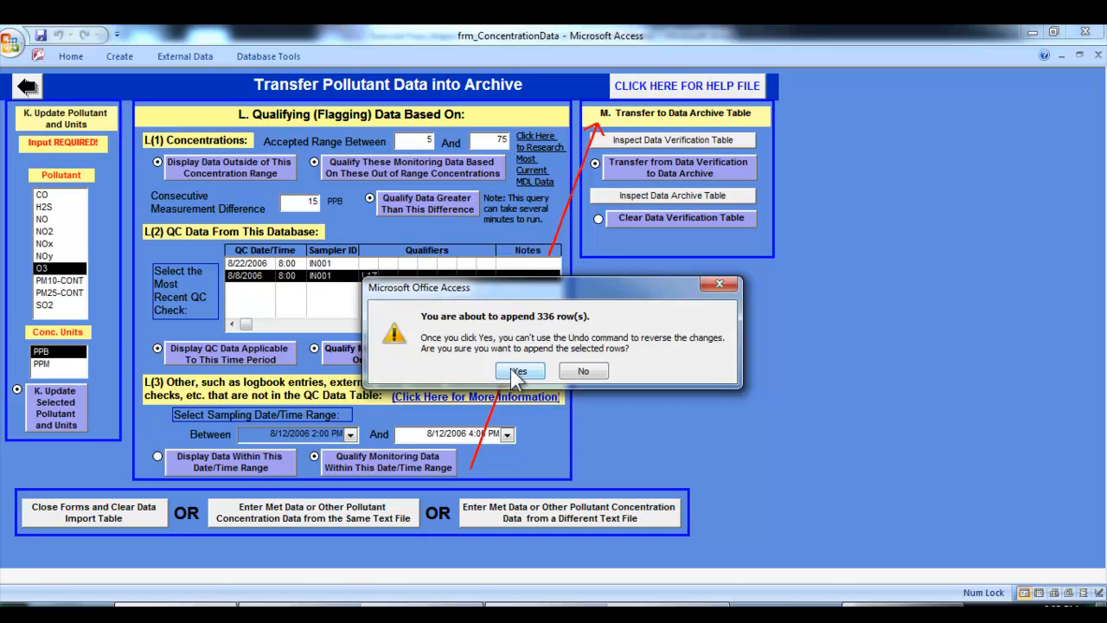
{"action": "left_click", "coordinate": [517, 370]}
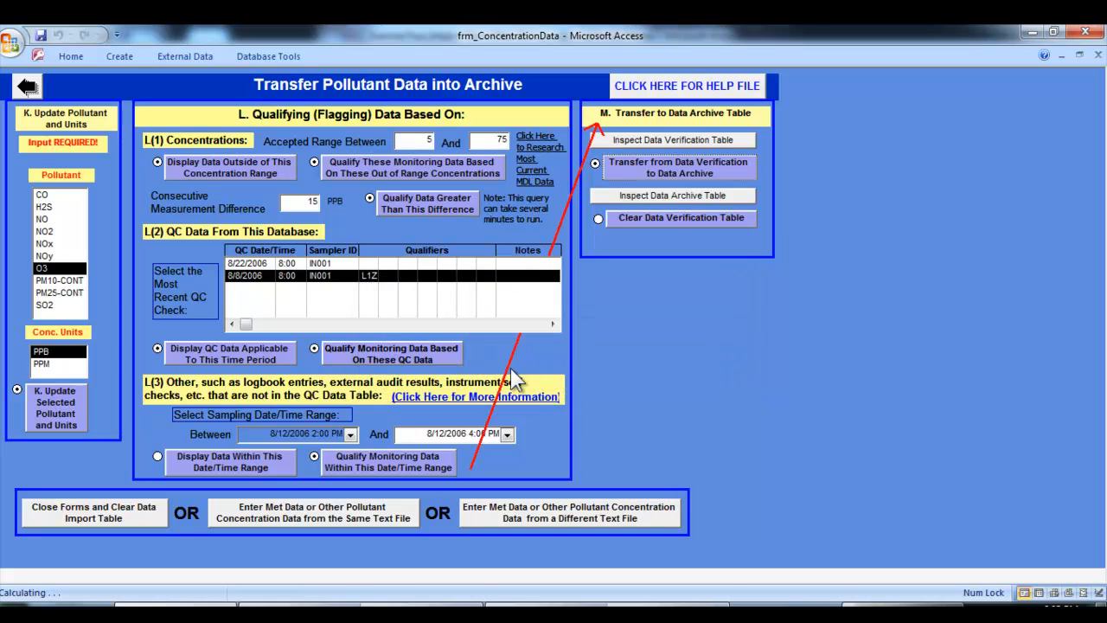
Inspect the Data Archive table, and clear the Data Verification table, accepting the deletion
{"action": "left_click", "coordinate": [652, 194]}
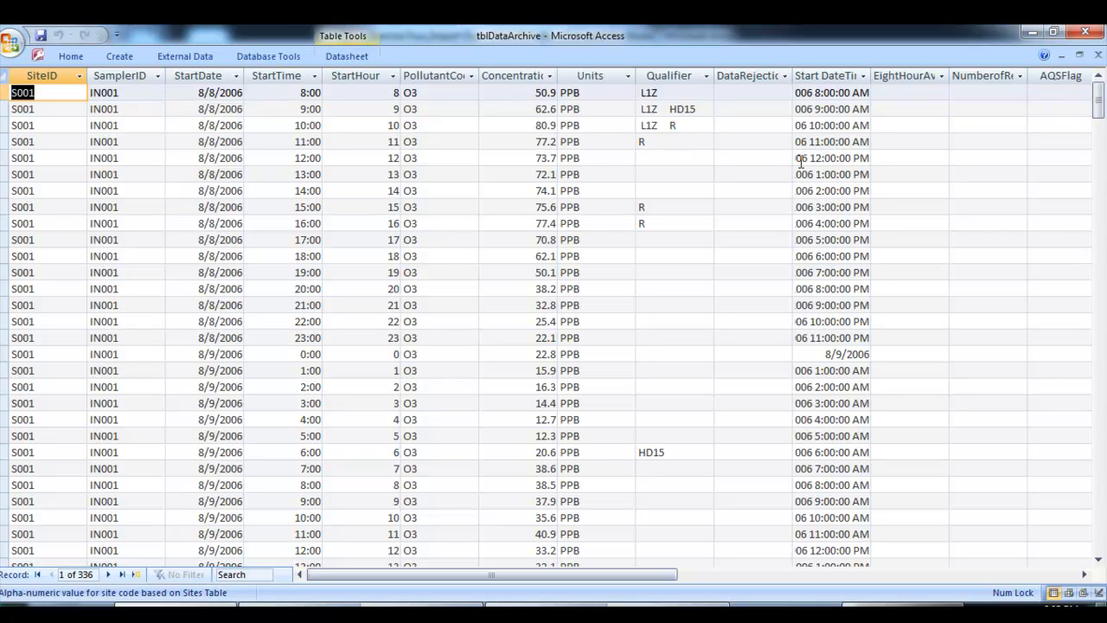
{"action": "left_click", "coordinate": [1097, 55]}
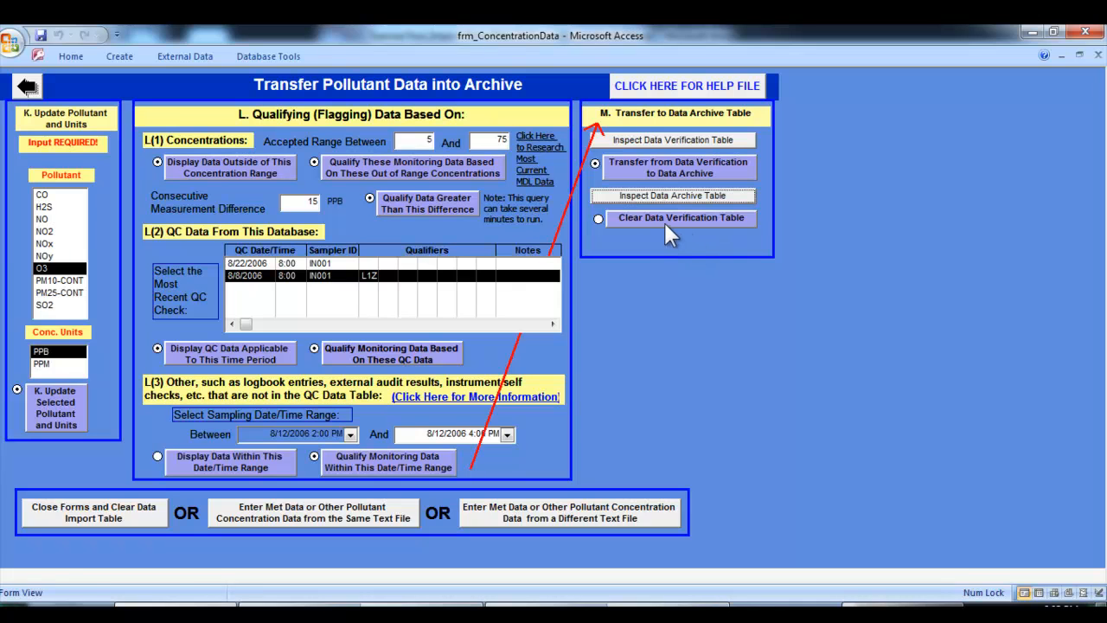
{"action": "left_click", "coordinate": [640, 218]}
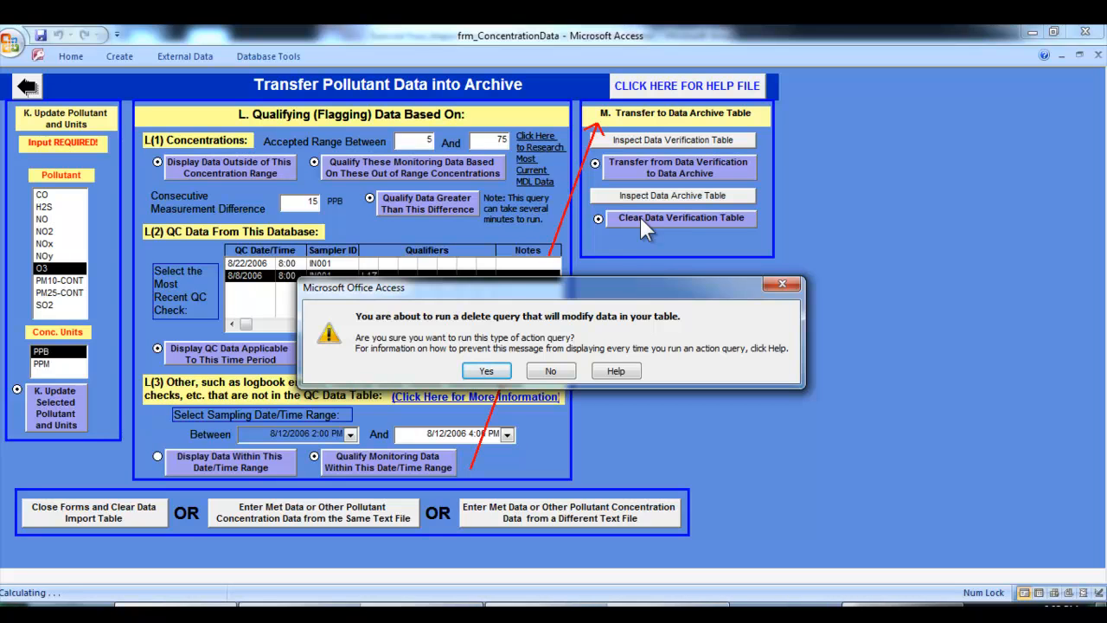
{"action": "left_click", "coordinate": [486, 371]}
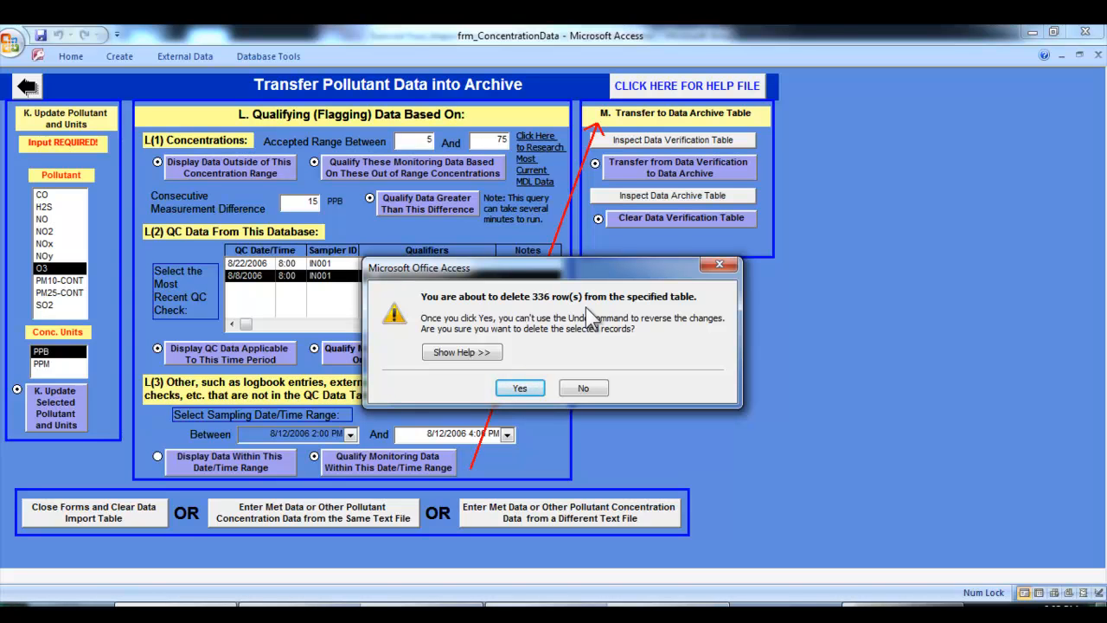
{"action": "left_click", "coordinate": [521, 389]}
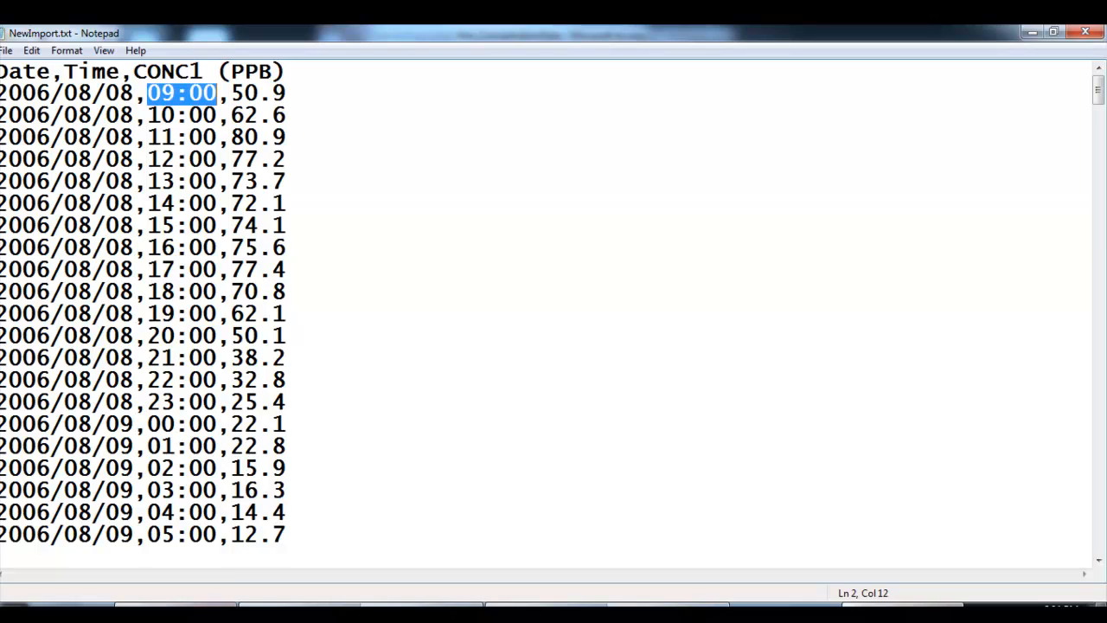
Switch from Notepad back to Access, close the forms and clear the Data Import table, confirming its deletion
{"action": "key", "text": "alt+Tab"}
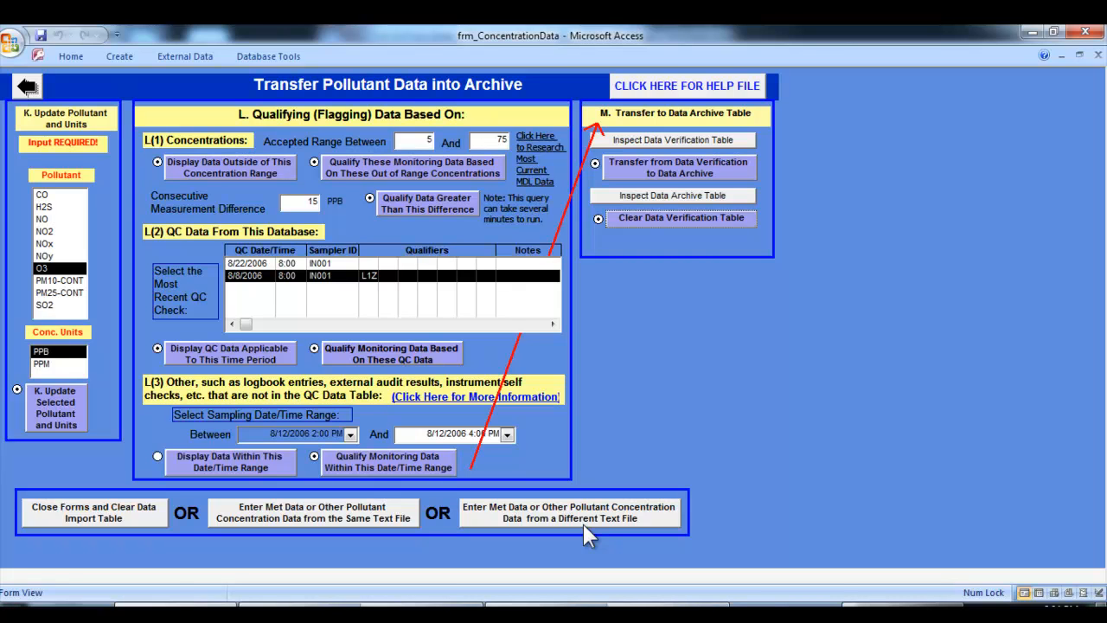
{"action": "left_click", "coordinate": [136, 523]}
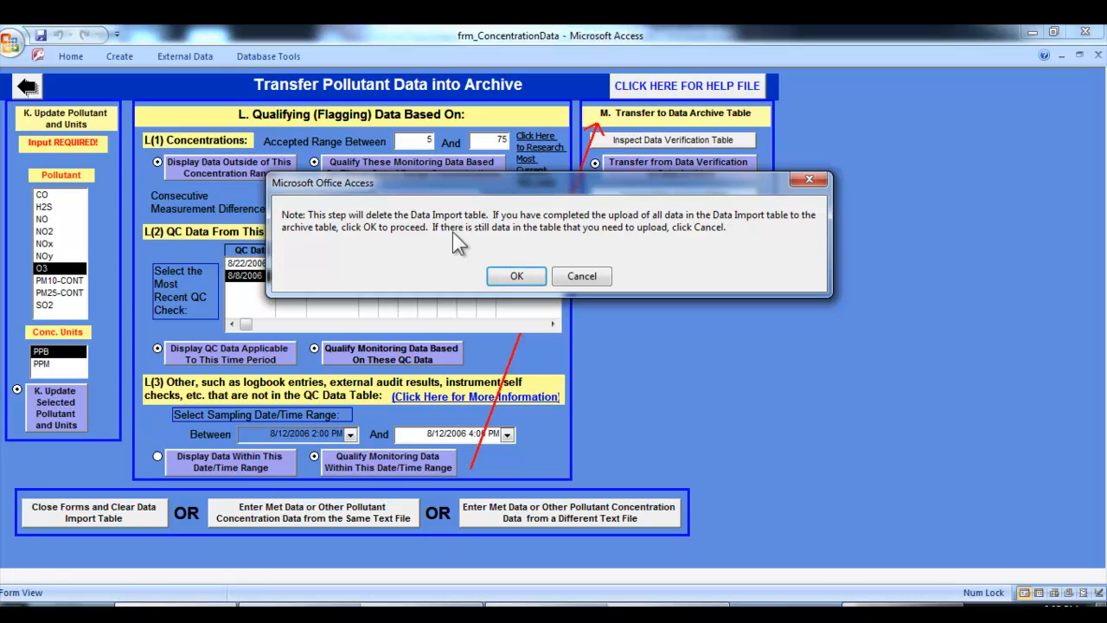
{"action": "left_click", "coordinate": [517, 277]}
{"action": "left_click", "coordinate": [515, 277]}
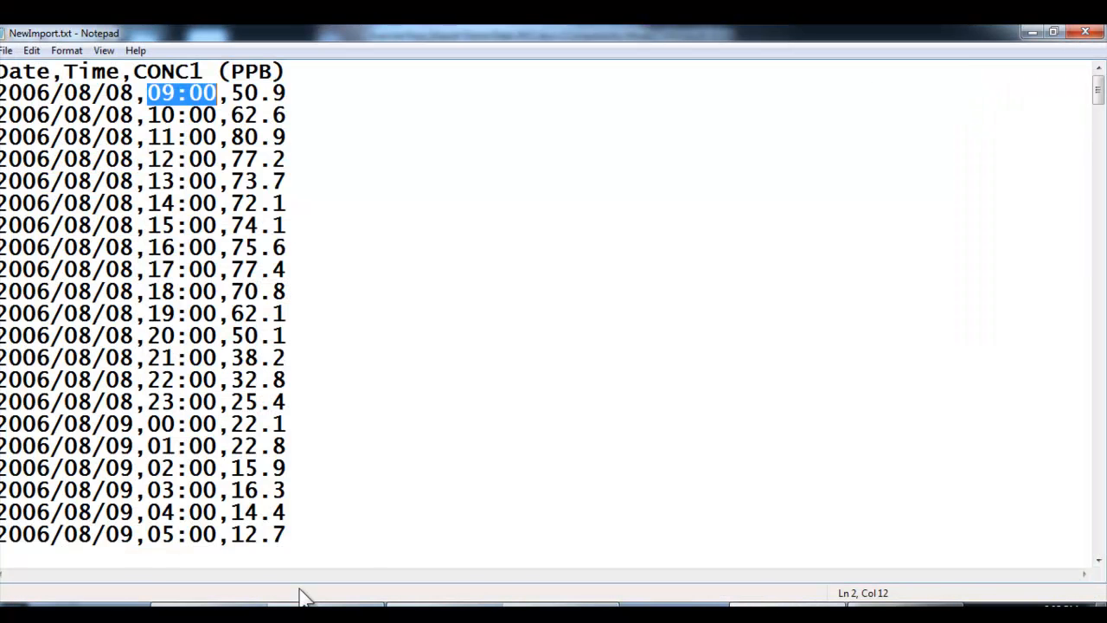
Switch to Windows Explorer and copy Tribal Data Toolbox_v2.1.mdb from the TribalDataToolbox_v2.1 folder into its Toolbox-Backups subfolder
{"action": "left_click", "coordinate": [303, 597]}
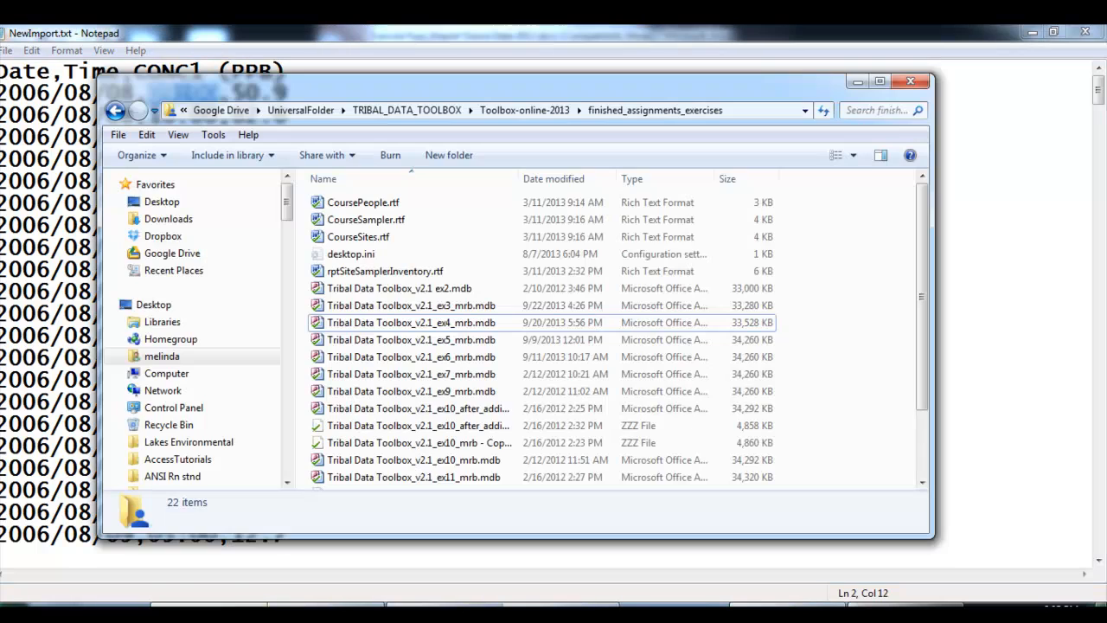
{"action": "left_click", "coordinate": [311, 603]}
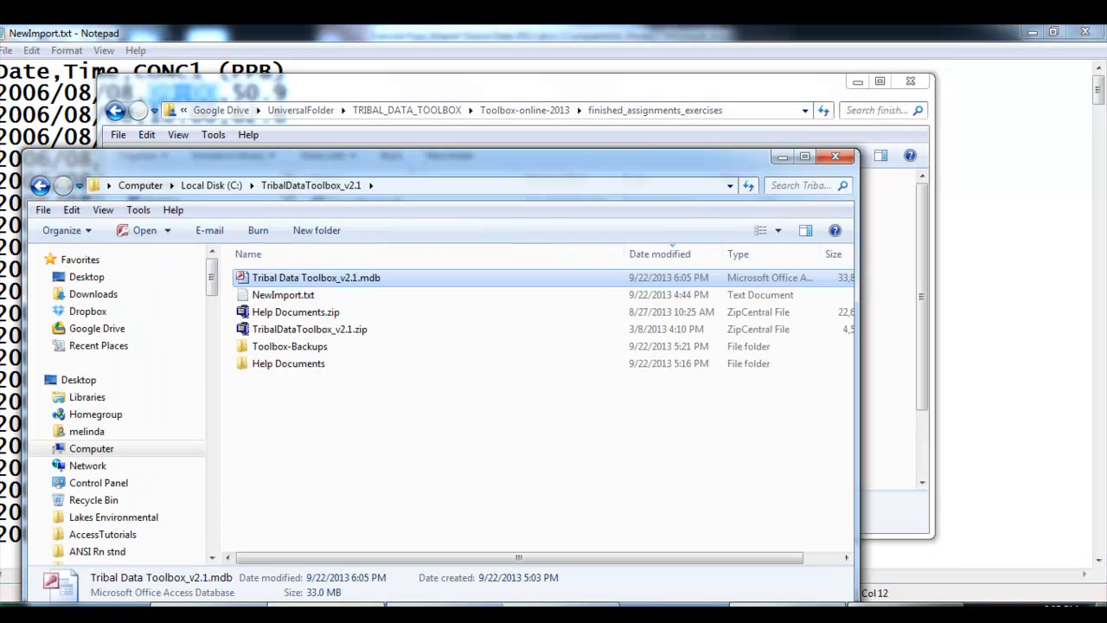
{"action": "right_click", "coordinate": [350, 278]}
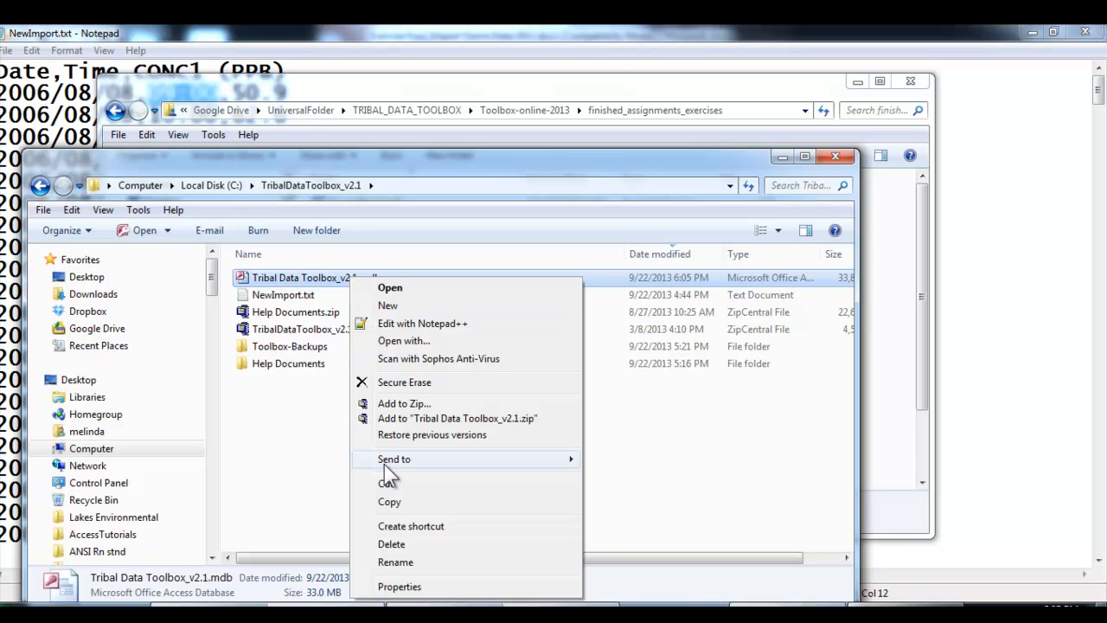
{"action": "left_click", "coordinate": [386, 505]}
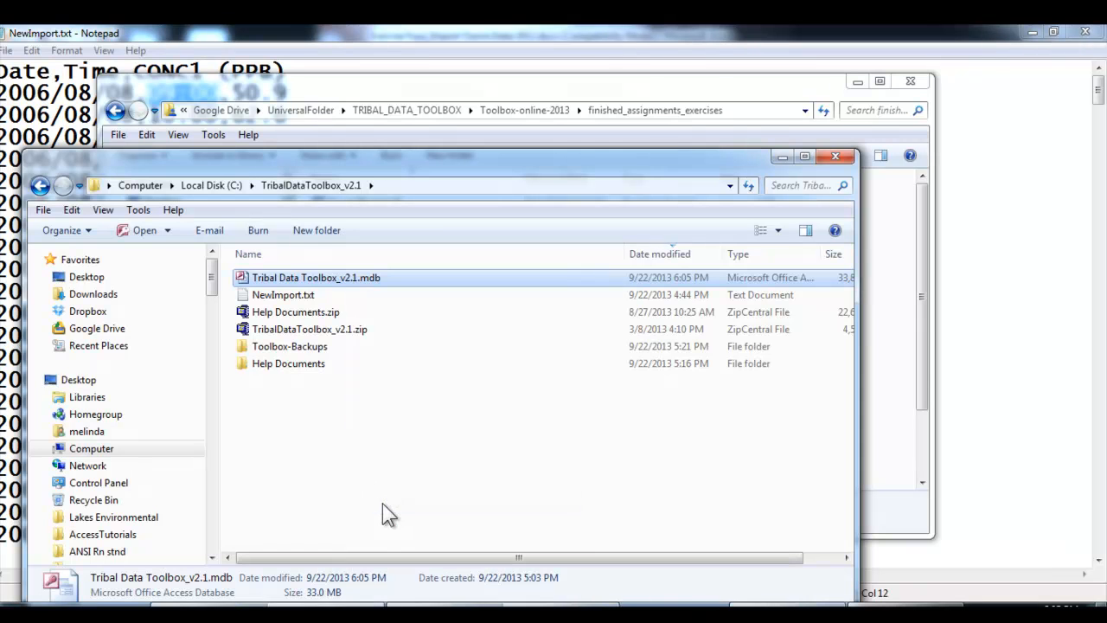
{"action": "double_click", "coordinate": [283, 347]}
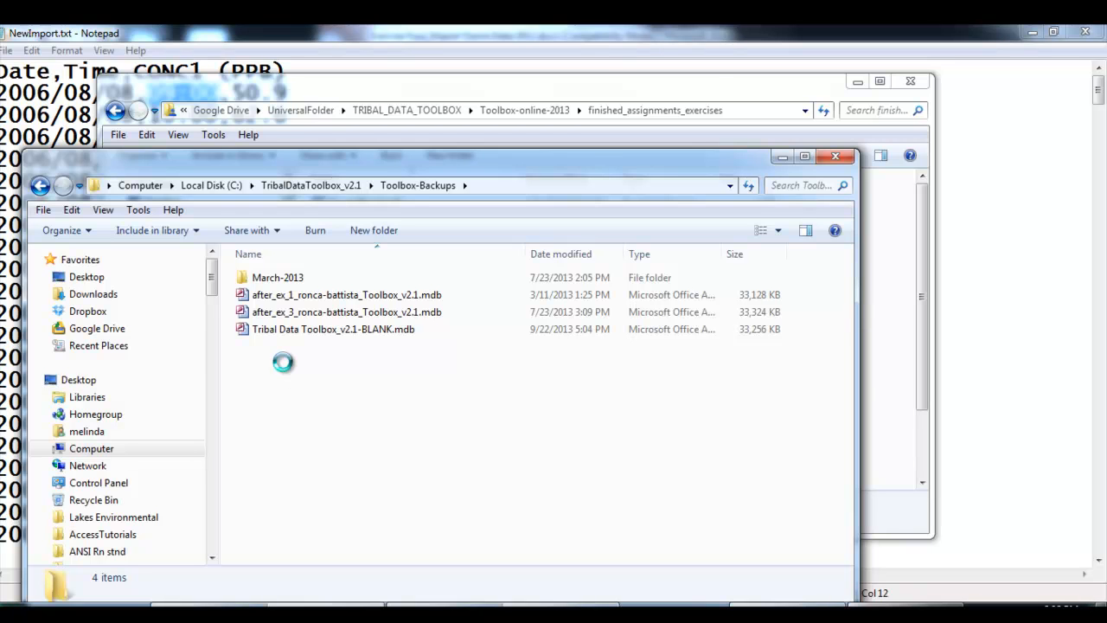
{"action": "right_click", "coordinate": [283, 362]}
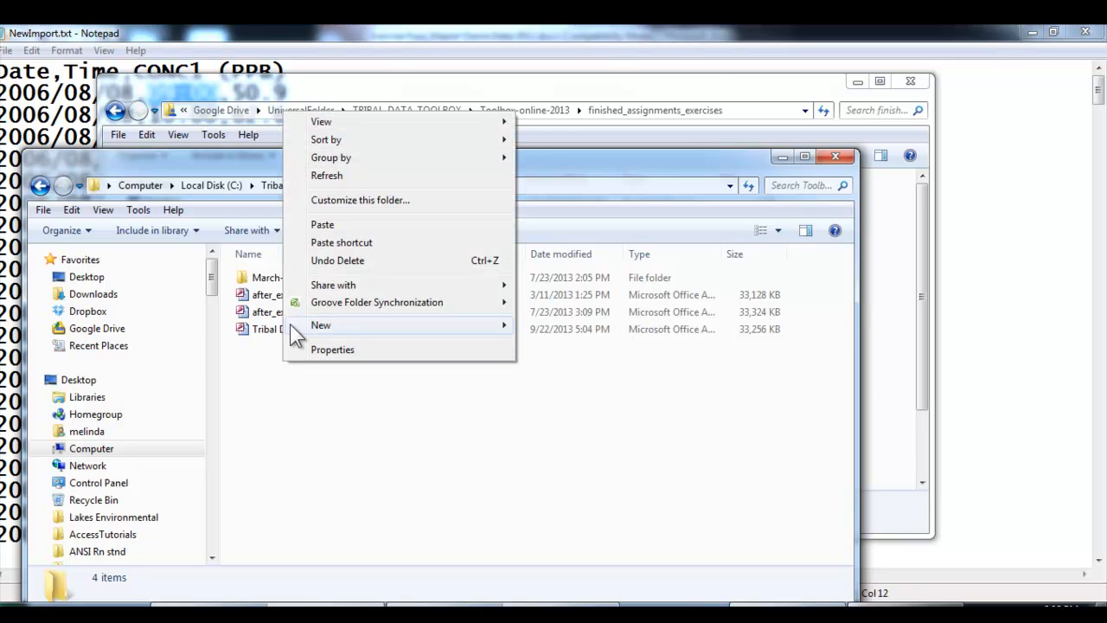
{"action": "left_click", "coordinate": [320, 230]}
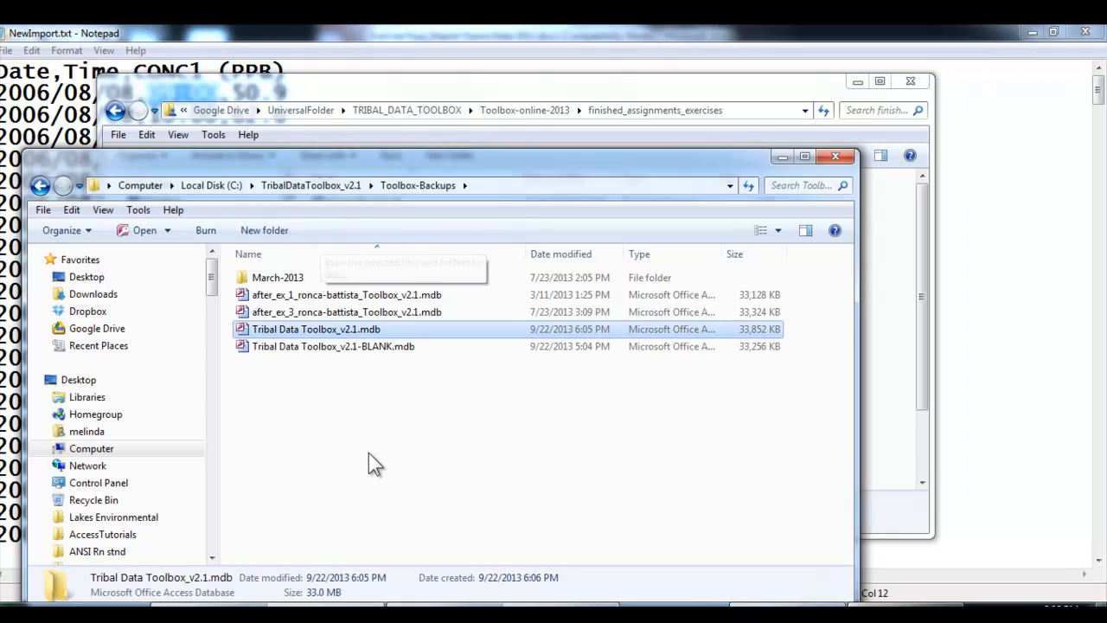
Rename the copied Tribal Data Toolbox_v2.1.mdb by replacing "Tribal Data" with "after_ex_4_", the author's surname and an underscore, keeping "Toolbox_v2.1.mdb"
{"action": "right_click", "coordinate": [271, 331]}
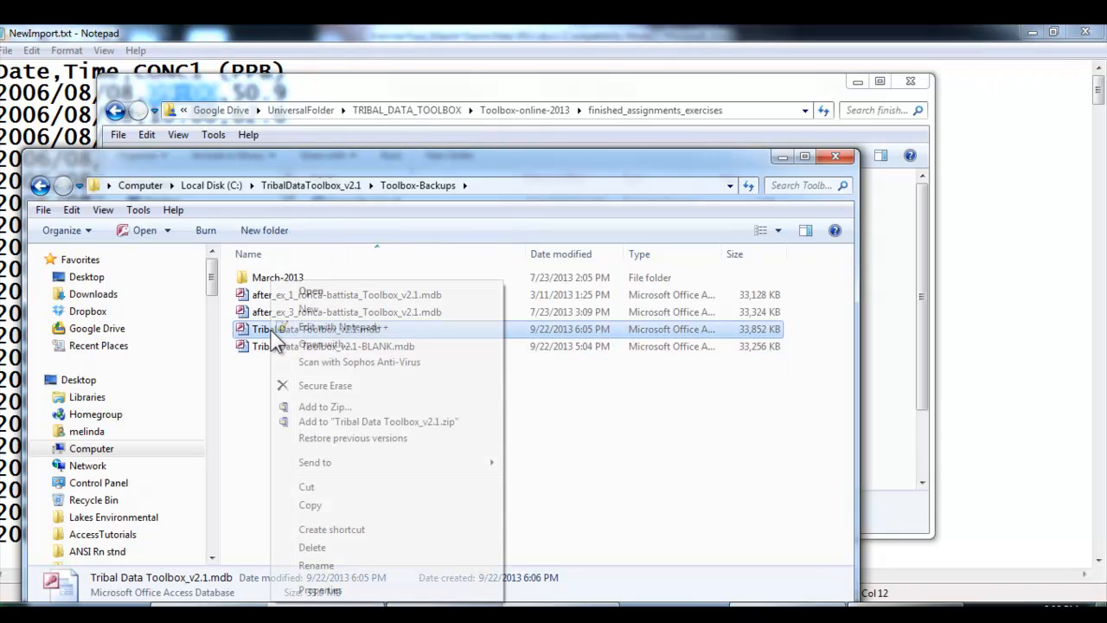
{"action": "left_click", "coordinate": [311, 566]}
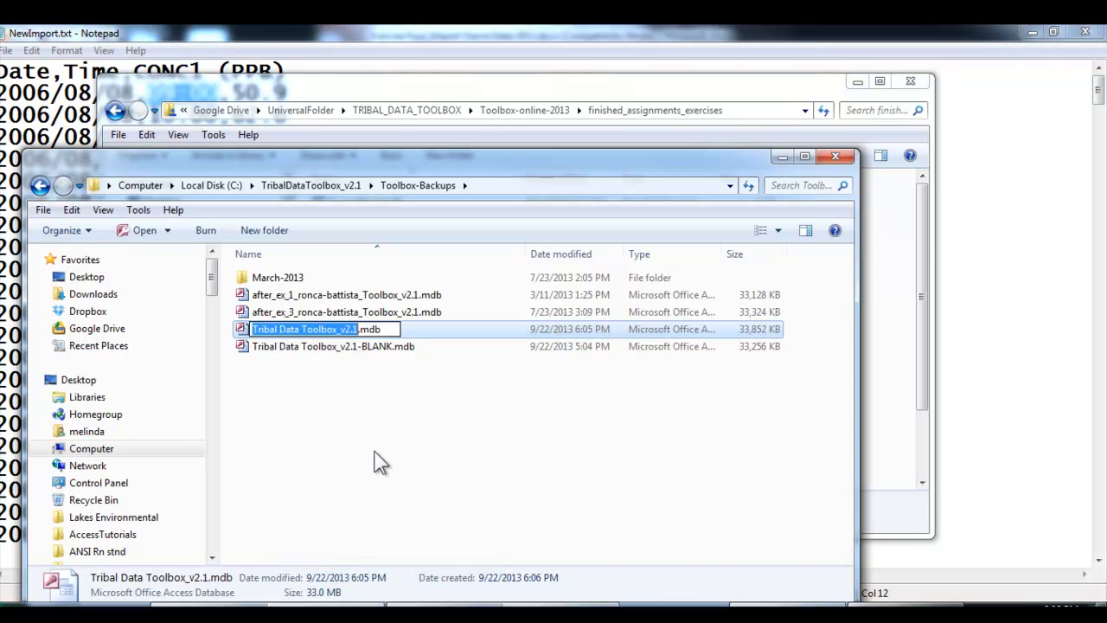
{"action": "key", "text": "Left"}
{"action": "key", "text": "Left"}
{"action": "key", "text": "Left"}
{"action": "key", "text": "Left"}
{"action": "key", "text": "Left"}
{"action": "key", "text": "Left"}
{"action": "key", "text": "Left"}
{"action": "key", "text": "Left"}
{"action": "key", "text": "Left"}
{"action": "key", "text": "Left"}
{"action": "key", "text": "Left"}
{"action": "key", "text": "Left"}
{"action": "key", "text": "Left"}
{"action": "key", "text": "Left"}
{"action": "key", "text": "Left"}
{"action": "key", "text": "Left"}
{"action": "key", "text": "Left"}
{"action": "key", "text": "Left"}
{"action": "key", "text": "Left"}
{"action": "key", "text": "Left"}
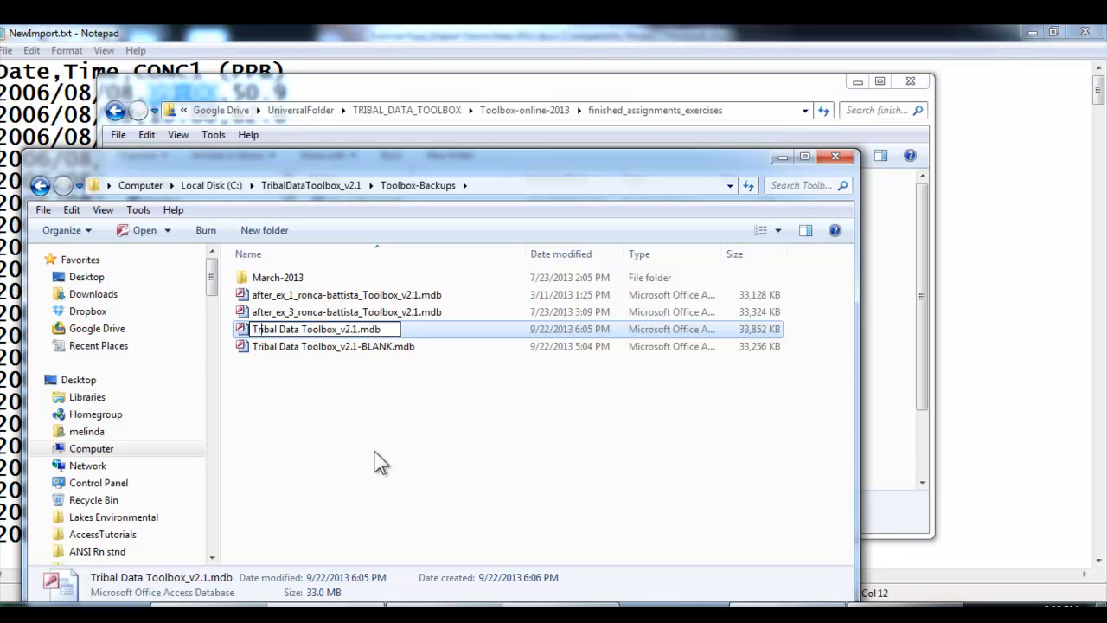
{"action": "type", "text": "after"}
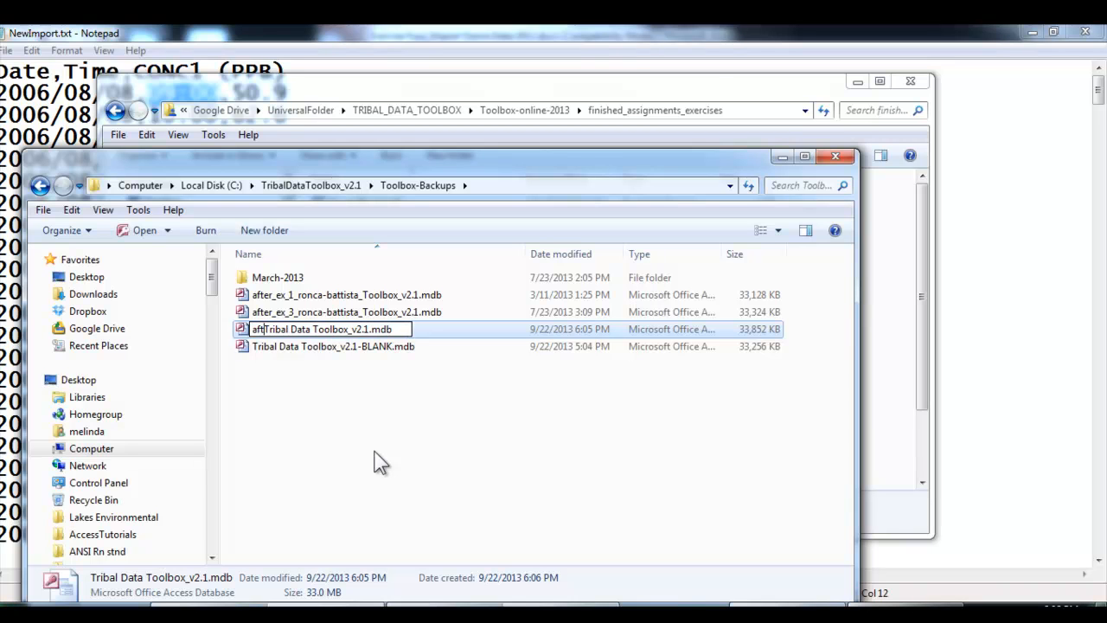
{"action": "type", "text": "_ex"}
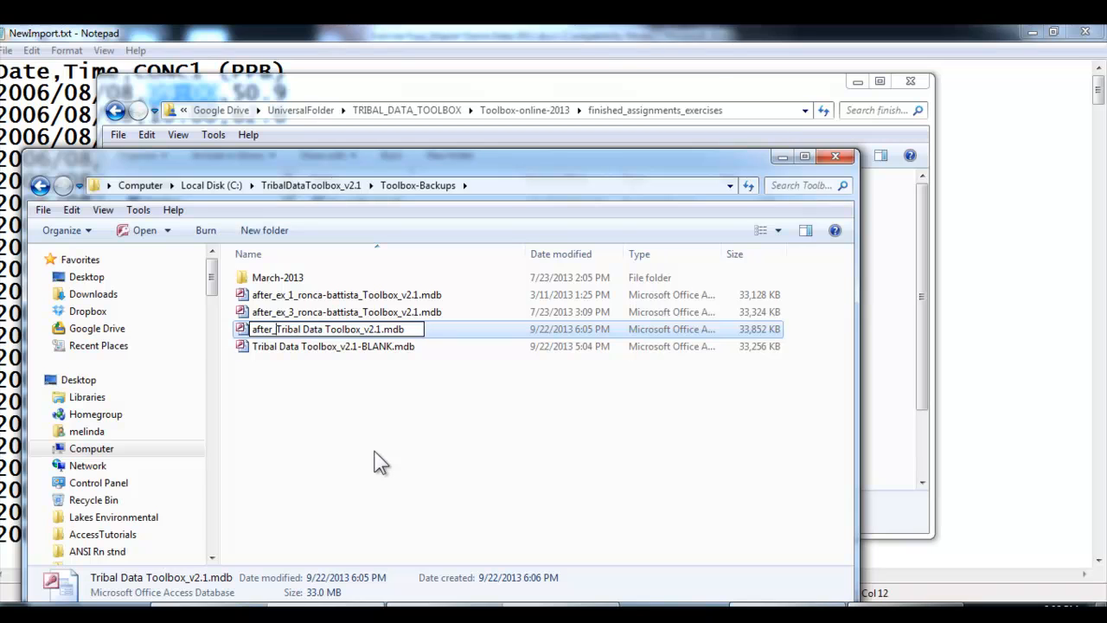
{"action": "type", "text": "_4"}
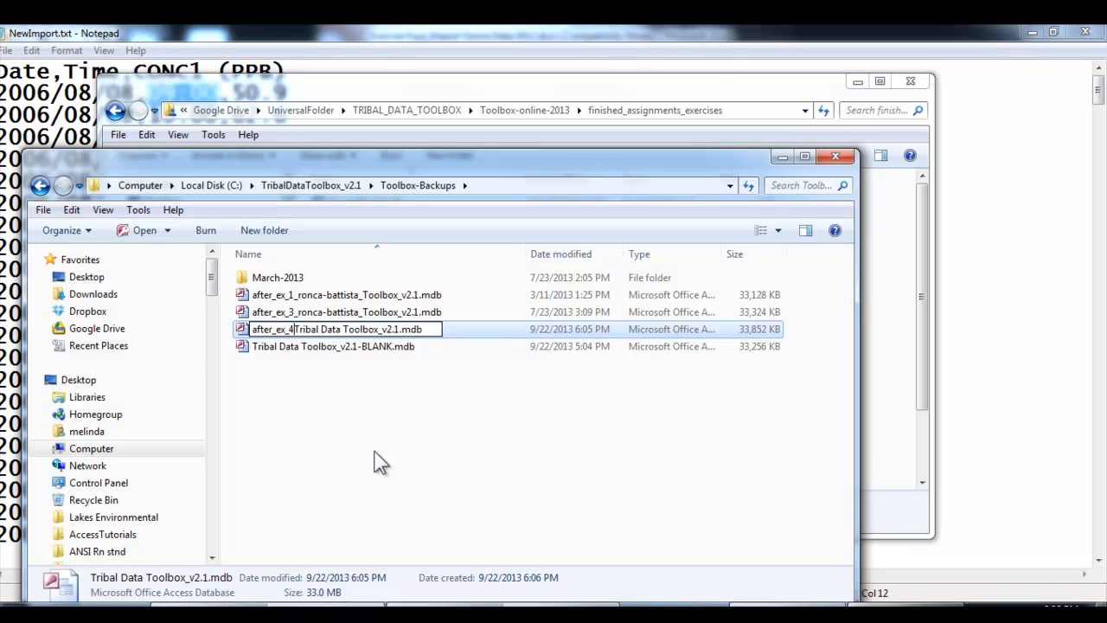
{"action": "type", "text": "_ronc"}
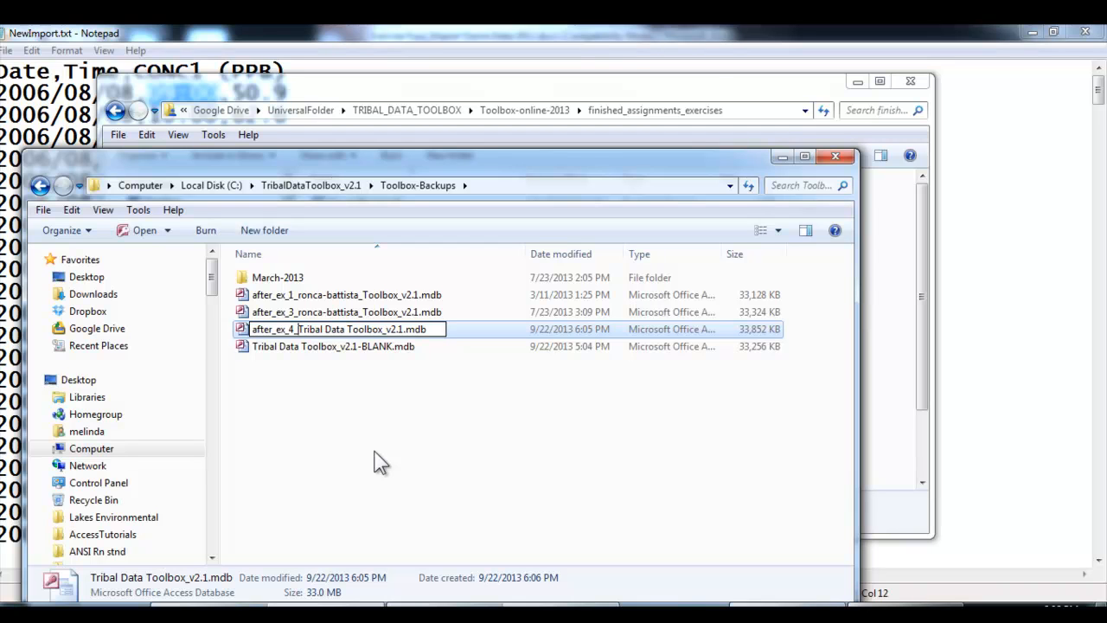
{"action": "type", "text": "a-battista"}
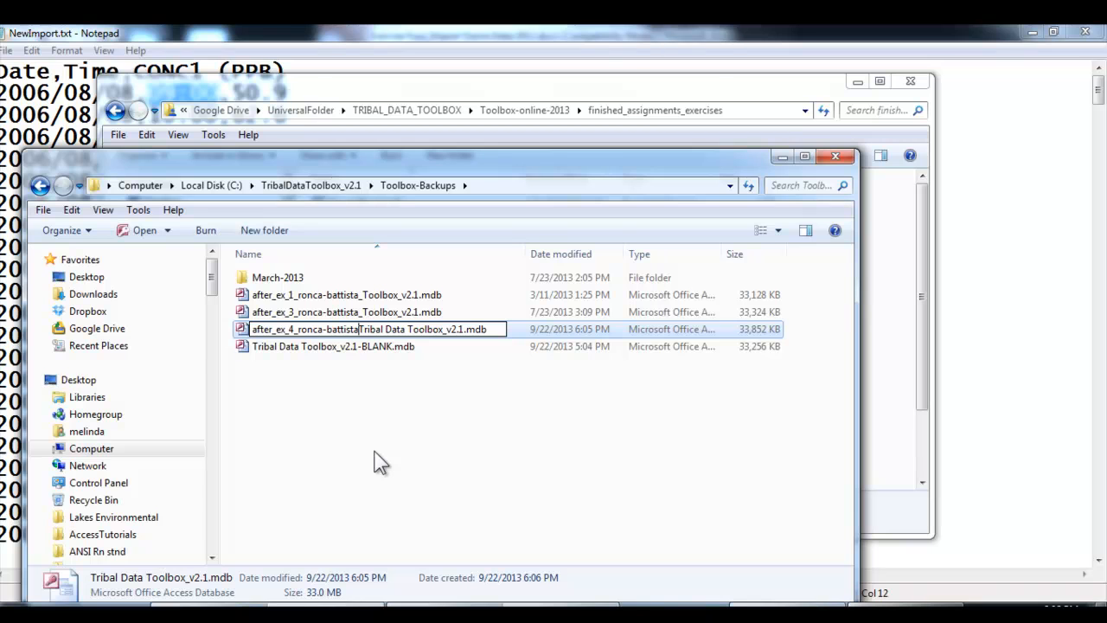
{"action": "key", "text": "Delete"}
{"action": "key", "text": "Delete"}
{"action": "key", "text": "Delete"}
{"action": "key", "text": "Delete"}
{"action": "key", "text": "Delete"}
{"action": "key", "text": "Delete"}
{"action": "key", "text": "Delete"}
{"action": "key", "text": "Delete"}
{"action": "key", "text": "Delete"}
{"action": "key", "text": "Delete"}
{"action": "key", "text": "Delete"}
{"action": "key", "text": "Delete"}
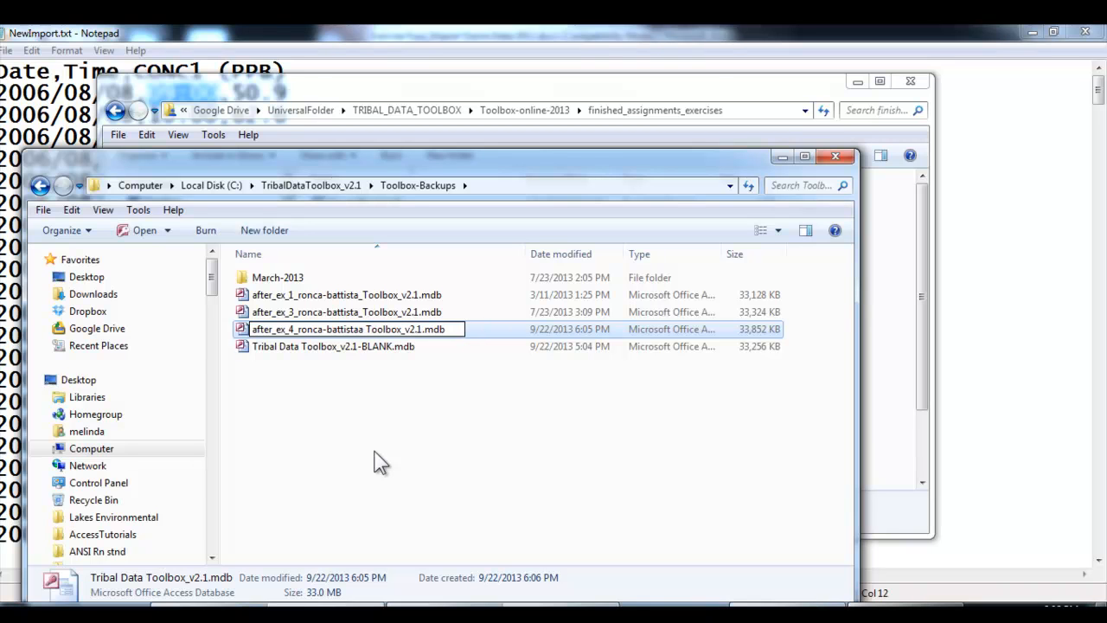
{"action": "key", "text": "Delete"}
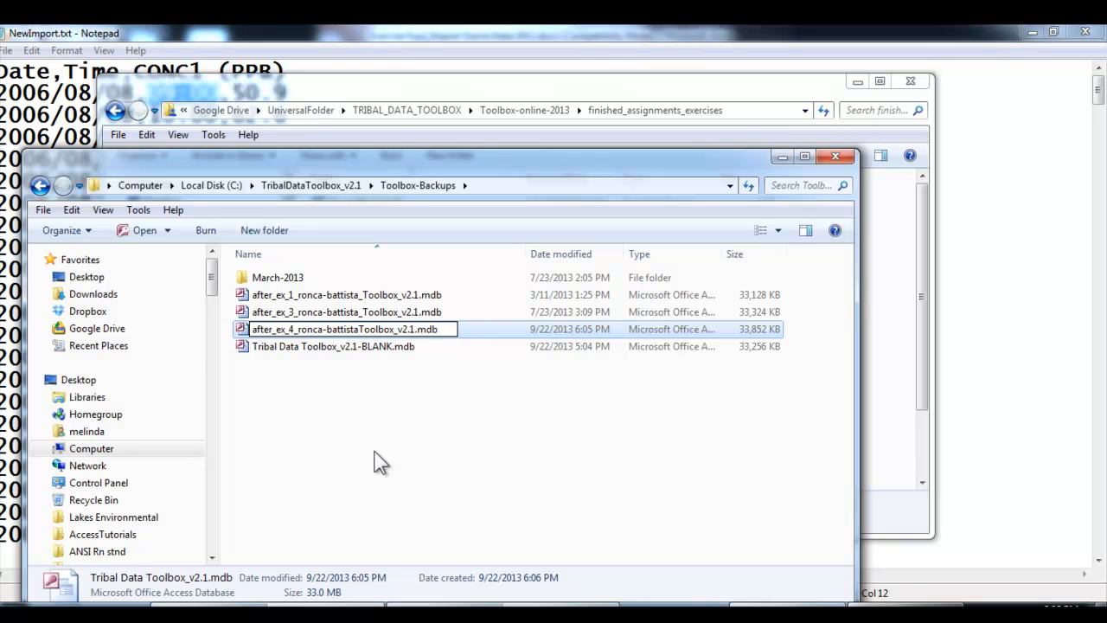
{"action": "type", "text": "_"}
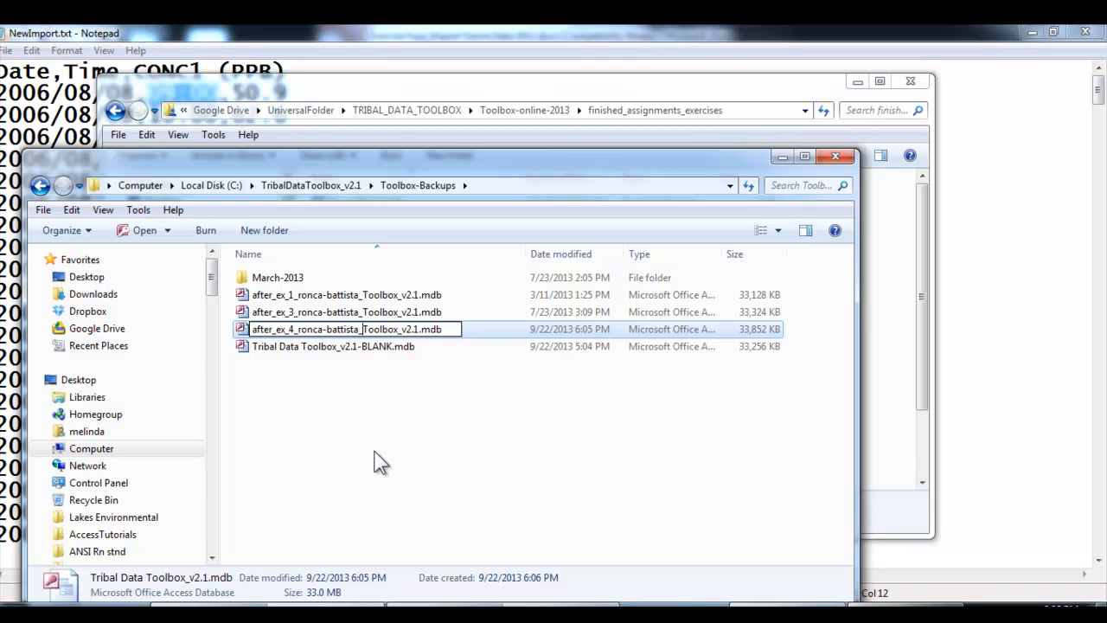
{"action": "left_click", "coordinate": [382, 463]}
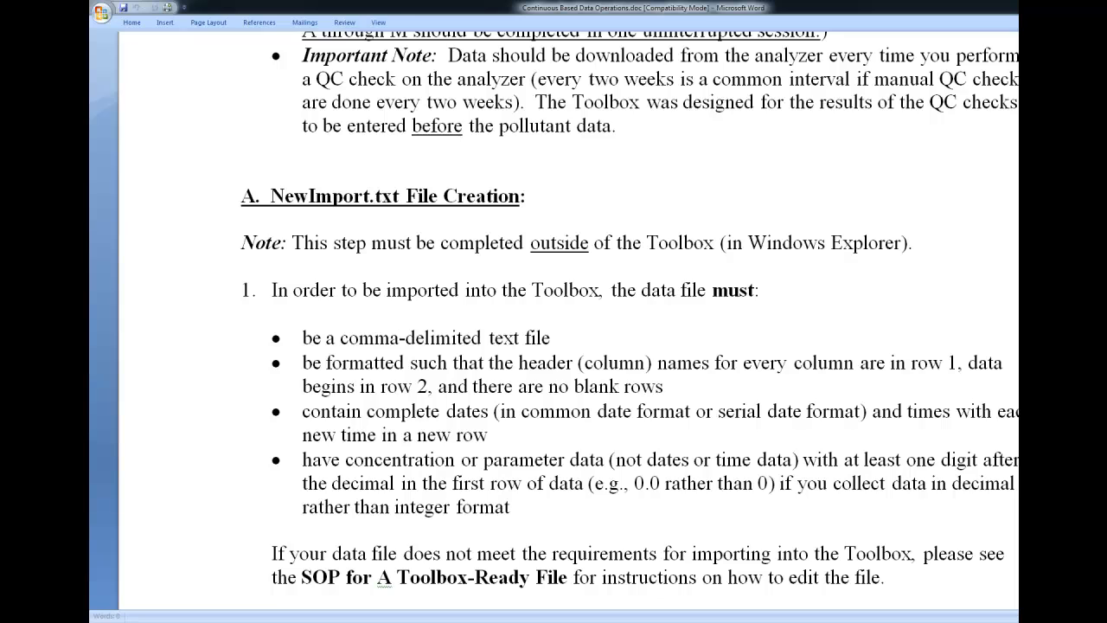
In Word's Continuous Based Data Operations.doc, follow the Import Raw Data From Sampler link and read through the NewImport.txt File Creation requirements
{"action": "scroll", "coordinate": [568, 320], "scroll_direction": "up", "scroll_amount": 15}
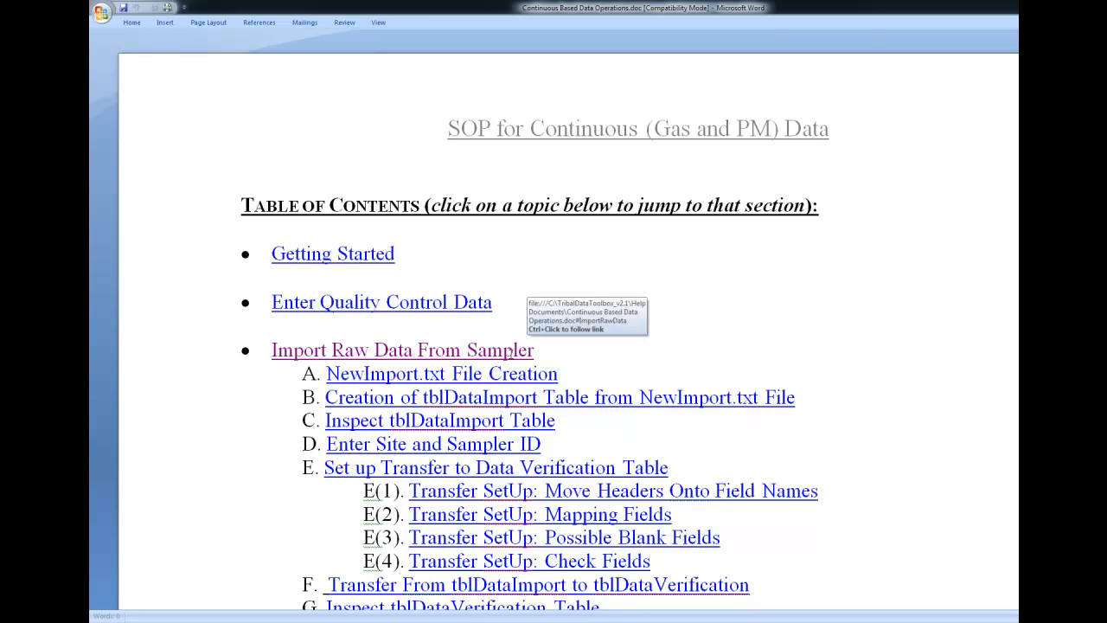
{"action": "left_click", "coordinate": [512, 357], "text": "ctrl"}
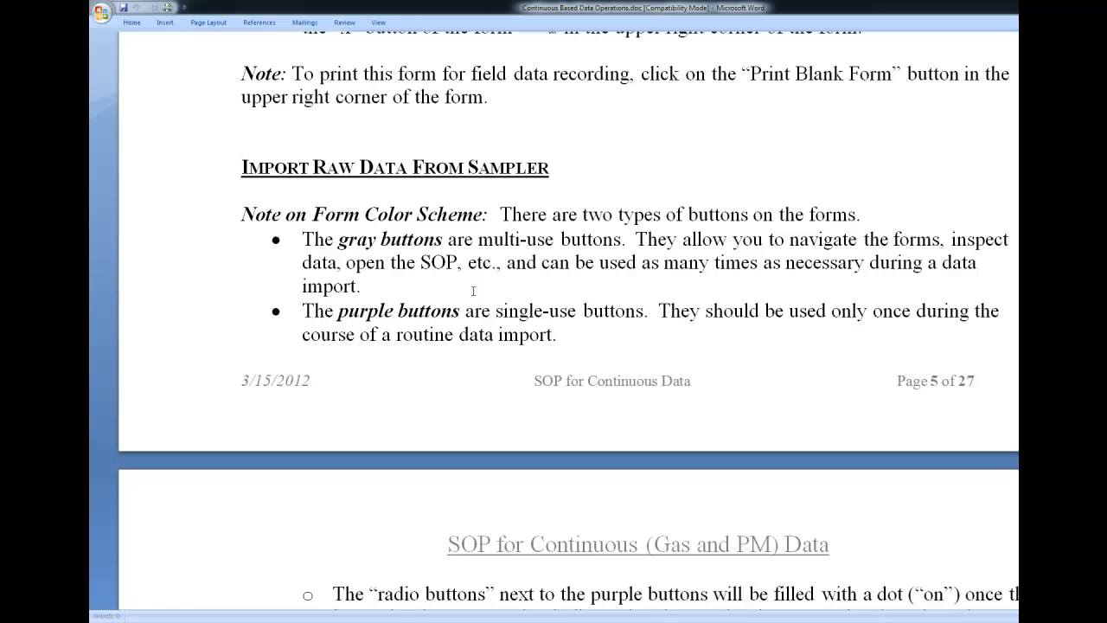
{"action": "scroll", "coordinate": [473, 291], "scroll_direction": "down", "scroll_amount": 1}
{"action": "scroll", "coordinate": [473, 290], "scroll_direction": "down", "scroll_amount": 3}
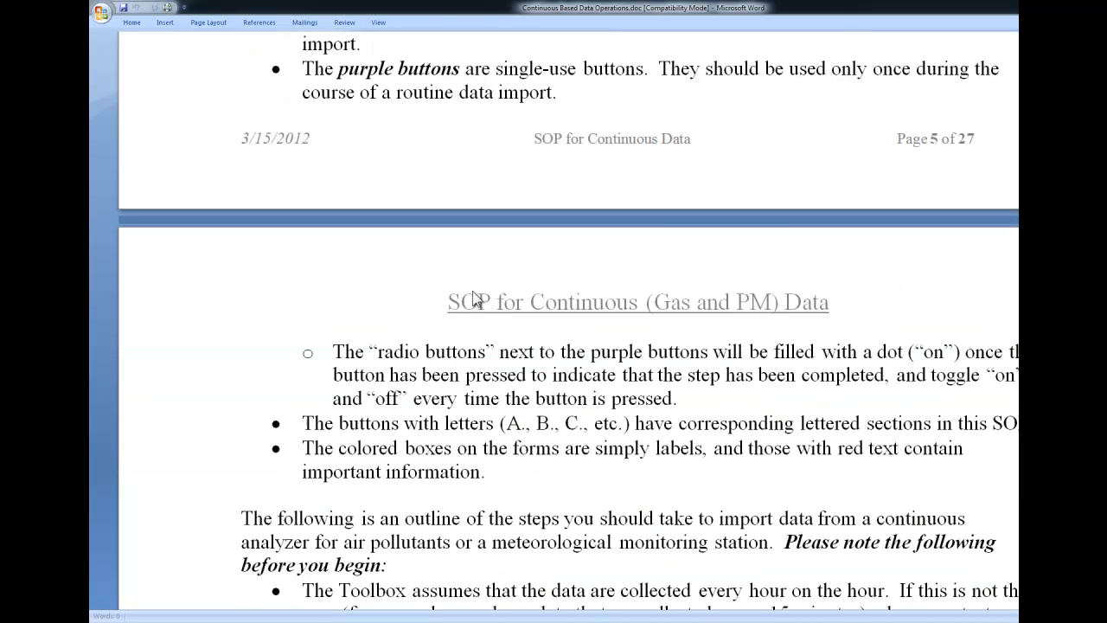
{"action": "scroll", "coordinate": [473, 296], "scroll_direction": "down", "scroll_amount": 3}
{"action": "scroll", "coordinate": [474, 291], "scroll_direction": "down", "scroll_amount": 1}
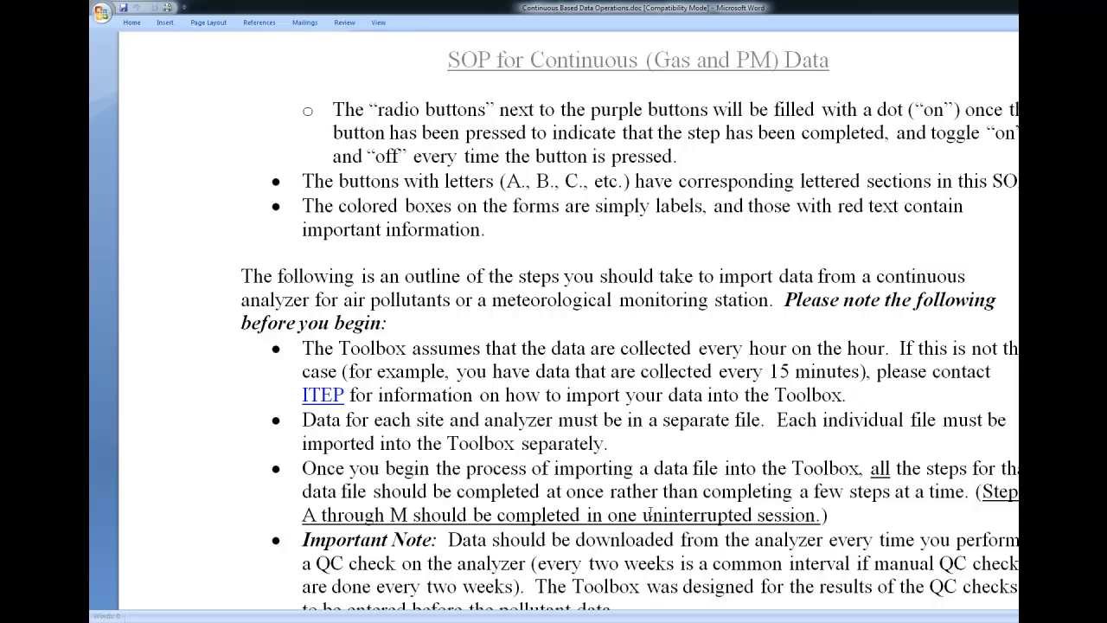
{"action": "scroll", "coordinate": [650, 511], "scroll_direction": "down", "scroll_amount": 2}
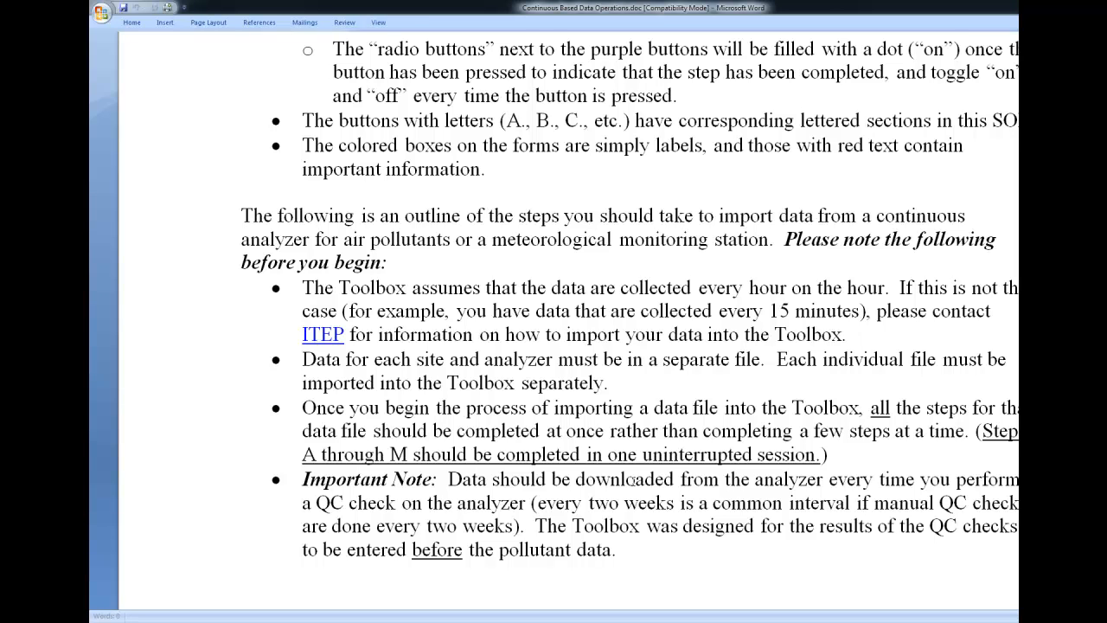
{"action": "scroll", "coordinate": [631, 480], "scroll_direction": "down", "scroll_amount": 6}
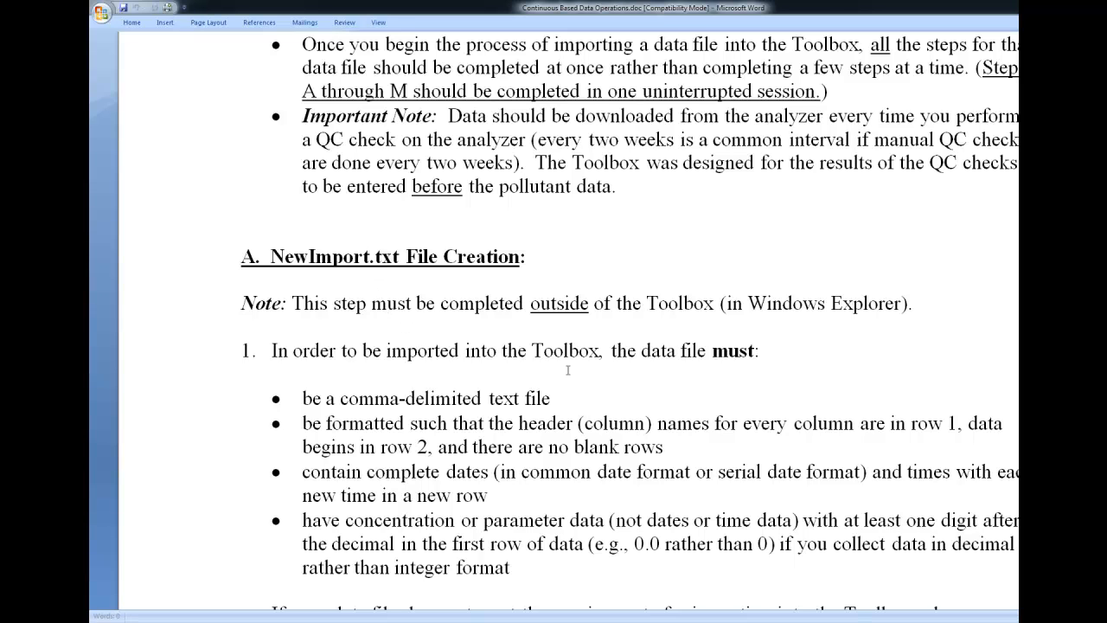
{"action": "scroll", "coordinate": [627, 392], "scroll_direction": "down", "scroll_amount": 1}
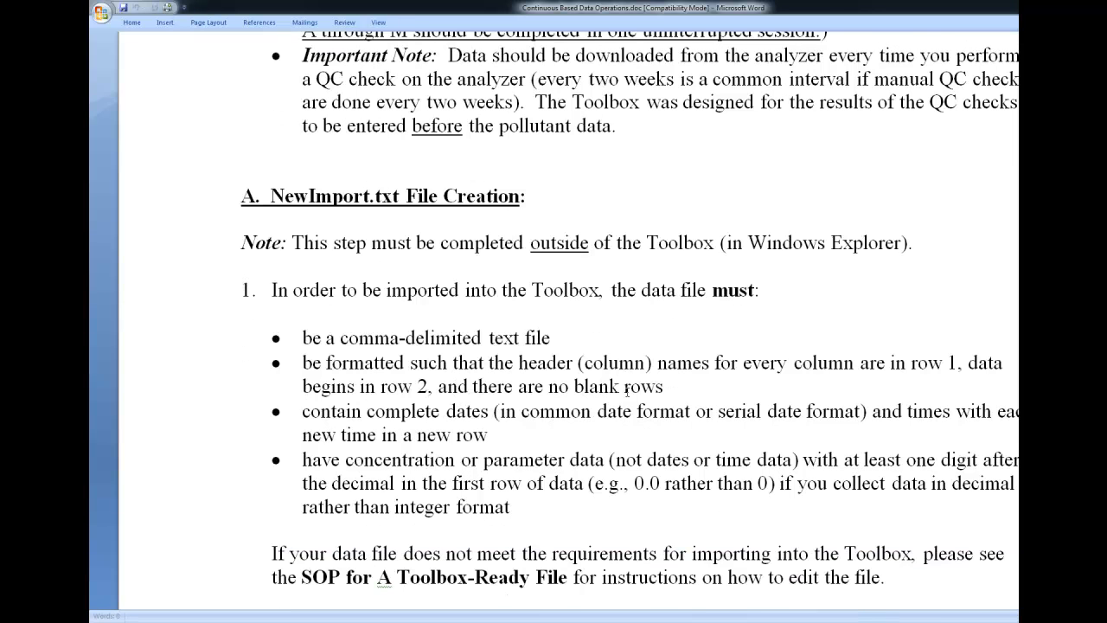
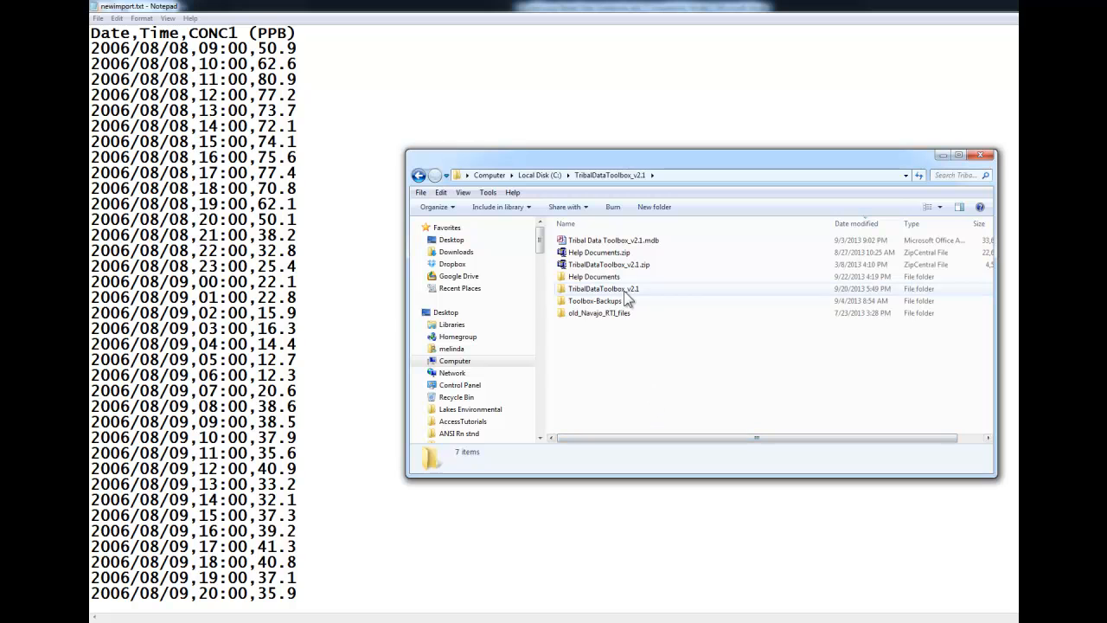
Open SOP for A Toolbox-Ready File.doc from the Help Documents folder and go to the NewImport.txt checklist on its final page
{"action": "double_click", "coordinate": [623, 277]}
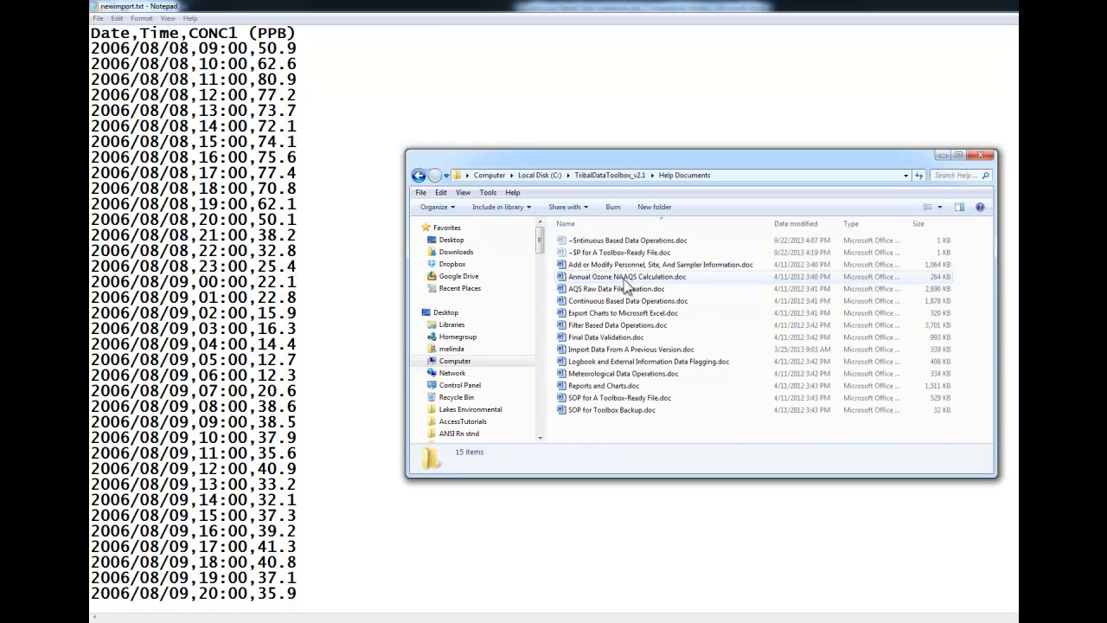
{"action": "left_click", "coordinate": [663, 398]}
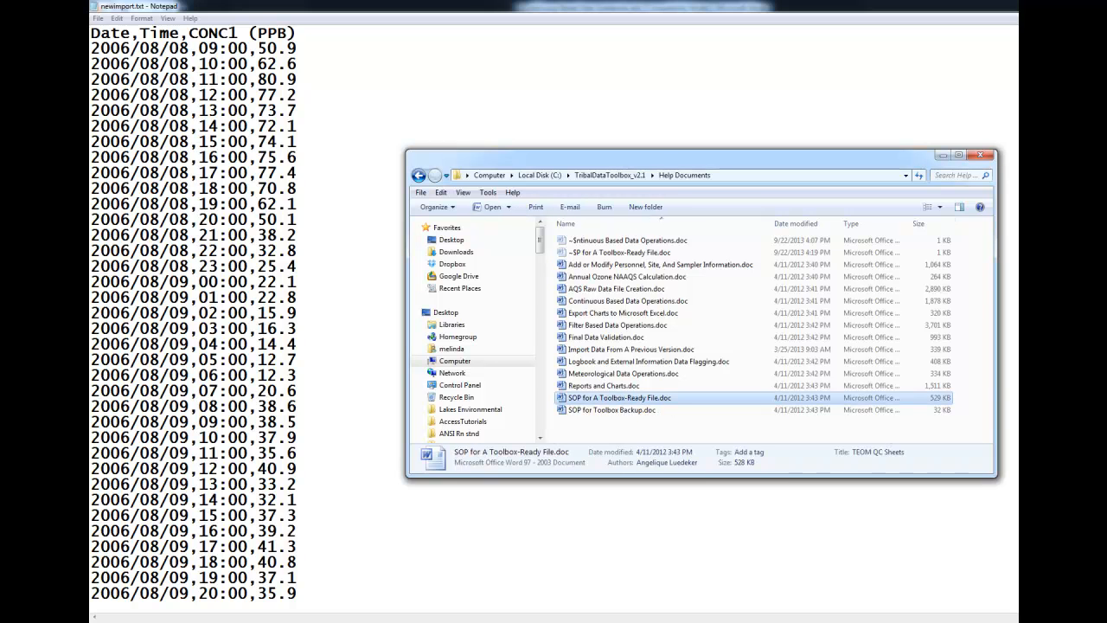
{"action": "key", "text": "alt+Tab"}
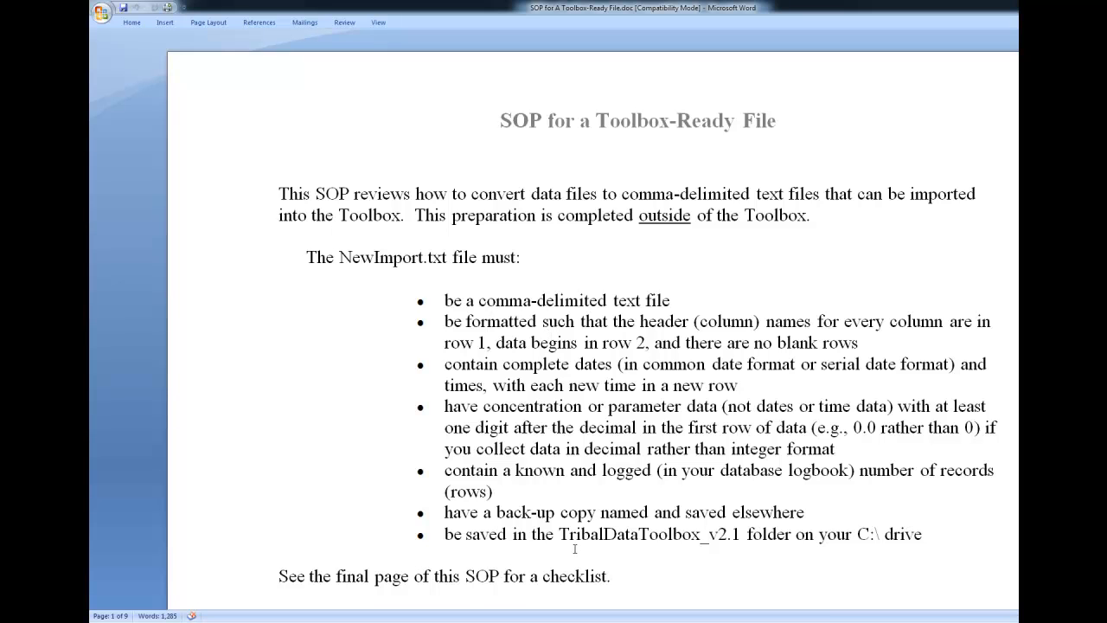
{"action": "left_click", "coordinate": [622, 575]}
{"action": "scroll", "coordinate": [592, 329], "scroll_direction": "down", "scroll_amount": 20}
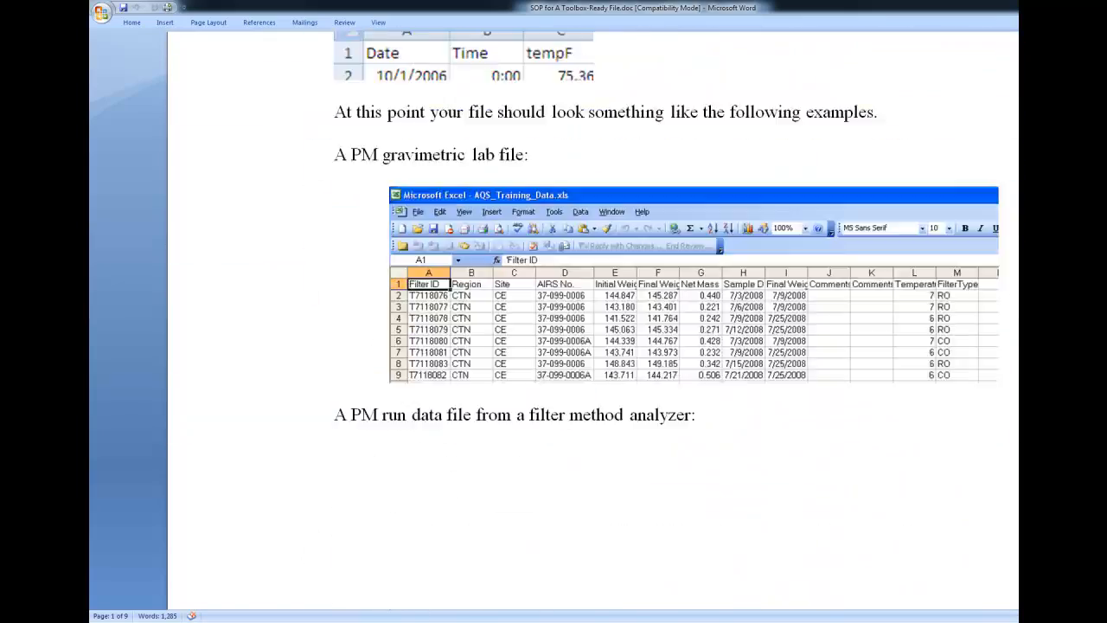
{"action": "scroll", "coordinate": [593, 328], "scroll_direction": "down", "scroll_amount": 20}
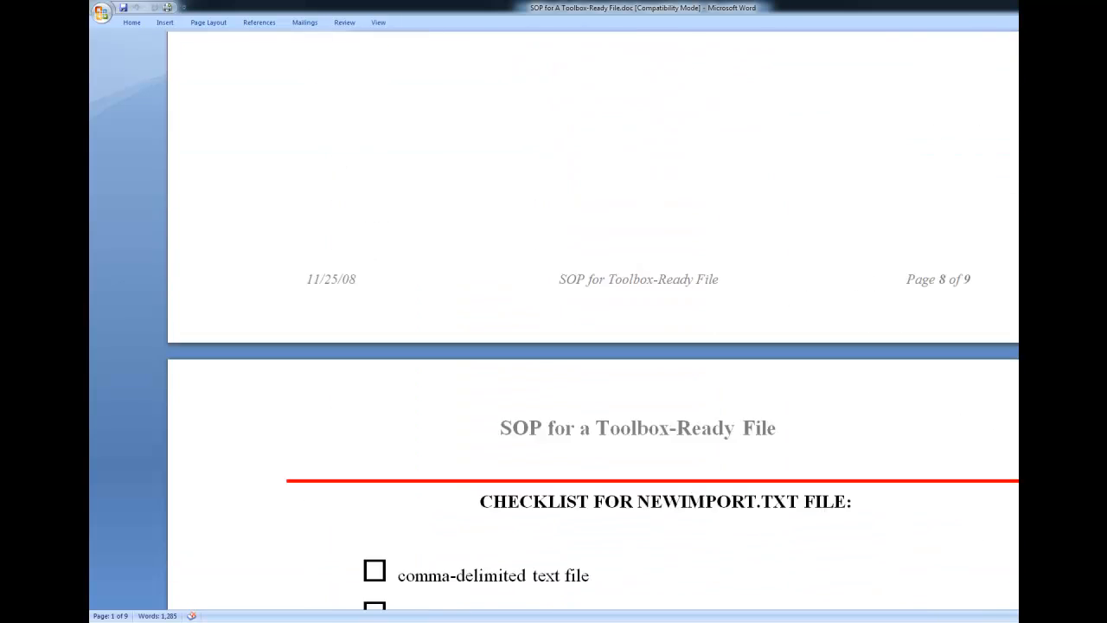
{"action": "scroll", "coordinate": [592, 328], "scroll_direction": "down", "scroll_amount": 6}
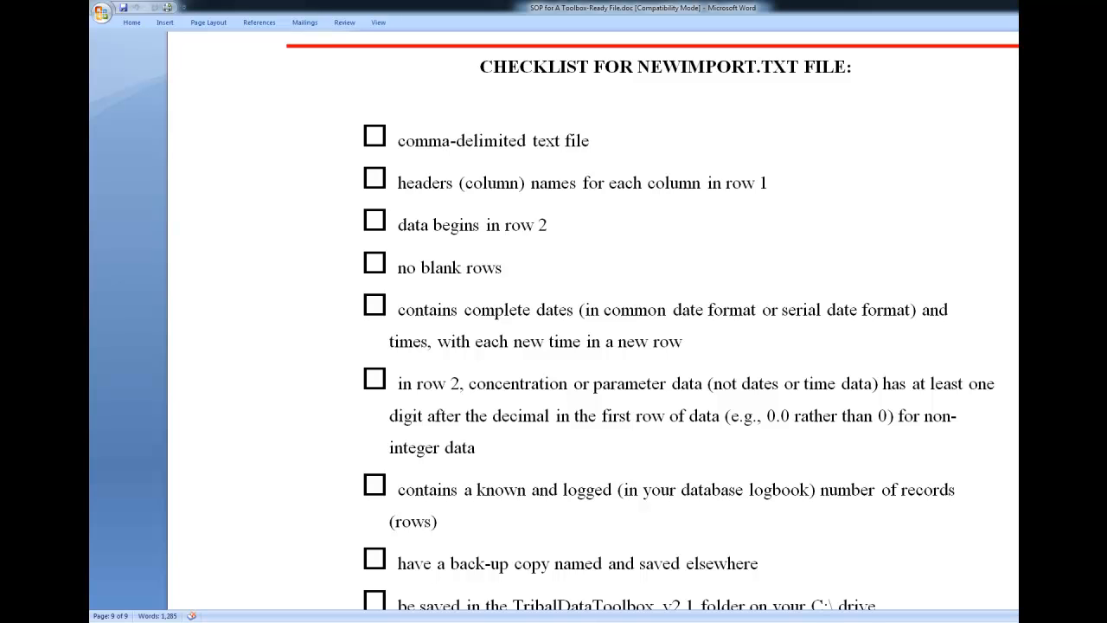
Switch to Notepad and check the comma-separated header names in row 1 of newimport.txt, including CONC1 (PPB)
{"action": "key", "text": "alt+Tab"}
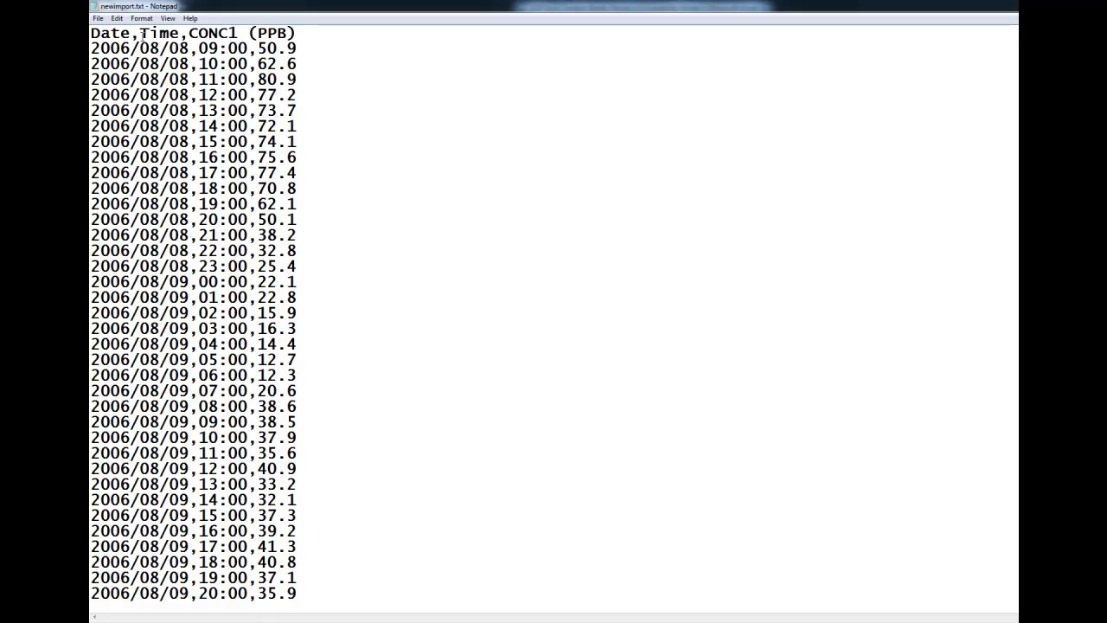
{"action": "left_click", "coordinate": [135, 34]}
{"action": "left_click_drag", "start_coordinate": [295, 33], "coordinate": [189, 32]}
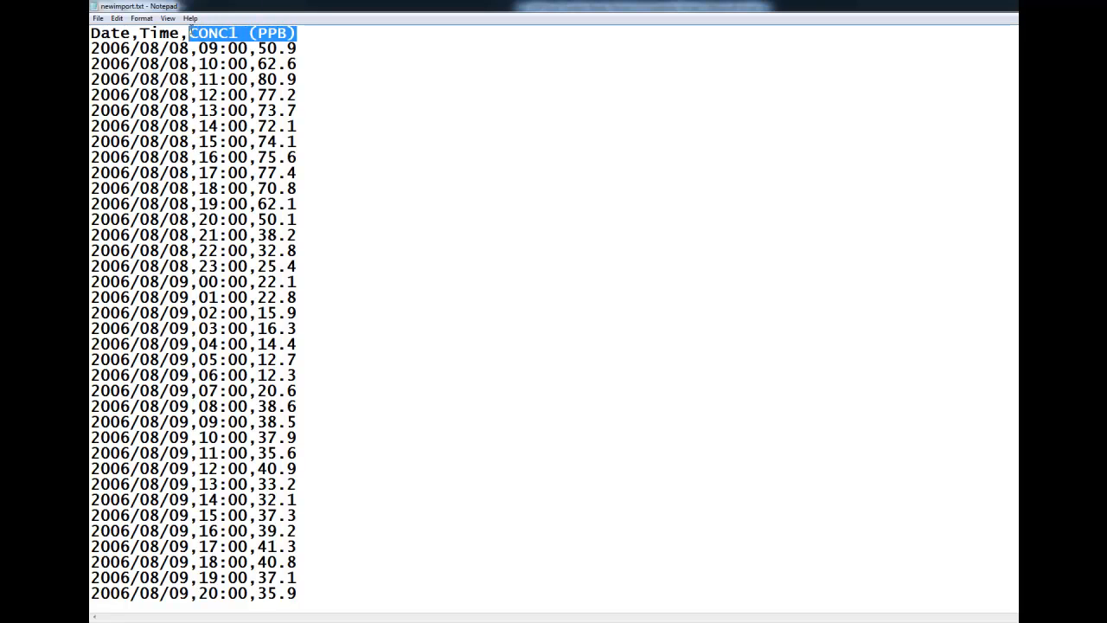
{"action": "left_click", "coordinate": [301, 33]}
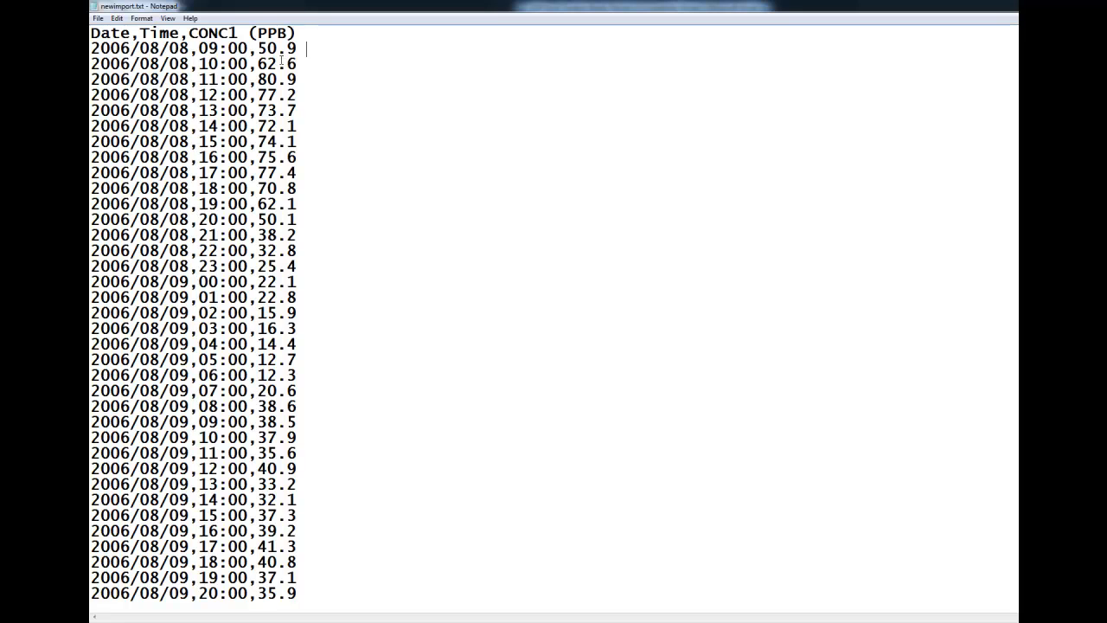
Turn on Notepad's status bar and place the cursor in the first data row of newimport.txt
{"action": "left_click", "coordinate": [168, 18]}
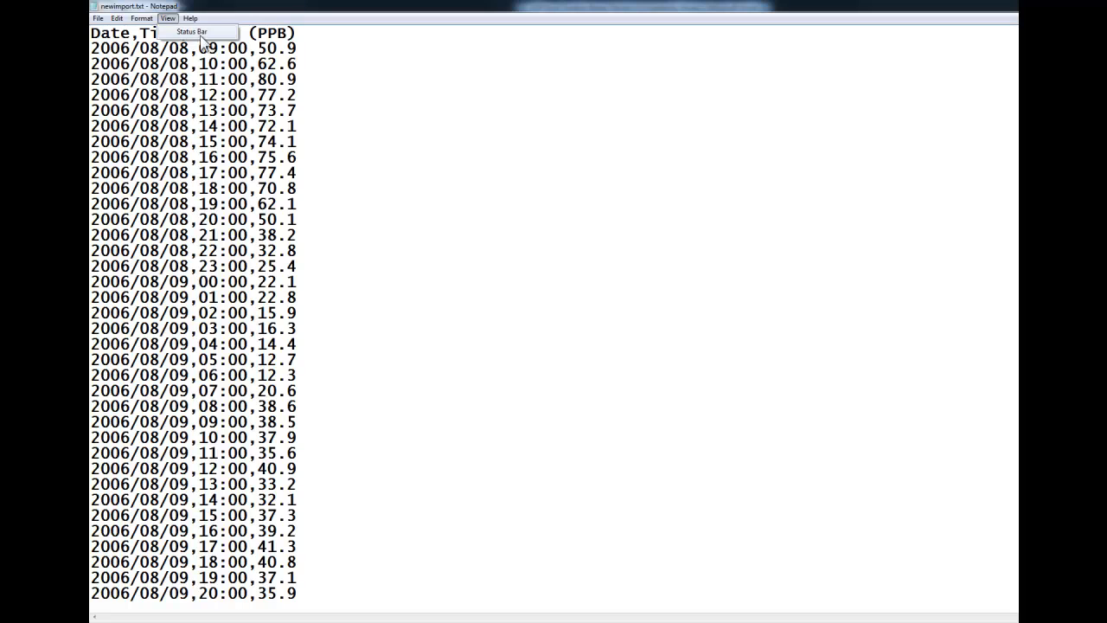
{"action": "left_click", "coordinate": [207, 42]}
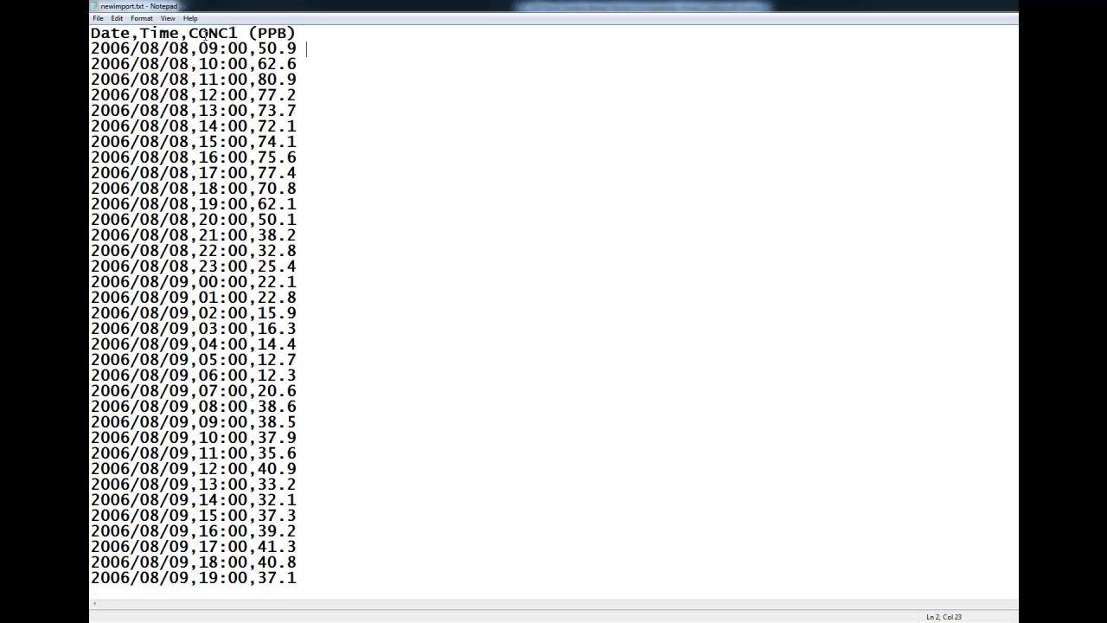
{"action": "left_click", "coordinate": [169, 18]}
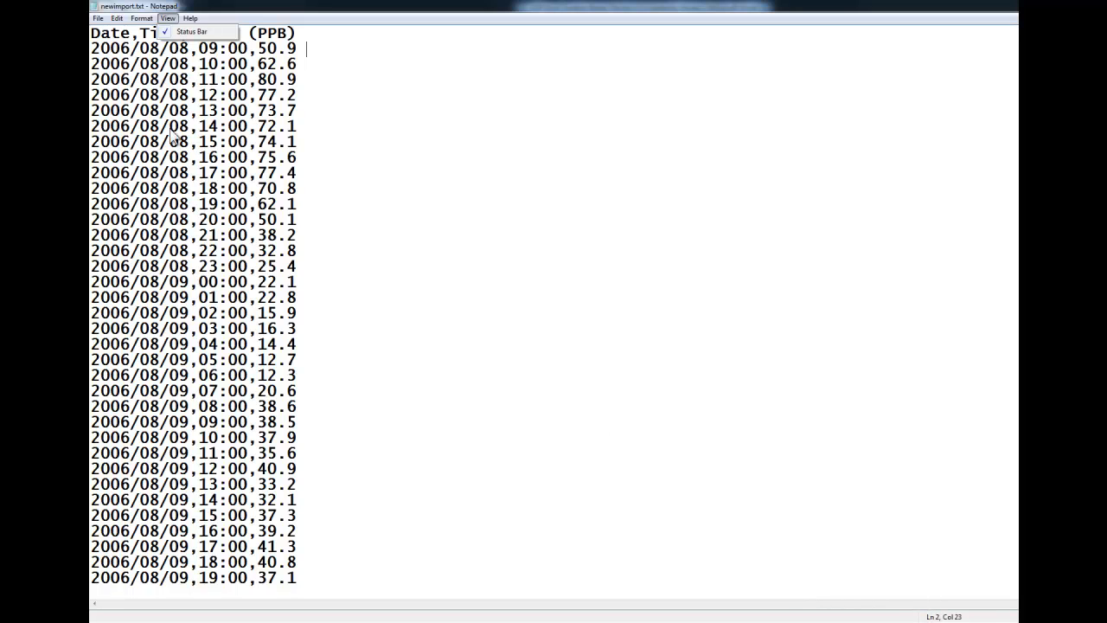
{"action": "left_click", "coordinate": [102, 50]}
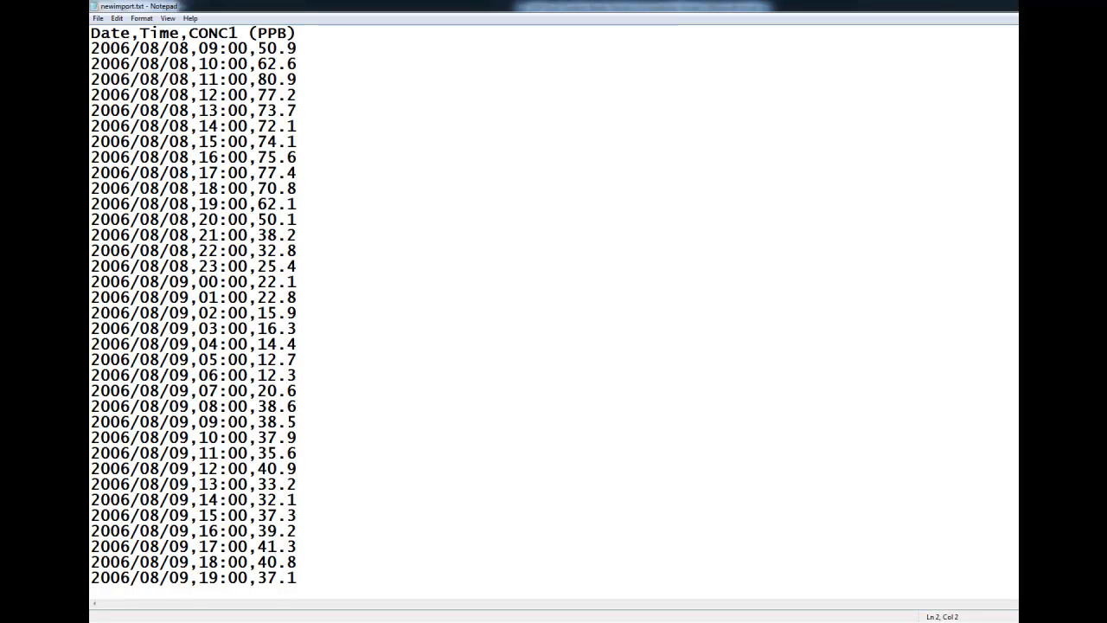
Check the line number of the last record in newimport.txt, and return to the first data row
{"action": "scroll", "coordinate": [554, 311], "scroll_direction": "down", "scroll_amount": 20}
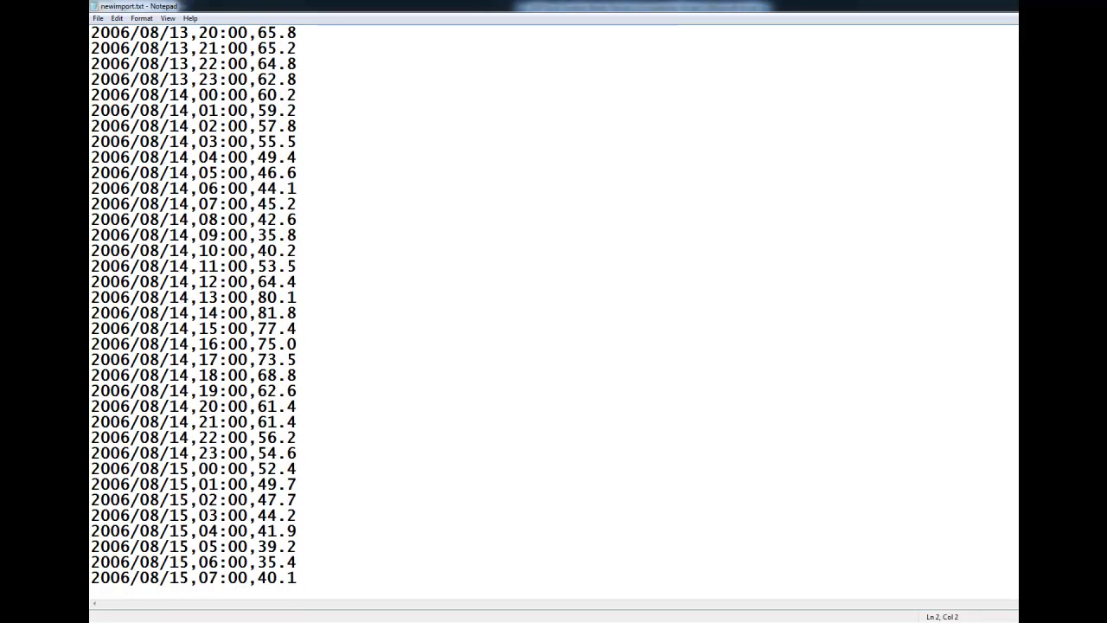
{"action": "scroll", "coordinate": [800, 566], "scroll_direction": "down", "scroll_amount": 20}
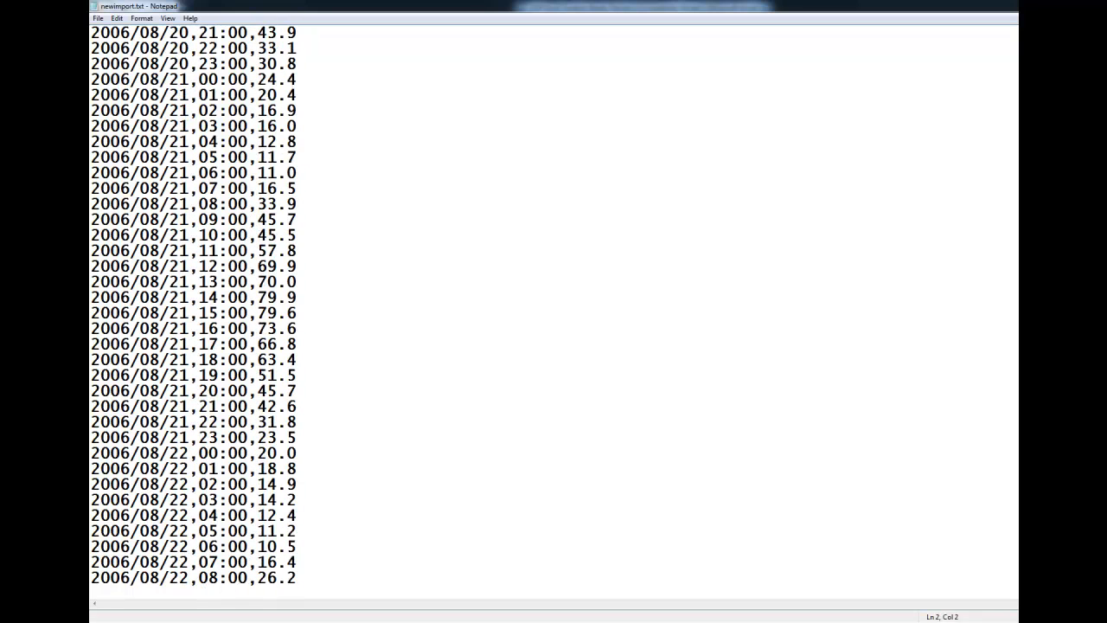
{"action": "left_click", "coordinate": [178, 580]}
{"action": "scroll", "coordinate": [553, 311], "scroll_direction": "up", "scroll_amount": 20}
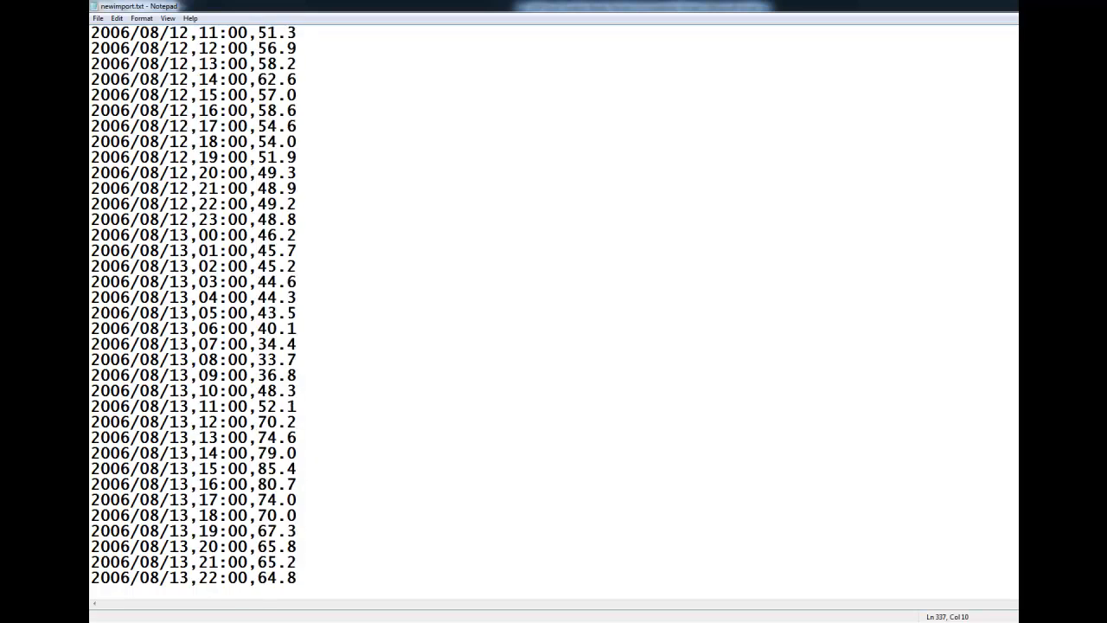
{"action": "left_click", "coordinate": [180, 47]}
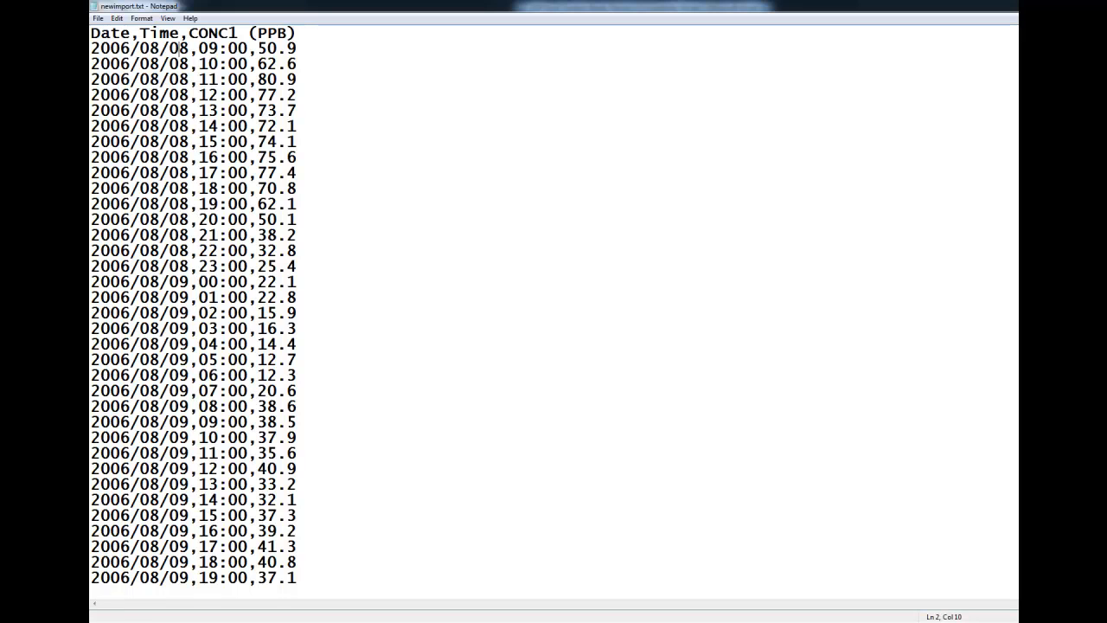
Switch to the SOP in Word and read the remaining checklist items on decimals, logged record count, back-up copy and save location
{"action": "key", "text": "alt+Tab"}
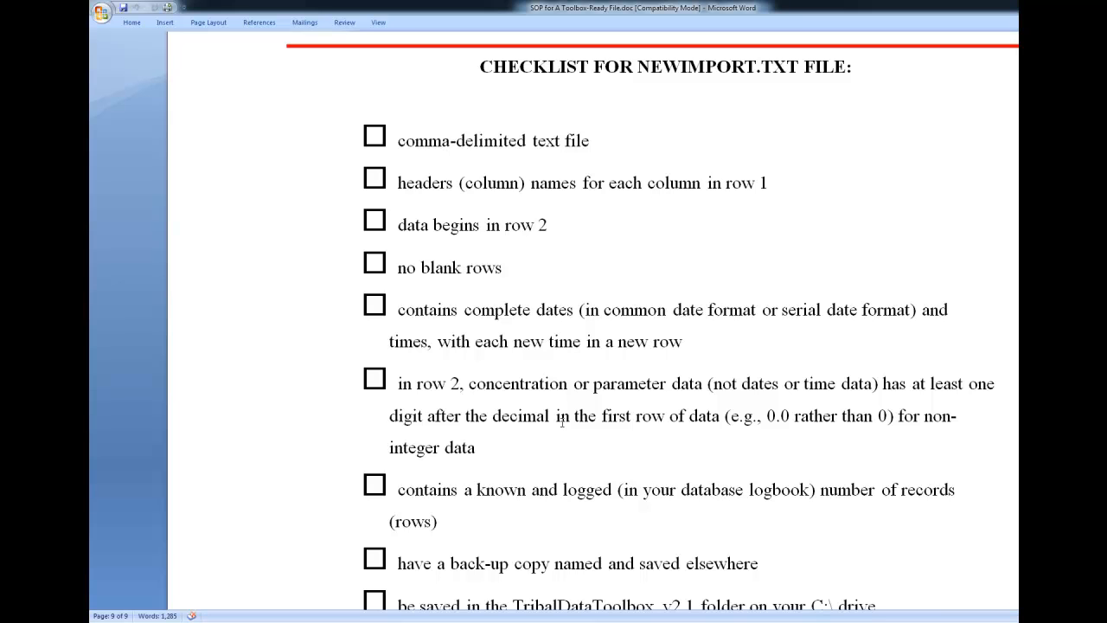
{"action": "double_click", "coordinate": [881, 416]}
{"action": "scroll", "coordinate": [933, 421], "scroll_direction": "down", "scroll_amount": 1}
{"action": "left_click", "coordinate": [626, 436]}
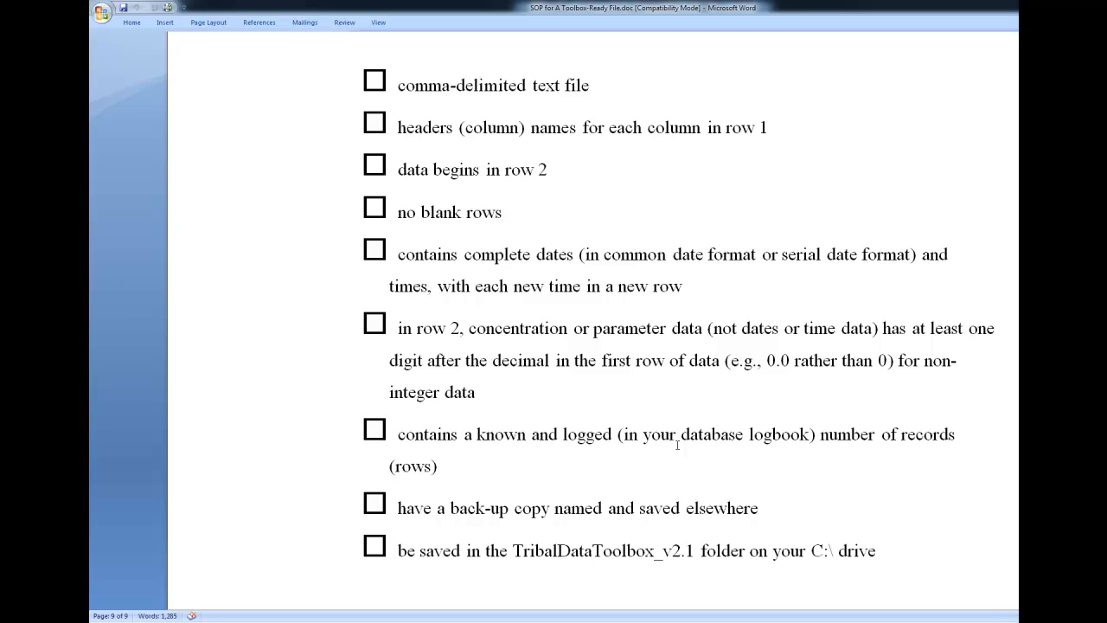
{"action": "left_click", "coordinate": [737, 550]}
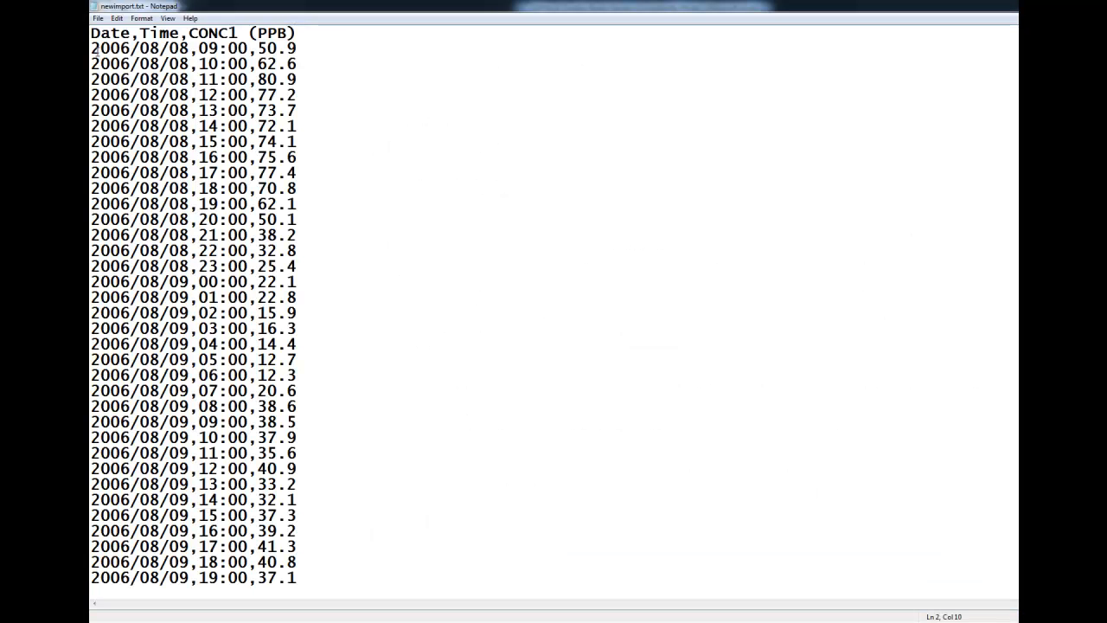
Switch to Notepad and start saving the data file under a new name, choosing the TribalDataToolbox_v2.1 folder on drive C: as its location
{"action": "left_click", "coordinate": [99, 19]}
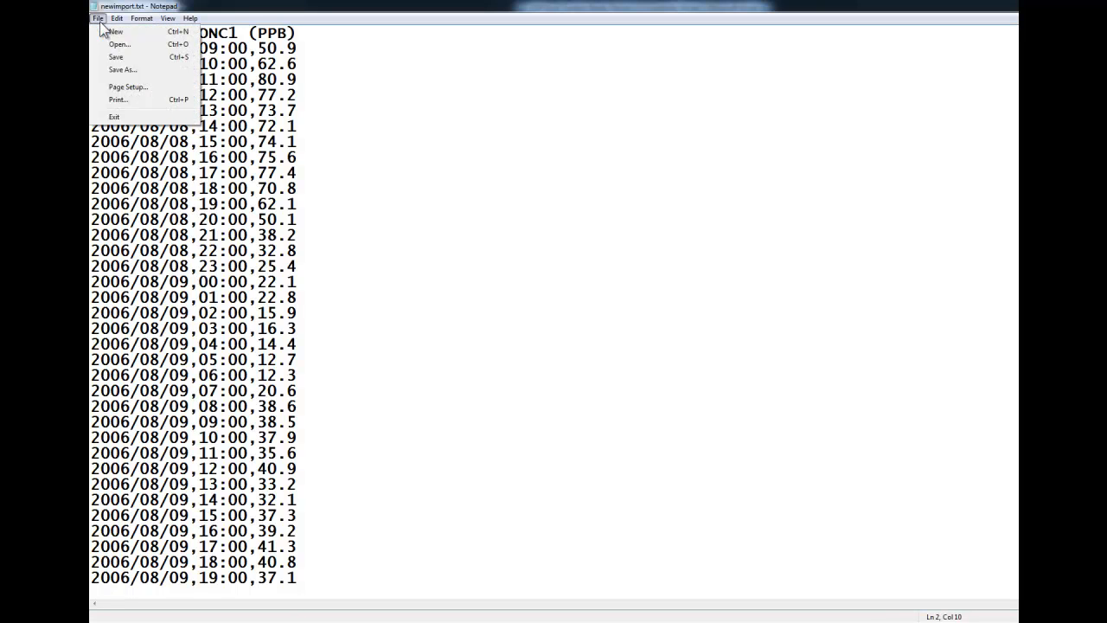
{"action": "left_click", "coordinate": [110, 75]}
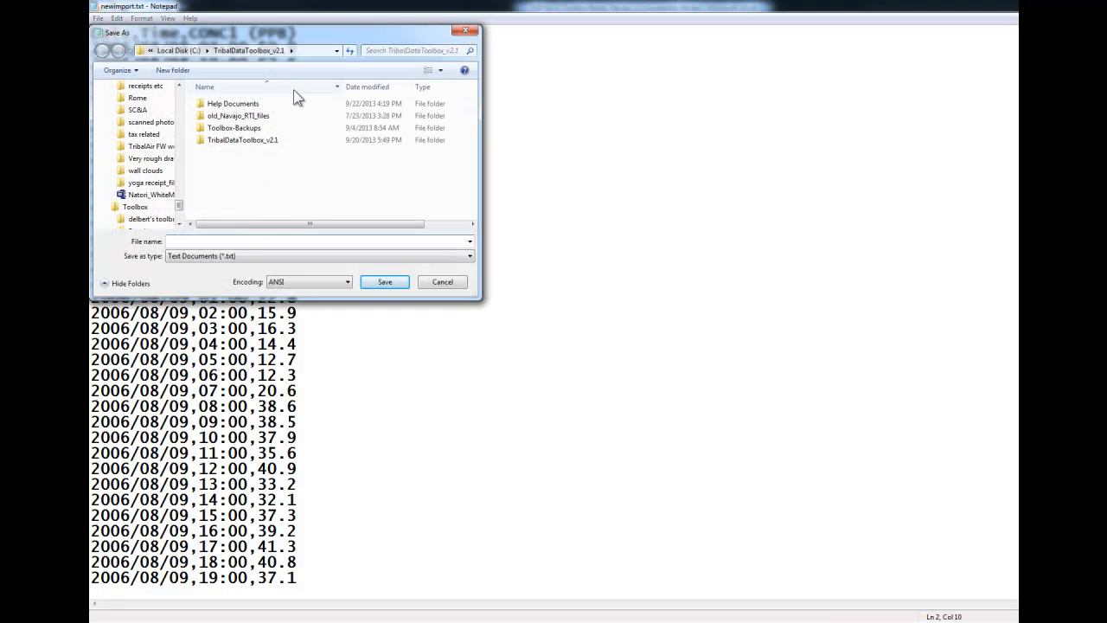
{"action": "left_click", "coordinate": [182, 52]}
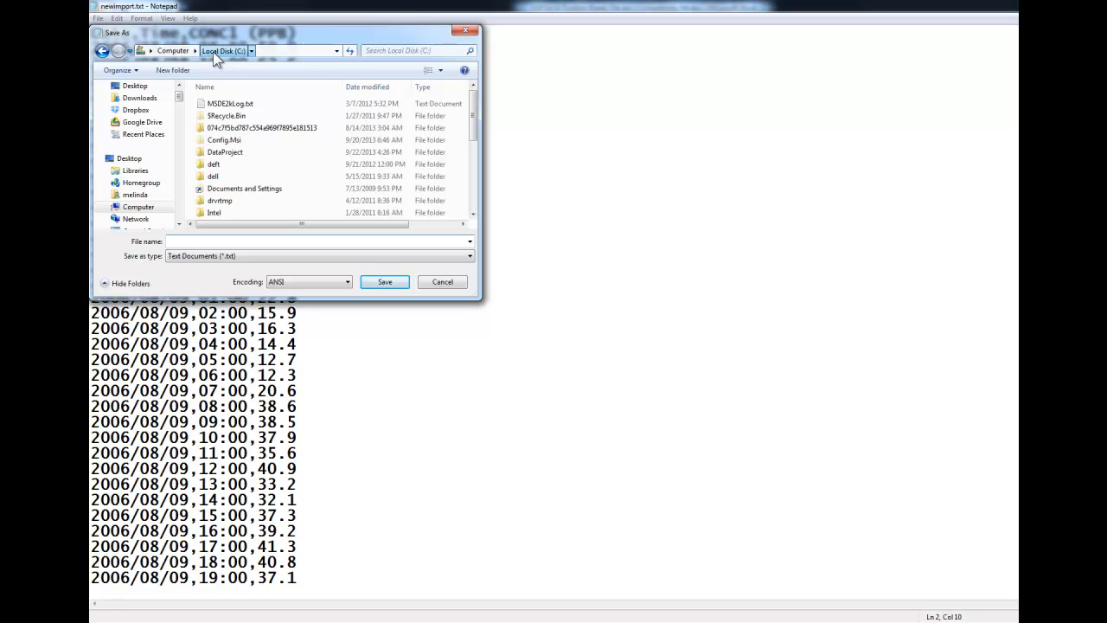
{"action": "scroll", "coordinate": [483, 167], "scroll_direction": "down", "scroll_amount": 2}
{"action": "scroll", "coordinate": [482, 166], "scroll_direction": "down", "scroll_amount": 2}
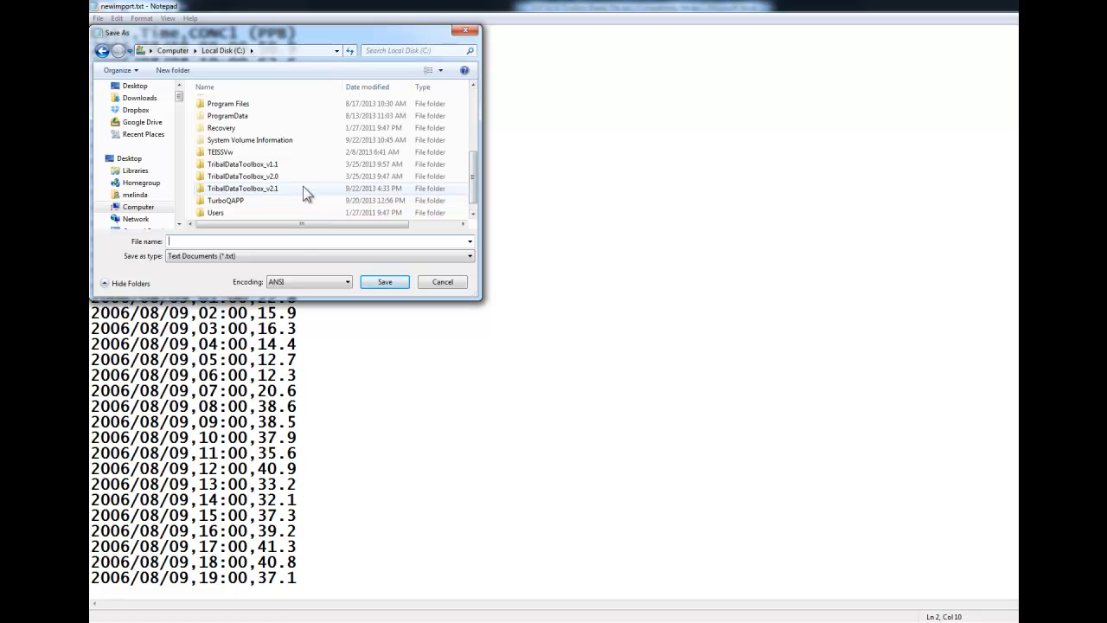
{"action": "double_click", "coordinate": [300, 188]}
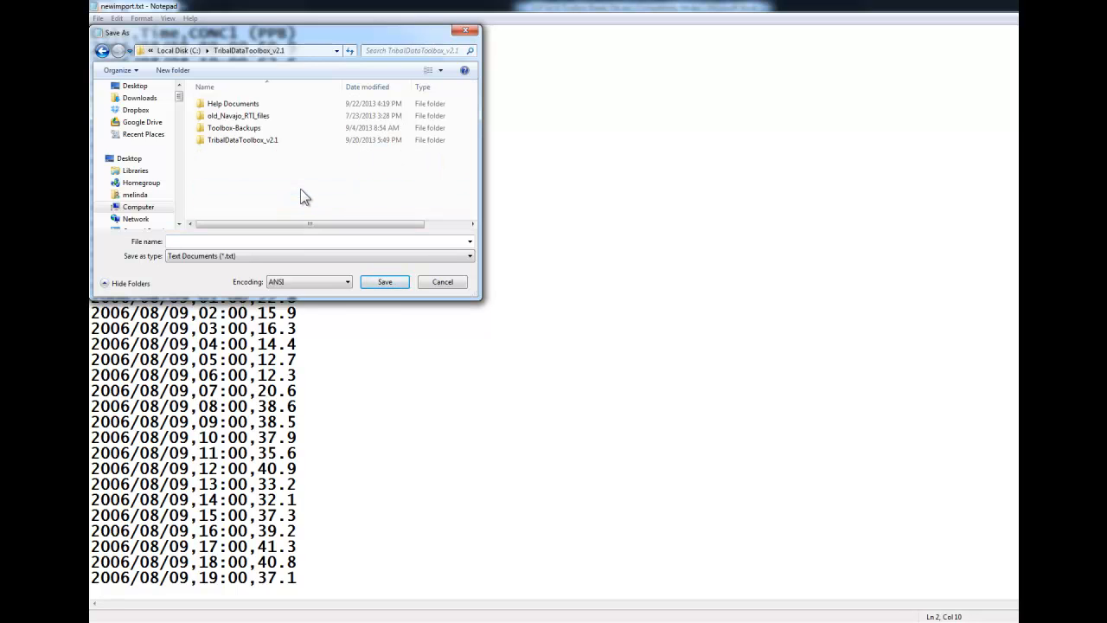
Name the file NewImport.txt, keep the Text Documents (*.txt) type and save it
{"action": "left_click", "coordinate": [254, 242]}
{"action": "type", "text": "NewImport"}
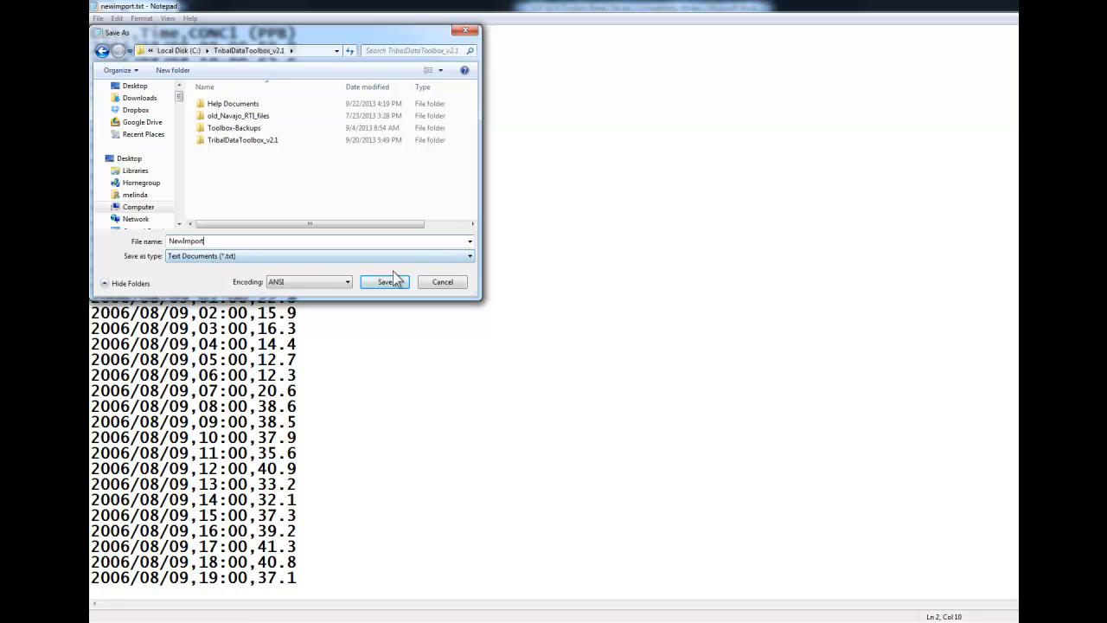
{"action": "left_click", "coordinate": [470, 257]}
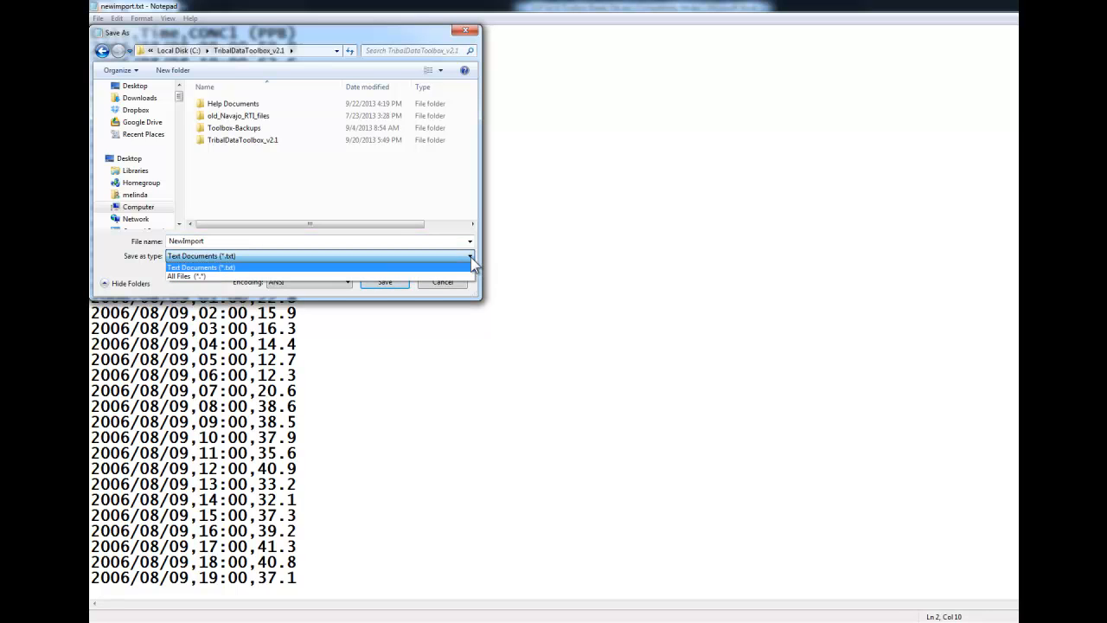
{"action": "left_click", "coordinate": [448, 266]}
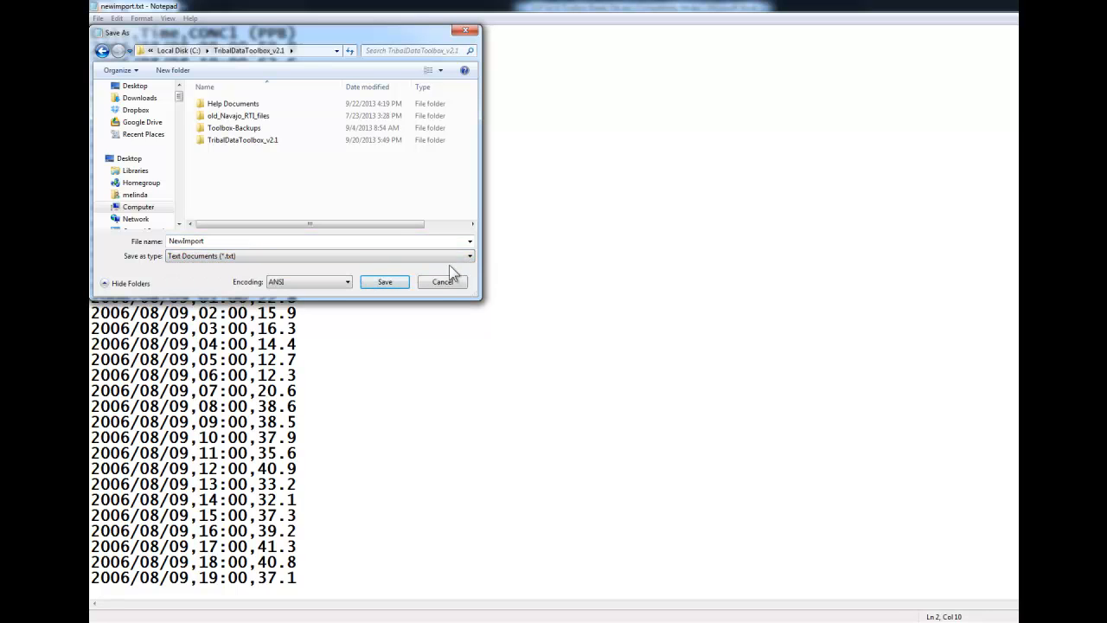
{"action": "double_click", "coordinate": [298, 238]}
{"action": "left_click", "coordinate": [298, 238]}
{"action": "type", "text": ".txt"}
{"action": "left_click", "coordinate": [384, 282]}
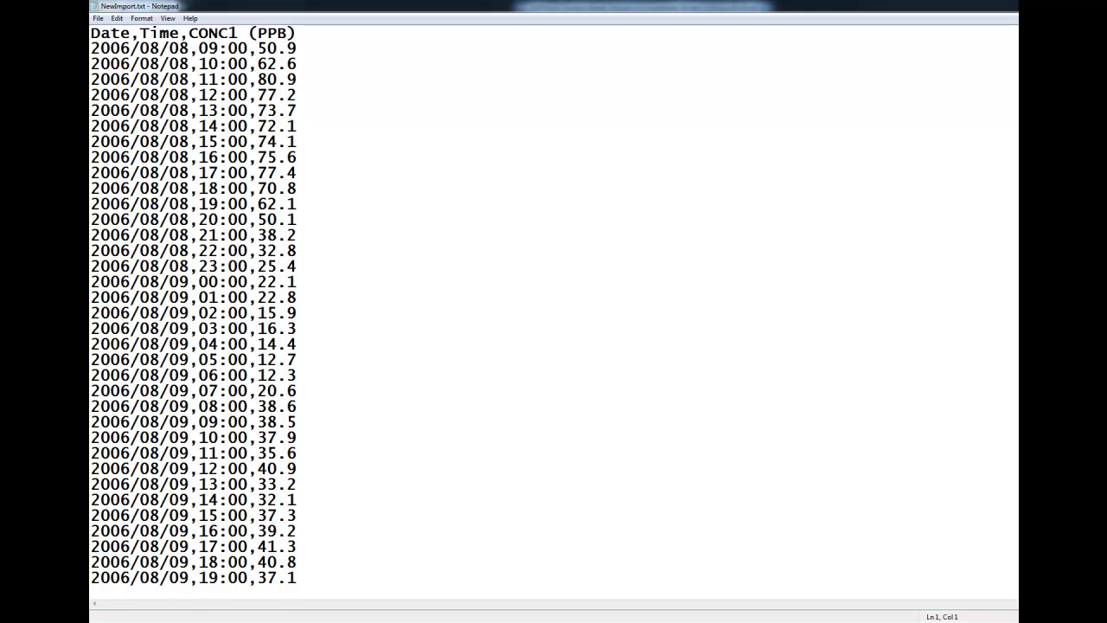
Switch to Windows Explorer and select NewImport.txt in the TribalDataToolbox_v2.1 folder to check the saved file
{"action": "key", "text": "alt+Tab"}
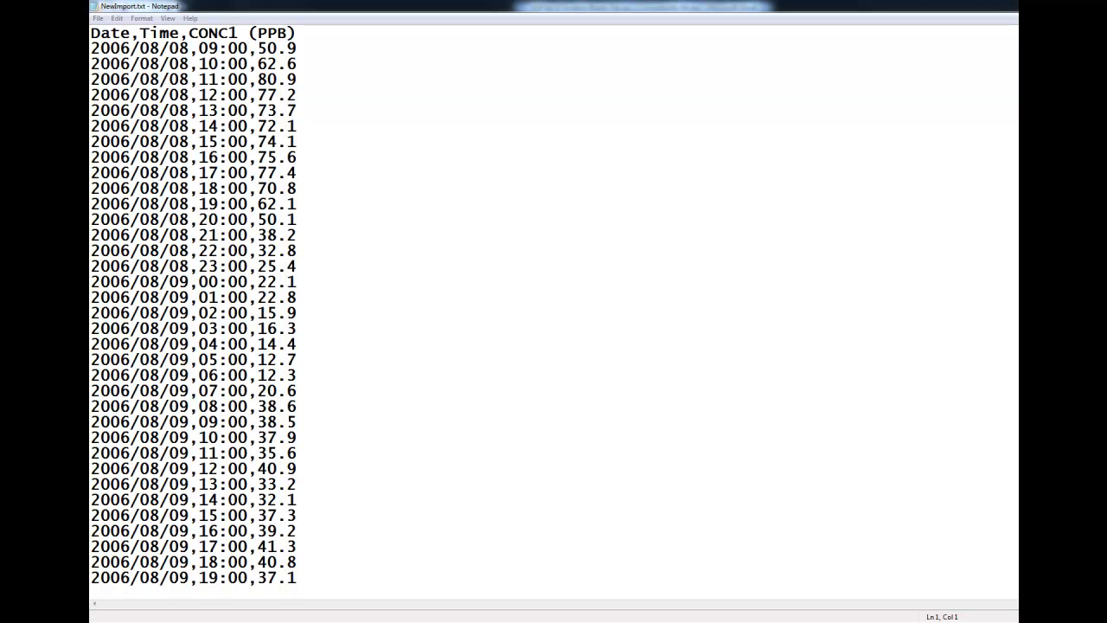
{"action": "key", "text": "alt+Tab"}
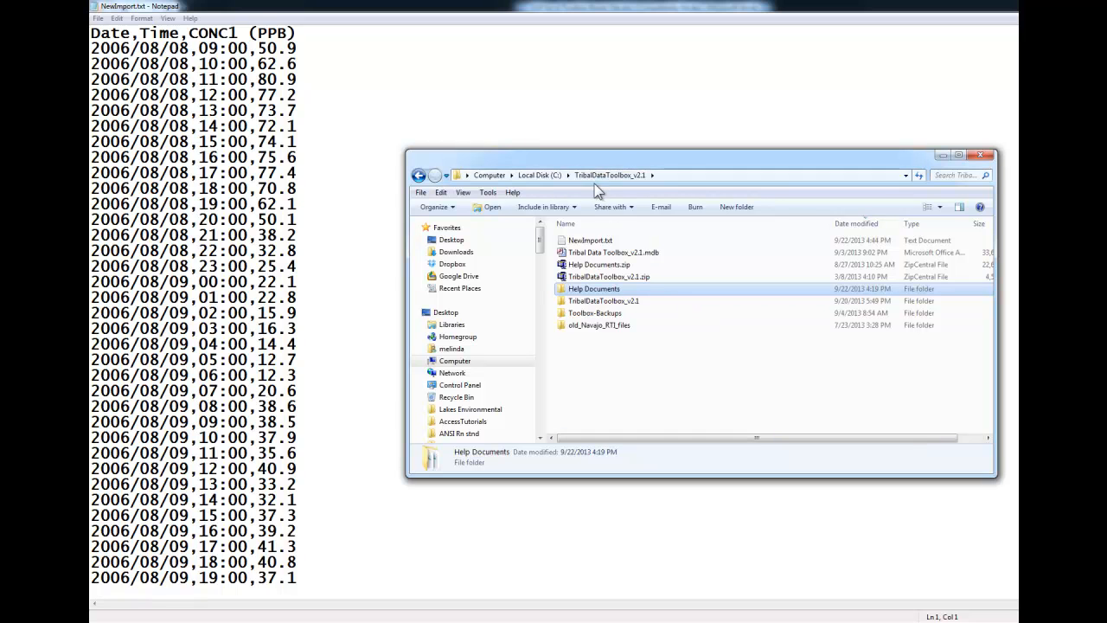
{"action": "left_click", "coordinate": [623, 242]}
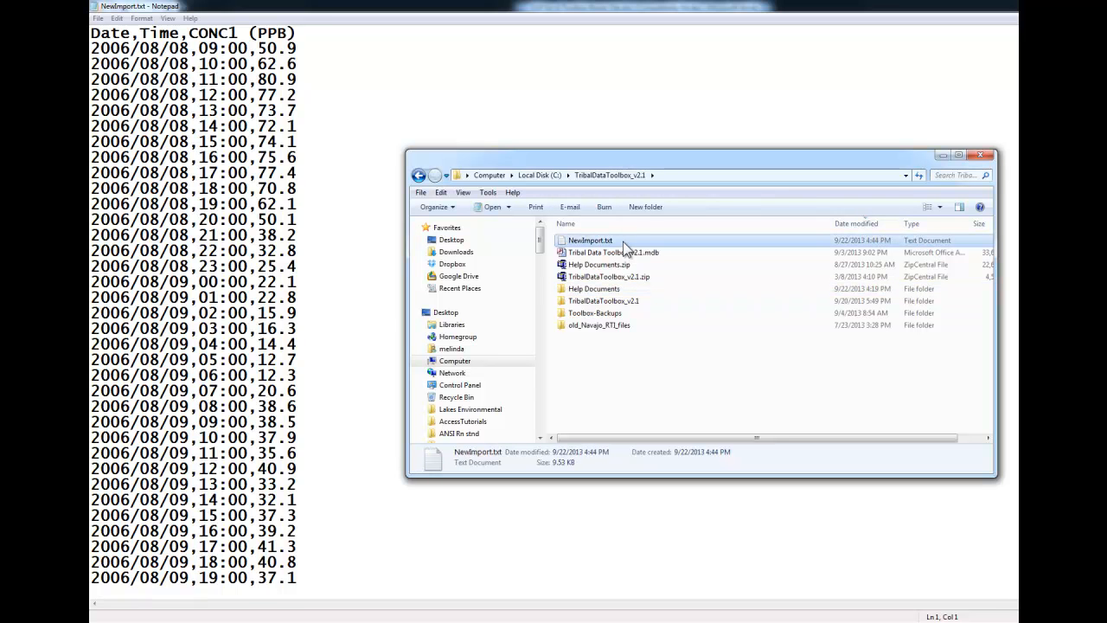